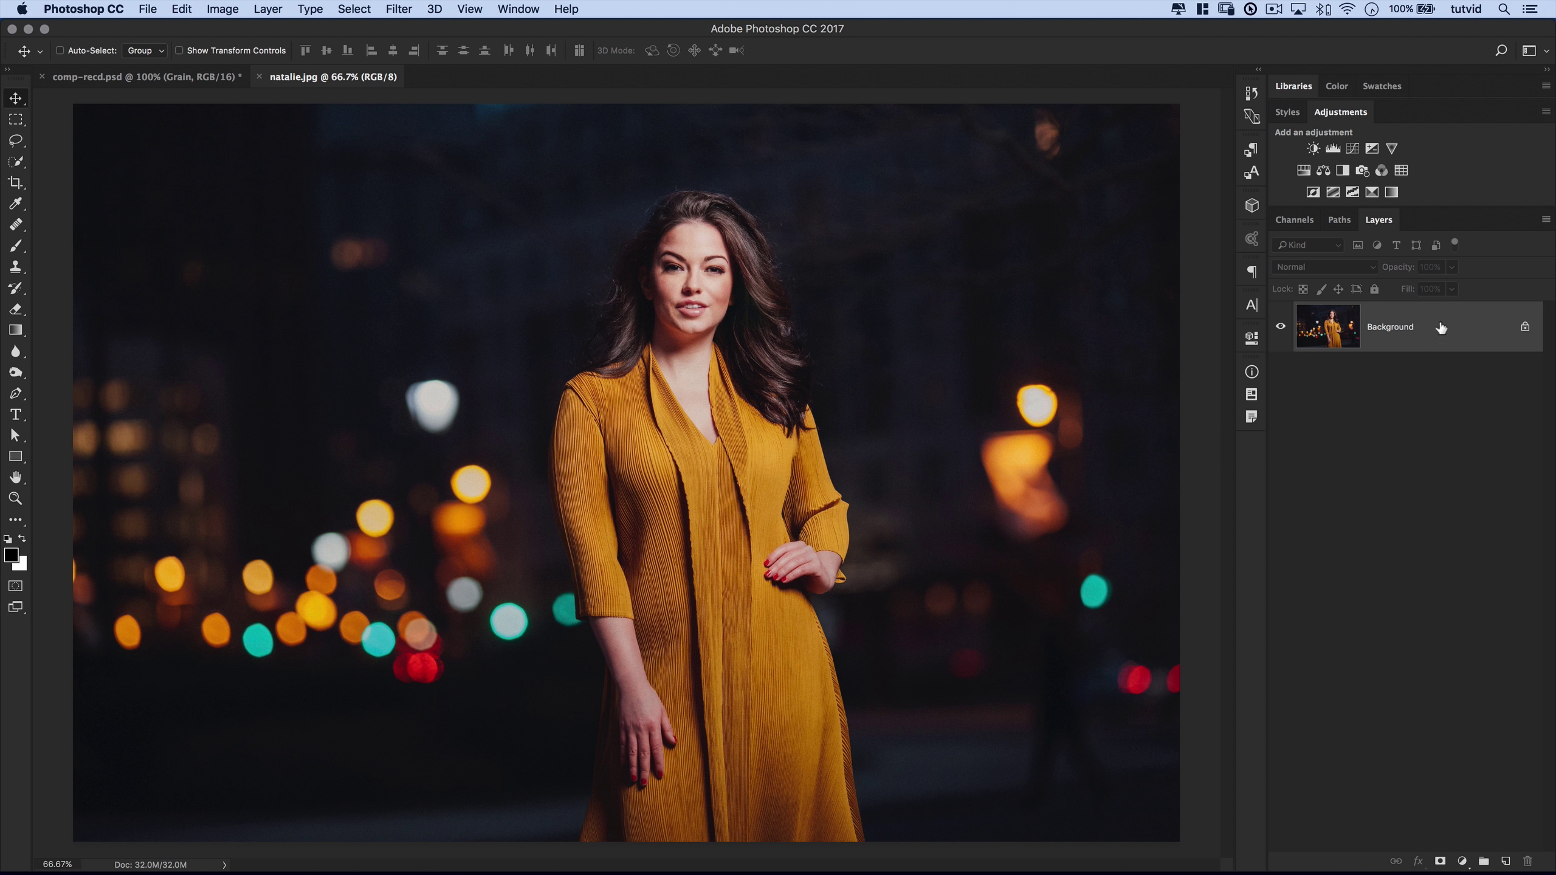
Step: Convert the Background layer to a smart object and start the Liquify filter on it
right_click(1381, 315)
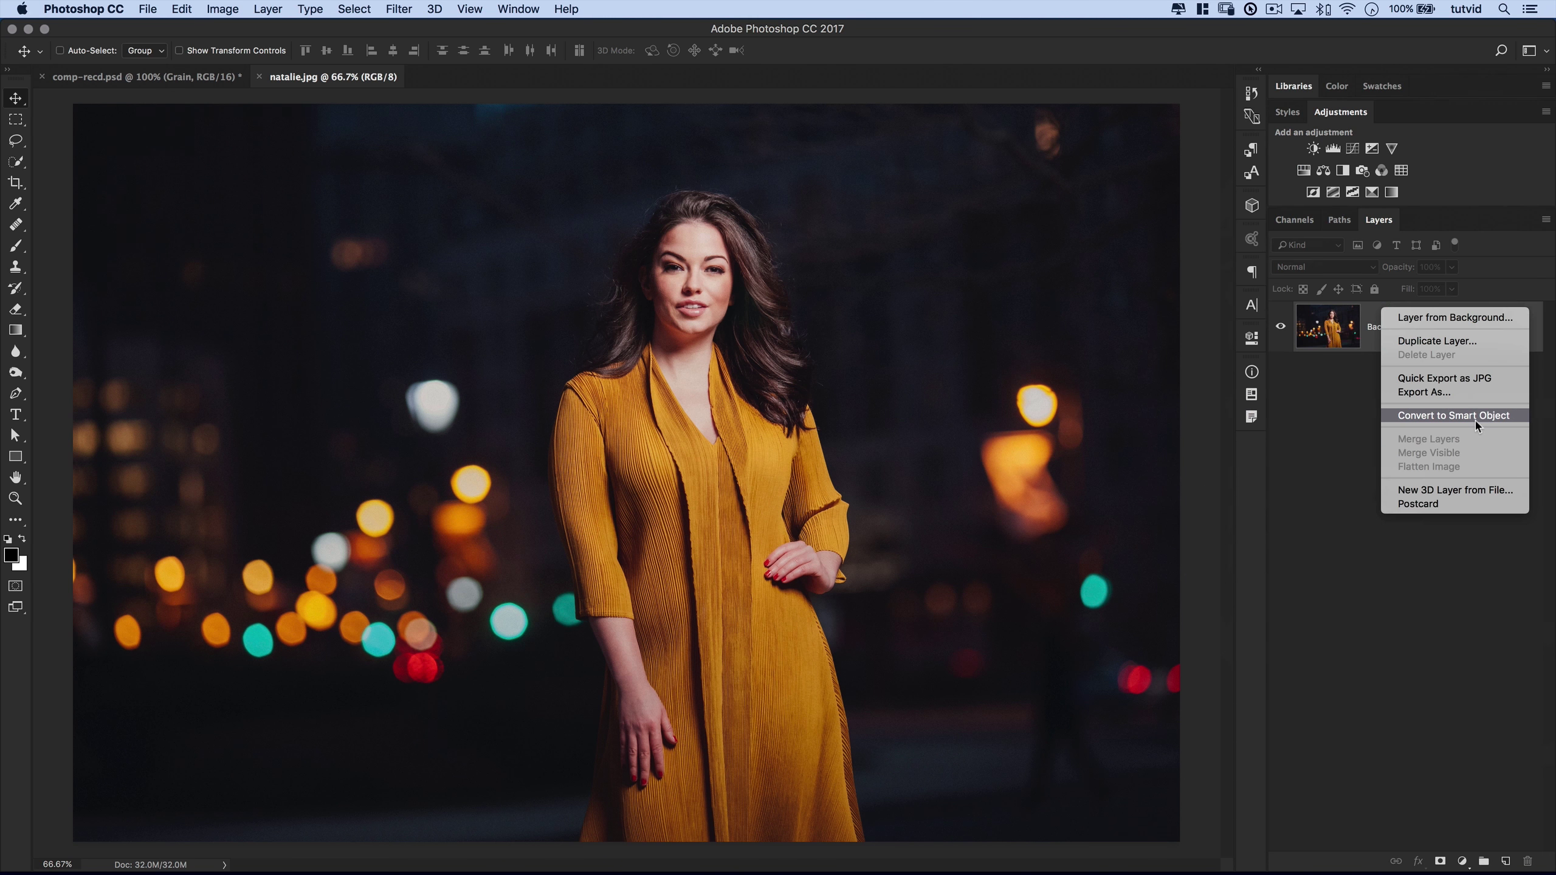
left_click(1476, 420)
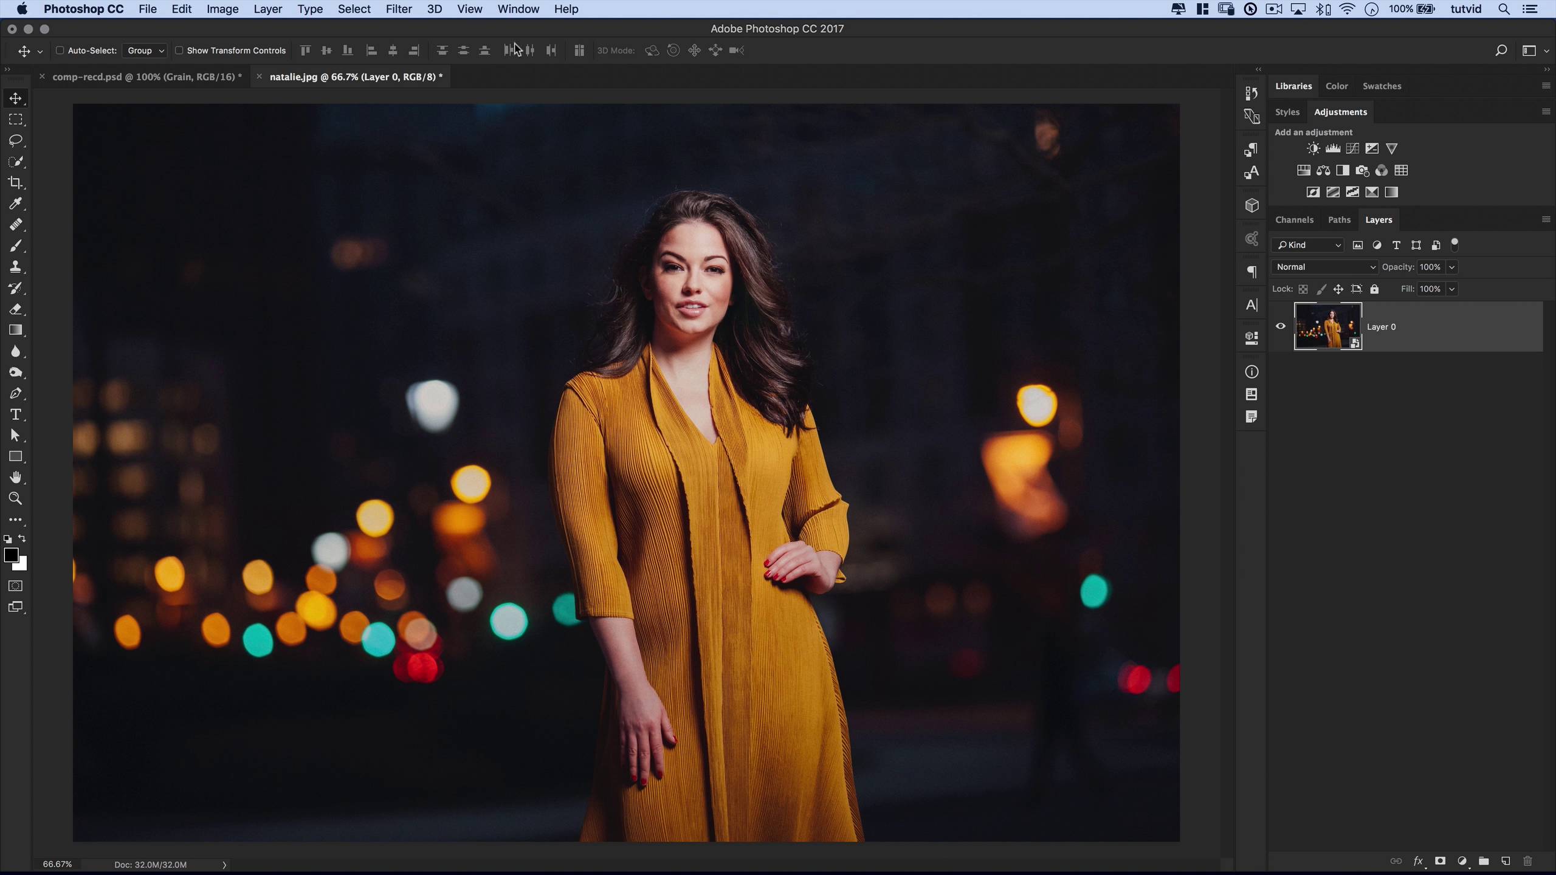
left_click(399, 9)
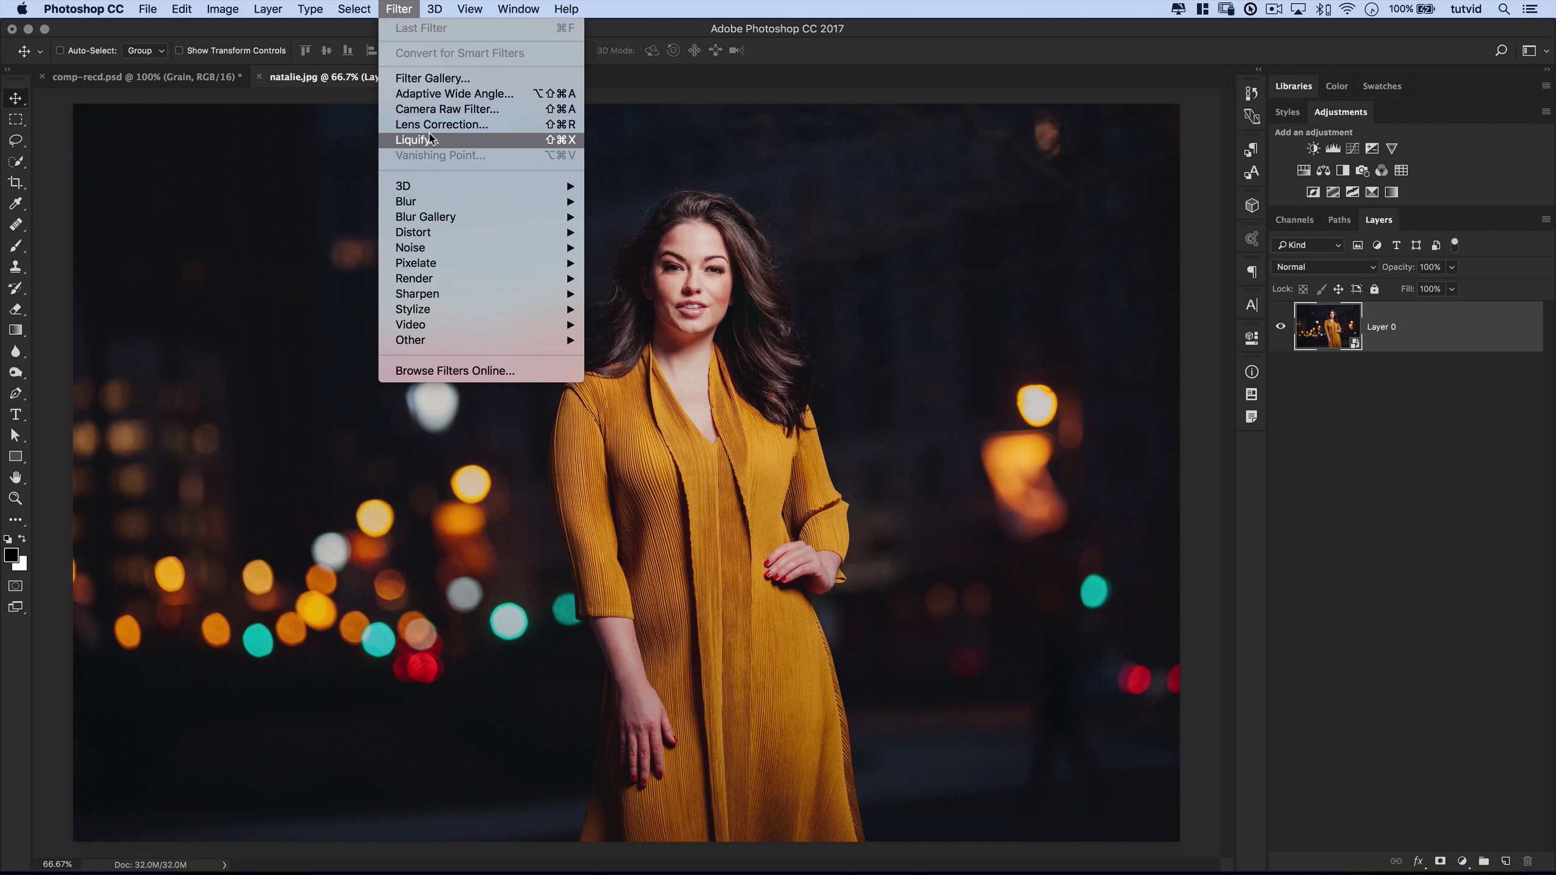
left_click(459, 141)
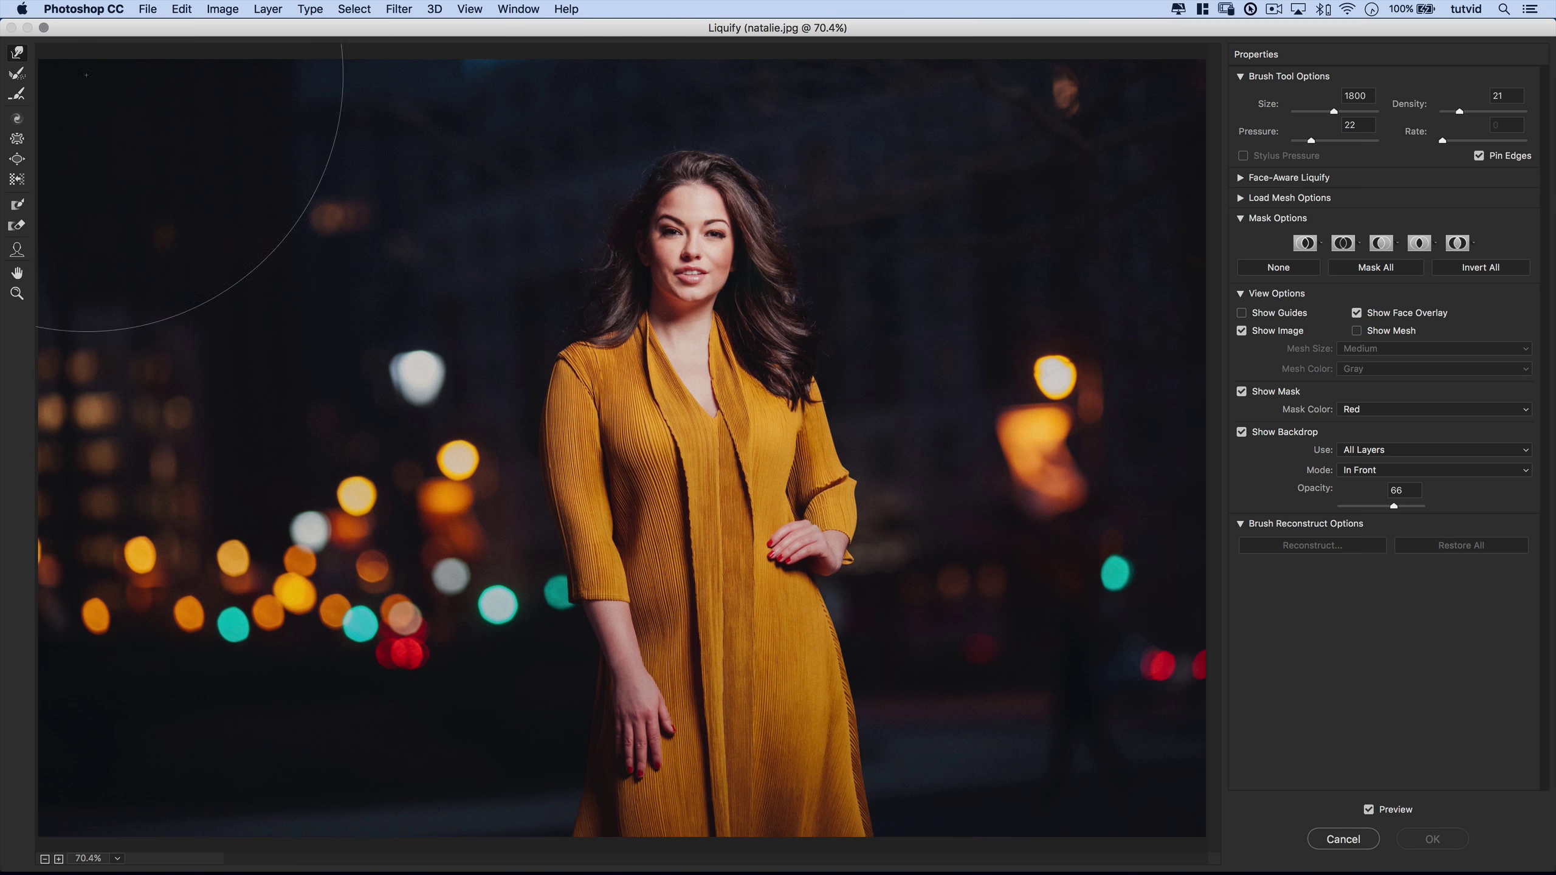
Step: Push the woman's head and upper torso to the right with Forward Warp, hide the backdrop and apply the filter
left_click_drag(592, 308, 922, 279)
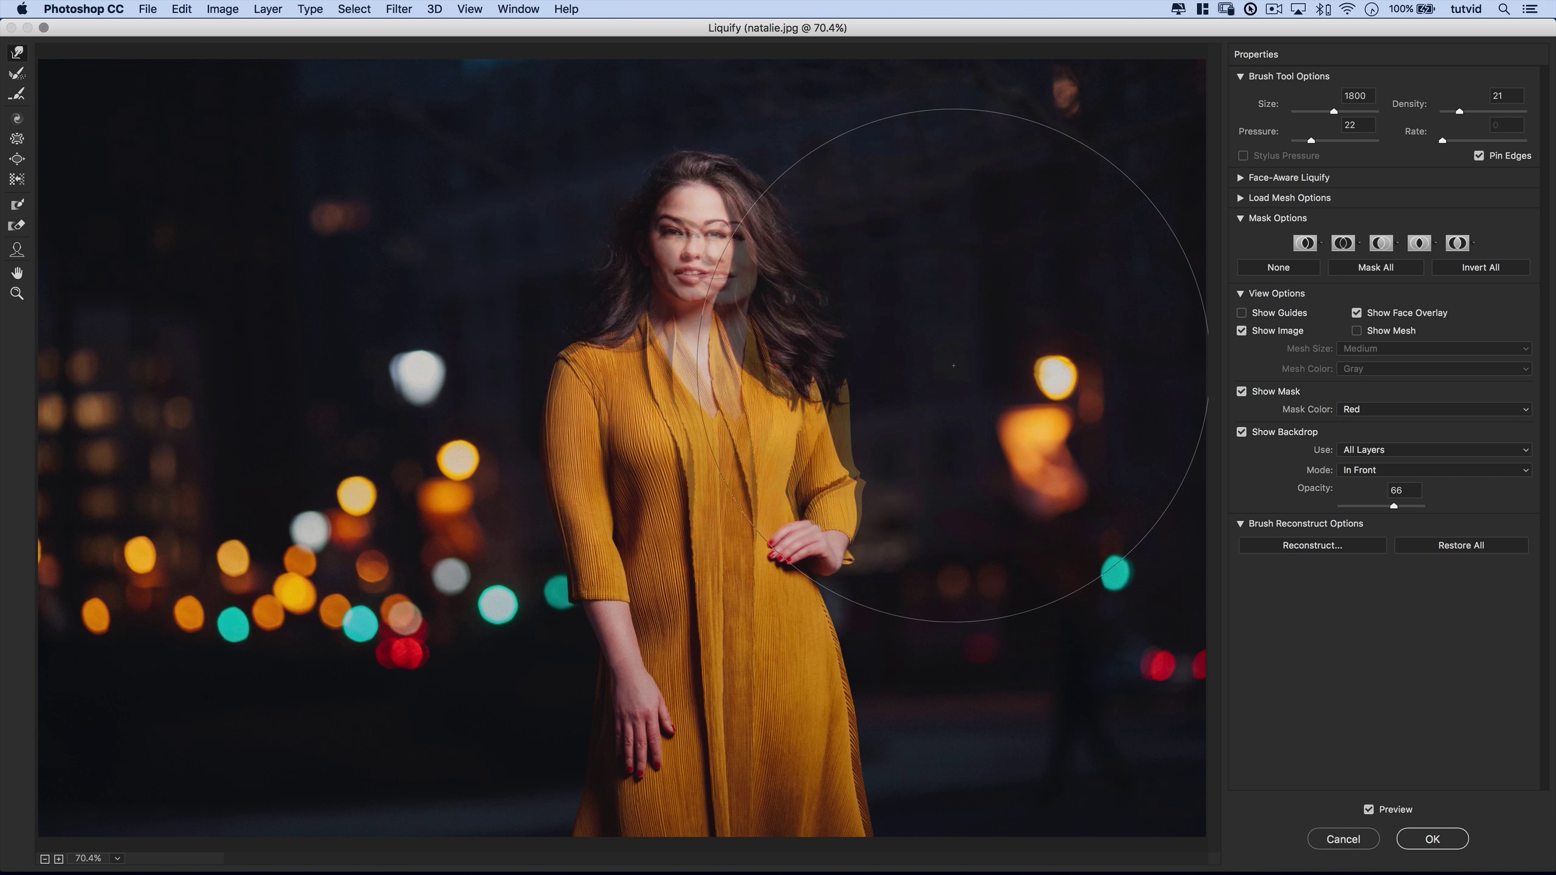
left_click(1243, 432)
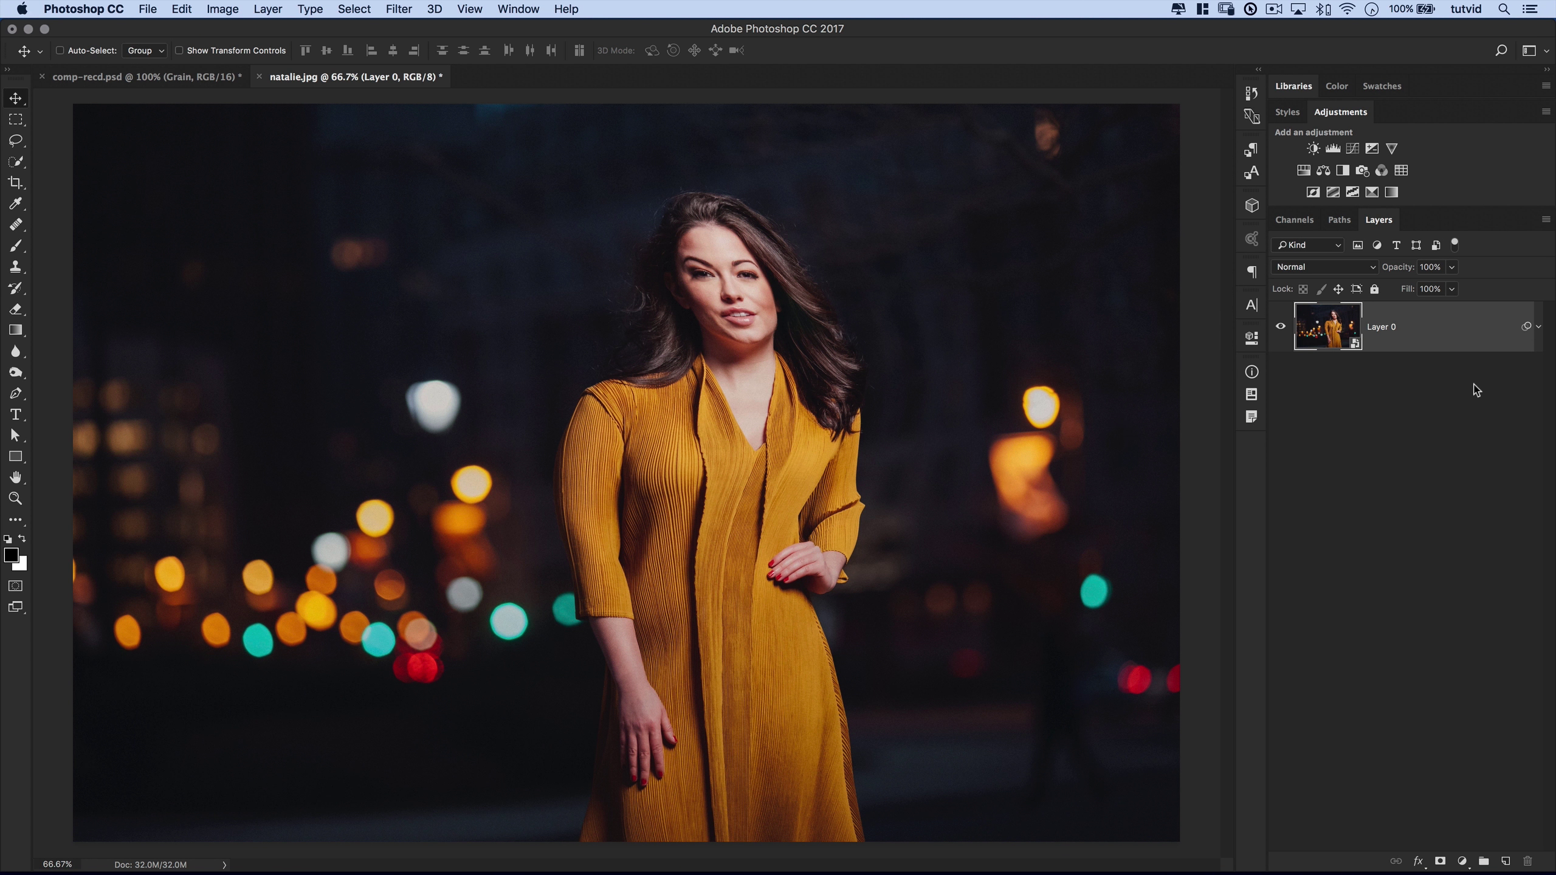
Step: Reopen the layer's Liquify smart filter for editing and restore the image to its unwarped state
left_click(1540, 329)
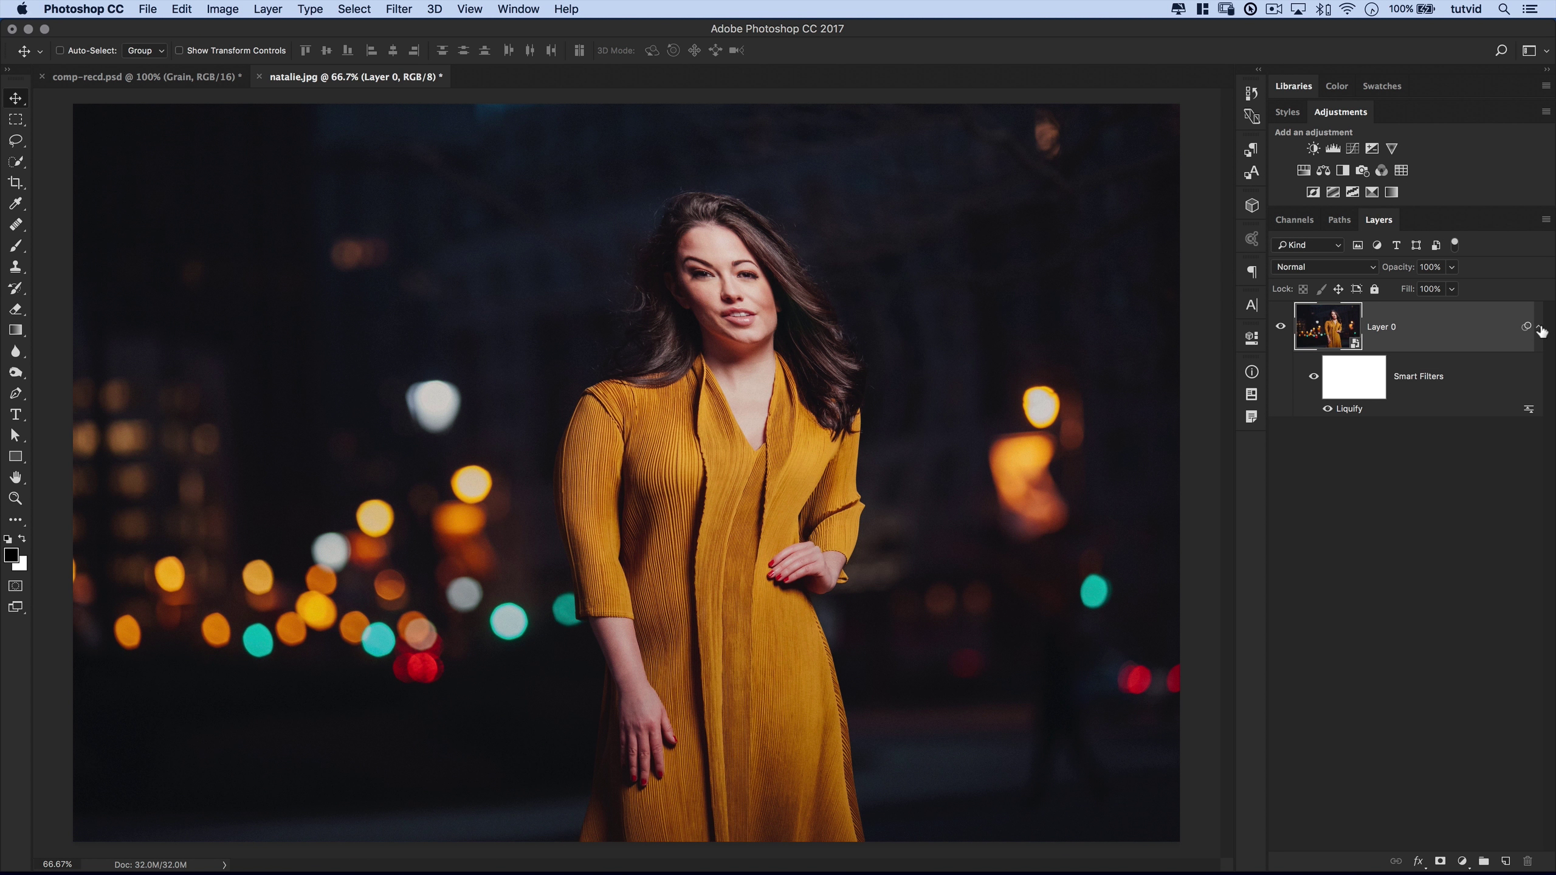
left_click(1331, 410)
key("super+shift+x")
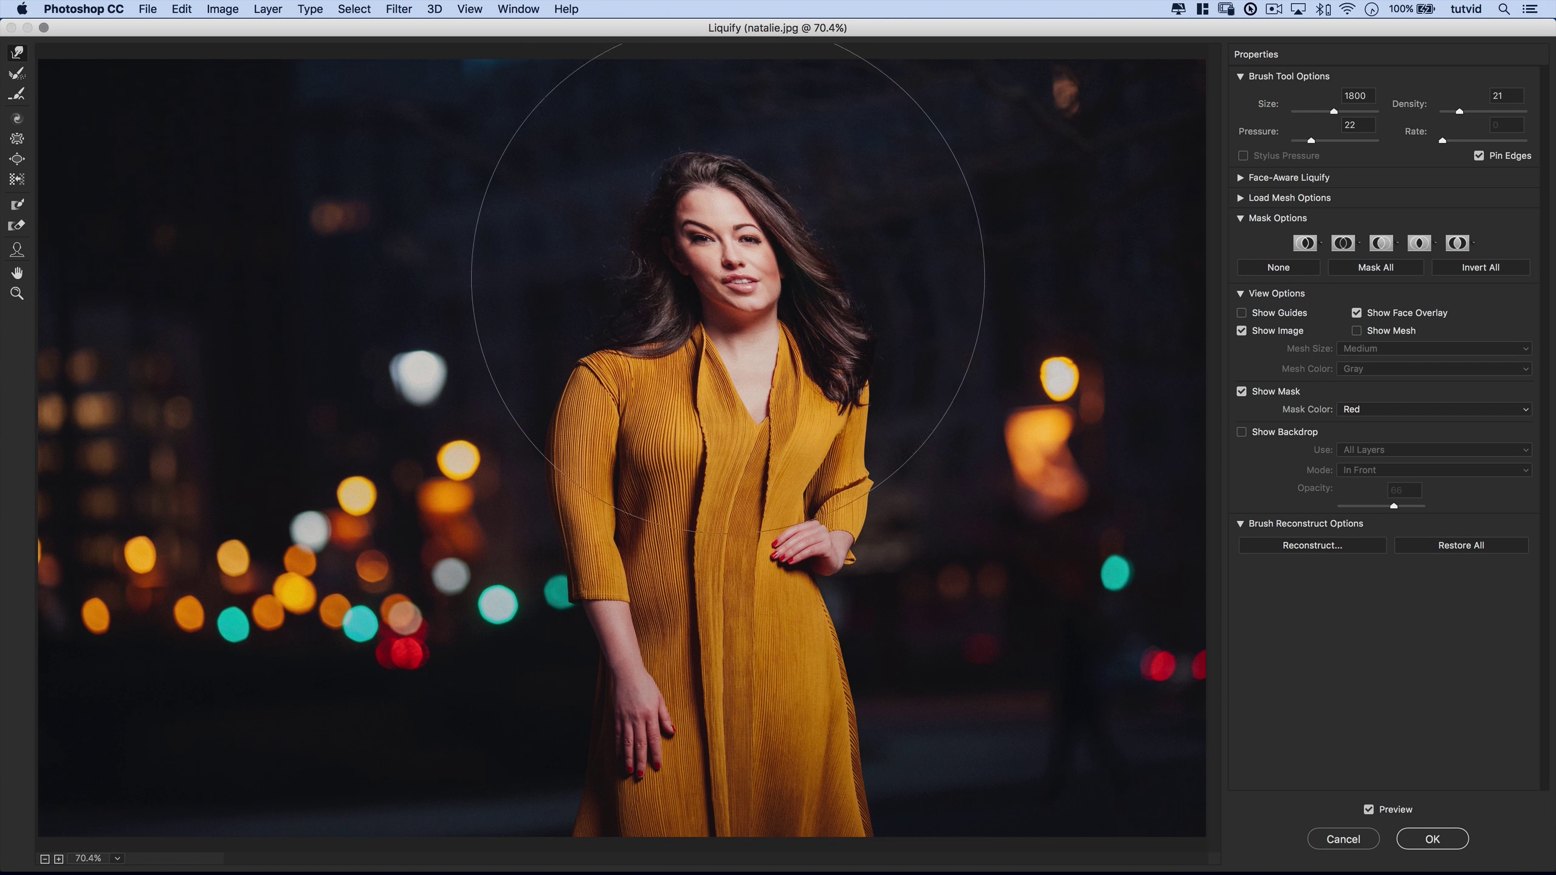
left_click(1467, 551)
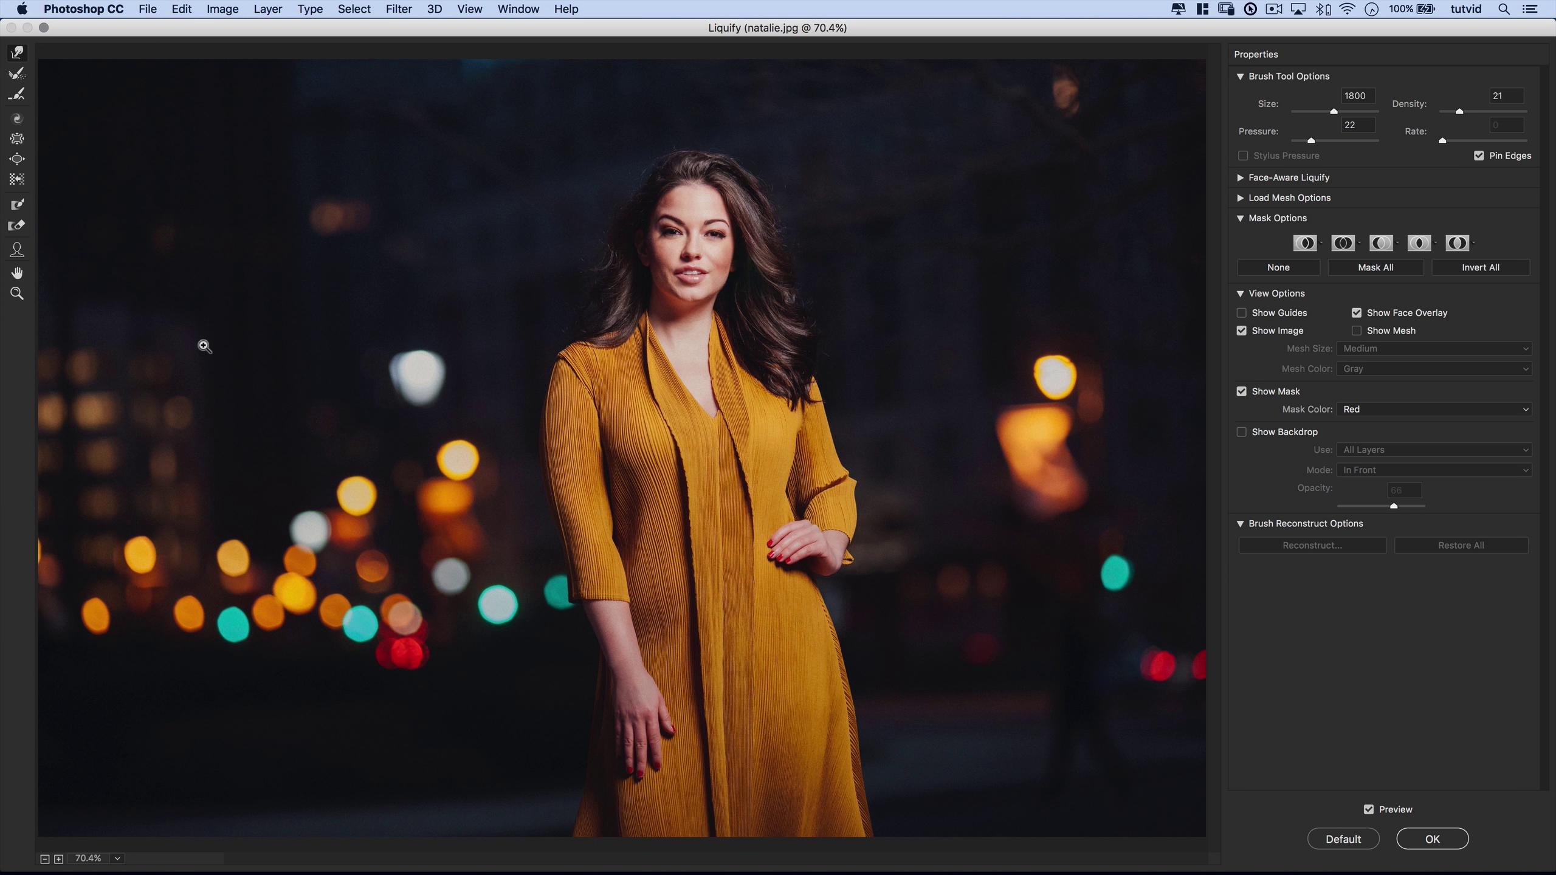
Step: Examine the portrait at different magnifications, ending at 100% with the face and torso centred
key("super+plus")
key("super+plus")
key("super+minus")
key("super+plus")
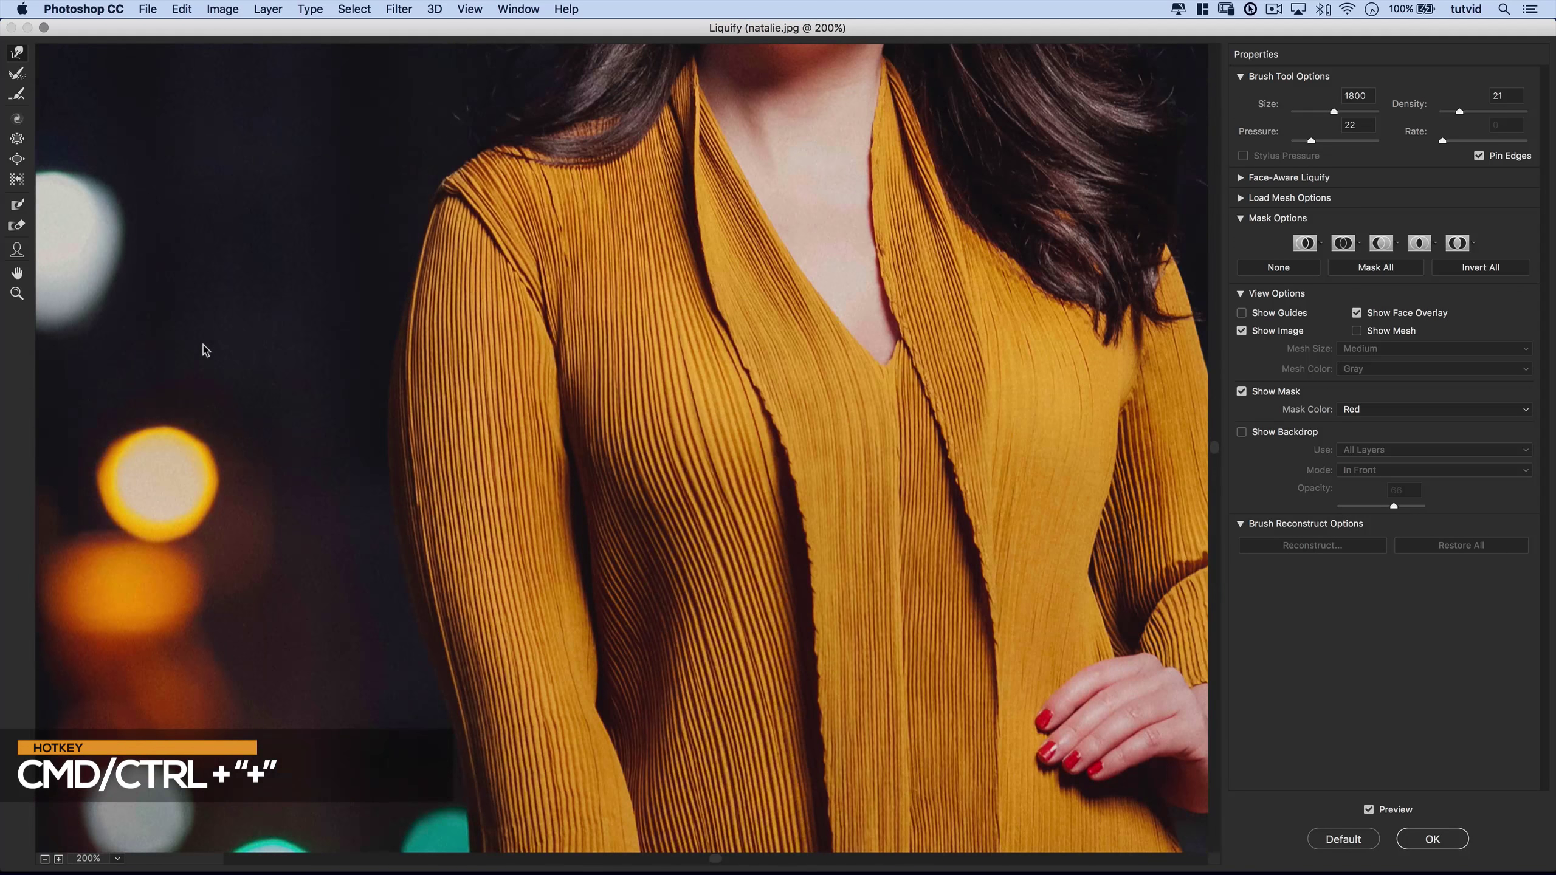
left_click_drag(779, 169, 772, 410)
mouse_move(585, 563)
left_mouse_down()
mouse_move(621, 345)
mouse_move(570, 412)
left_mouse_up()
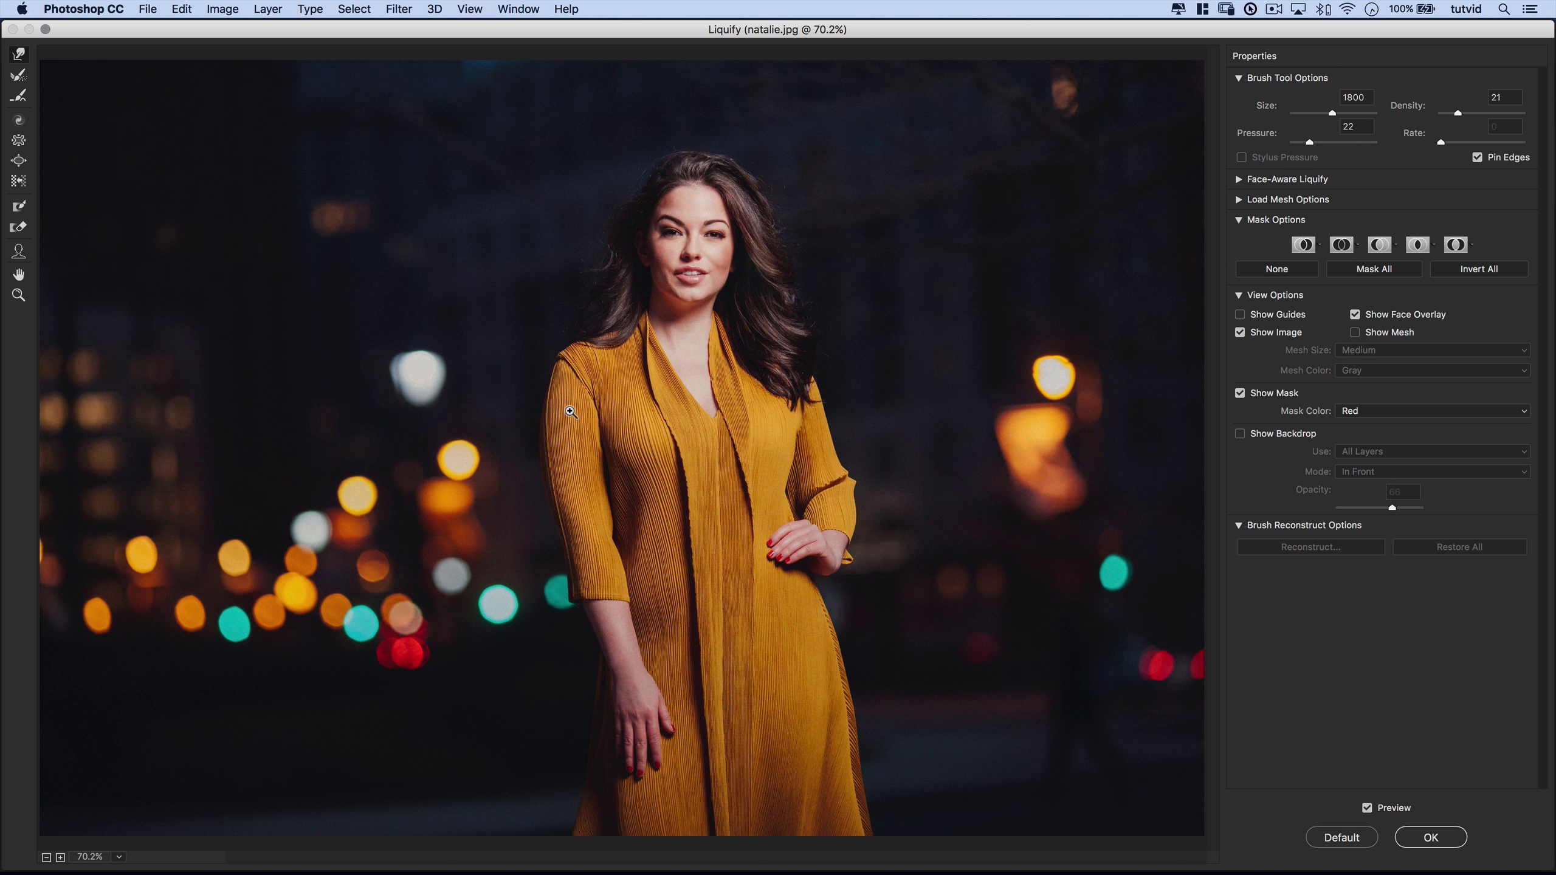
key("super+alt+space")
left_click(570, 412)
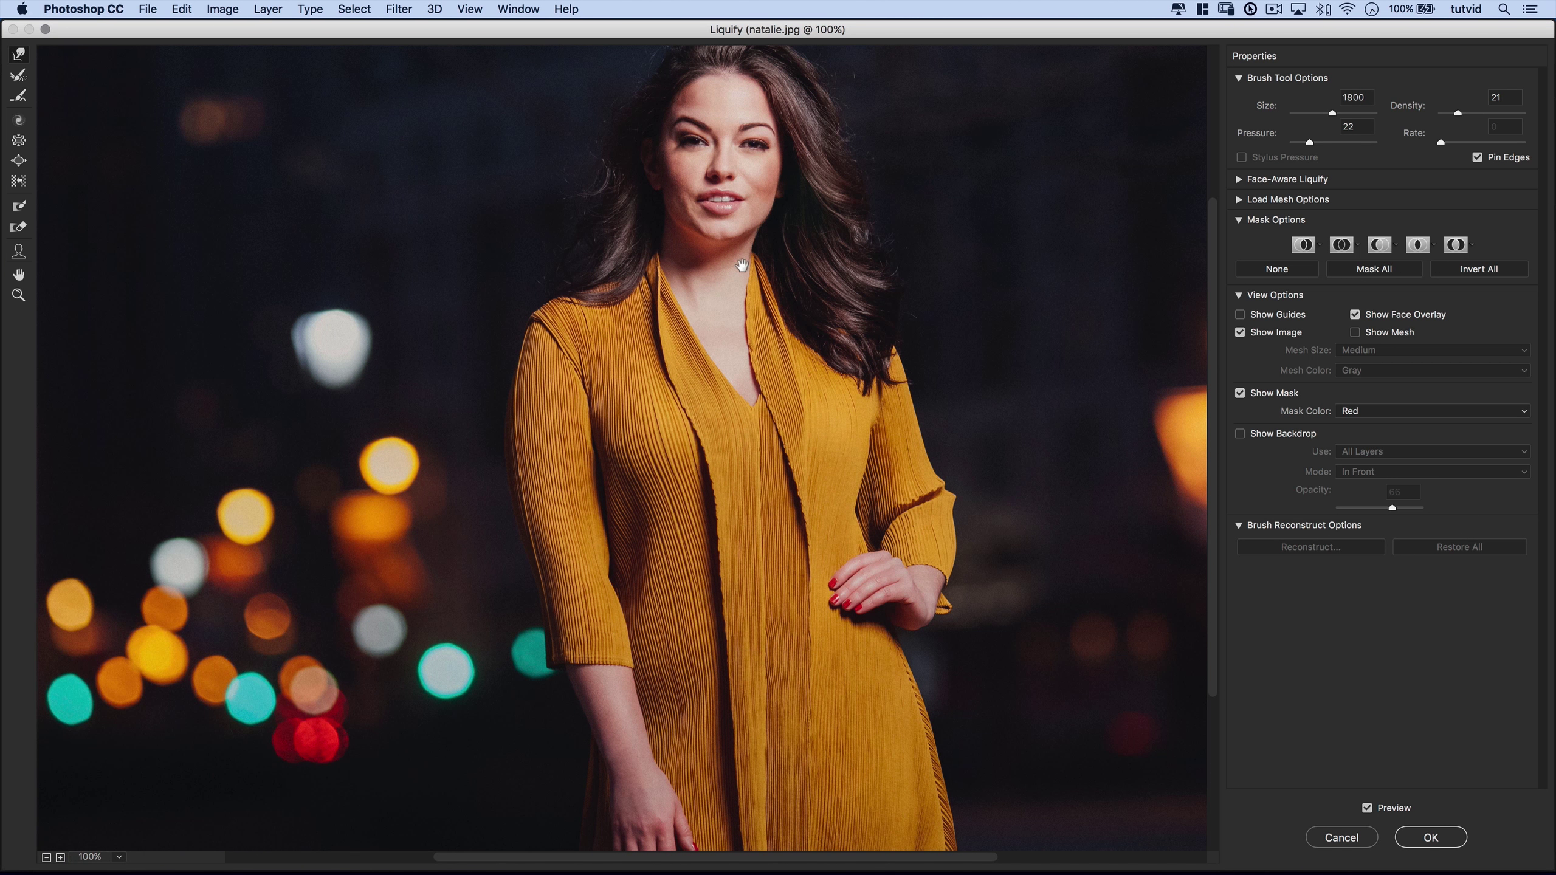
scroll(682, 353, "up", 5)
scroll(682, 353, "right", 3)
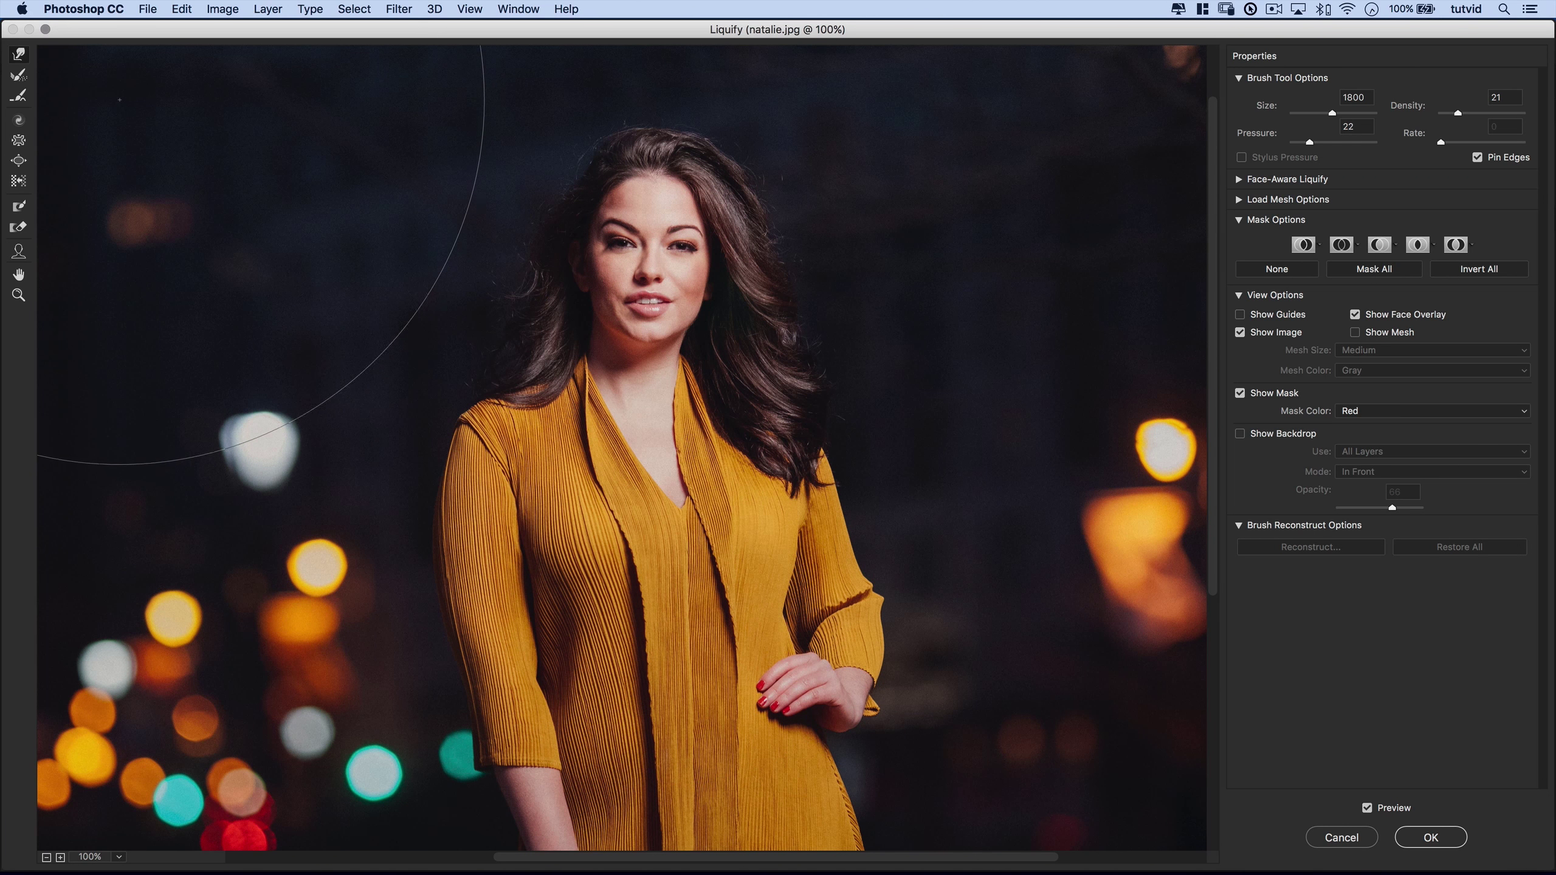
Step: Try smaller and larger sizes for the Forward Warp brush, settling on 700
key("bracketleft")
key("bracketleft")
key("bracketleft")
key("bracketleft")
key("bracketleft")
key("bracketleft")
key("bracketleft")
key("bracketleft")
key("bracketleft")
key("bracketleft")
key("bracketleft")
key("bracketleft")
key("bracketleft")
key("bracketleft")
key("bracketleft")
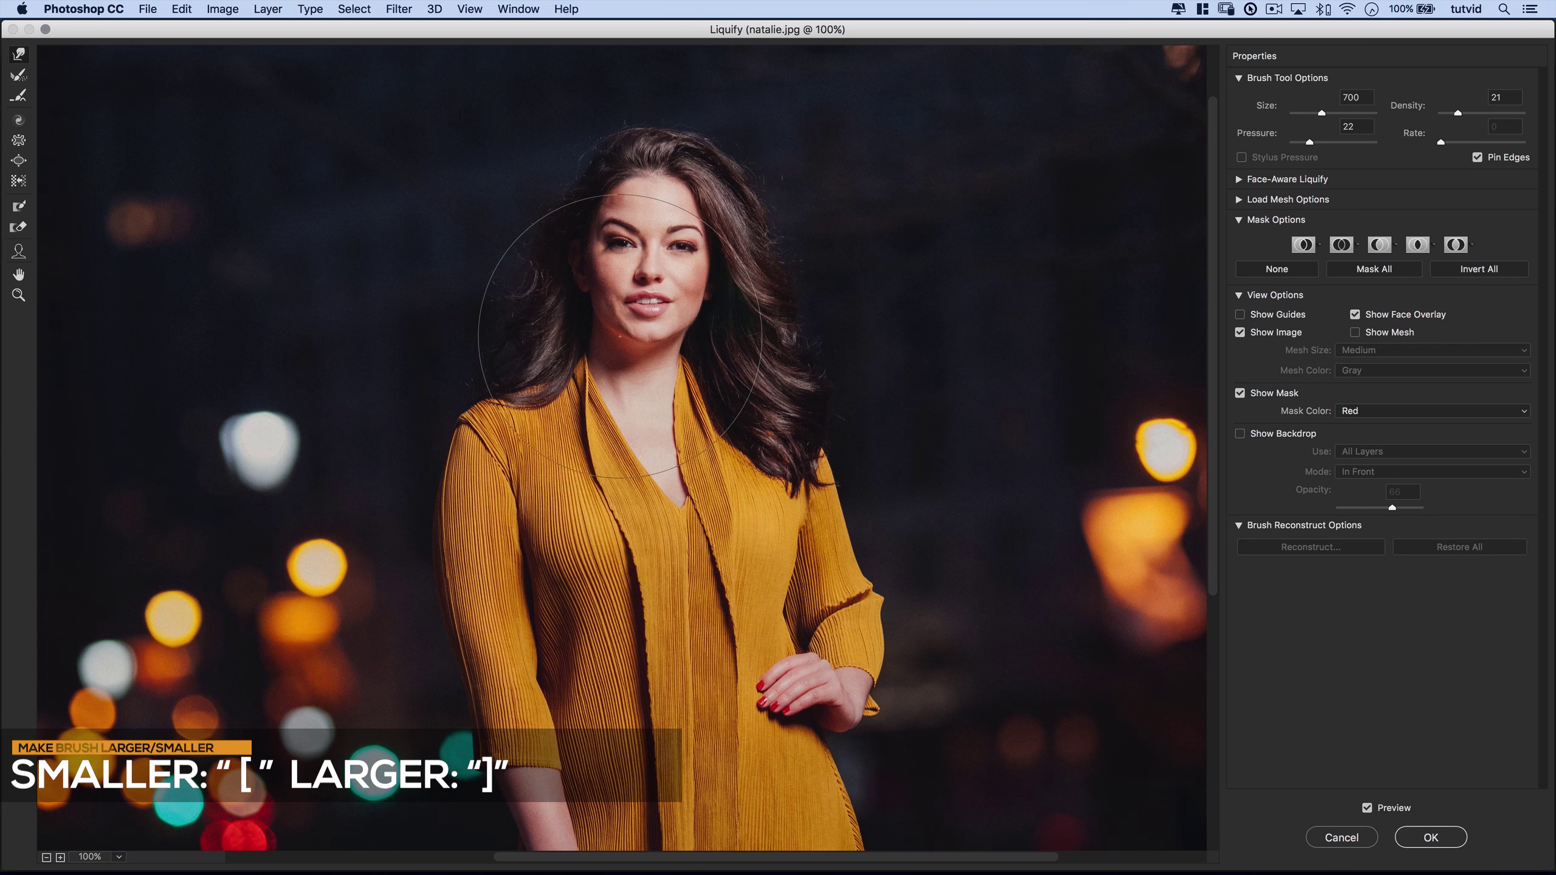
key("bracketright")
key("bracketright")
key("bracketright")
key("bracketright")
key("bracketright")
key("bracketright")
key("bracketright")
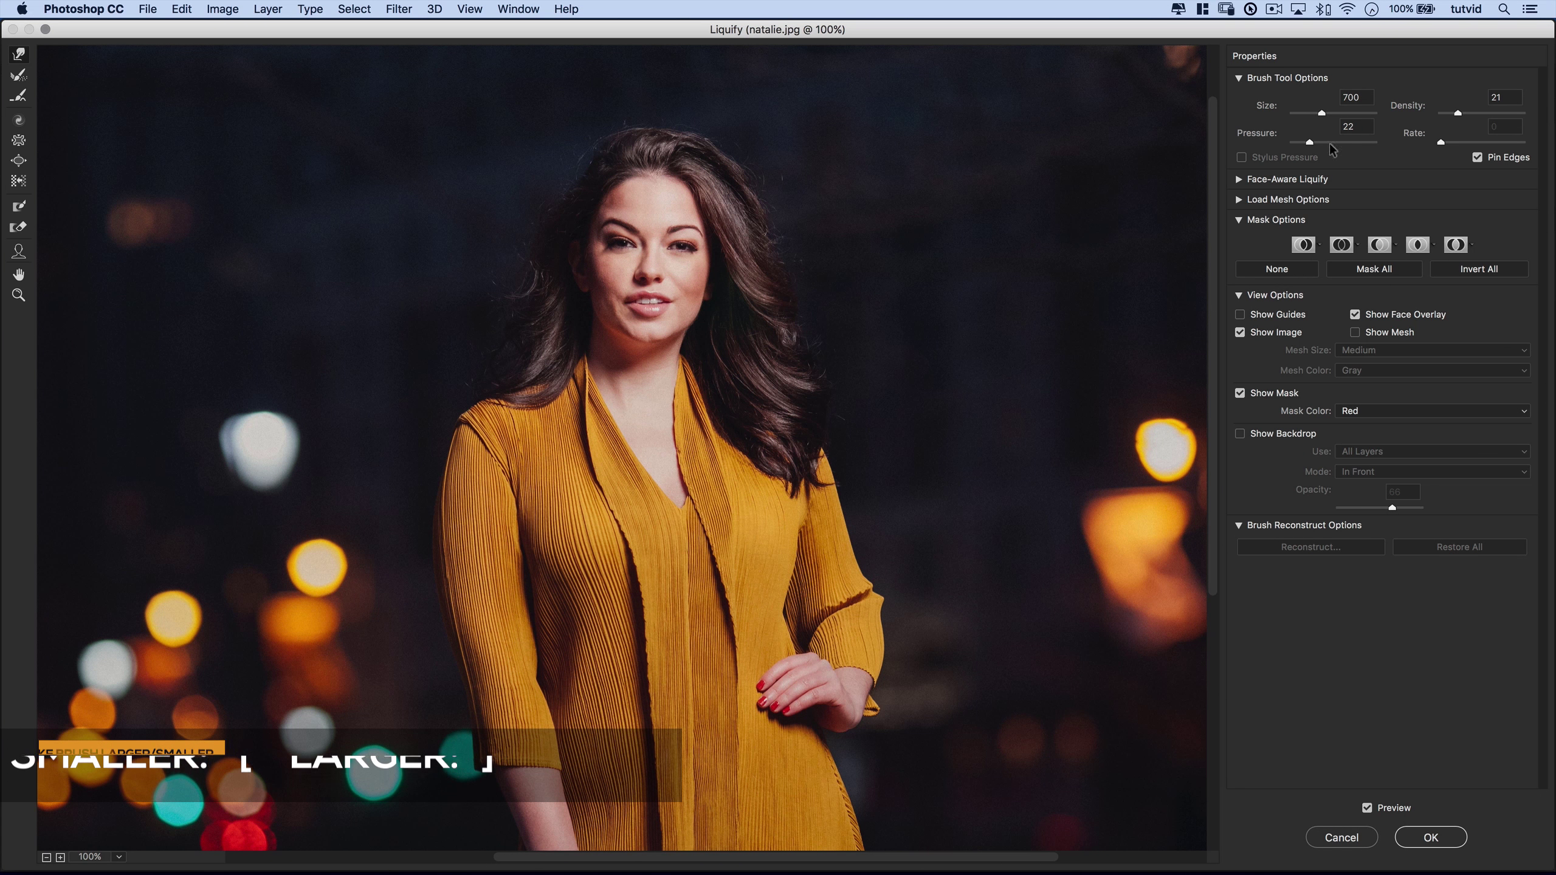
Step: Set the warp brush size to 300, try pushing the face sideways and undo the stroke
left_click_drag(1332, 115, 1306, 117)
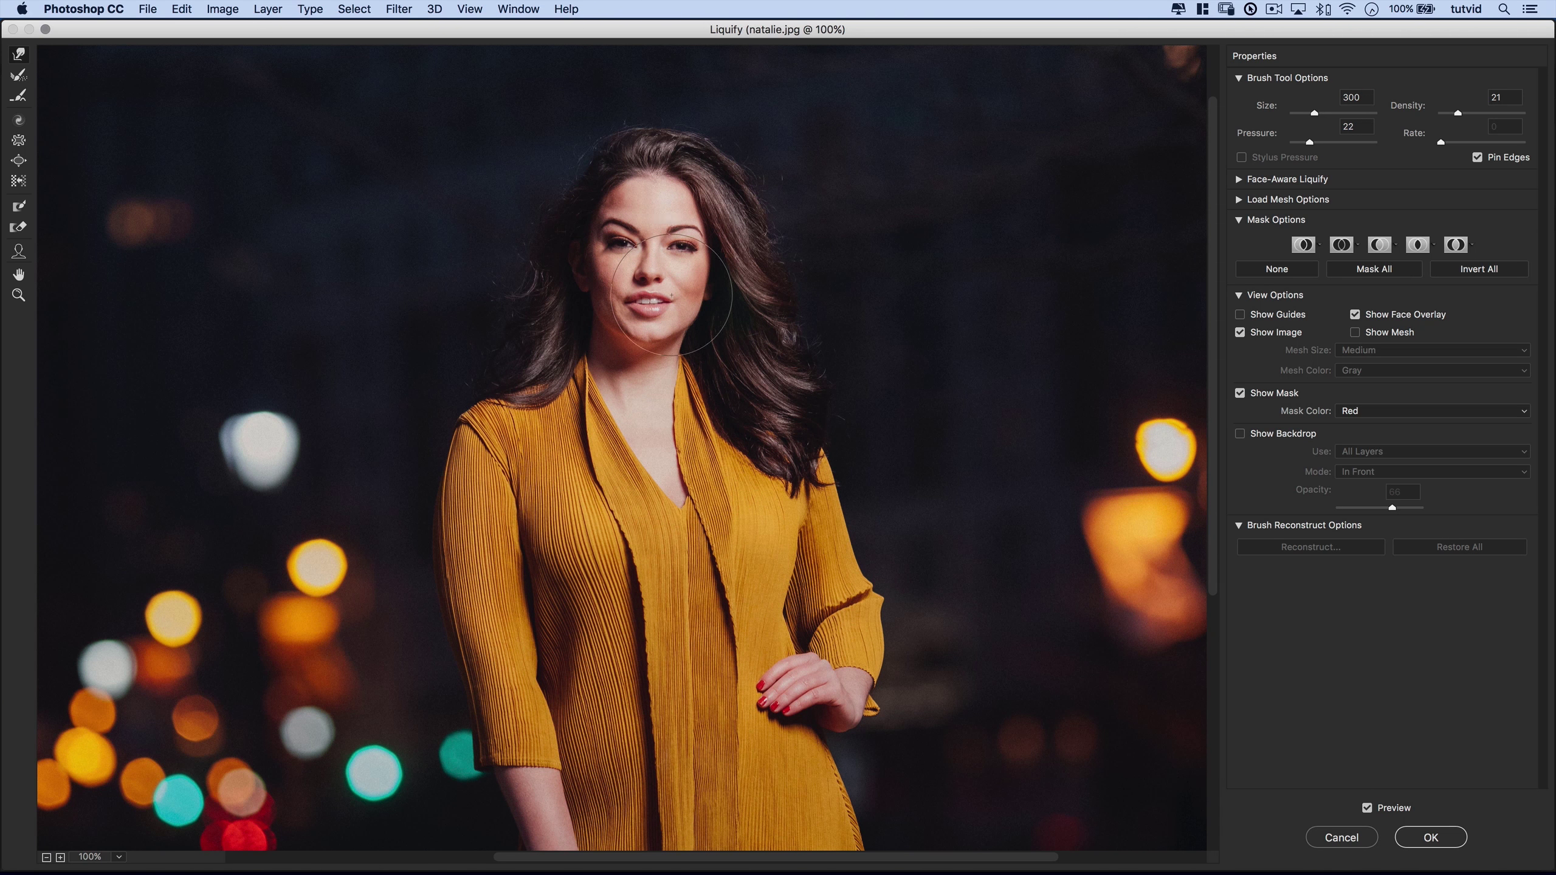
key("bracketright")
left_click_drag(503, 243, 813, 259)
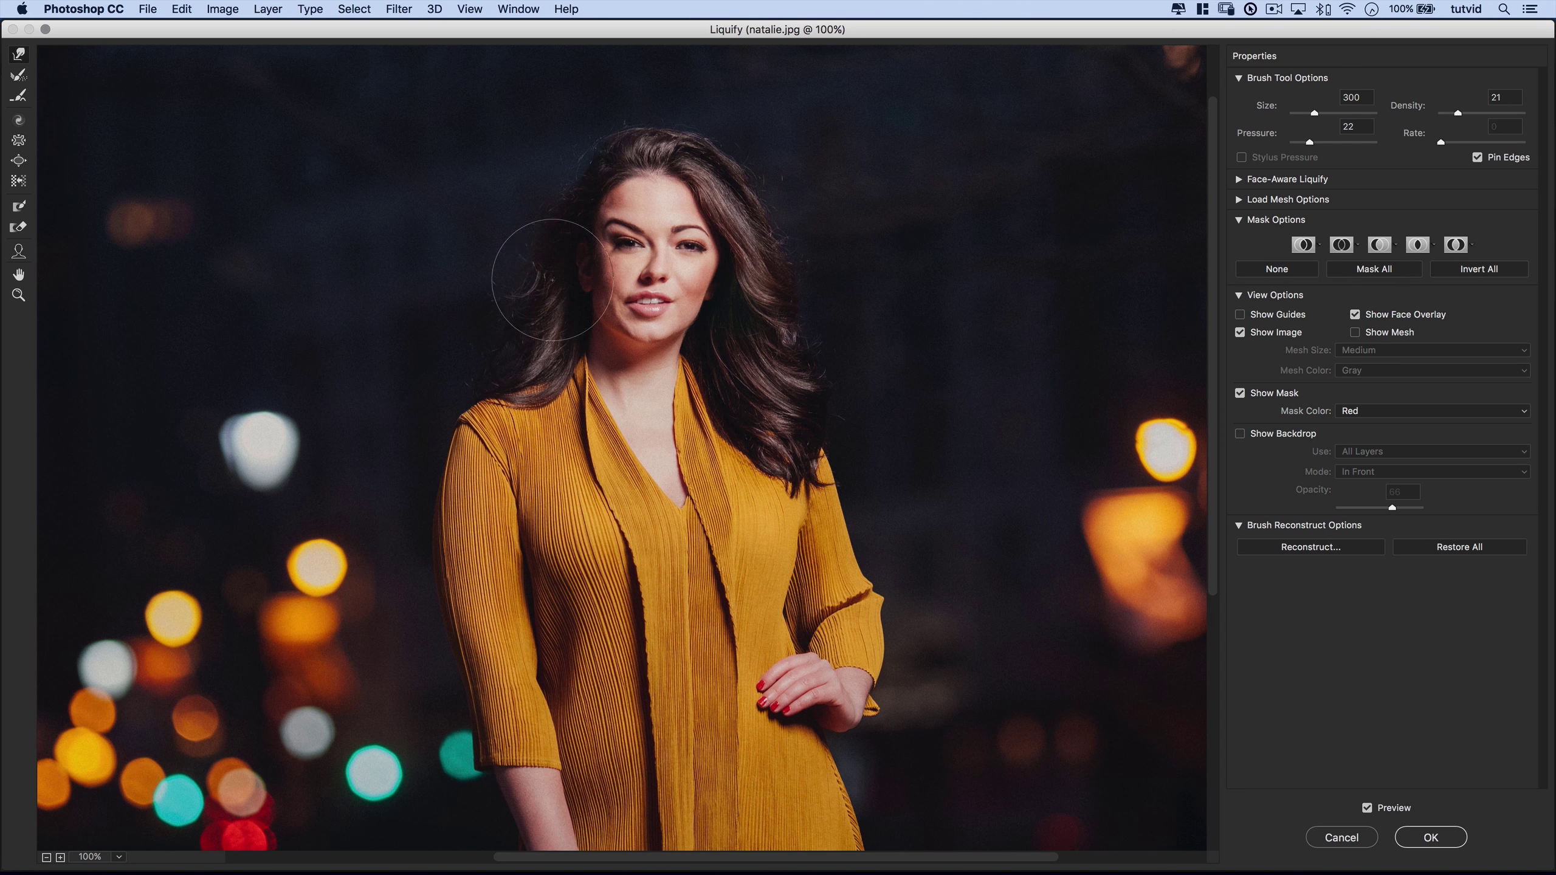
key("super+z")
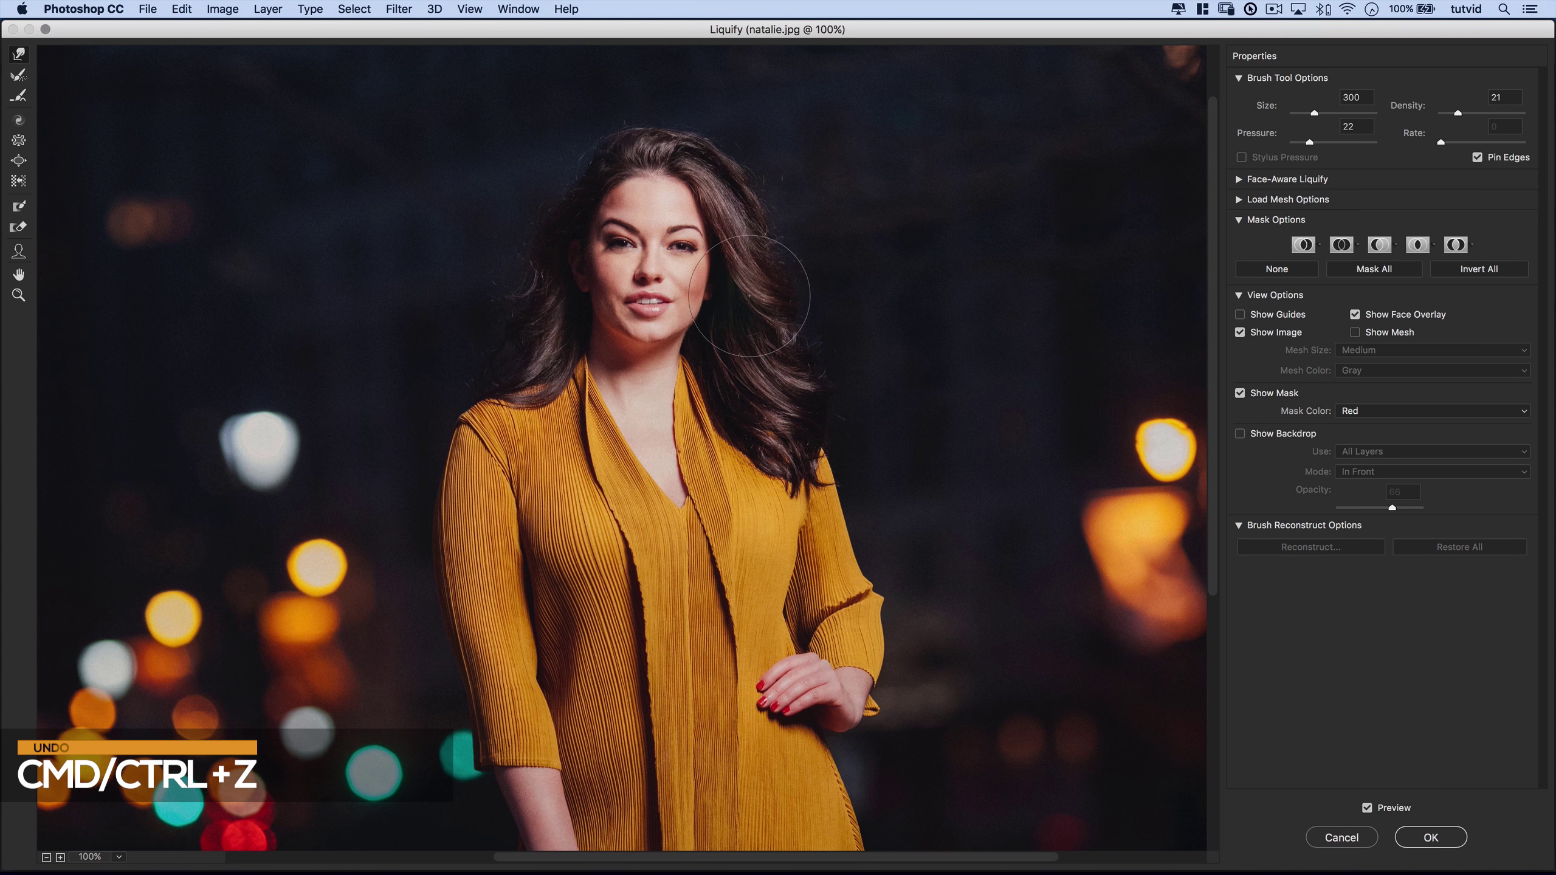
Step: Try warping the torso, reset the Liquify dialog and restore the image to its unwarped state
left_click_drag(543, 551, 900, 568)
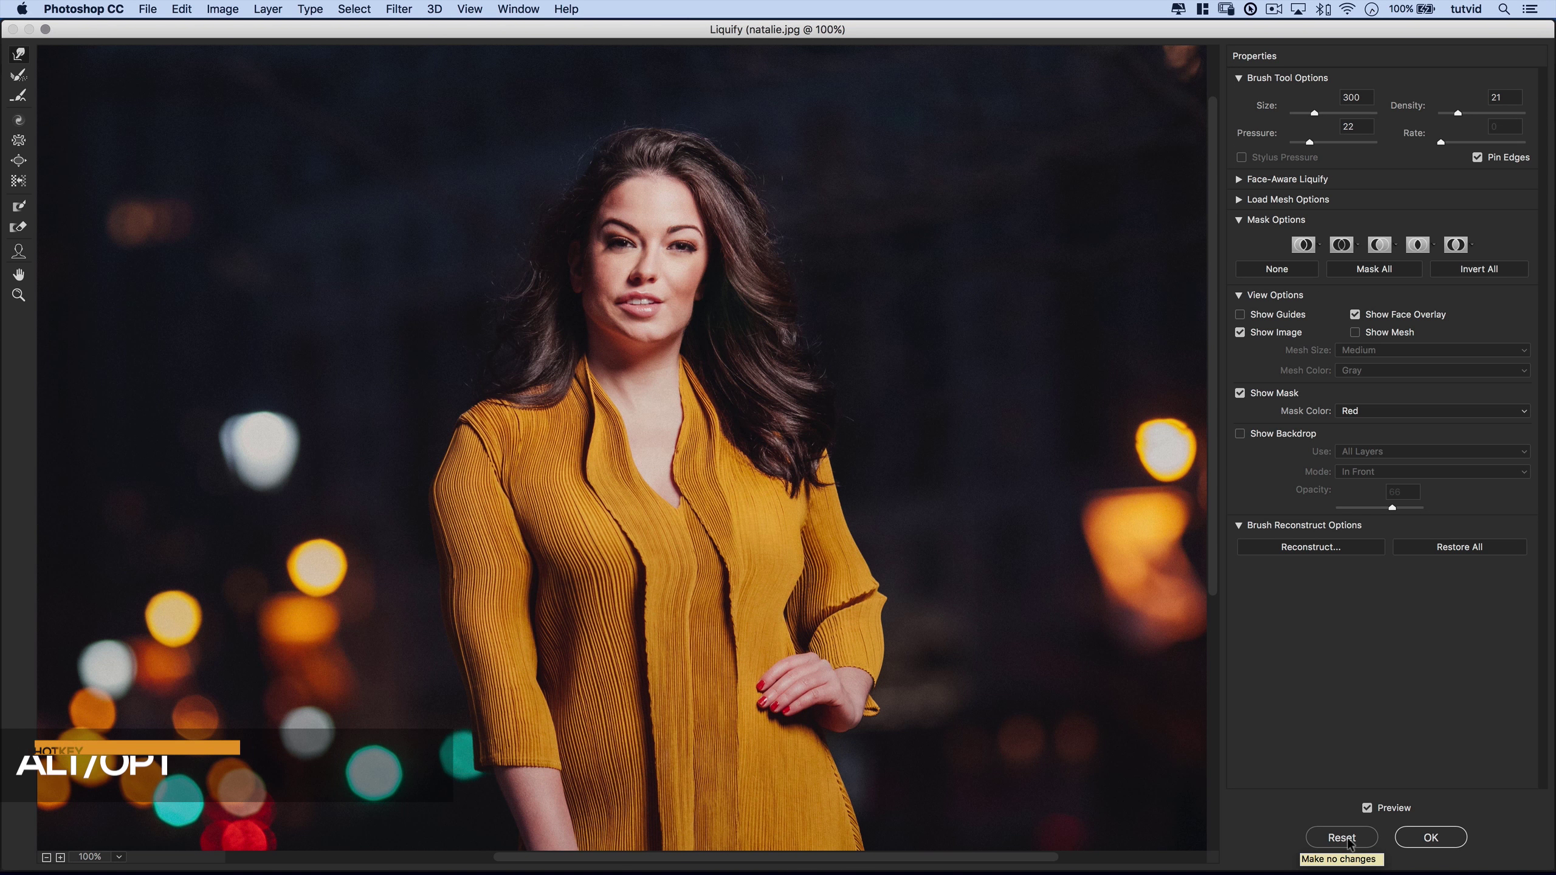
left_click(1340, 841, "alt")
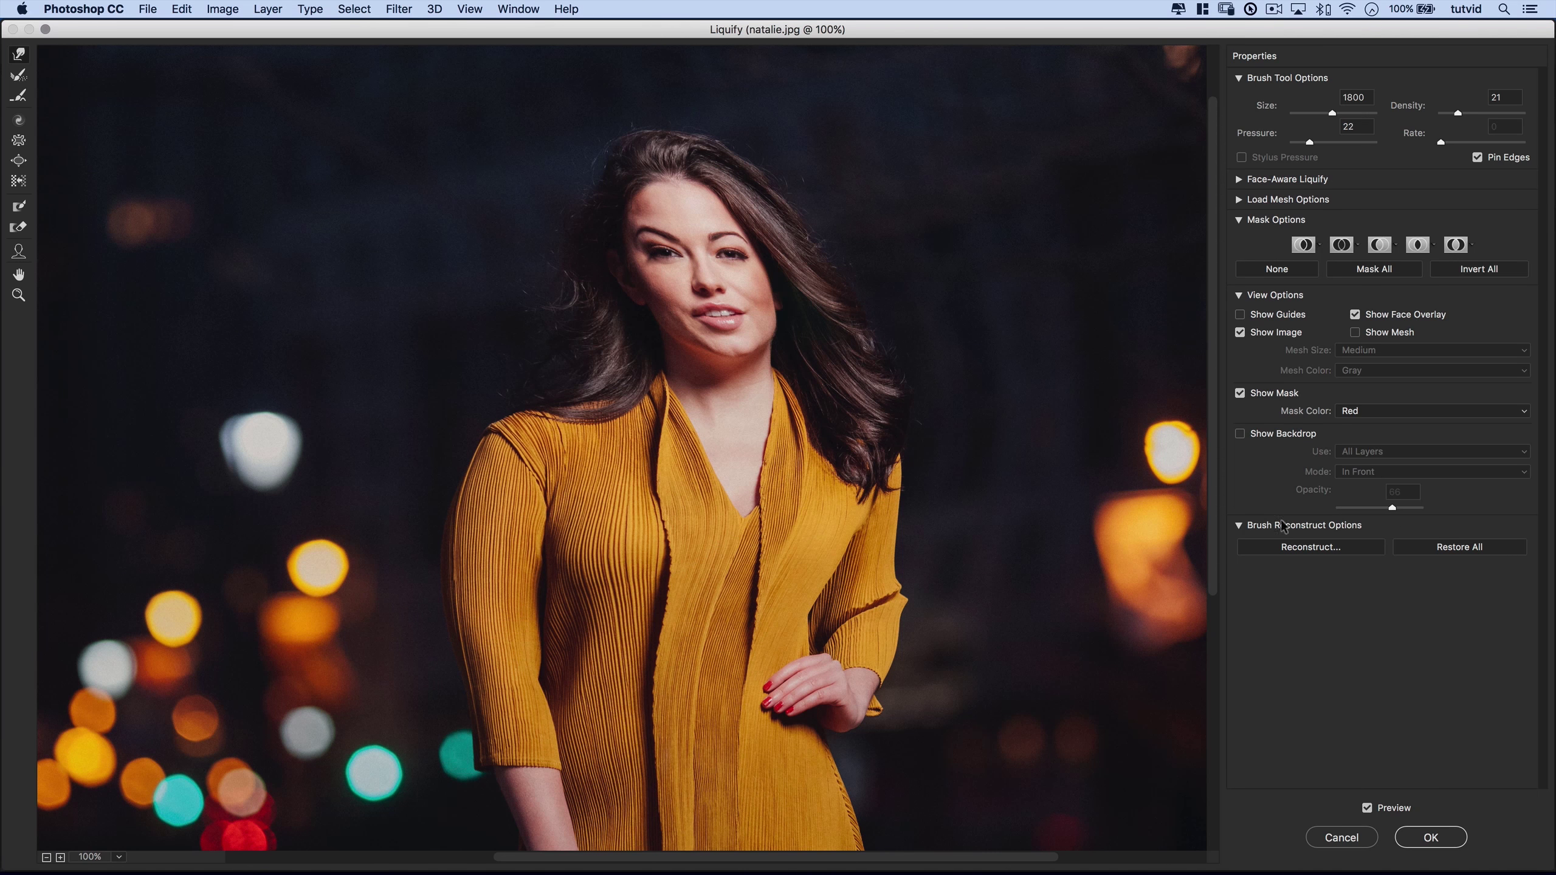
left_click(1469, 550)
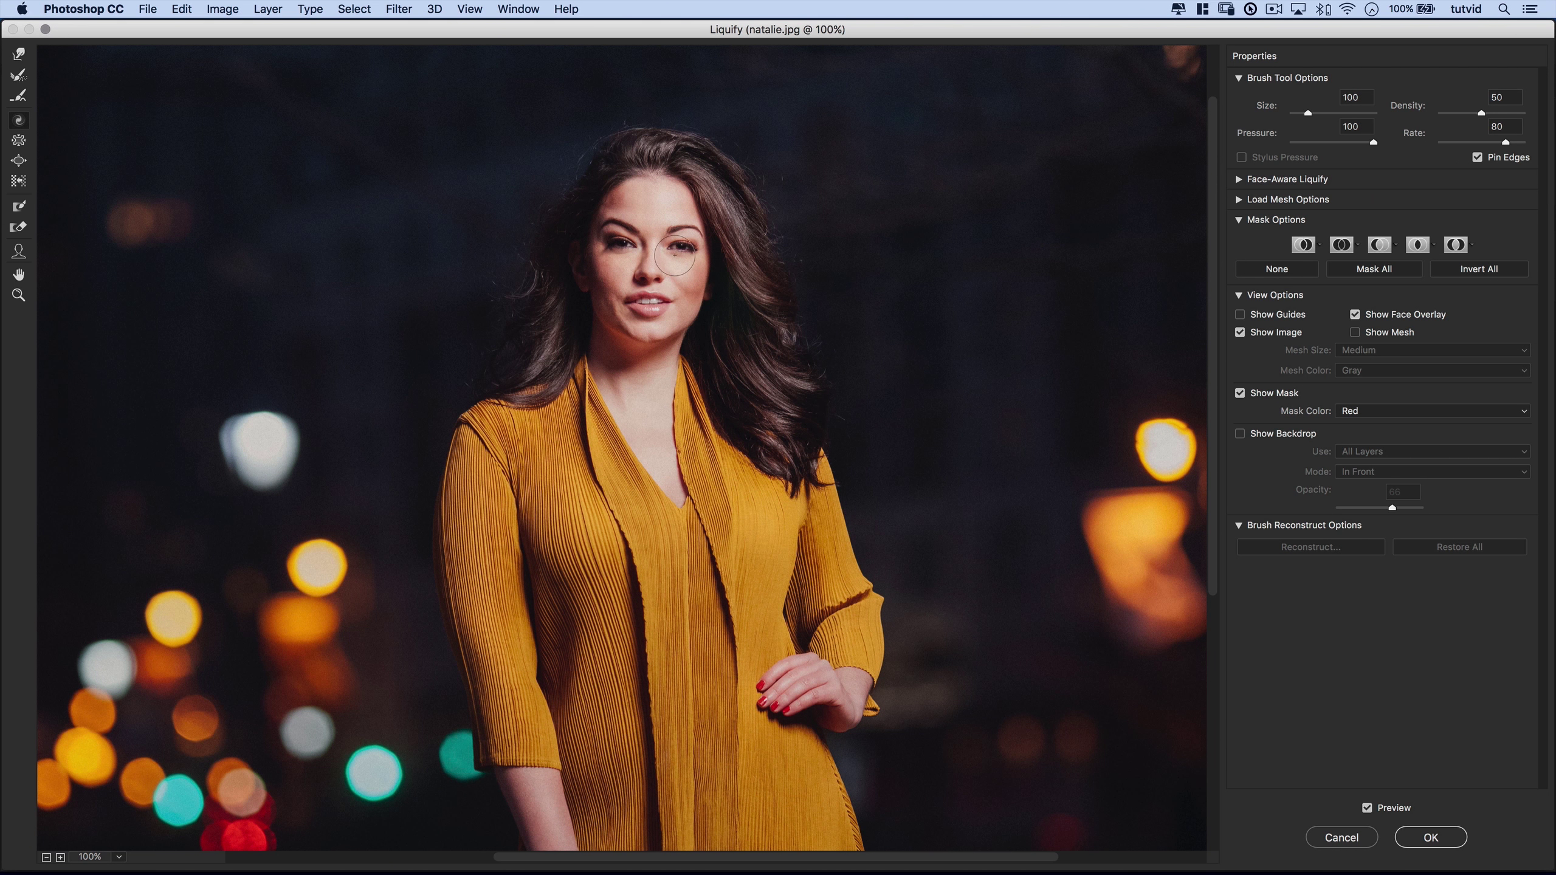
Step: Enlarge the Twirl Clockwise brush to size 1000 and twirl the woman's head
key("bracketright")
key("bracketright")
key("bracketright")
key("bracketright")
key("bracketright")
key("bracketright")
key("bracketright")
key("bracketright")
key("bracketright")
key("bracketright")
key("bracketright")
key("bracketright")
left_click_drag(653, 265, 643, 264)
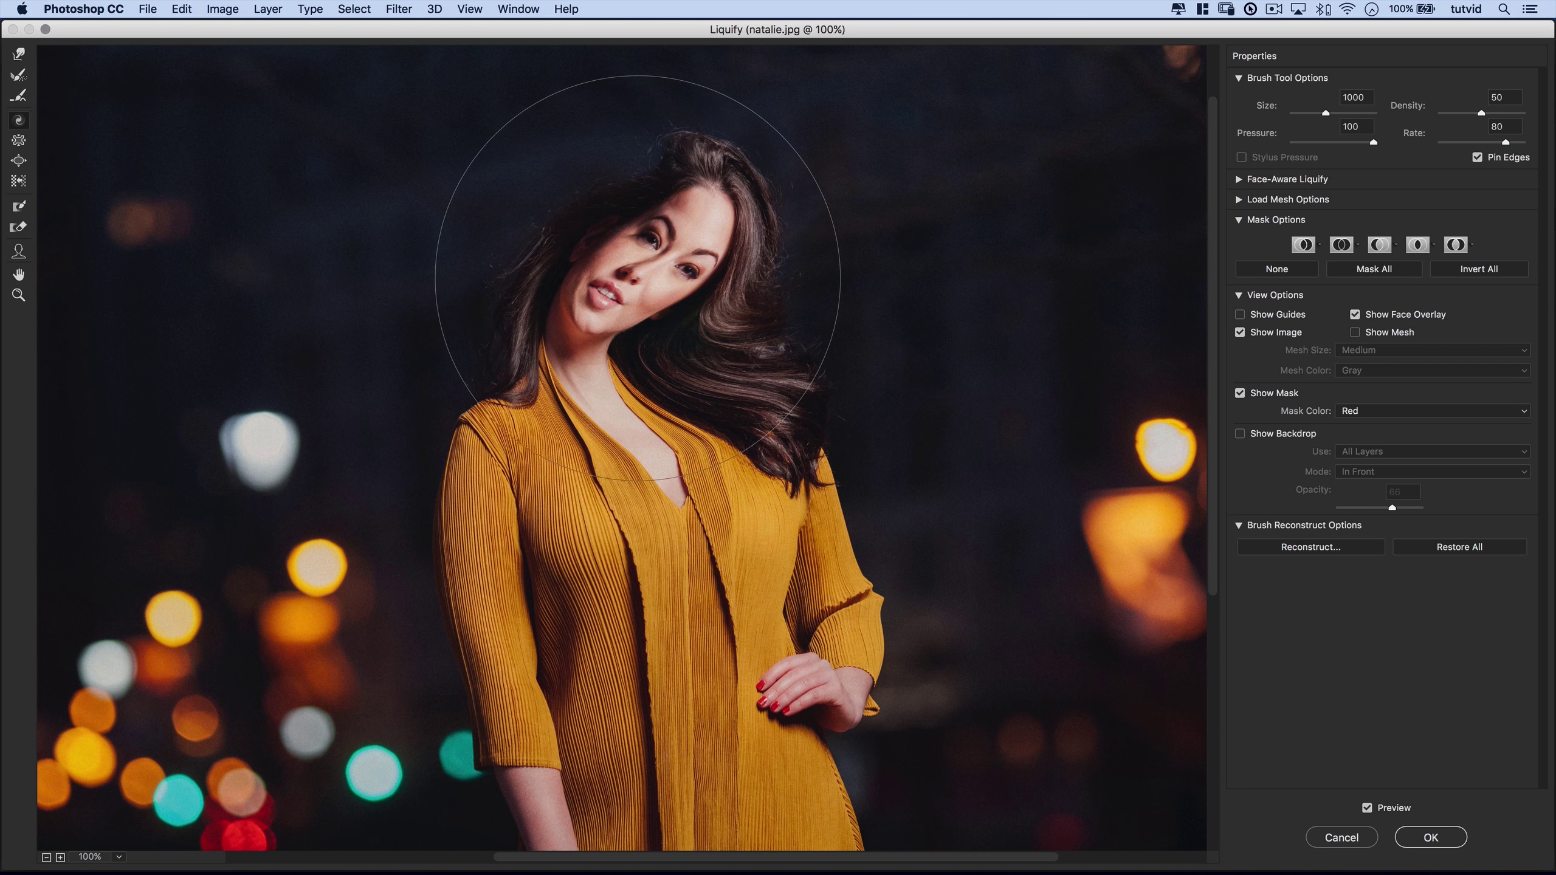
Step: Twirl the head in the opposite direction, and restore all distortions
key("alt")
left_click_drag(633, 279, 633, 278)
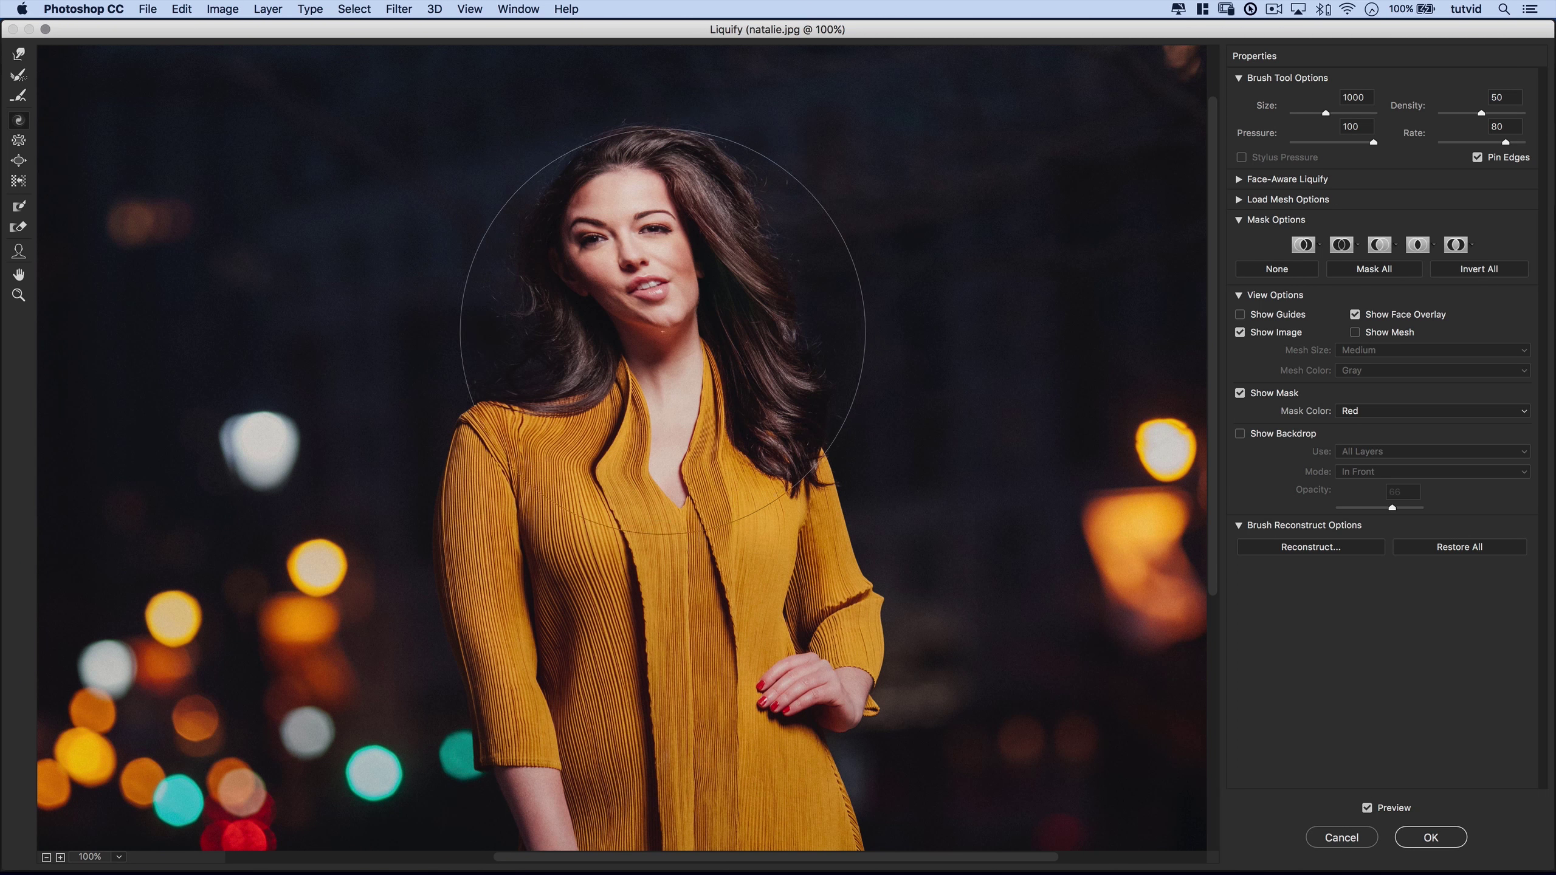
left_click(1470, 547)
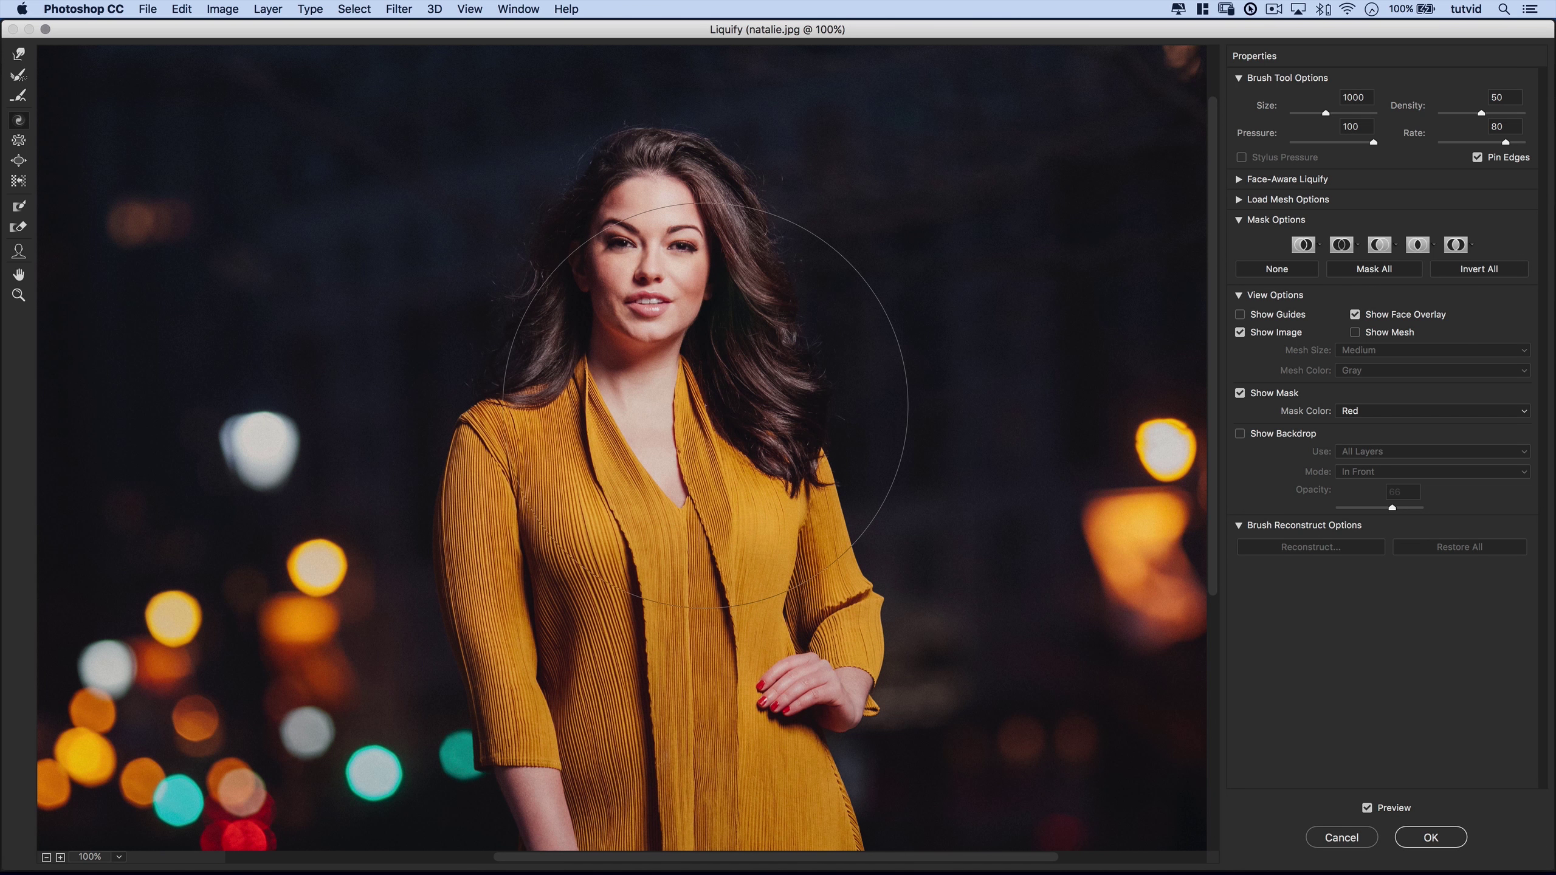
Step: Switch back to the Forward Warp tool and reduce its brush size to 1000
key("super+minus")
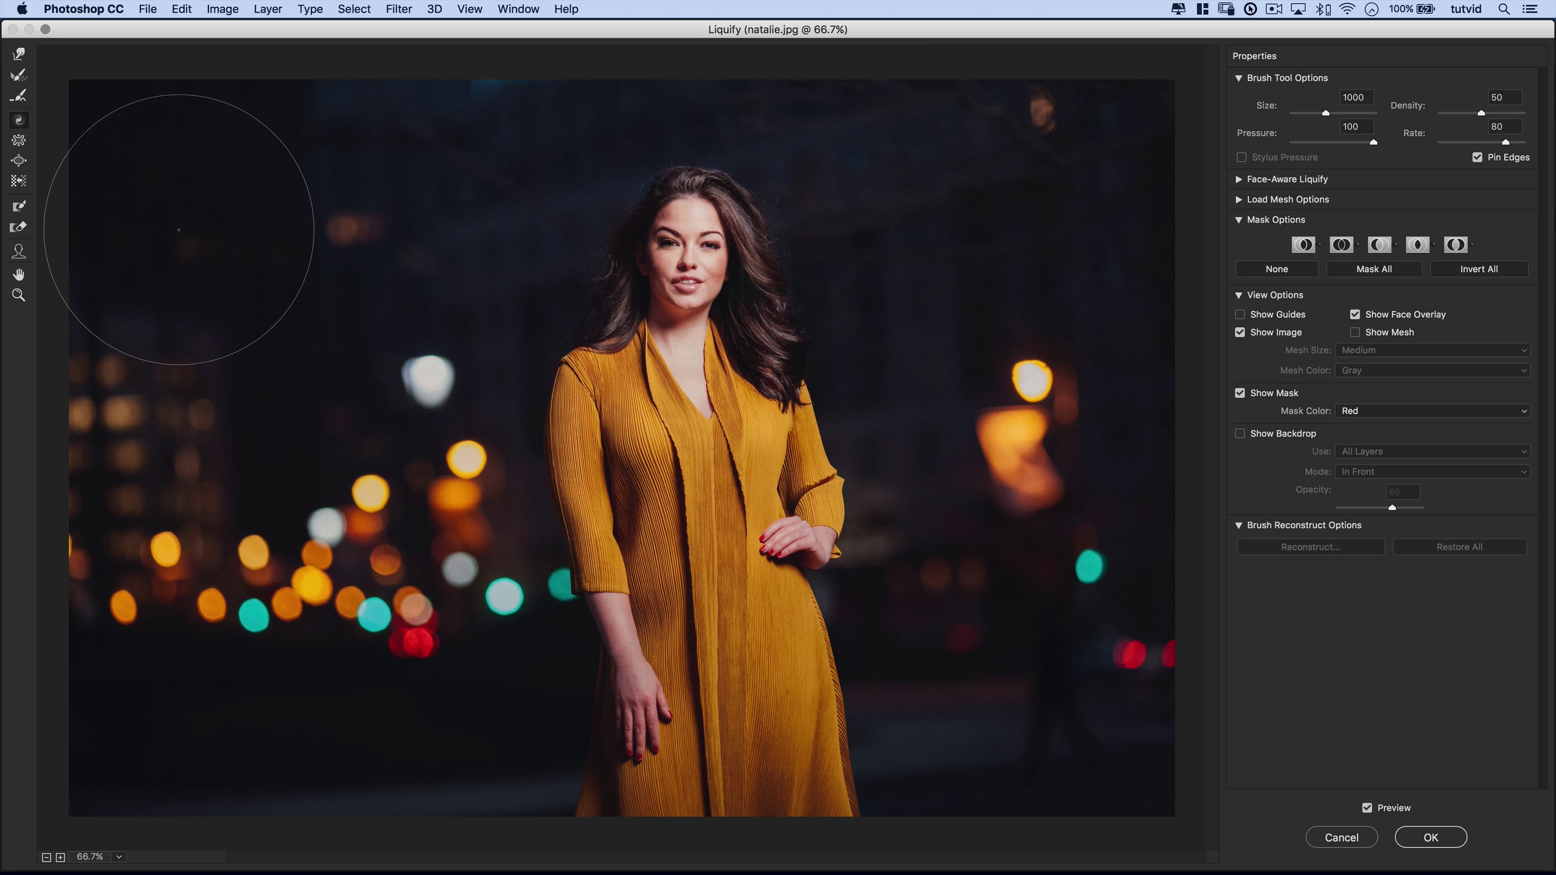
left_click(18, 57)
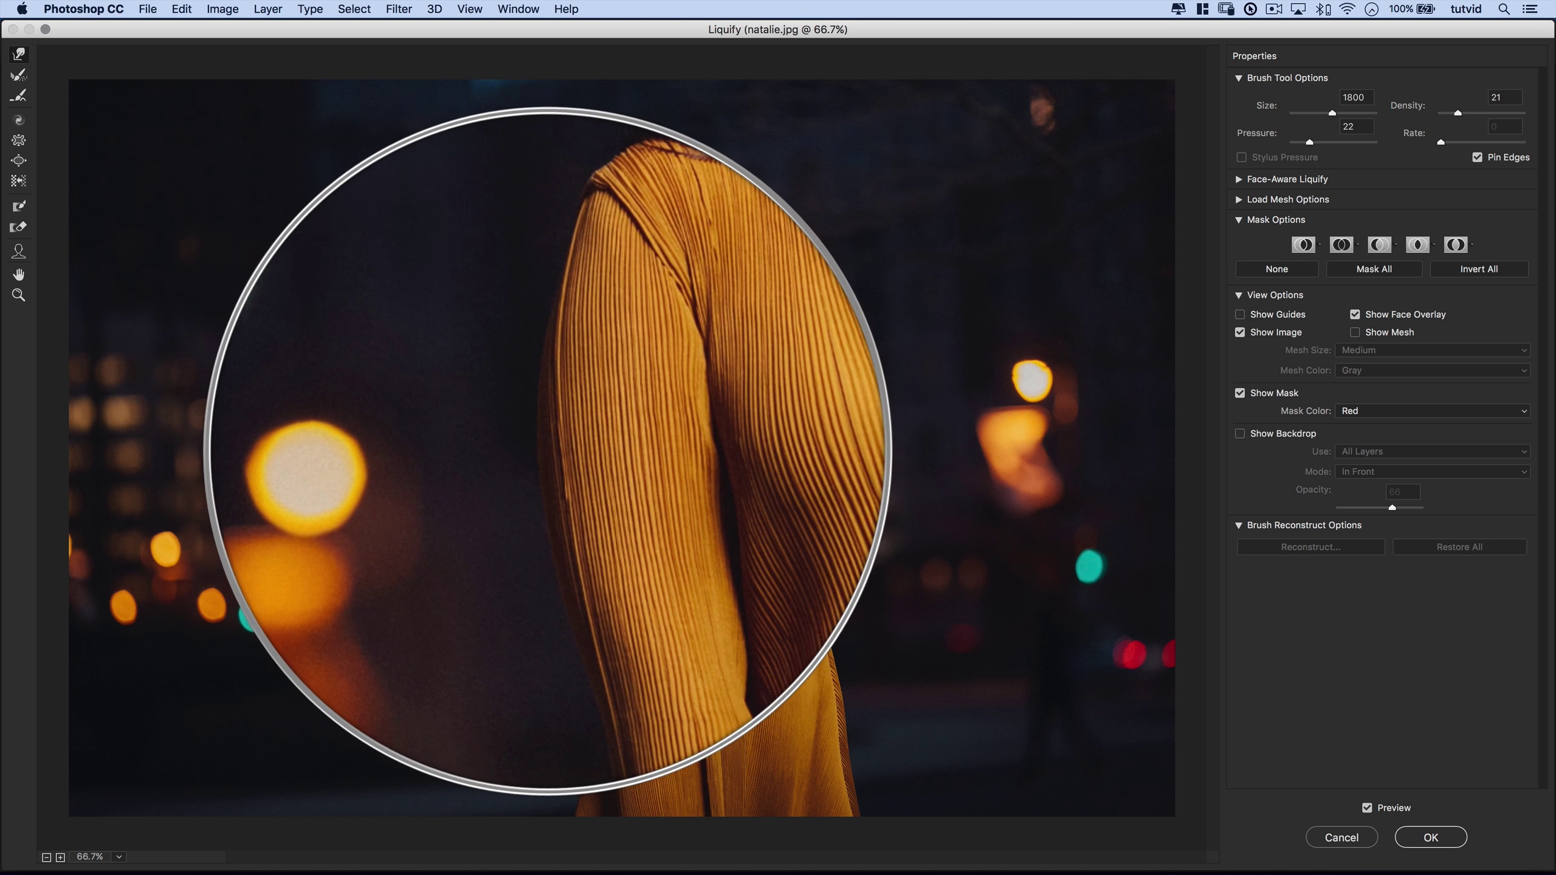
key("bracketleft")
key("bracketleft")
key("bracketleft")
key("bracketleft")
key("bracketleft")
key("bracketleft")
key("bracketleft")
key("bracketleft")
key("bracketleft")
key("bracketleft")
key("bracketleft")
key("bracketleft")
key("bracketleft")
key("bracketleft")
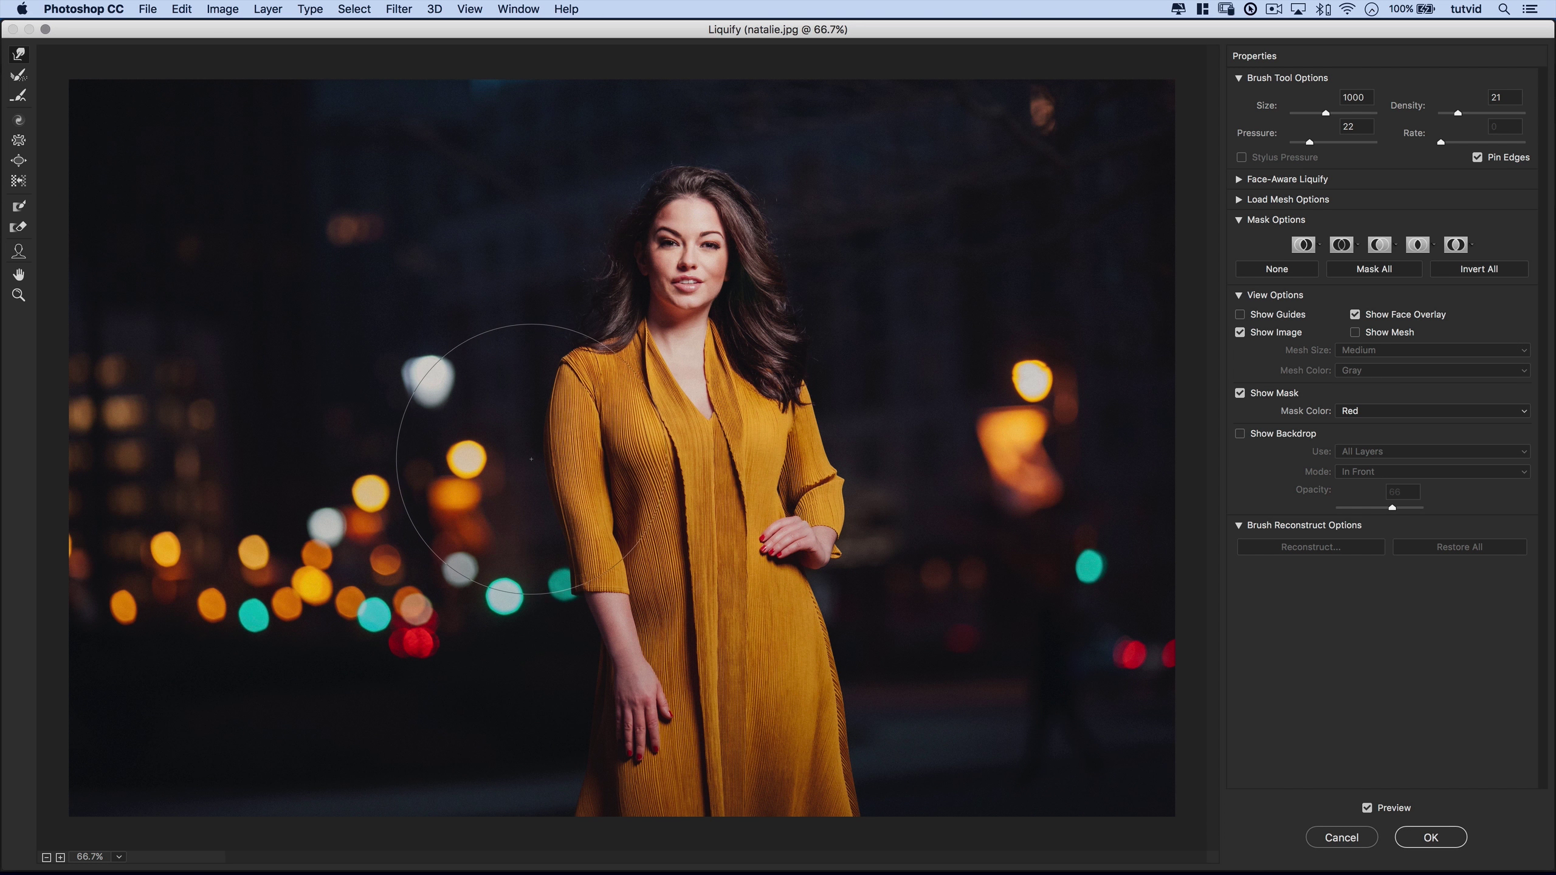
Step: Nudge the outer edge of the hanging arm's sleeve slightly inward and compare it with the original
mouse_move(536, 457)
left_mouse_down()
mouse_move(536, 415)
mouse_move(527, 457)
left_mouse_up()
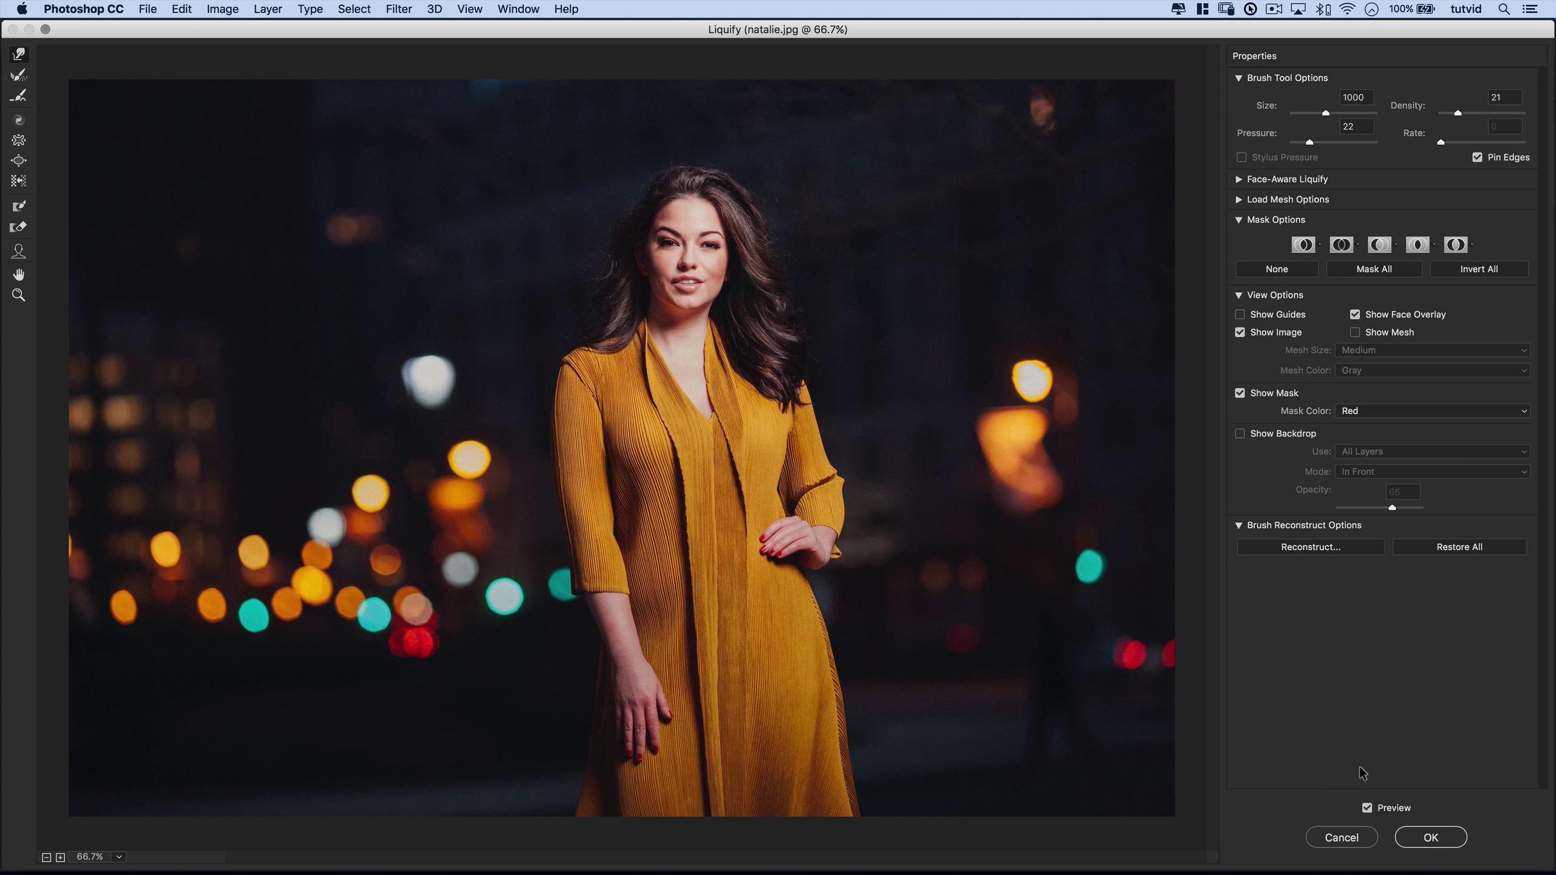
left_click(1370, 807)
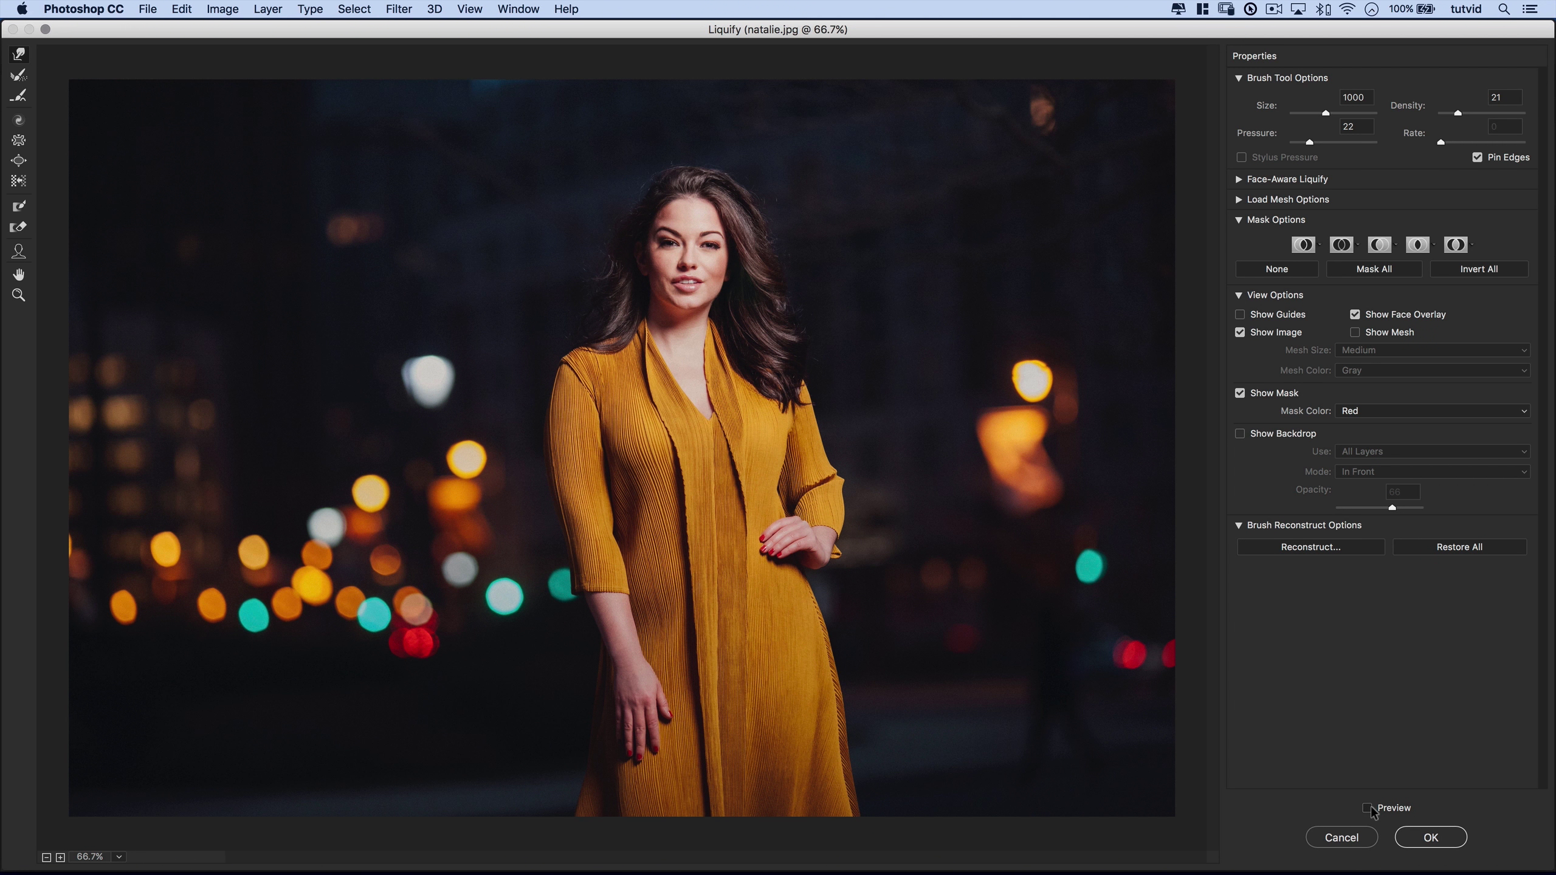
left_click(1370, 807)
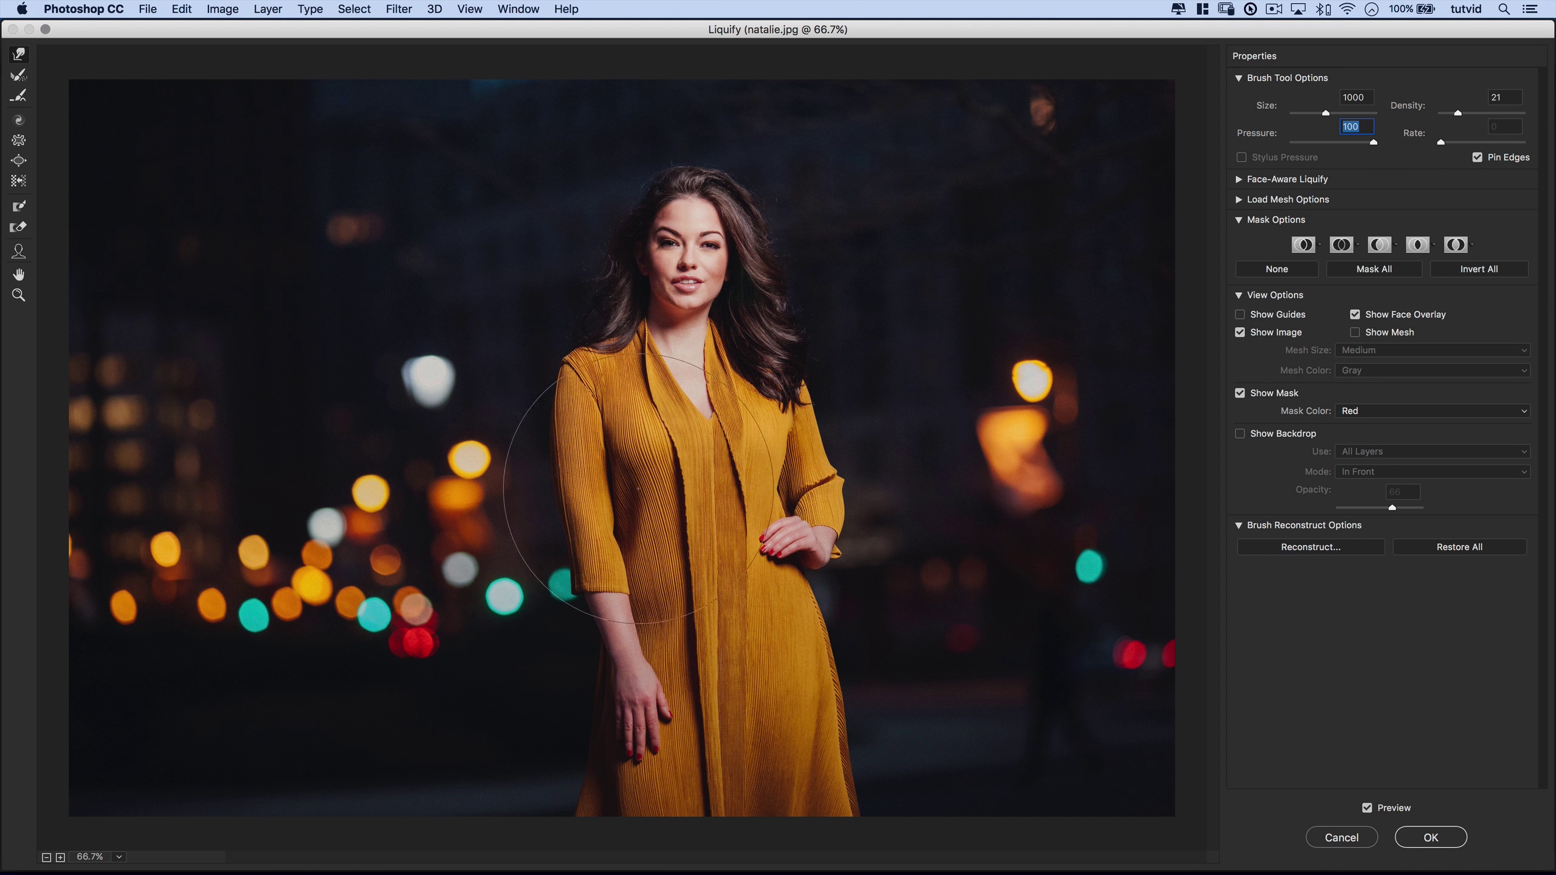
Step: Try pushing the hanging arm's sleeve inward at pressure 100 with density 21 and density 0, undoing each stroke
left_click_drag(539, 412, 676, 408)
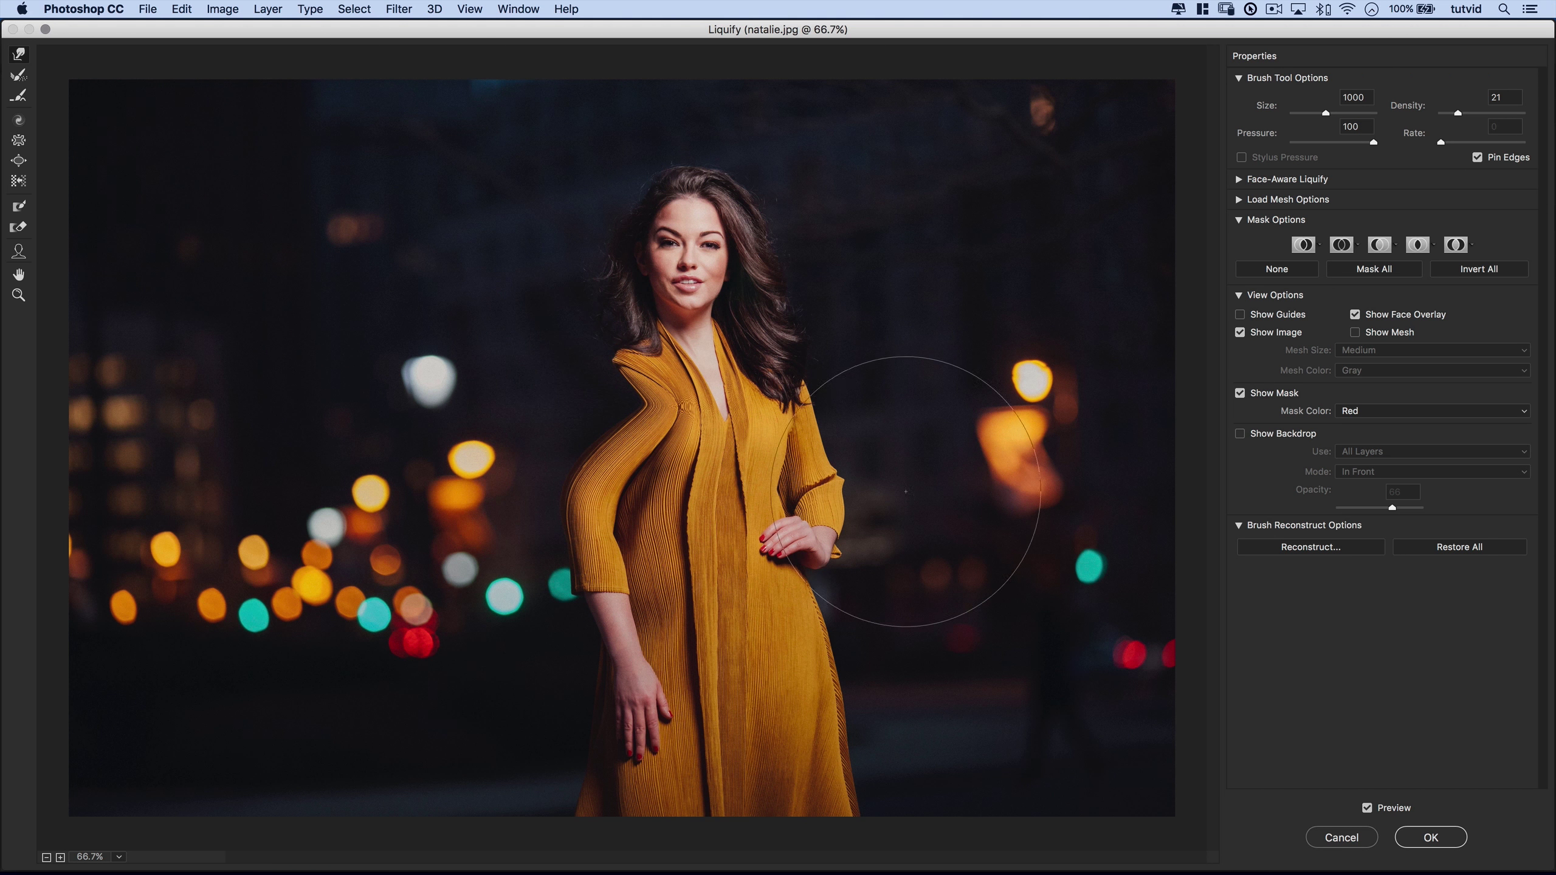
key("alt+super+z")
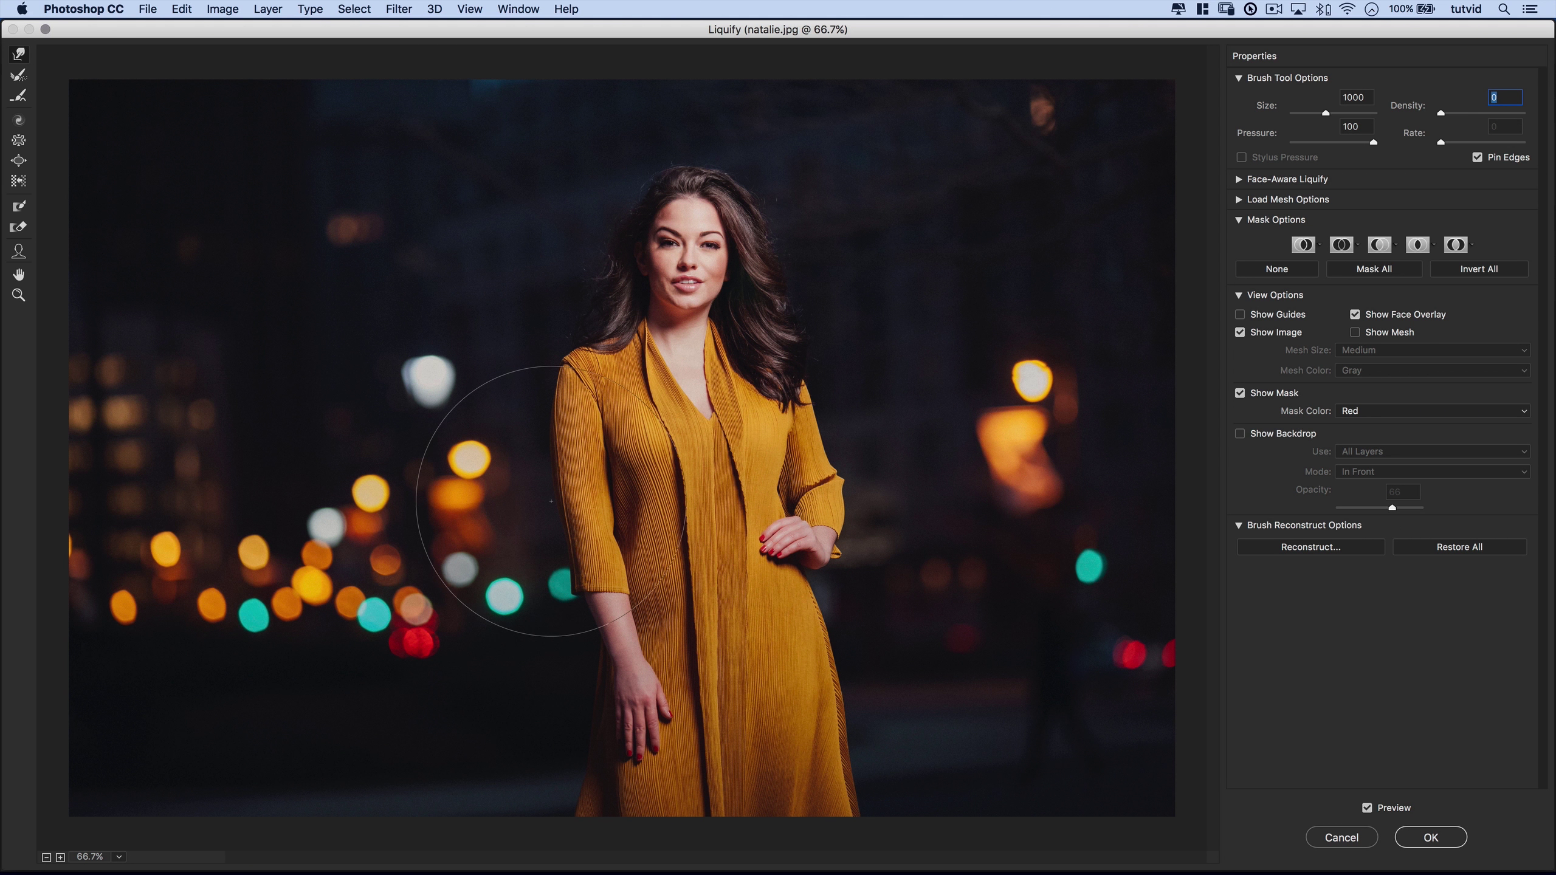
left_click_drag(521, 462, 745, 459)
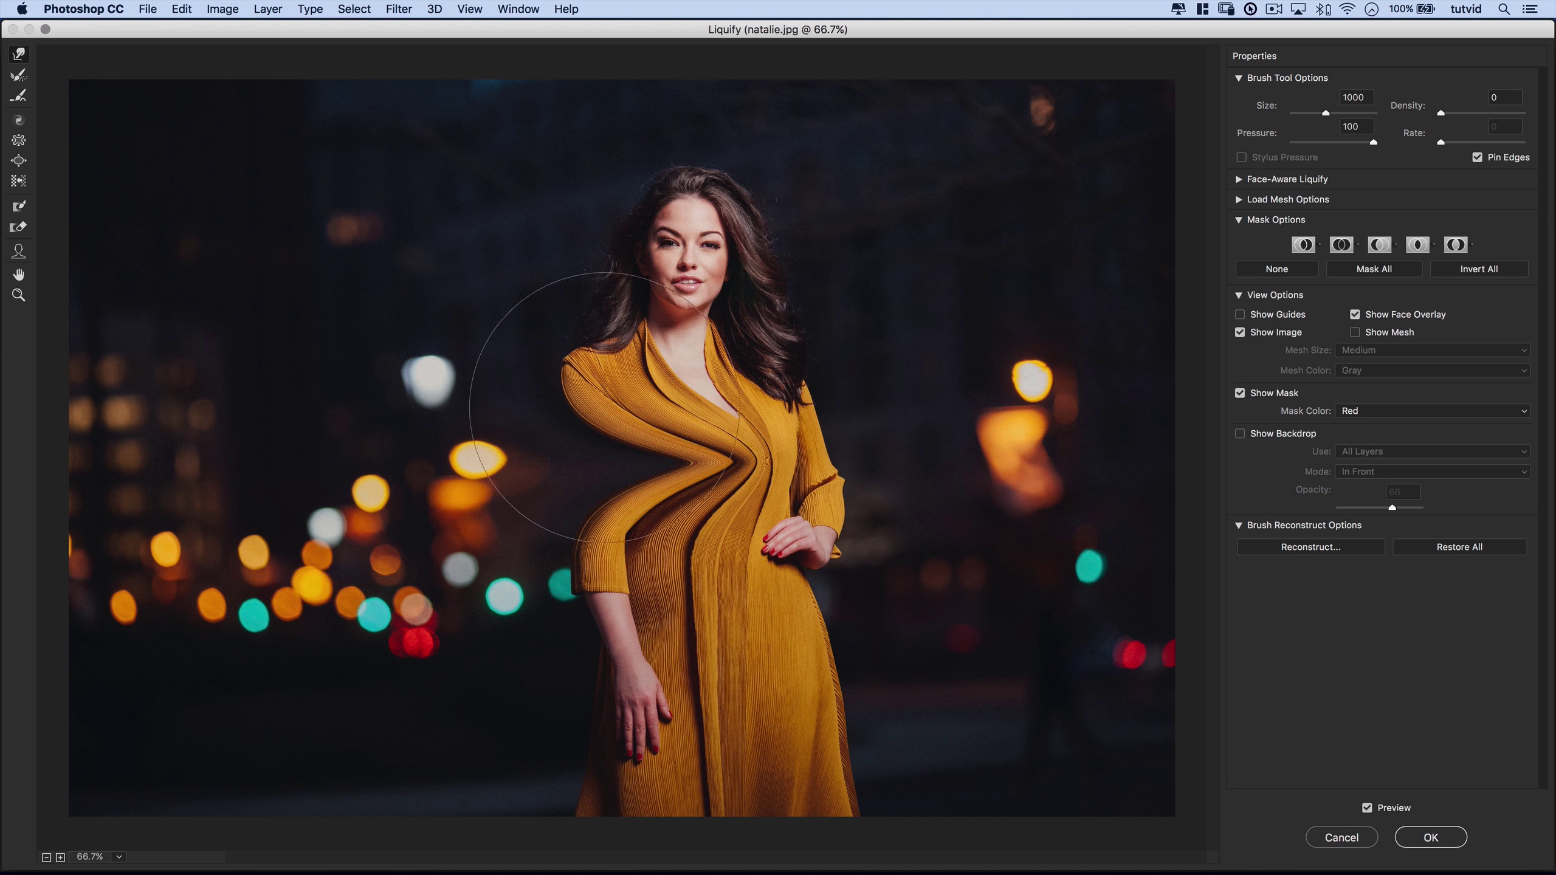
key("super+z")
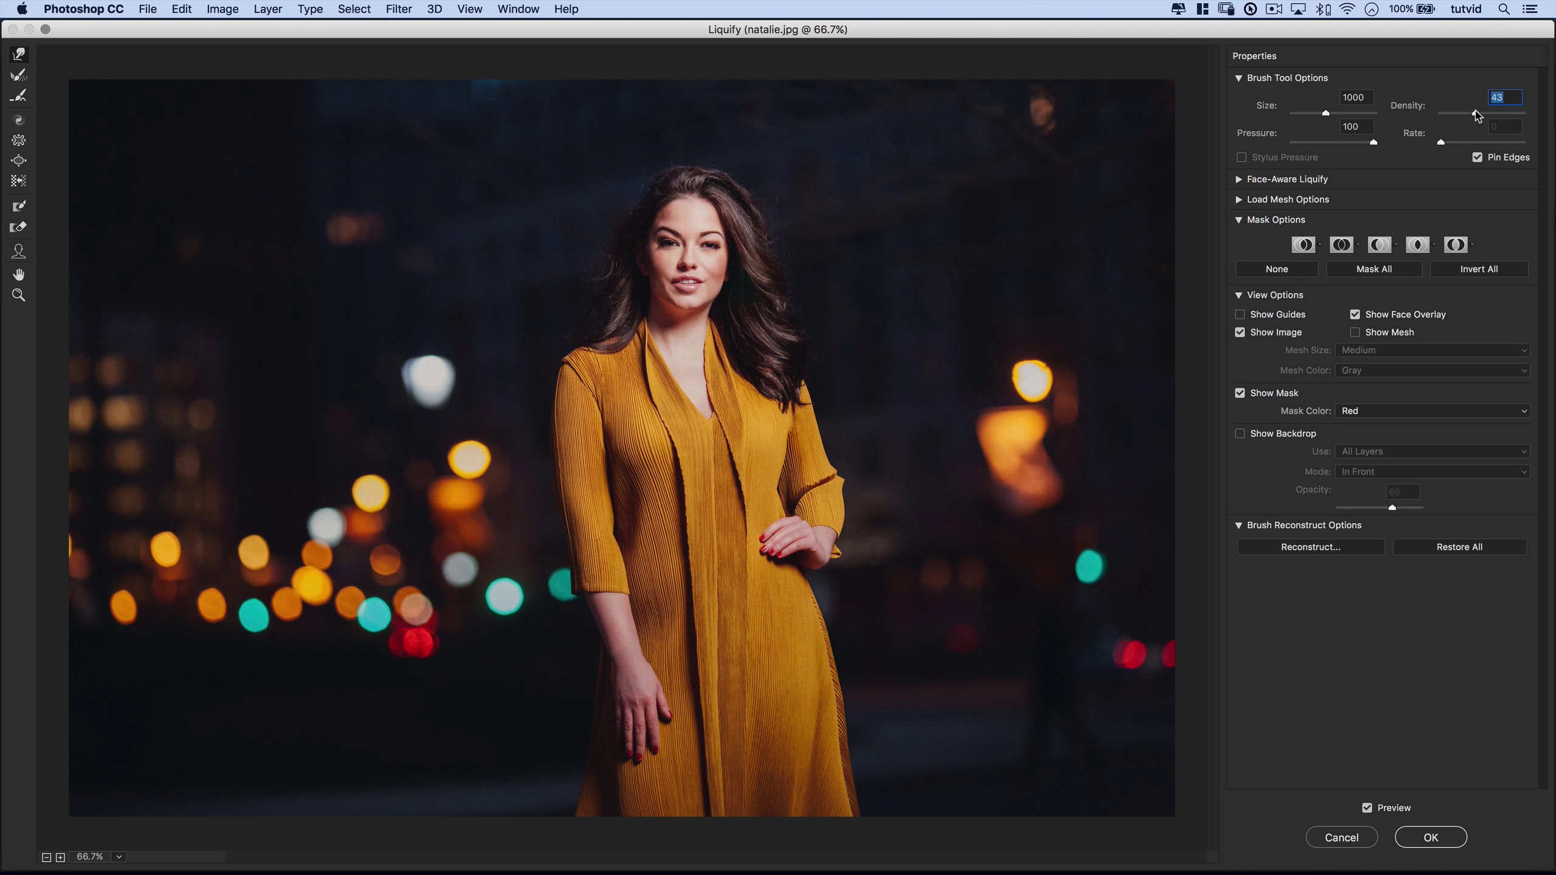
Step: Set the brush density to 100 and push the hanging arm's sleeve far into the torso
left_click_drag(484, 471, 728, 473)
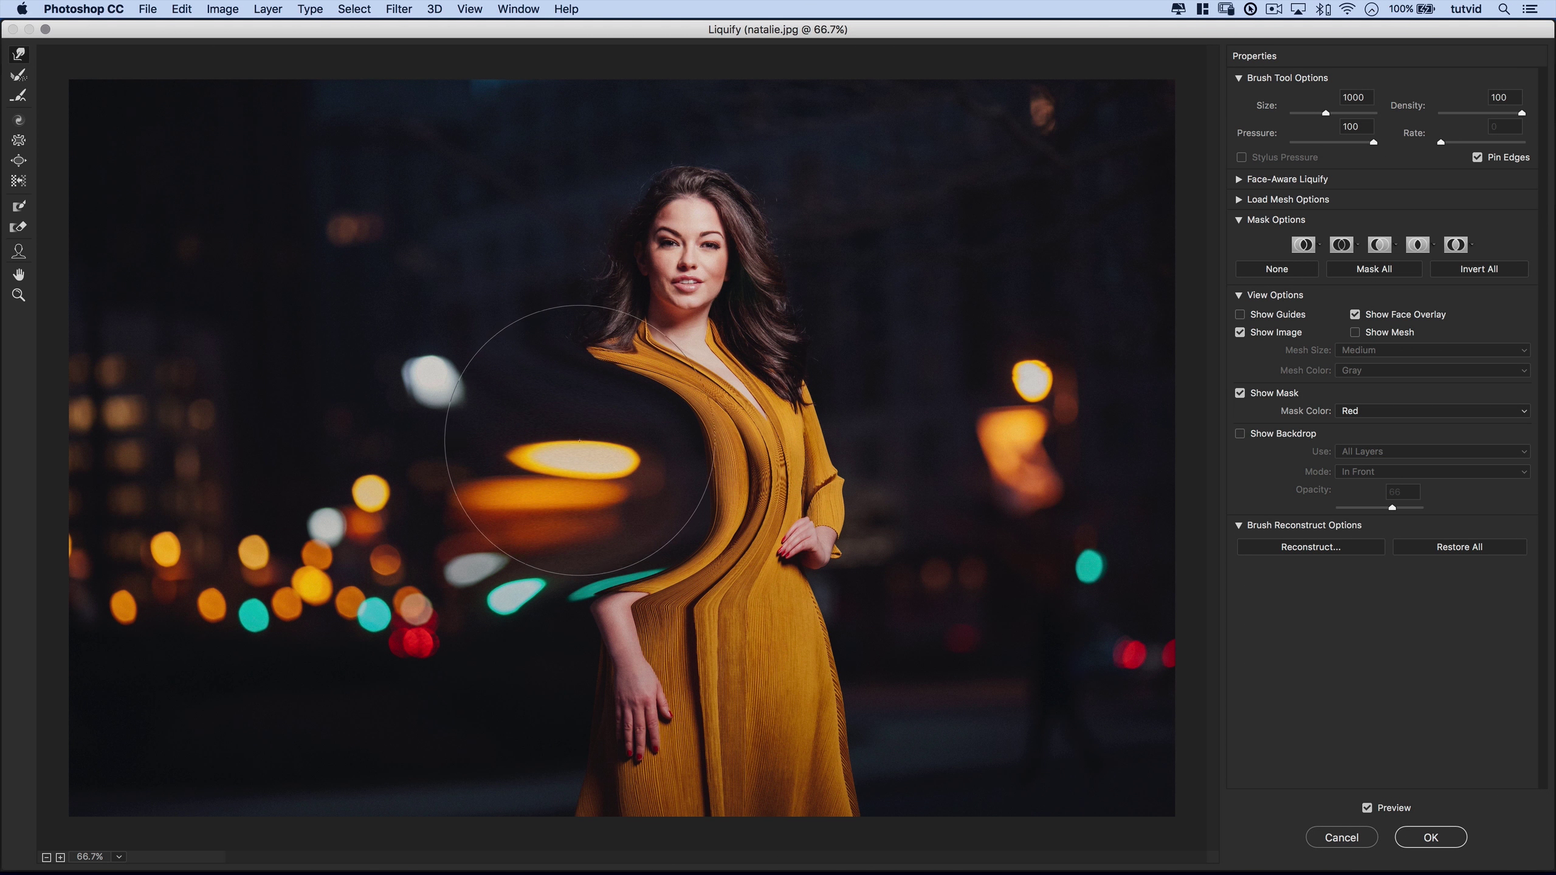
Step: Undo the sleeve push, set the brush density to 69, and try a short warp on the dark background above the subject
key("super+alt+z")
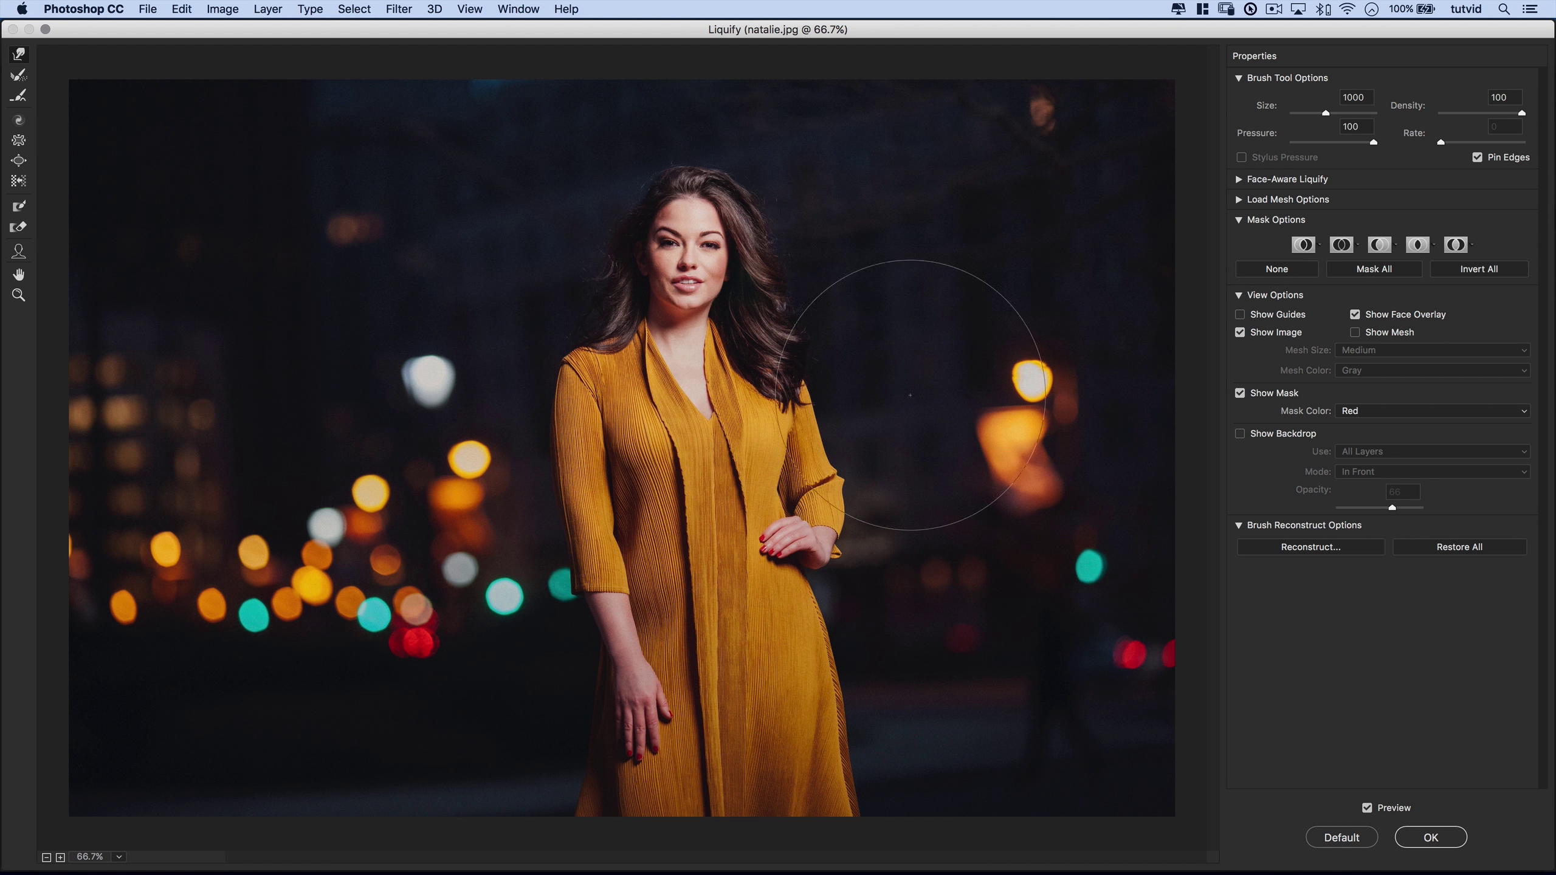
left_click_drag(1408, 107, 1394, 109)
mouse_move(911, 104)
left_mouse_down()
mouse_move(897, 188)
mouse_move(919, 172)
mouse_move(923, 89)
mouse_move(957, 93)
mouse_move(940, 108)
mouse_move(912, 90)
mouse_move(952, 114)
mouse_move(944, 62)
mouse_move(915, 115)
left_mouse_up()
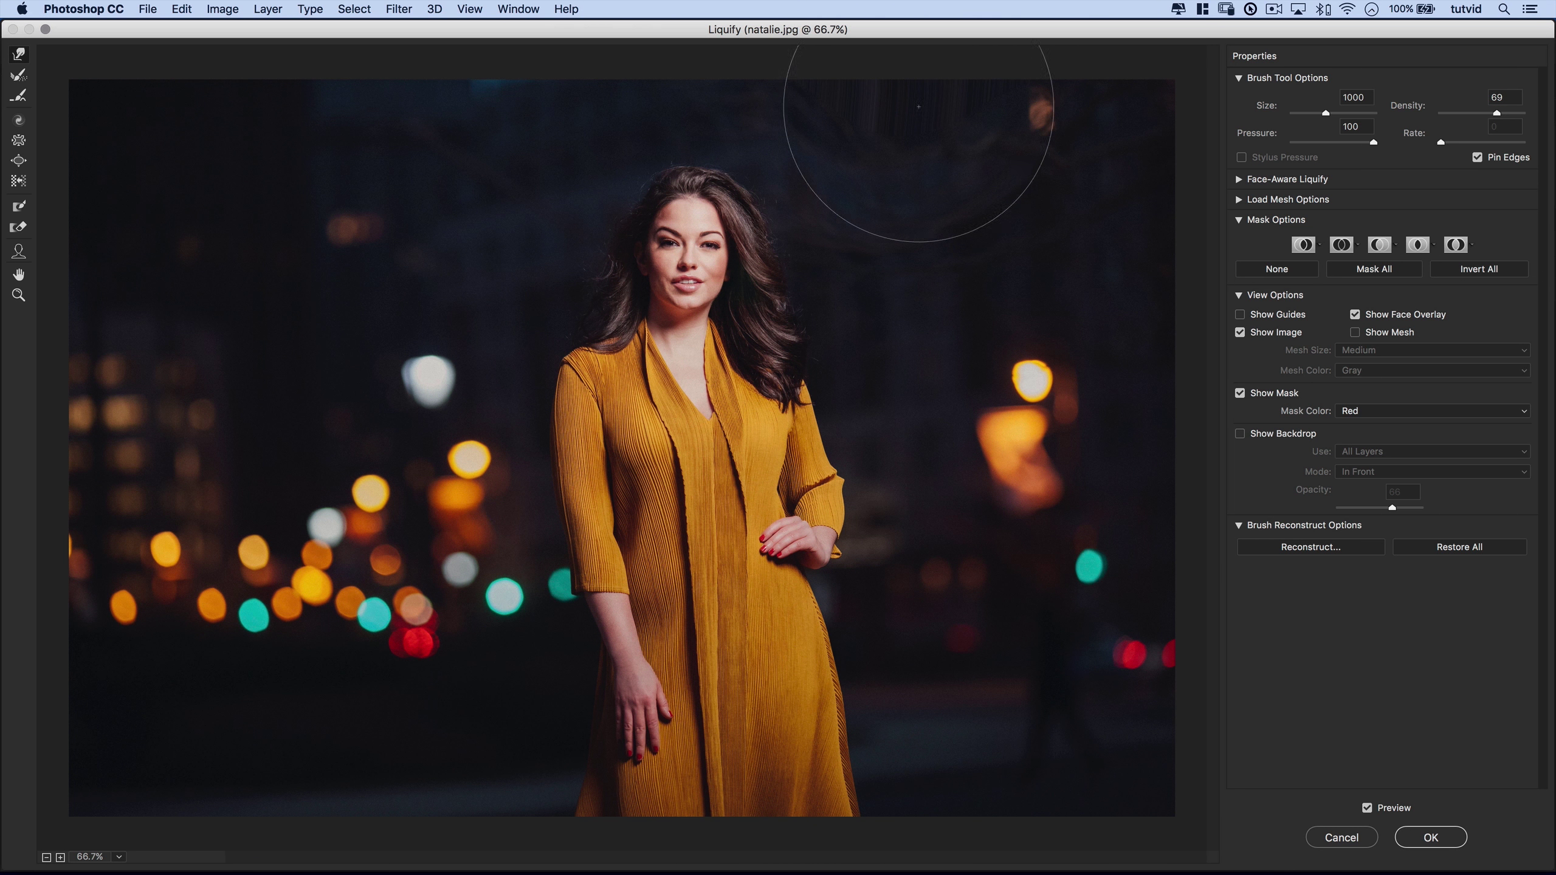
Step: Set the brush pressure to 24 and make light warps around the hanging hand and in the dark background beside the dress
key("alt")
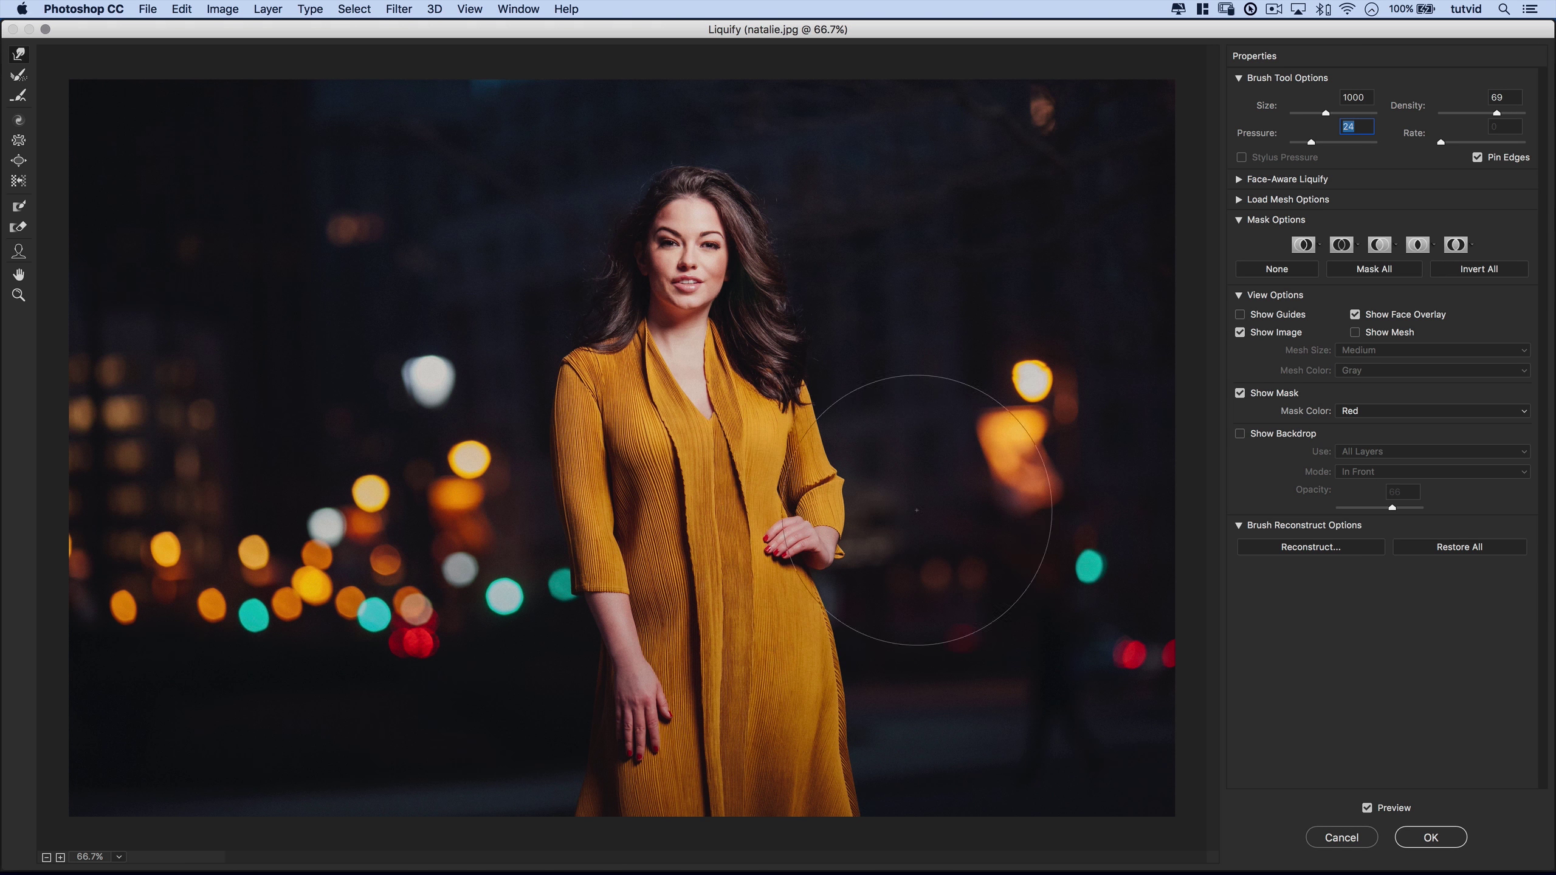
left_click(900, 668)
left_click_drag(641, 654, 593, 719)
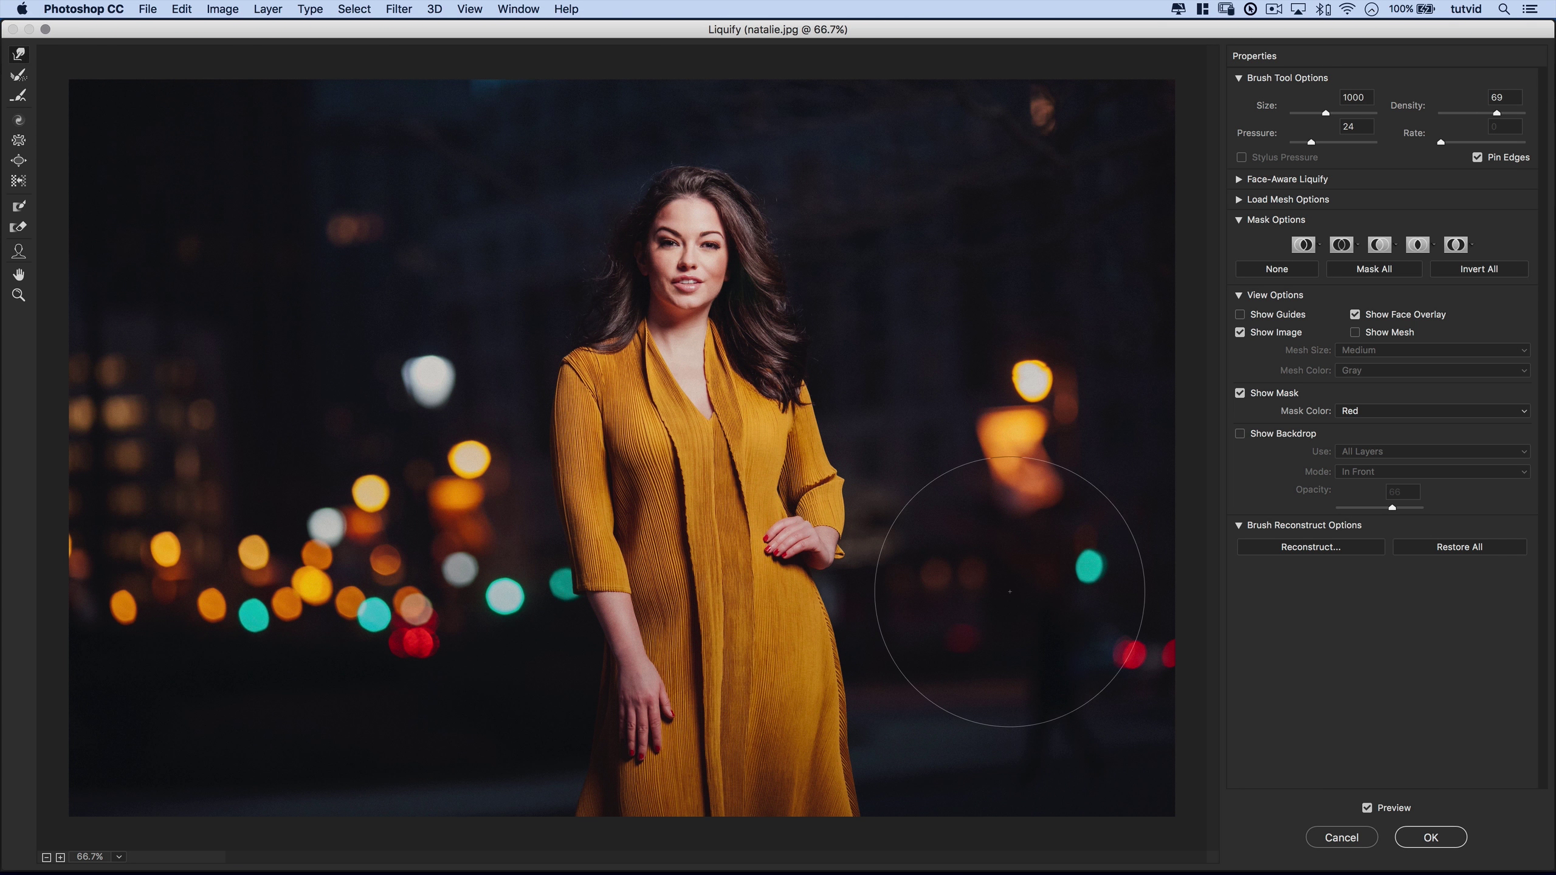
mouse_move(1024, 670)
left_mouse_down()
mouse_move(945, 675)
mouse_move(1050, 683)
mouse_move(971, 682)
mouse_move(1027, 679)
left_mouse_up()
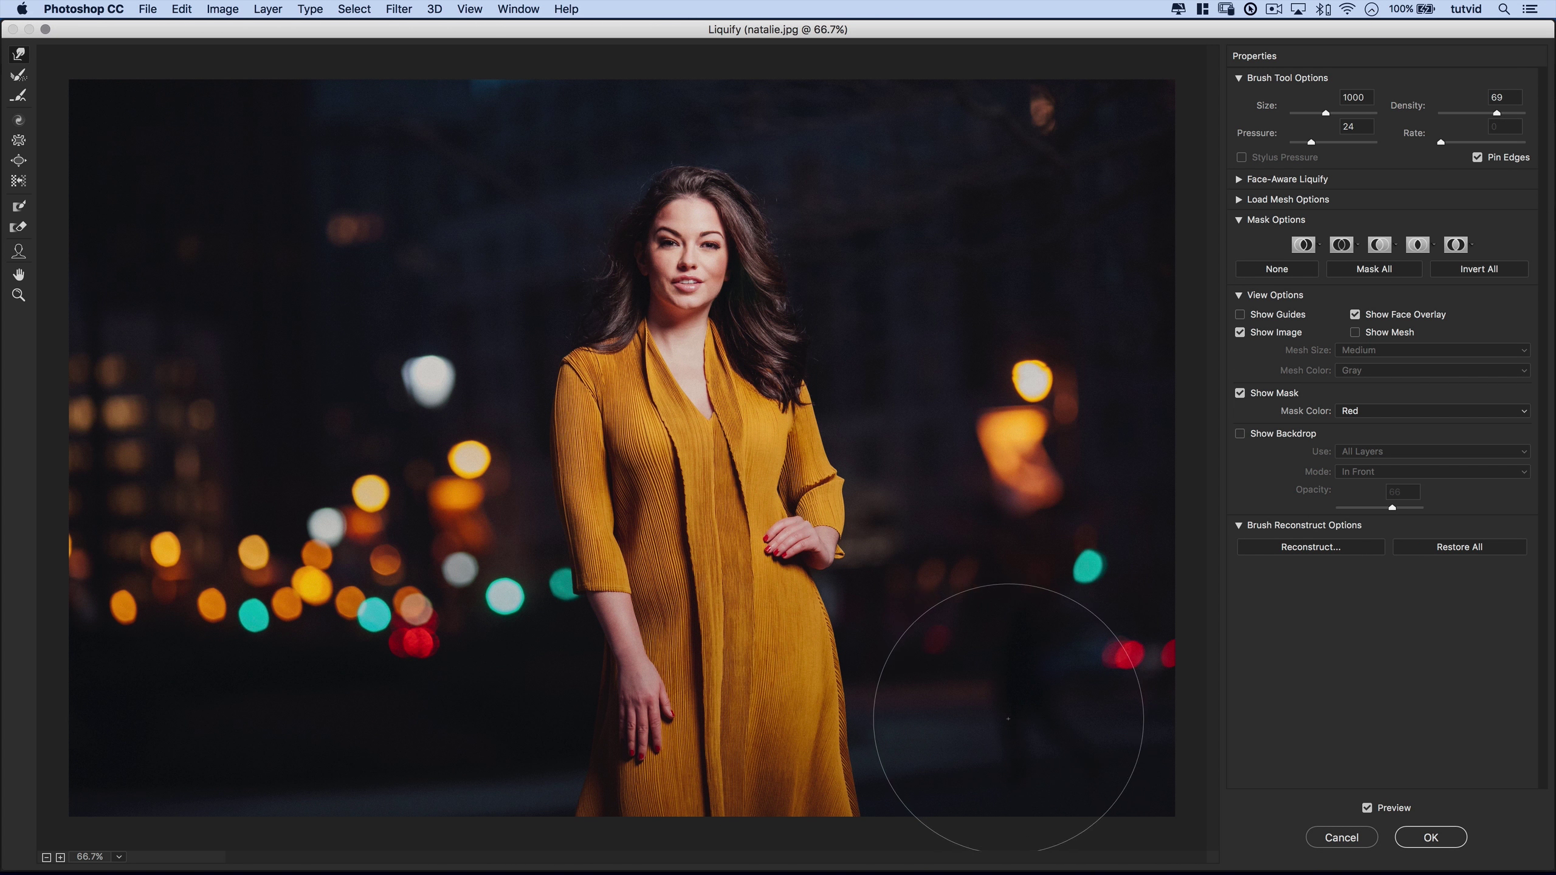
Step: Reduce the brush size and switch to the Reconstruct tool with a brush size of 300
key("bracketleft")
key("bracketleft")
key("bracketleft")
key("bracketleft")
key("bracketleft")
key("bracketleft")
key("bracketleft")
key("bracketleft")
key("bracketleft")
key("bracketleft")
key("bracketleft")
key("bracketleft")
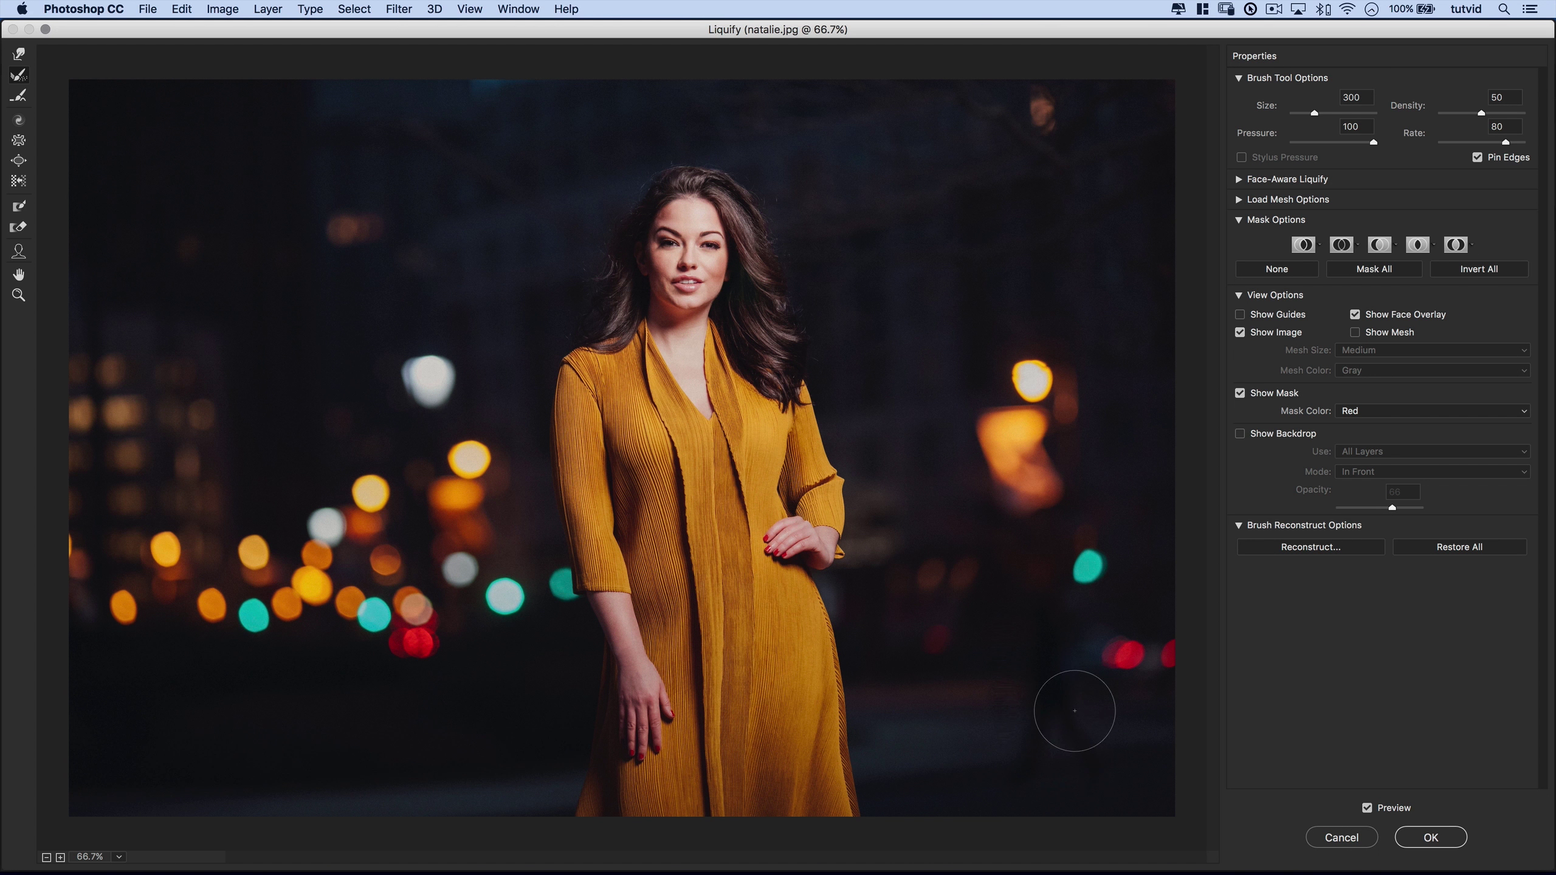
Step: Adjust the brush size and switch to the Smooth tool with a brush size of 600
key("bracketright")
key("bracketright")
key("bracketright")
key("Return")
key("bracketleft")
key("bracketleft")
key("bracketleft")
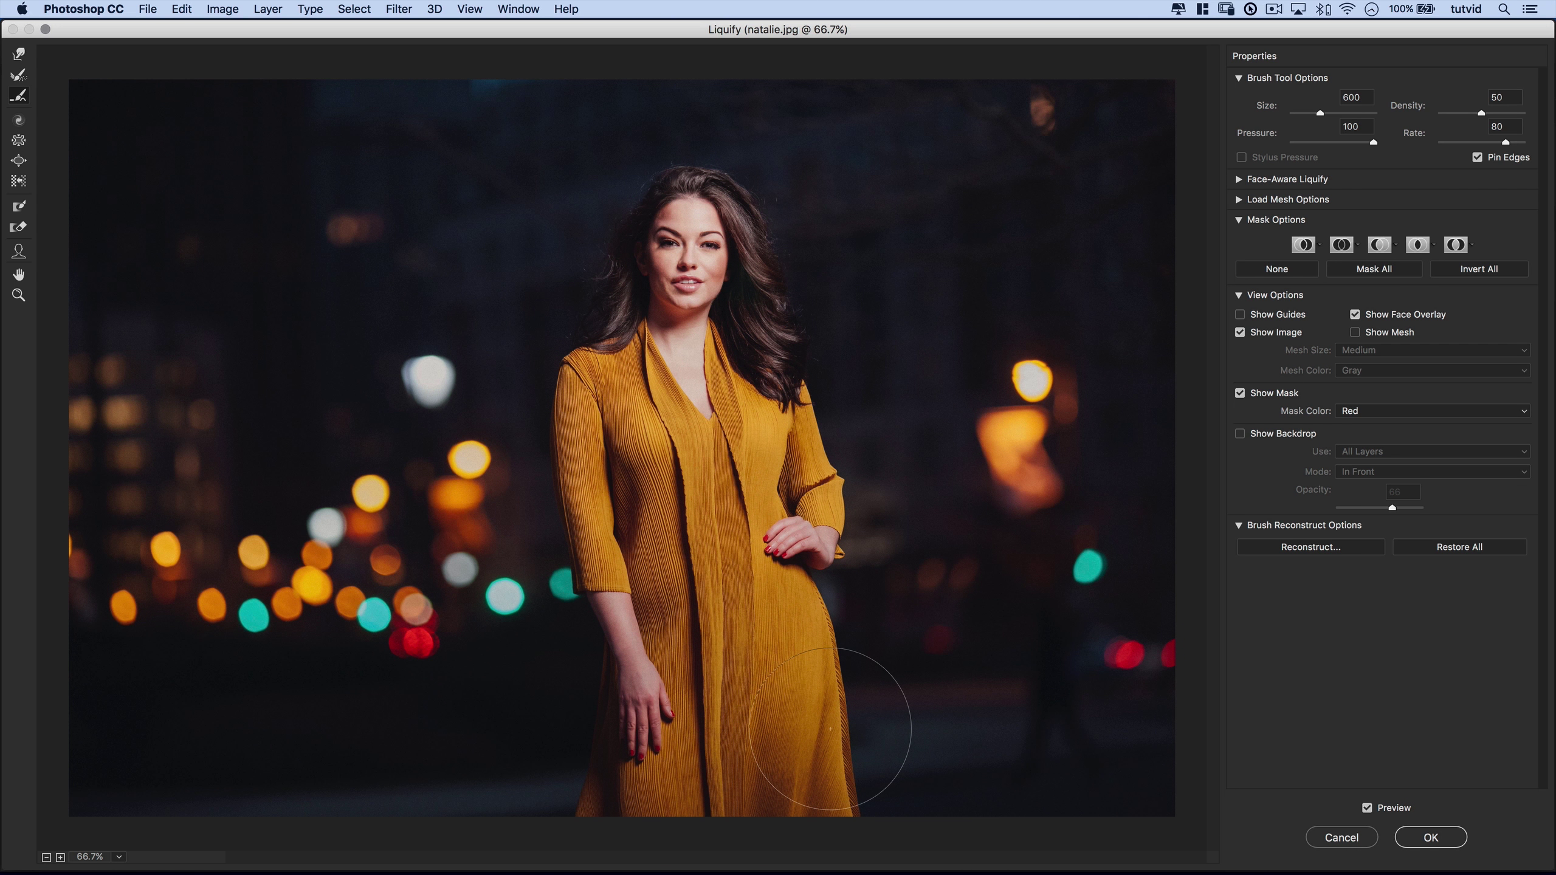
Step: Try the Pucker tool on the face at brush size 900, first at rate 80 and again at rate 100, undoing each attempt
left_click(19, 145)
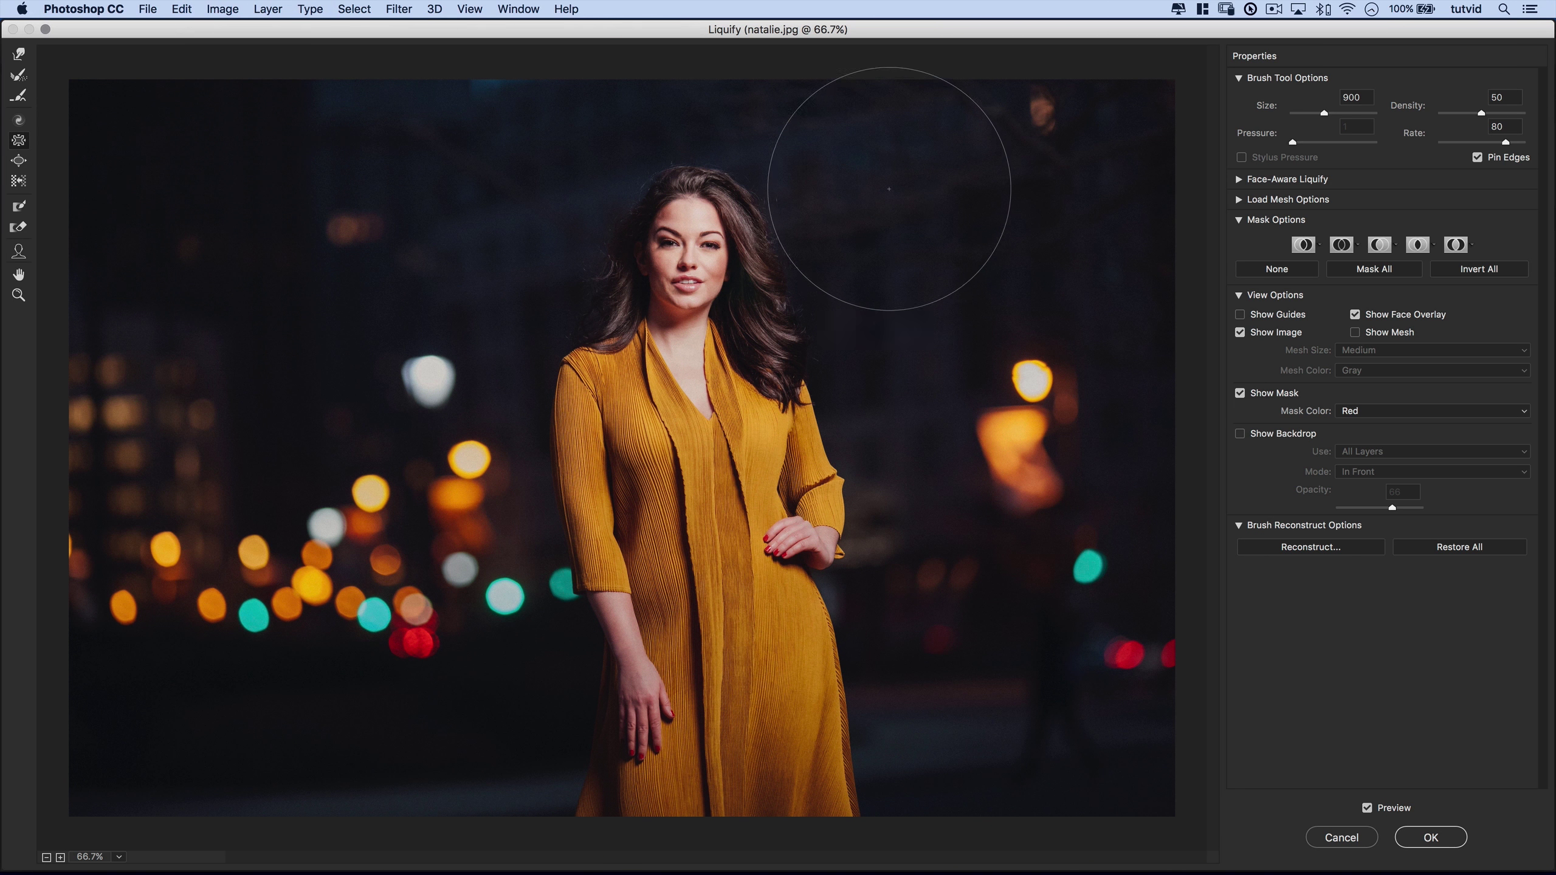
left_click_drag(682, 259, 683, 258)
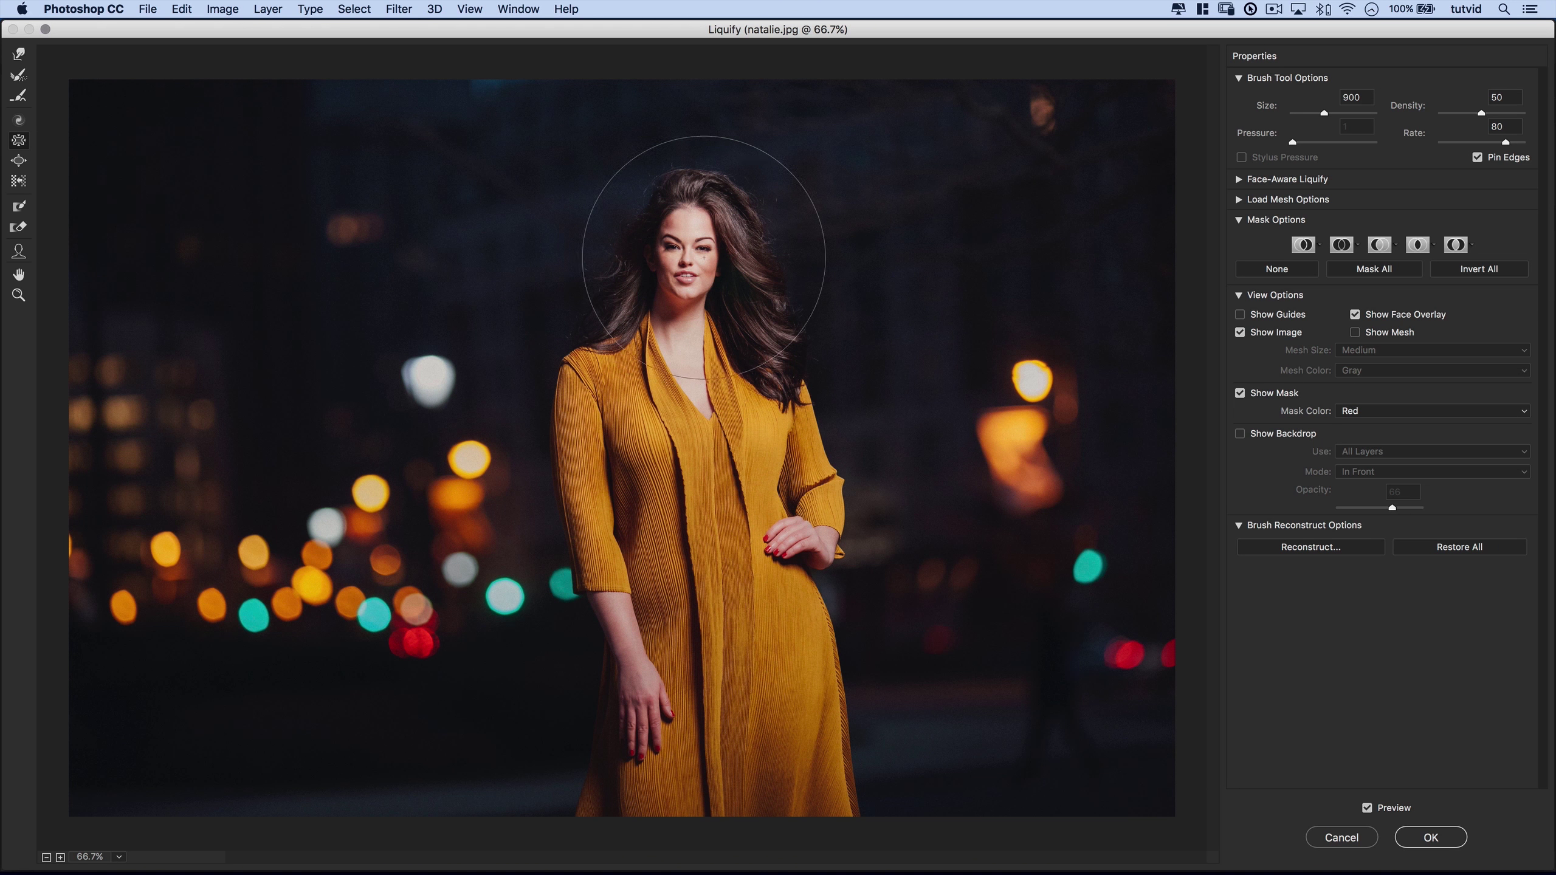
key("super+z")
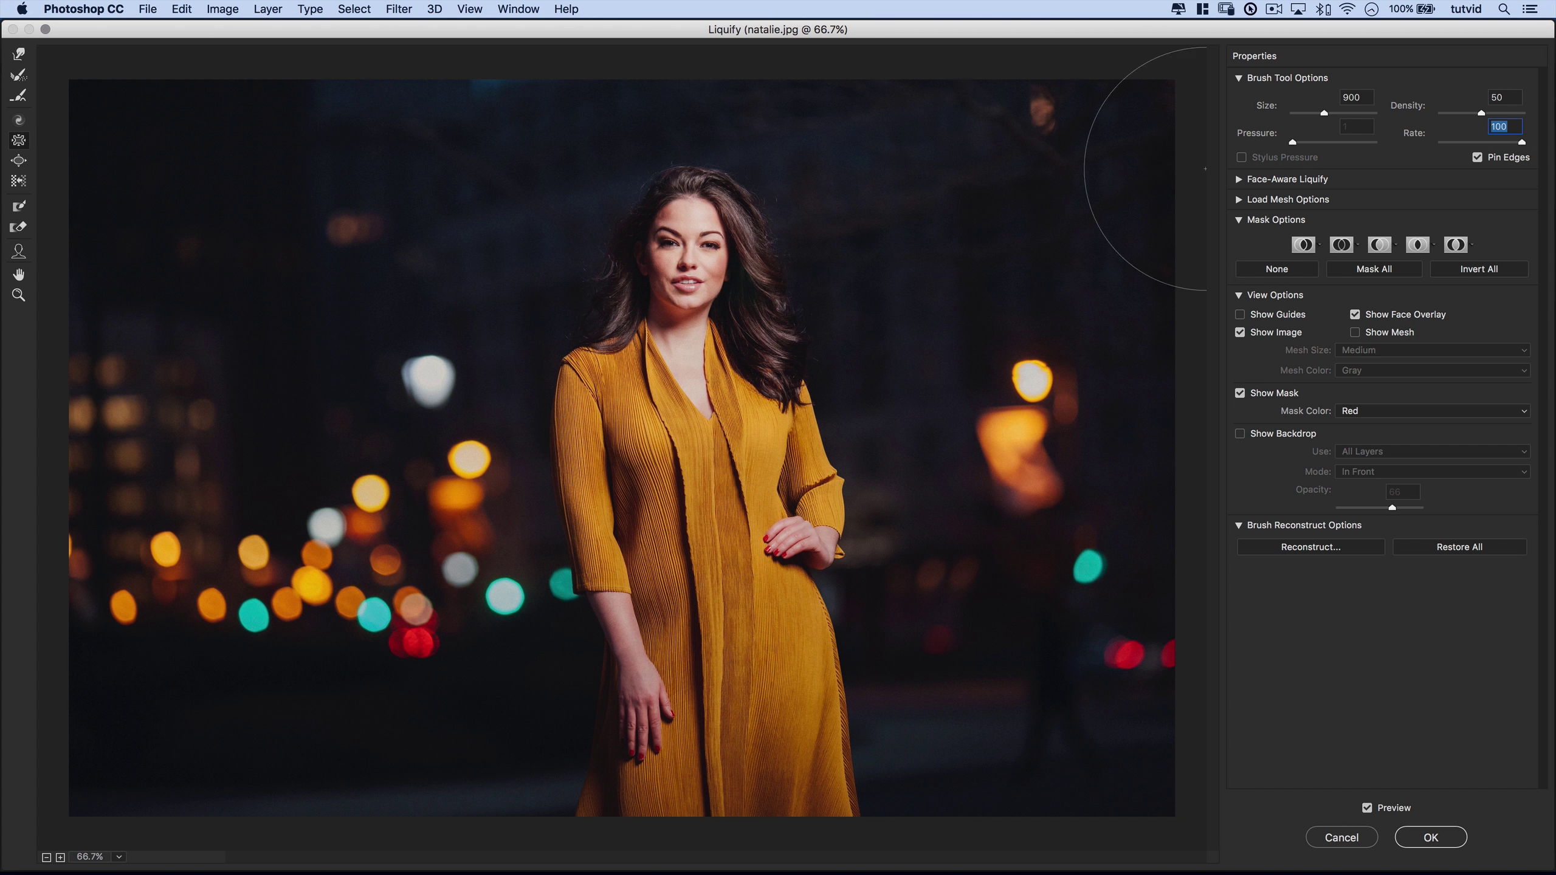
left_click_drag(640, 245, 762, 288)
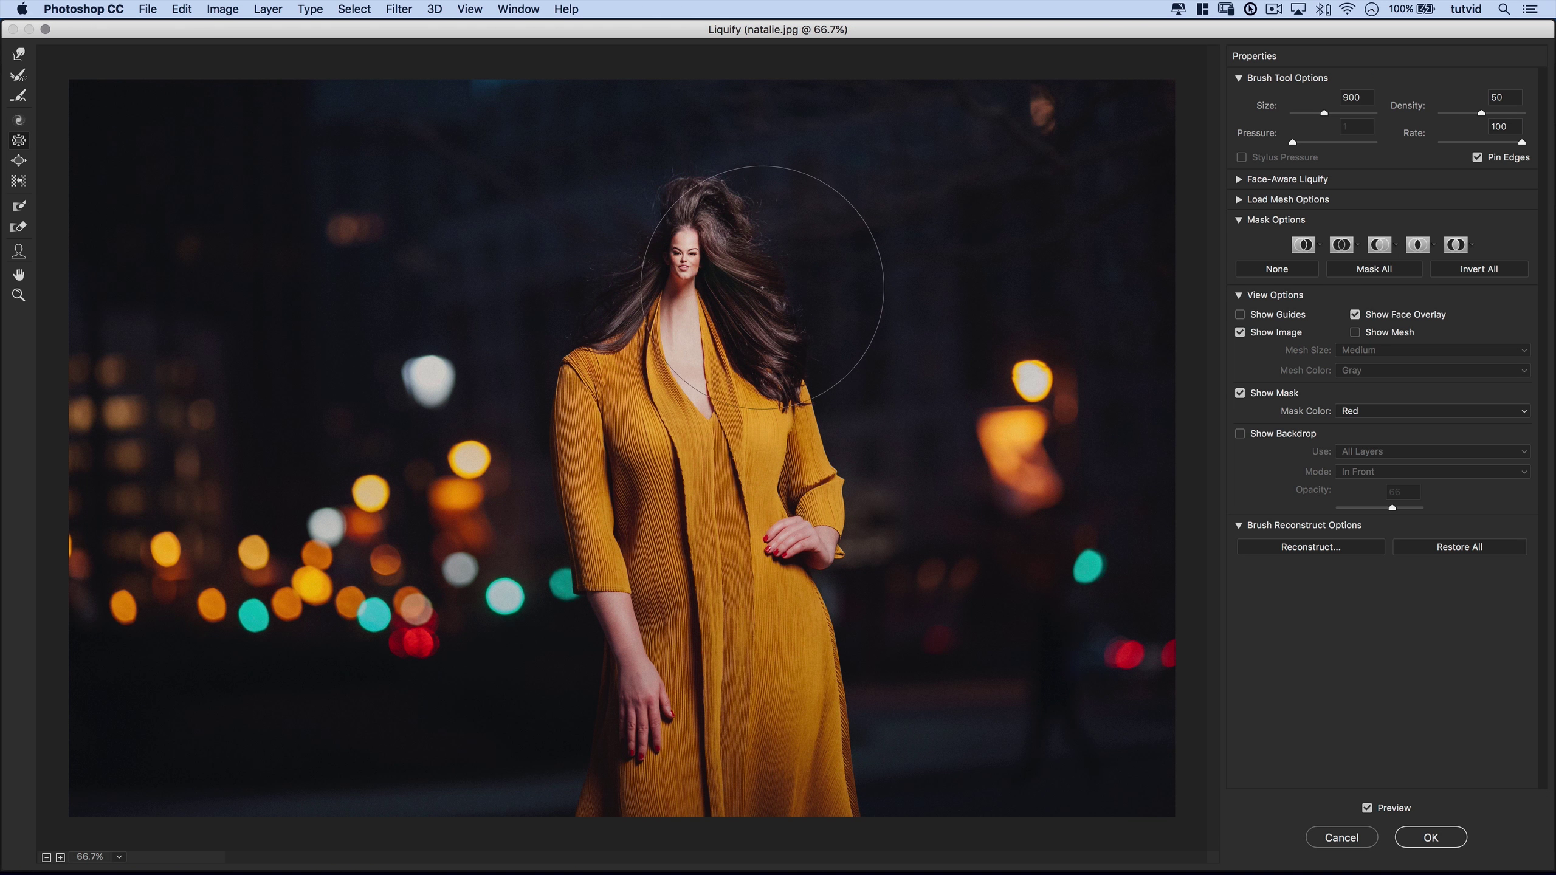
key("super+z")
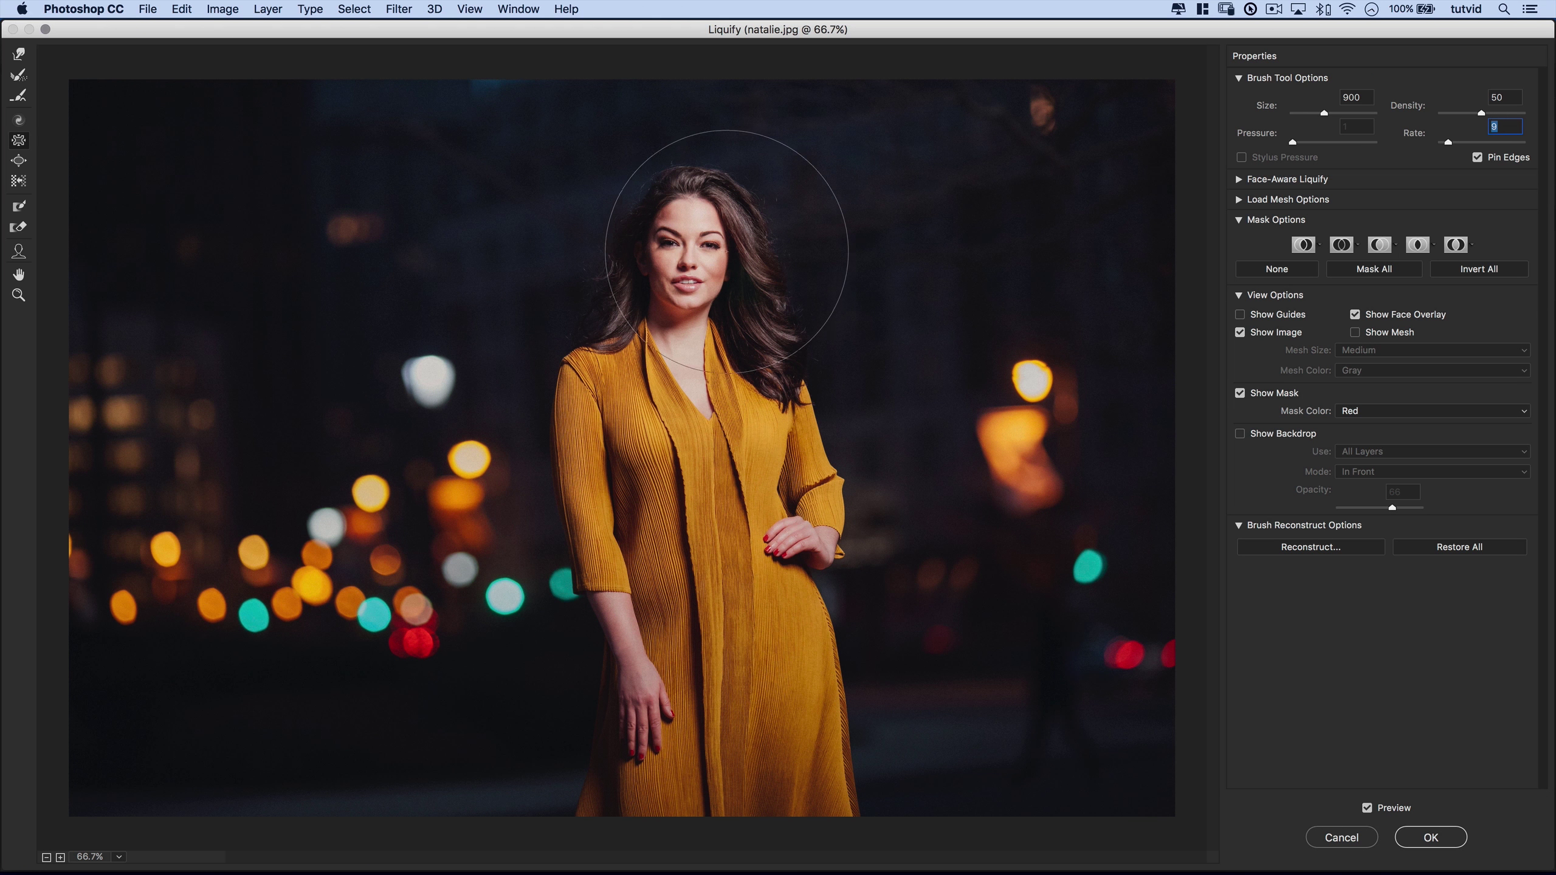
Step: Try enlarging the face with the Pucker tool's effect reversed at rate 60, and undo the distortion
key("alt+space")
left_click_drag(684, 258, 686, 273)
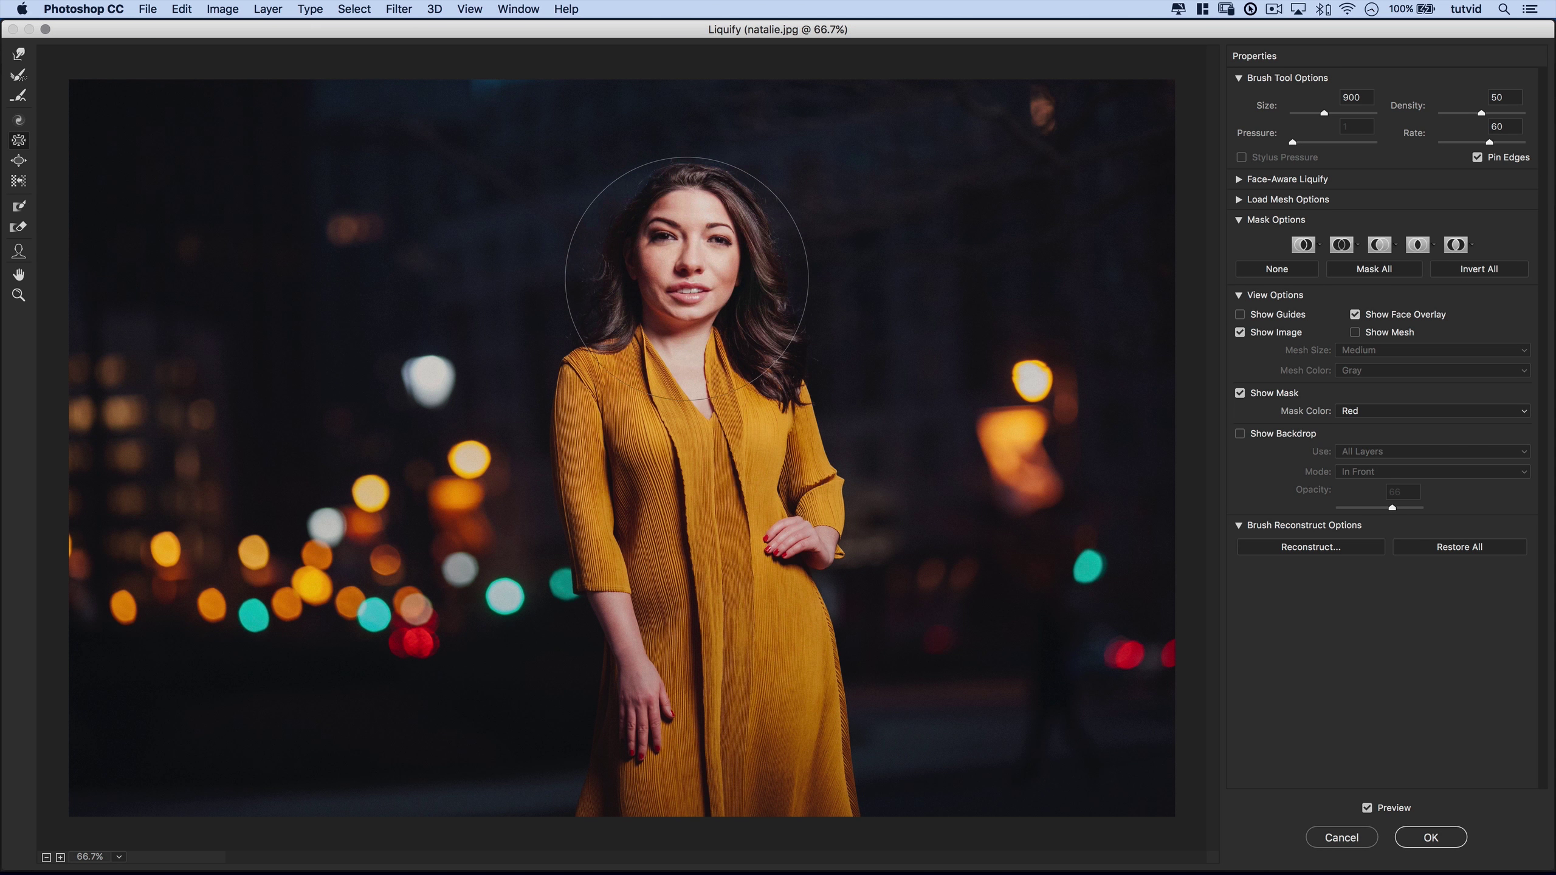
key("super+alt+z")
key("super+alt+z")
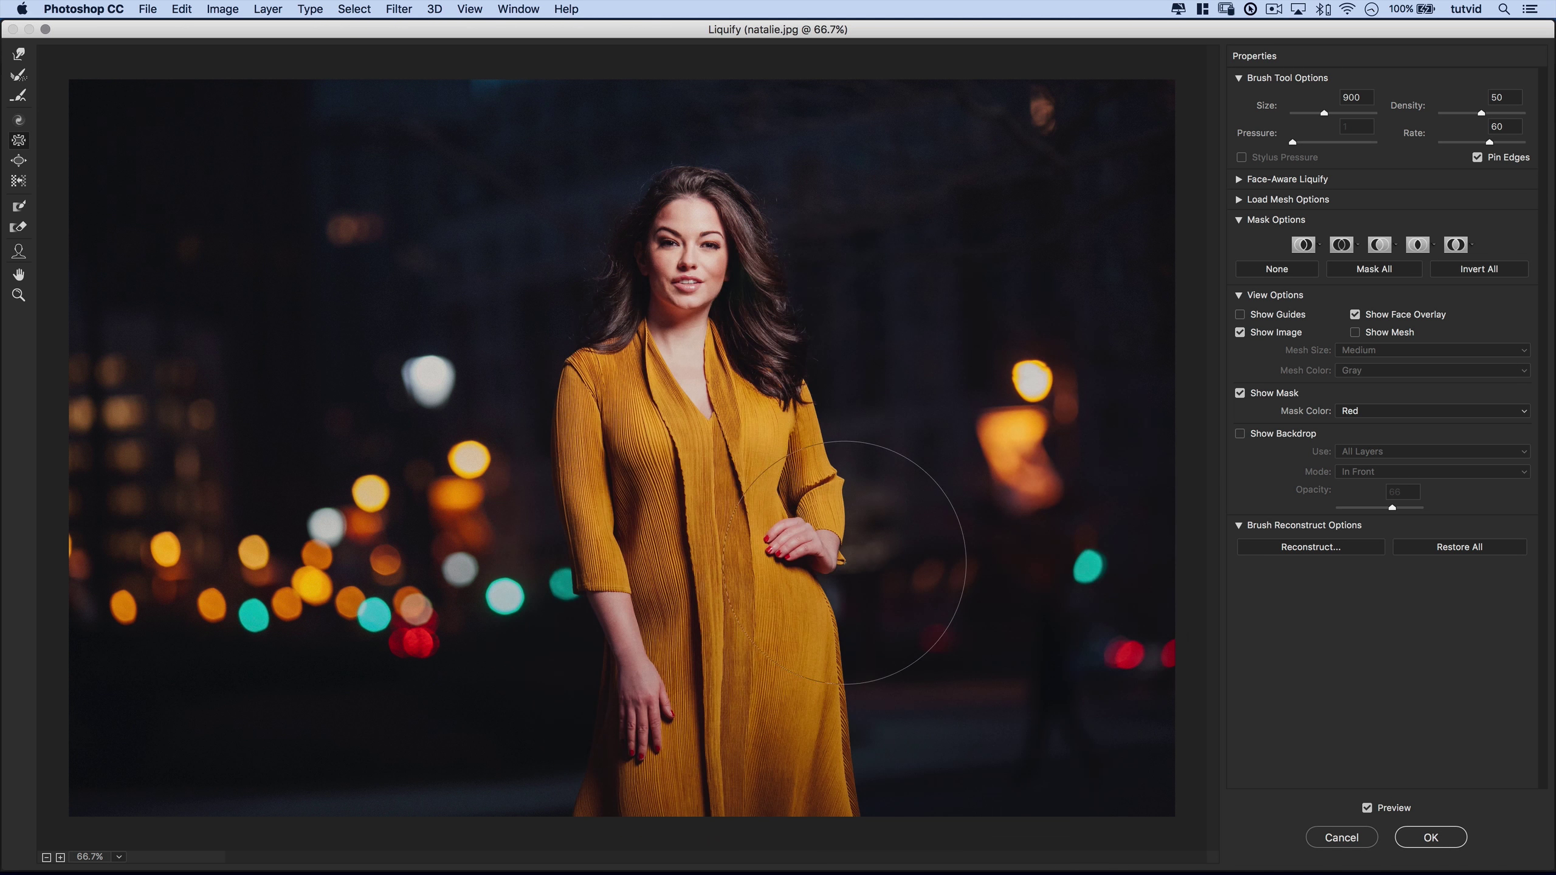
Step: Bloat the hair from the crown down beside the face using the Bloat tool at brush size 600
key("bracketleft")
key("bracketleft")
key("bracketleft")
key("bracketleft")
key("bracketleft")
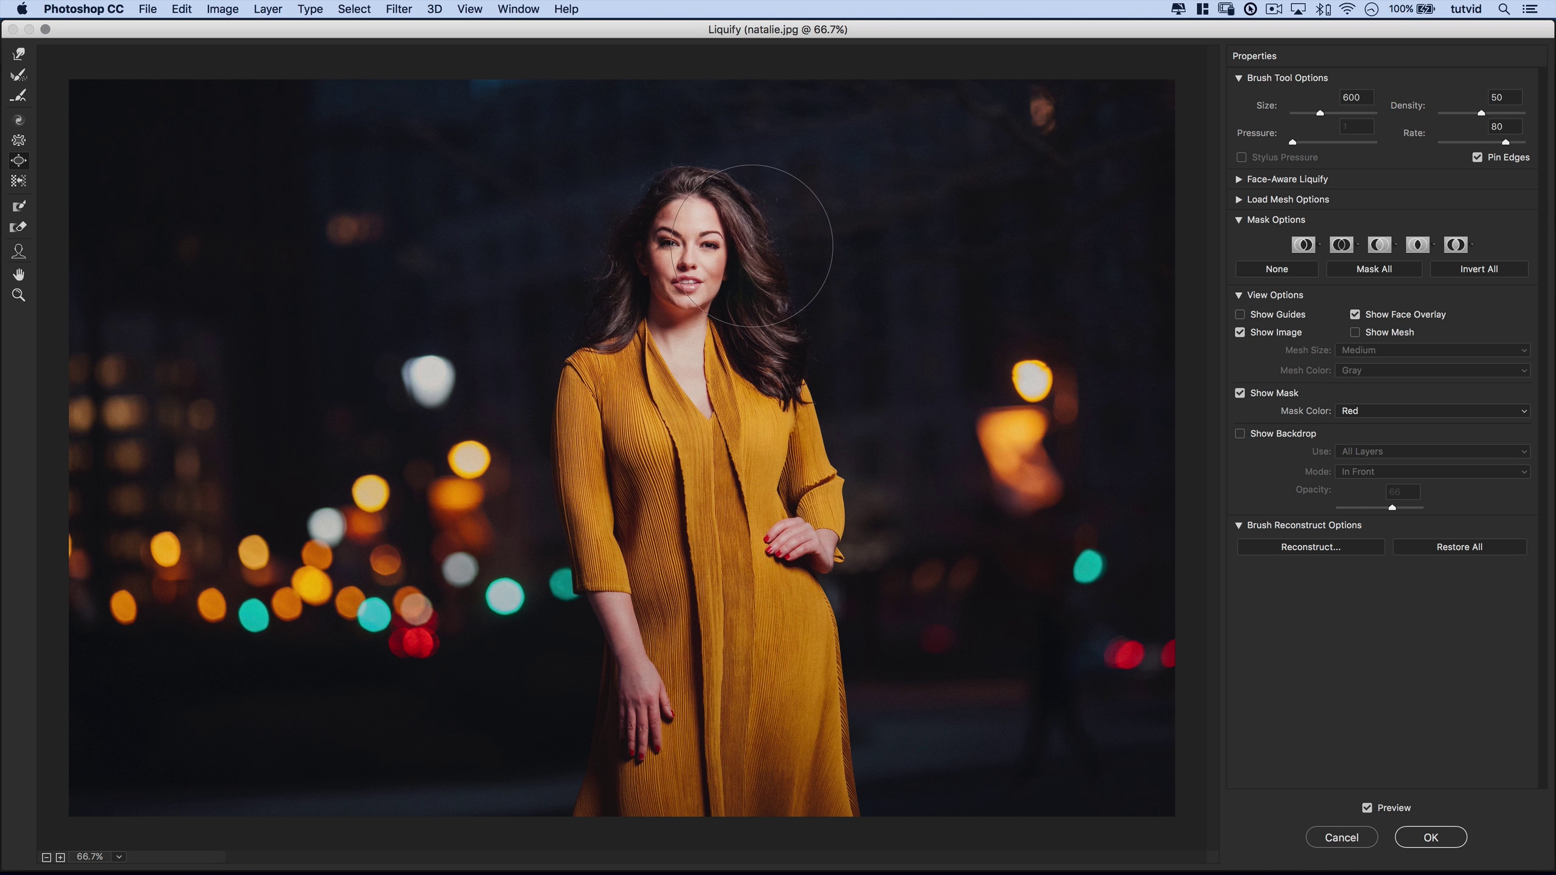
mouse_move(688, 186)
left_mouse_down()
mouse_move(649, 208)
mouse_move(630, 274)
left_mouse_up()
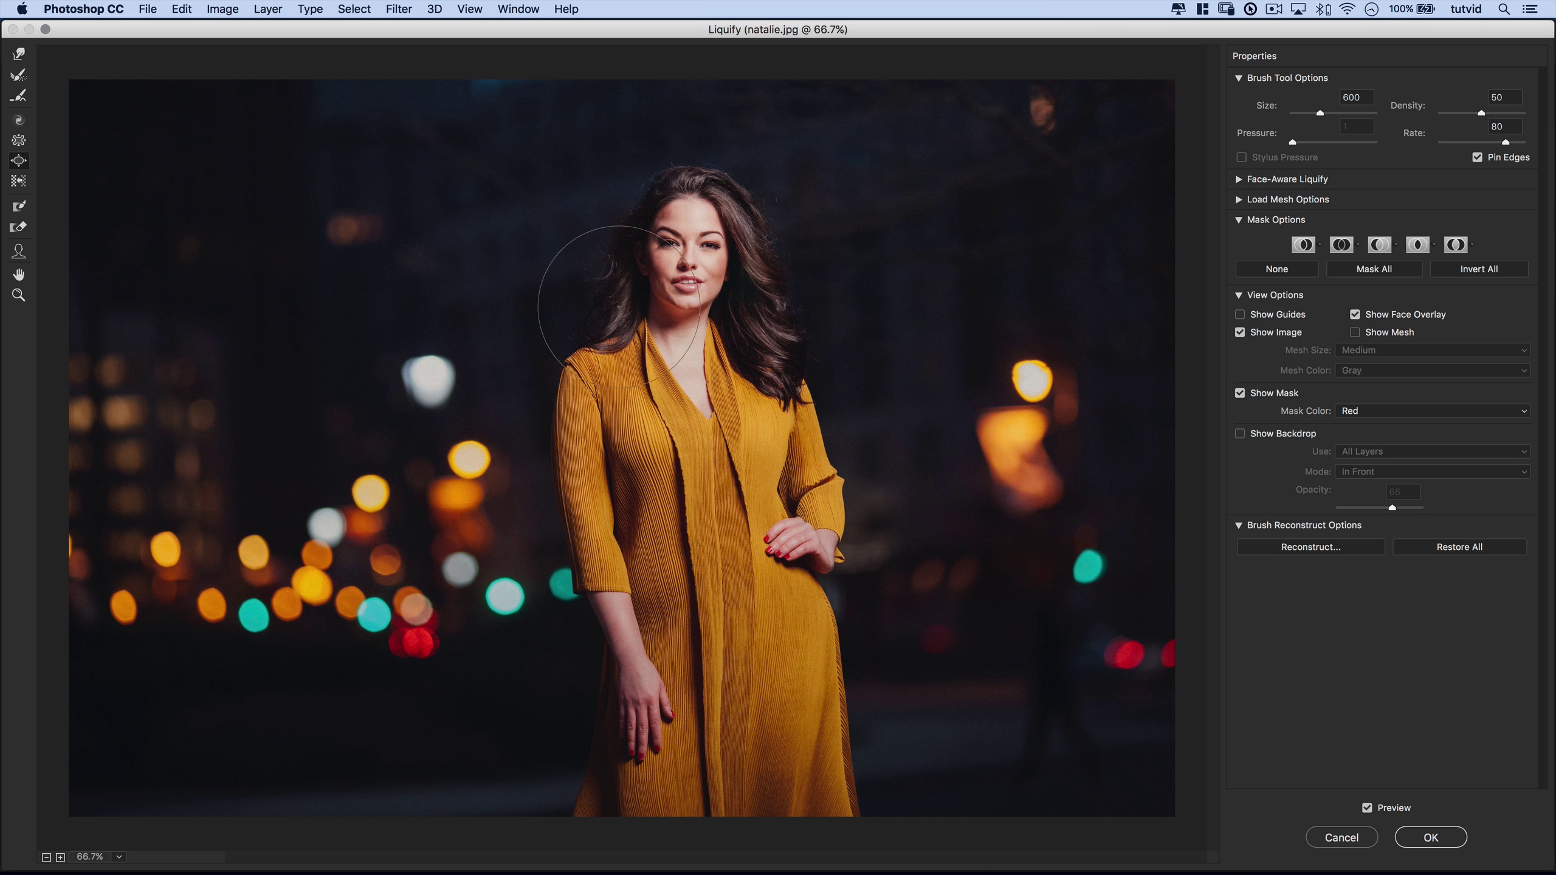
Step: Switch to the Freeze Mask tool, reduce its brush size to 150, and paint a mask over the forehead and one eye
left_click(20, 207)
key("bracketleft")
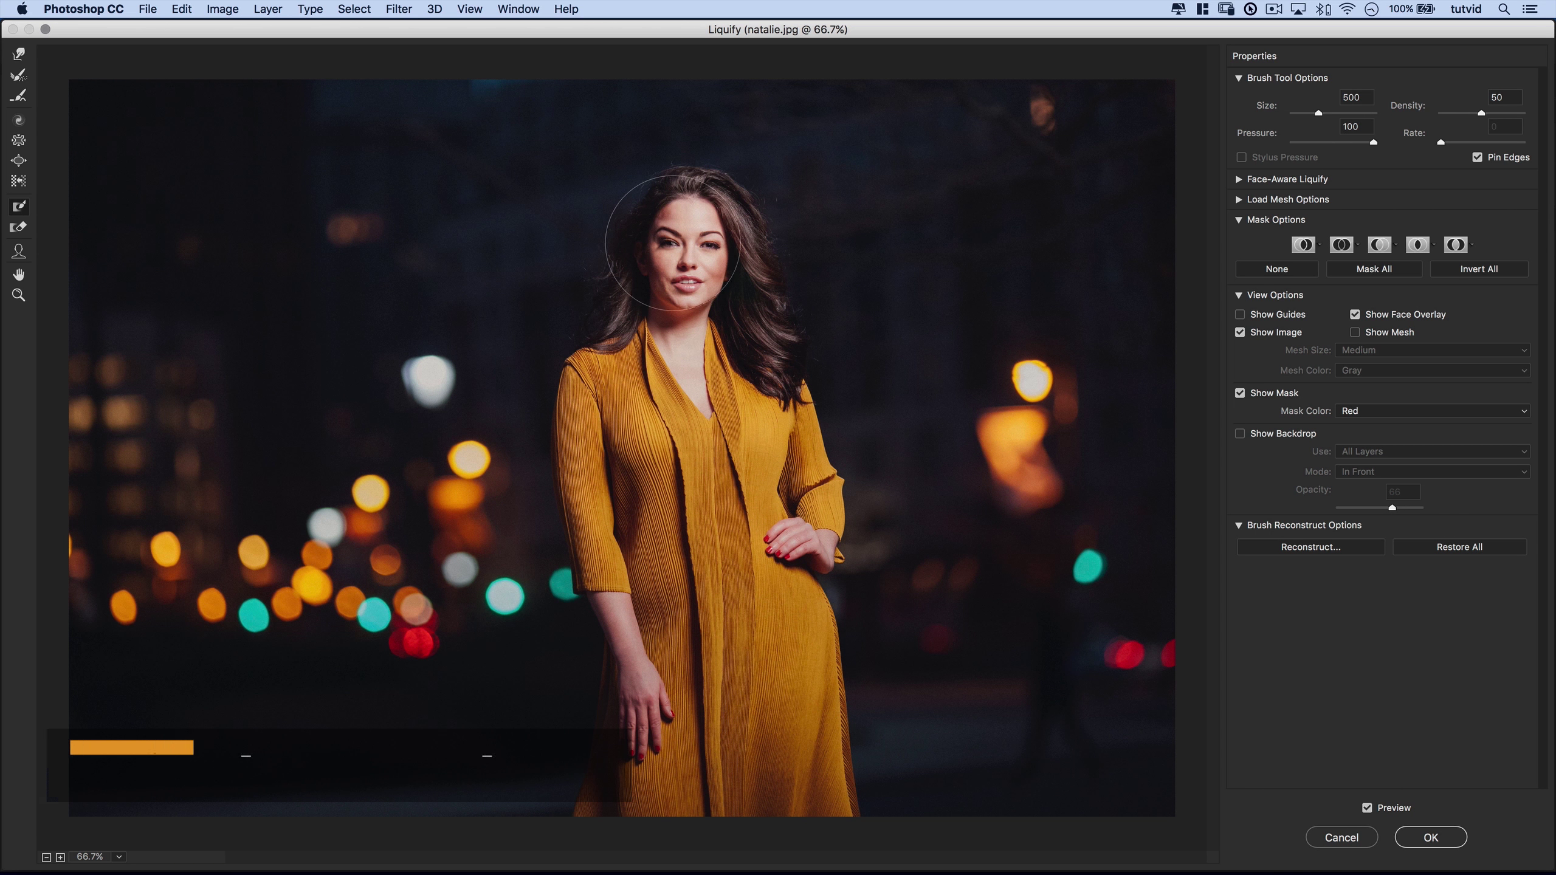
key("bracketleft")
key("bracketleft")
key("bracketleft")
key("bracketleft")
left_click_drag(666, 230, 672, 233)
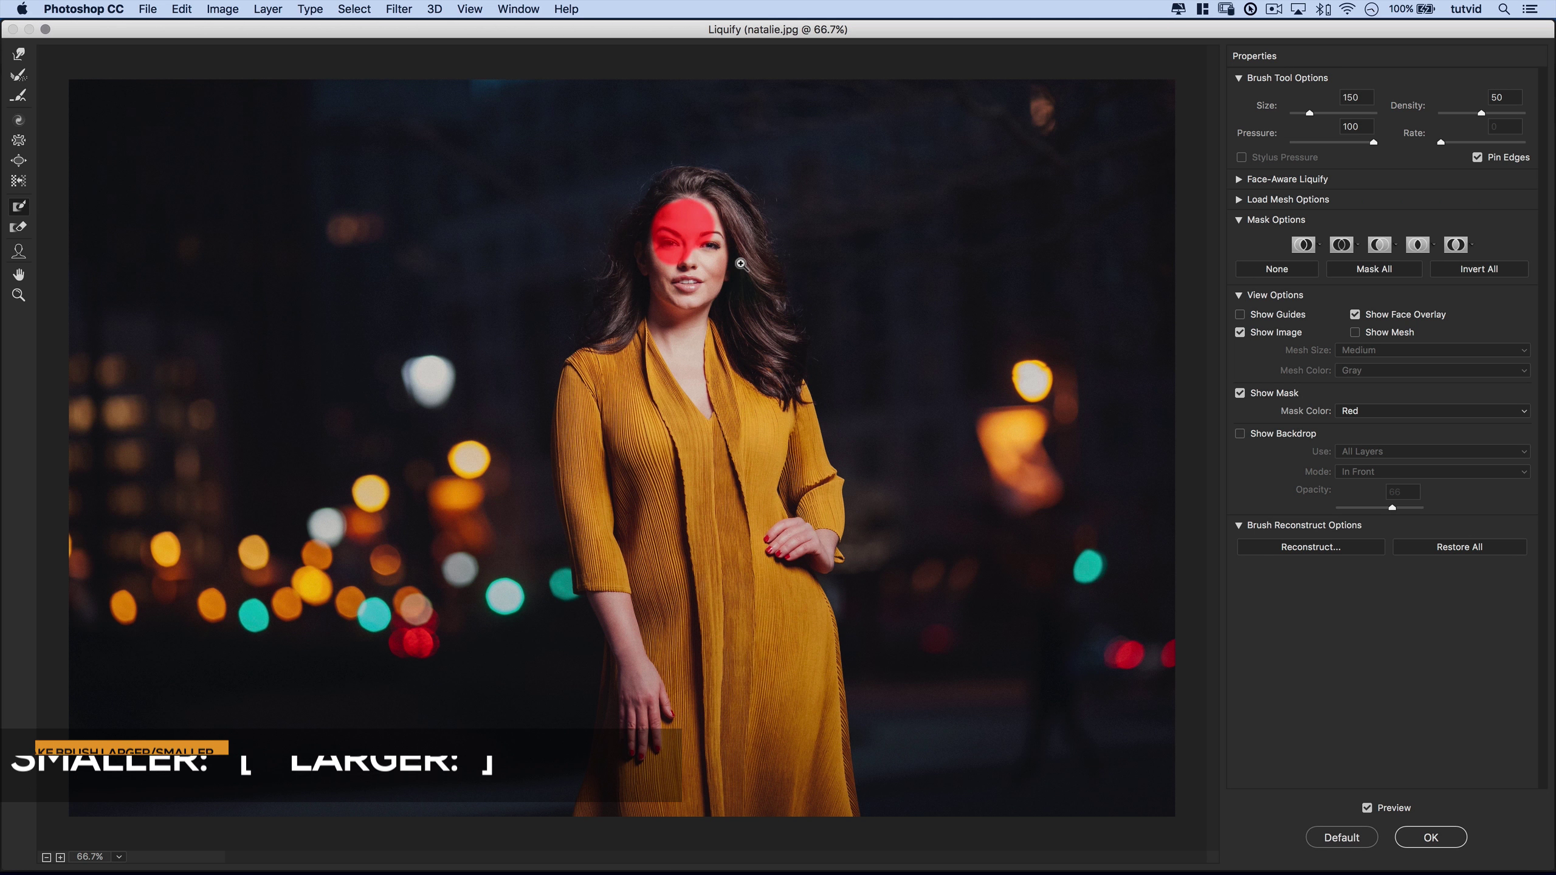
Step: Extend the freeze mask over the rest of the face, the visible ear and the neck
key("super+equal")
key("super+equal")
scroll(666, 331, "up", 15)
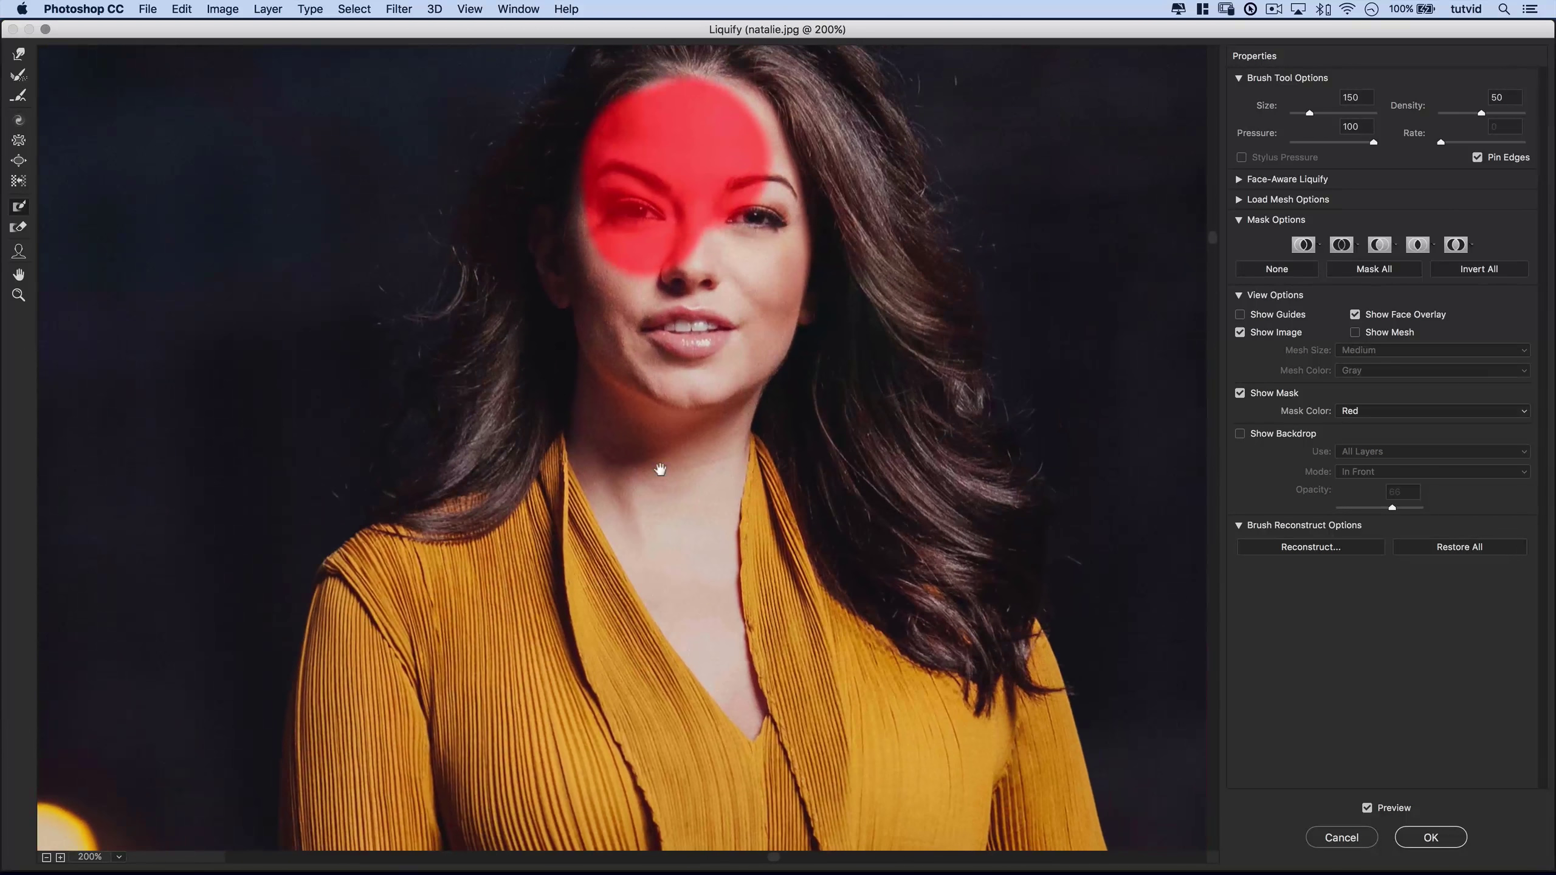
mouse_move(598, 382)
left_mouse_down()
mouse_move(649, 672)
mouse_move(662, 521)
mouse_move(701, 455)
mouse_move(717, 493)
mouse_move(731, 482)
mouse_move(722, 340)
mouse_move(664, 314)
left_mouse_up()
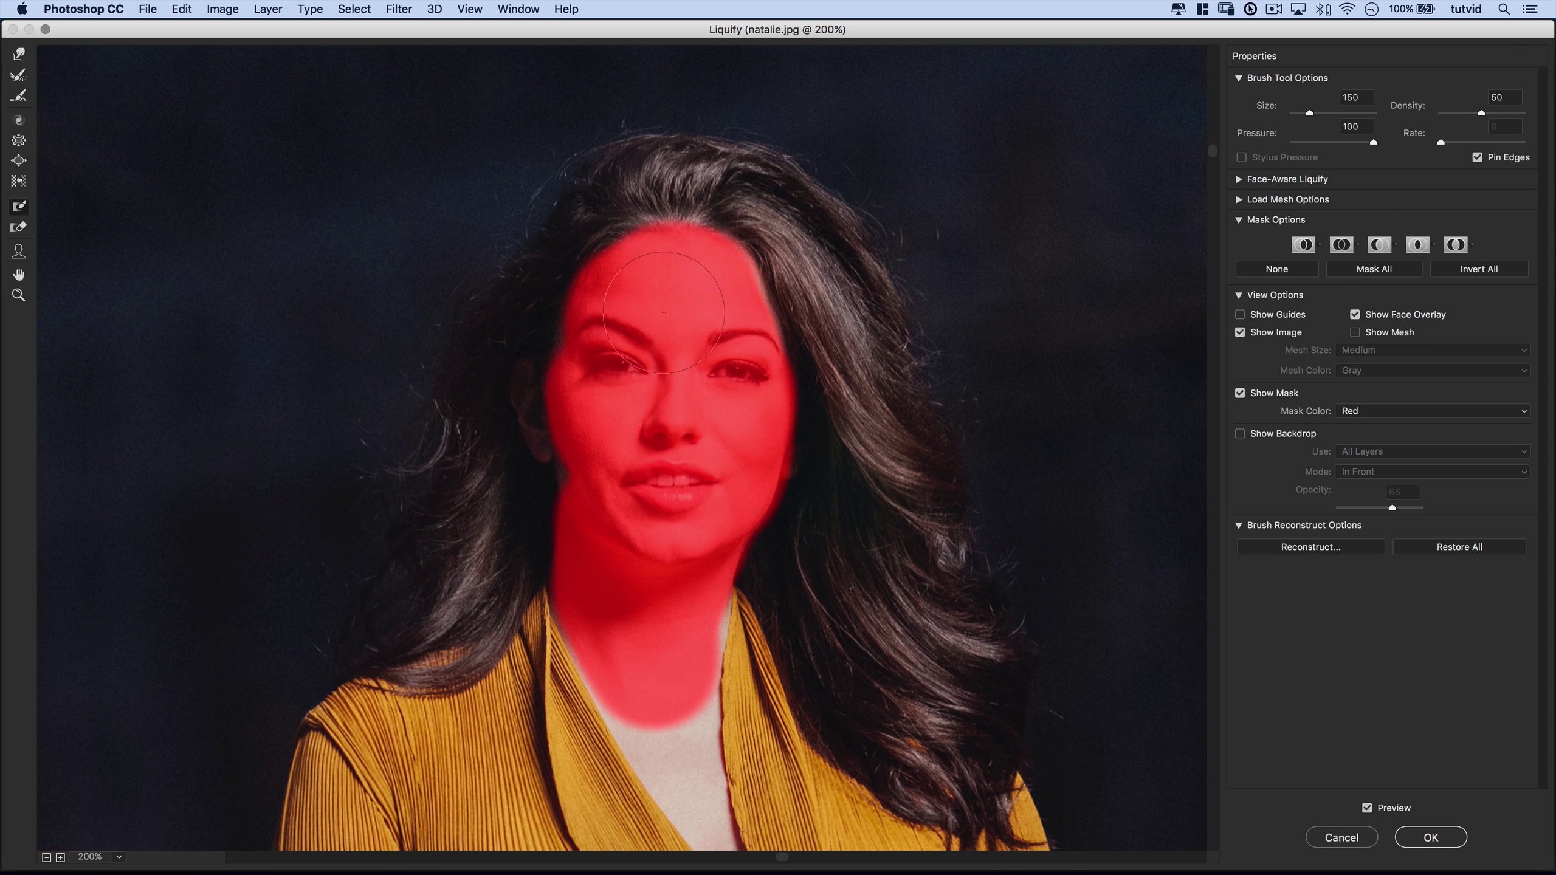
scroll(618, 360, "down", 5)
left_click_drag(573, 362, 563, 302)
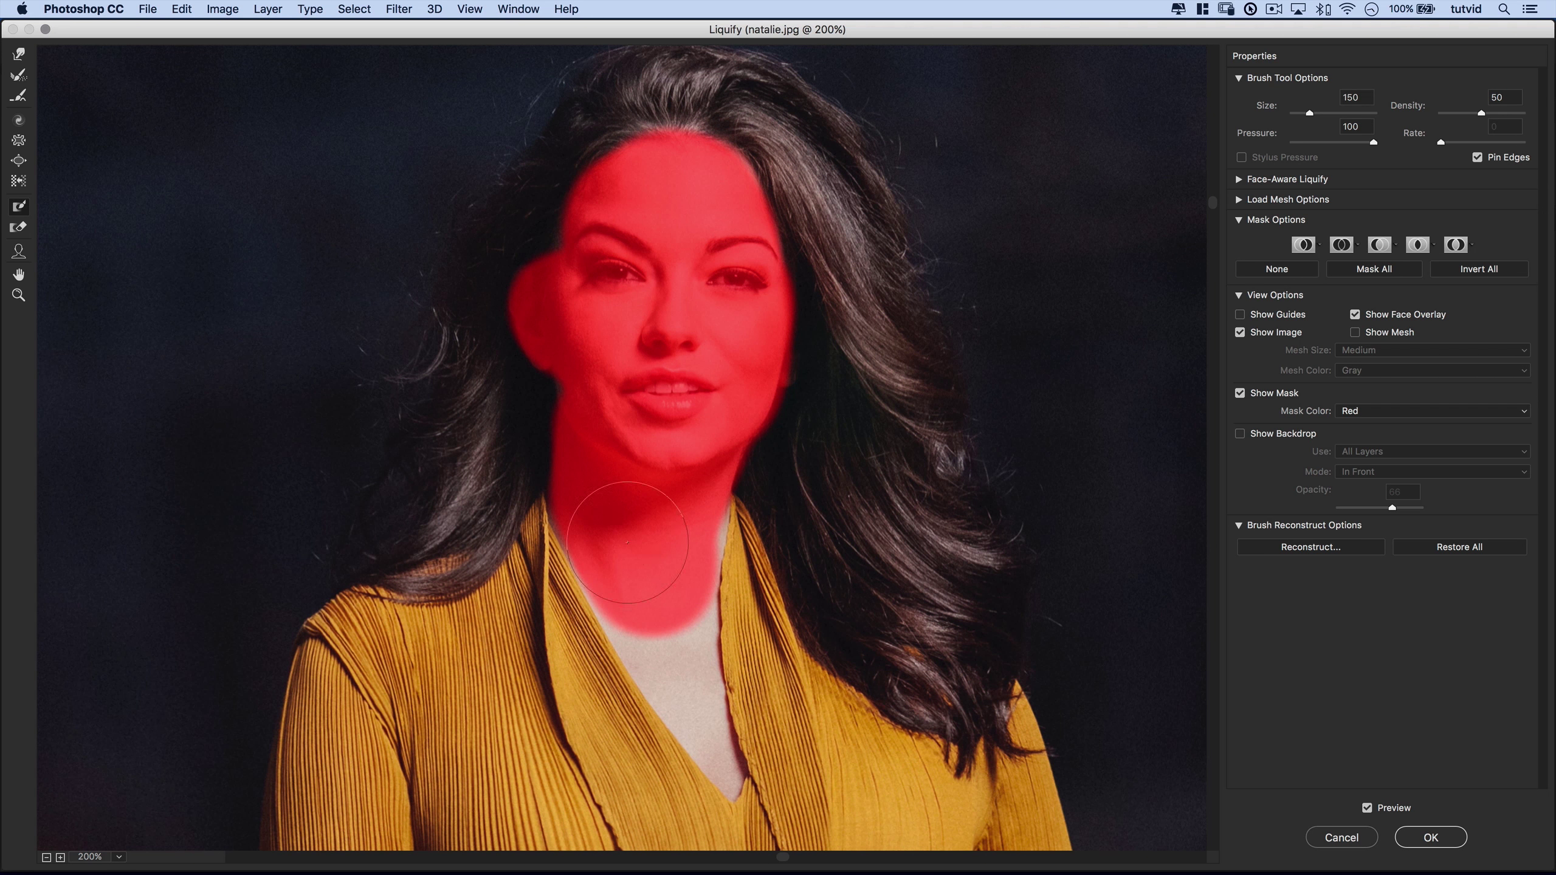
key("super+0")
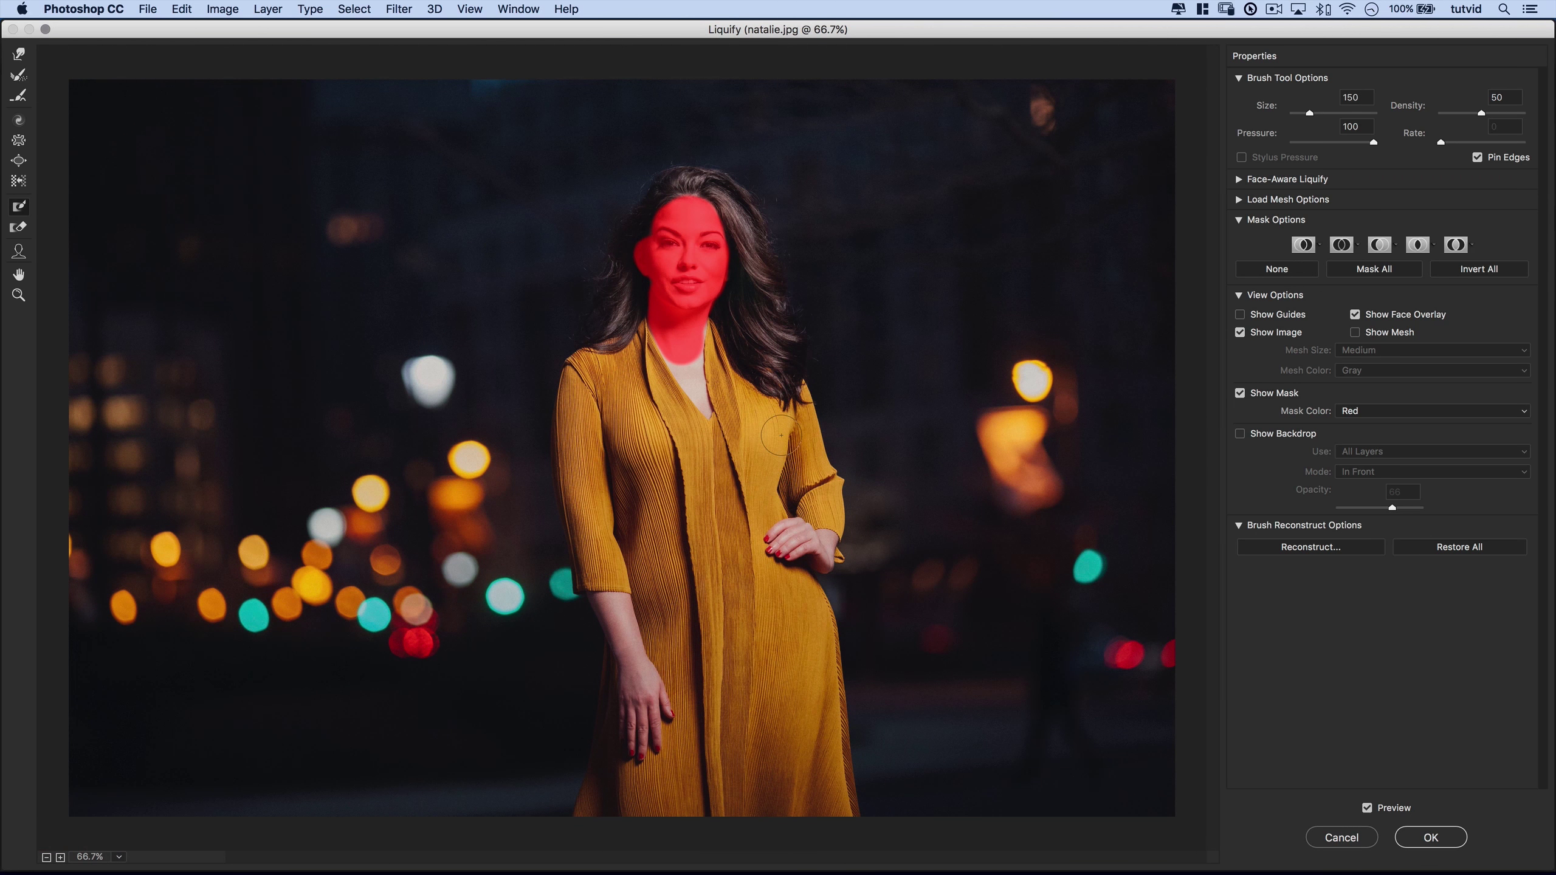
Step: Reshape the hair around the frozen face using the Push Left tool at brush size 400 and pressure 8
key("super+1")
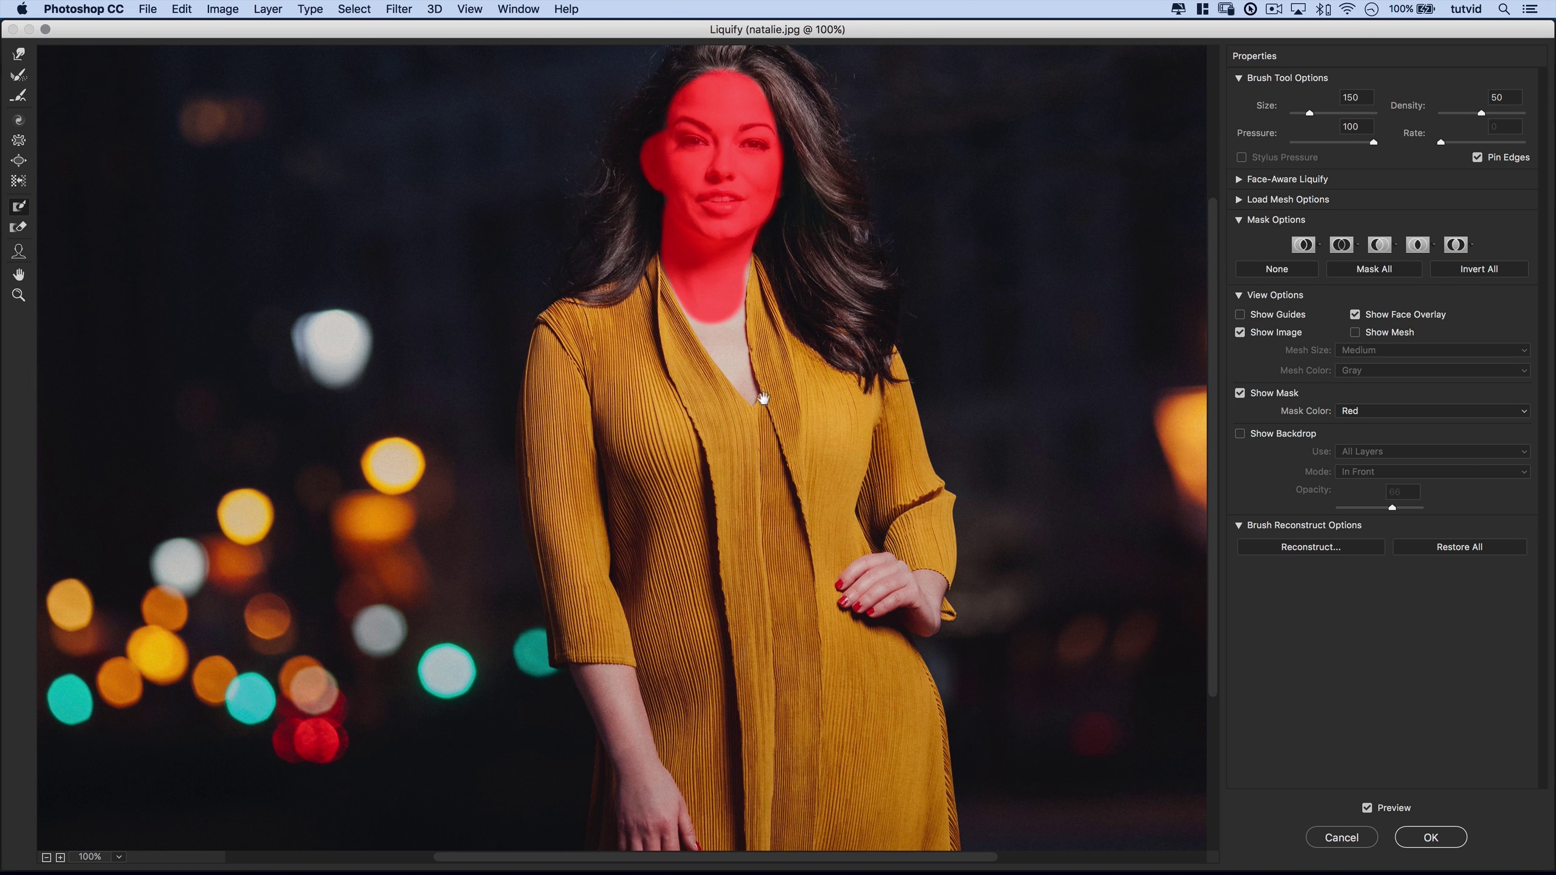
left_click_drag(762, 398, 670, 545)
left_click(18, 160)
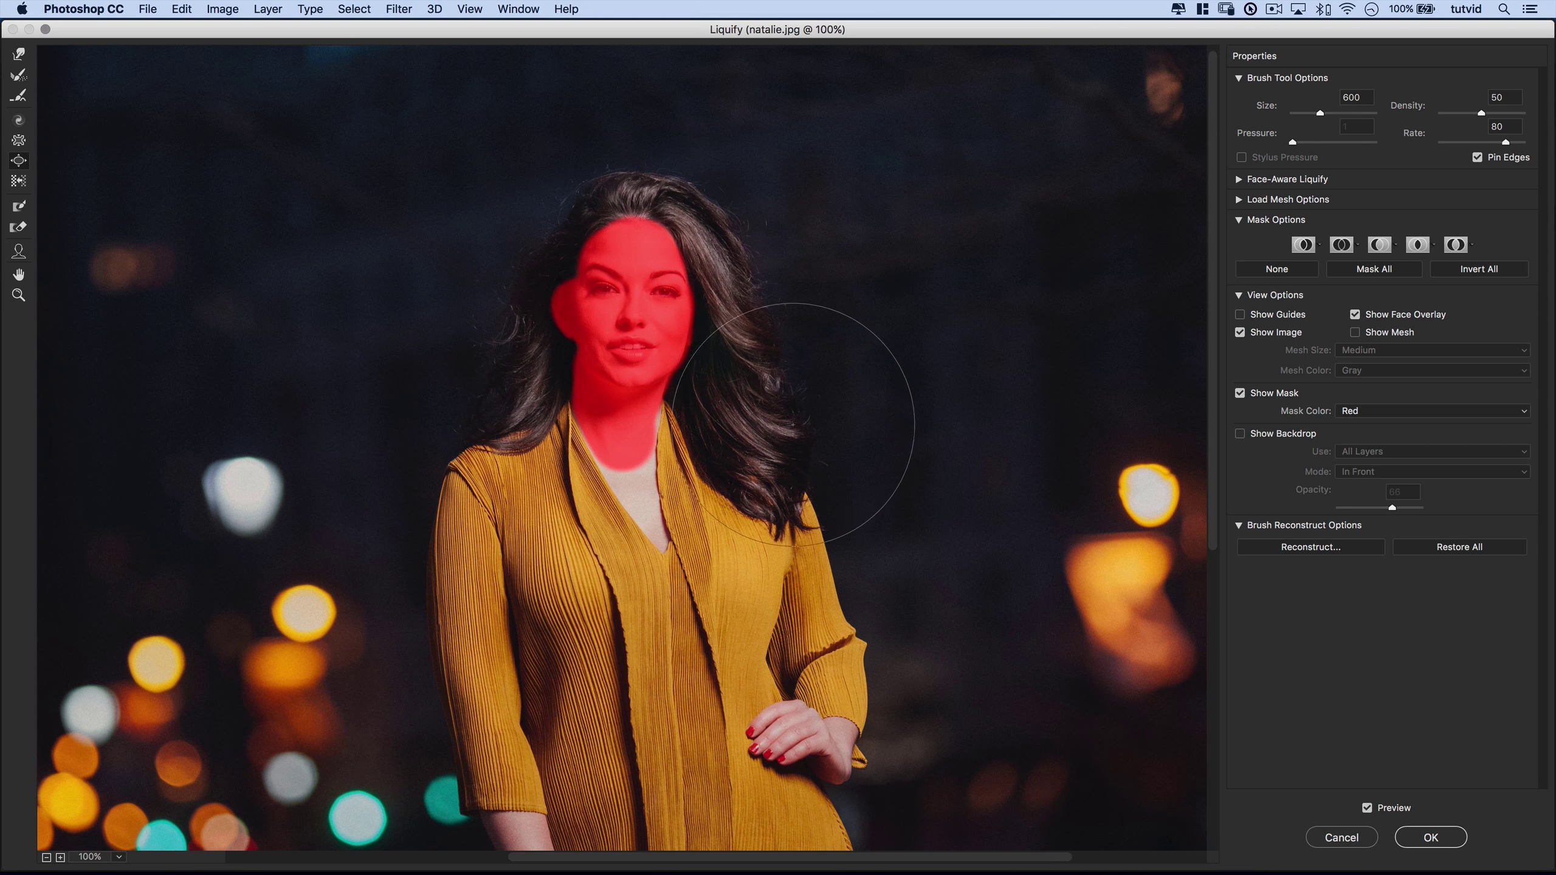
left_click(15, 183)
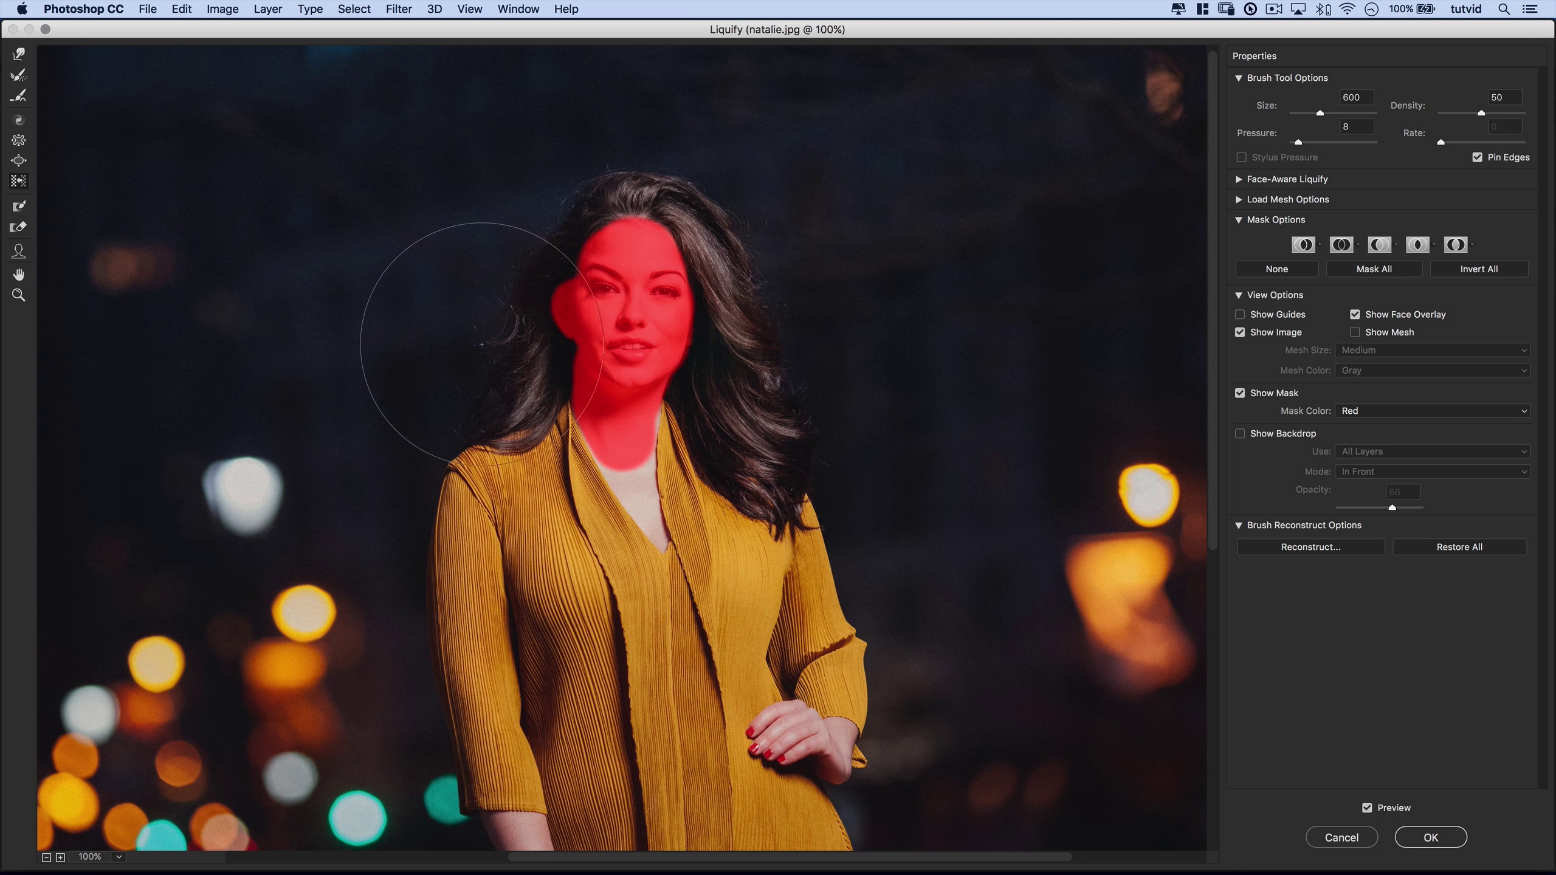
key("bracketleft")
key("bracketleft")
key("bracketleft")
key("bracketleft")
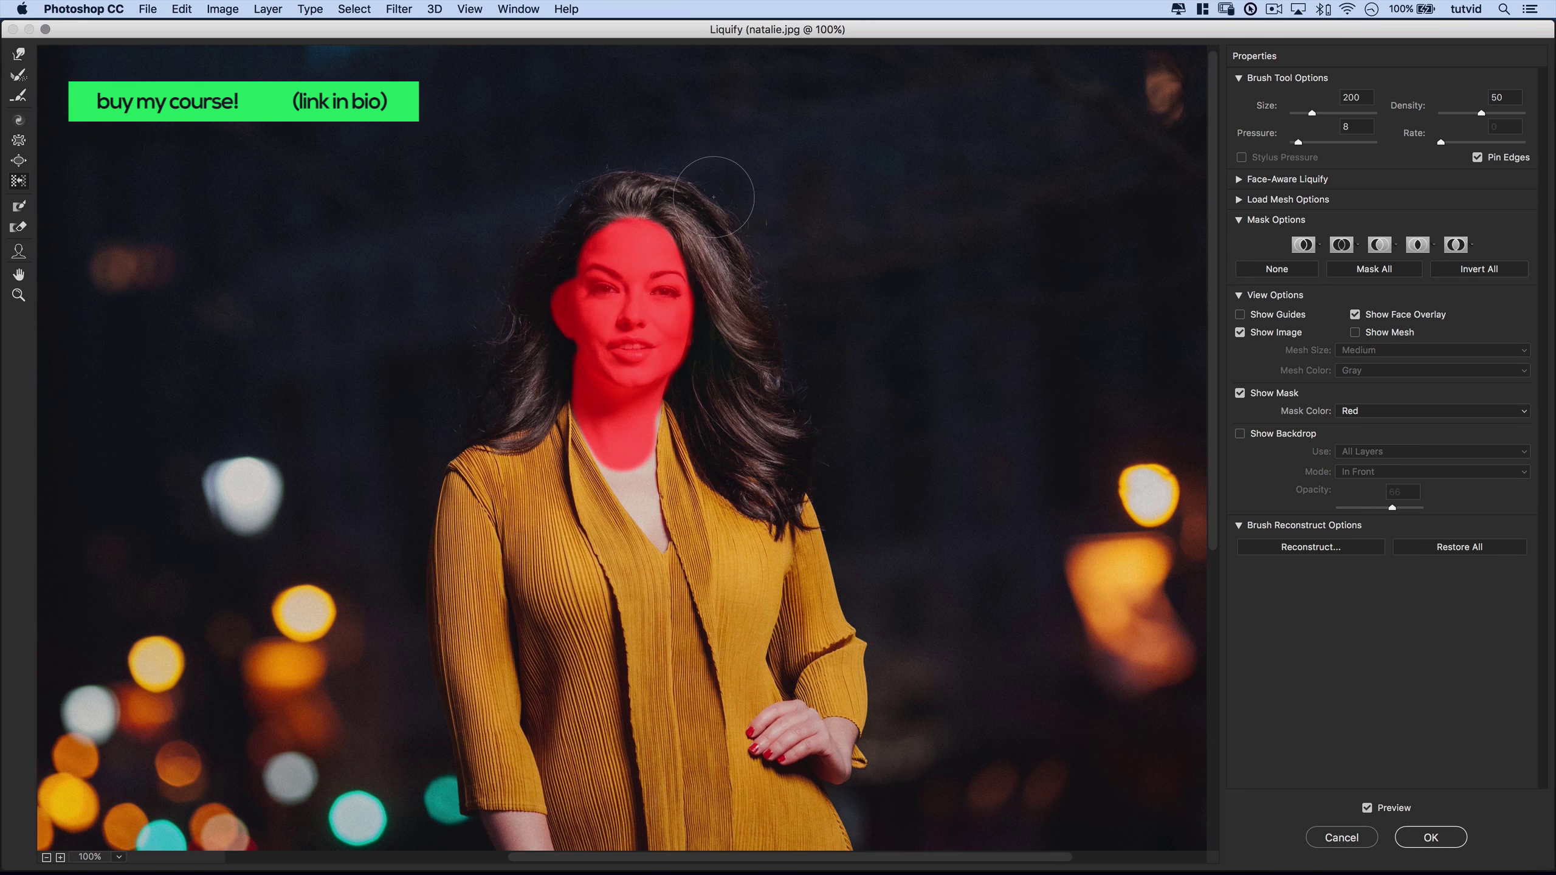
key("bracketright")
key("bracketright")
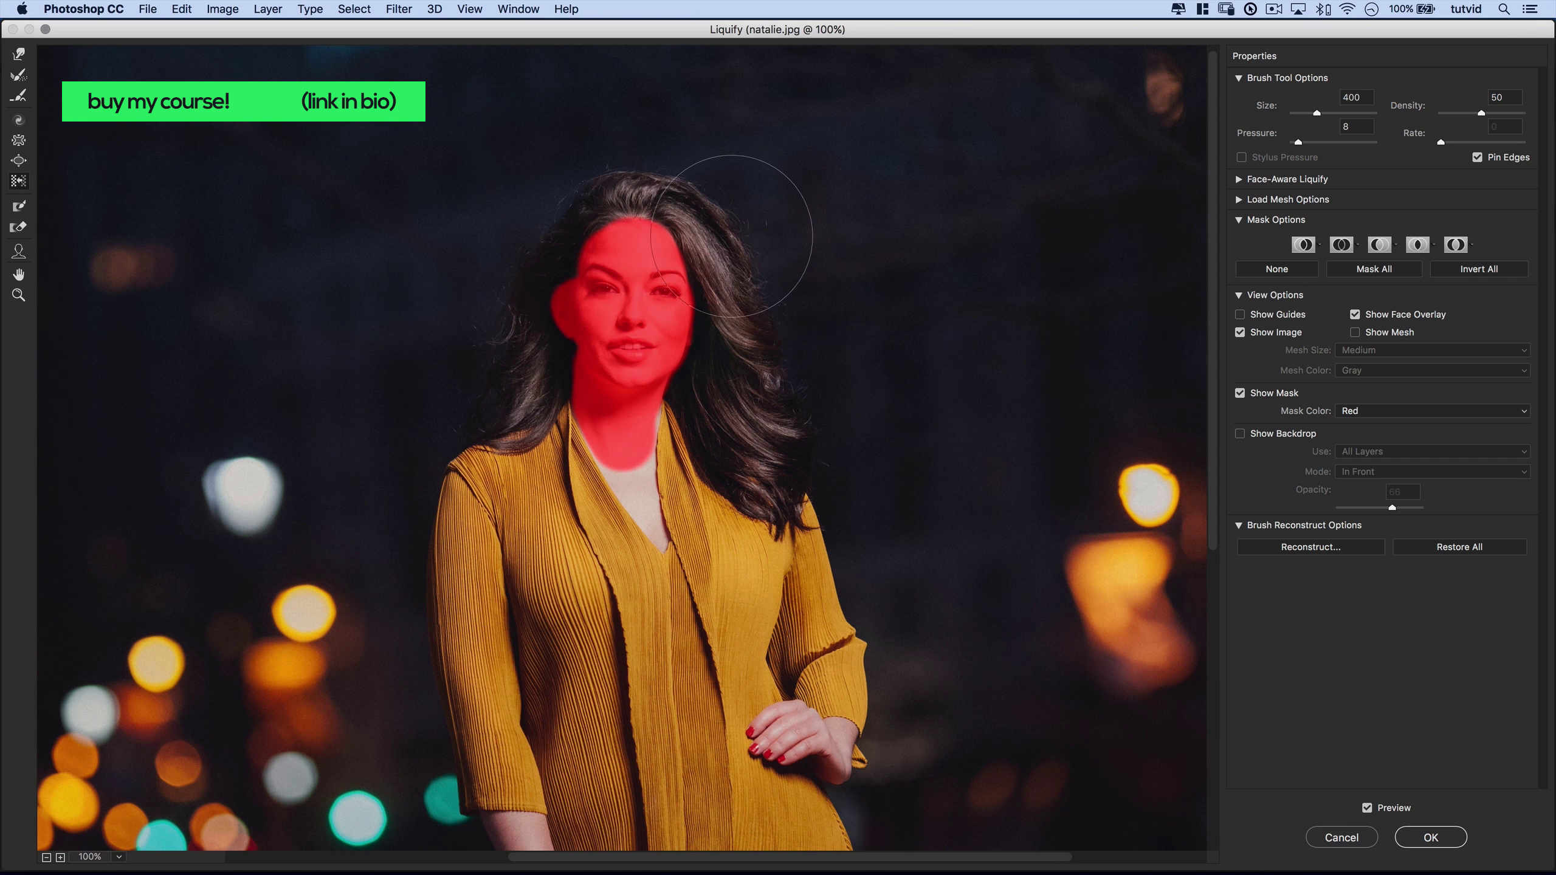
mouse_move(728, 219)
left_mouse_down()
mouse_move(796, 349)
mouse_move(808, 429)
mouse_move(746, 192)
mouse_move(782, 295)
mouse_move(757, 285)
mouse_move(728, 173)
mouse_move(737, 439)
mouse_move(493, 338)
mouse_move(521, 161)
mouse_move(771, 156)
mouse_move(790, 465)
mouse_move(748, 440)
mouse_move(538, 192)
mouse_move(555, 237)
mouse_move(550, 326)
mouse_move(749, 428)
mouse_move(723, 334)
mouse_move(702, 373)
mouse_move(502, 375)
mouse_move(636, 298)
mouse_move(633, 365)
left_mouse_up()
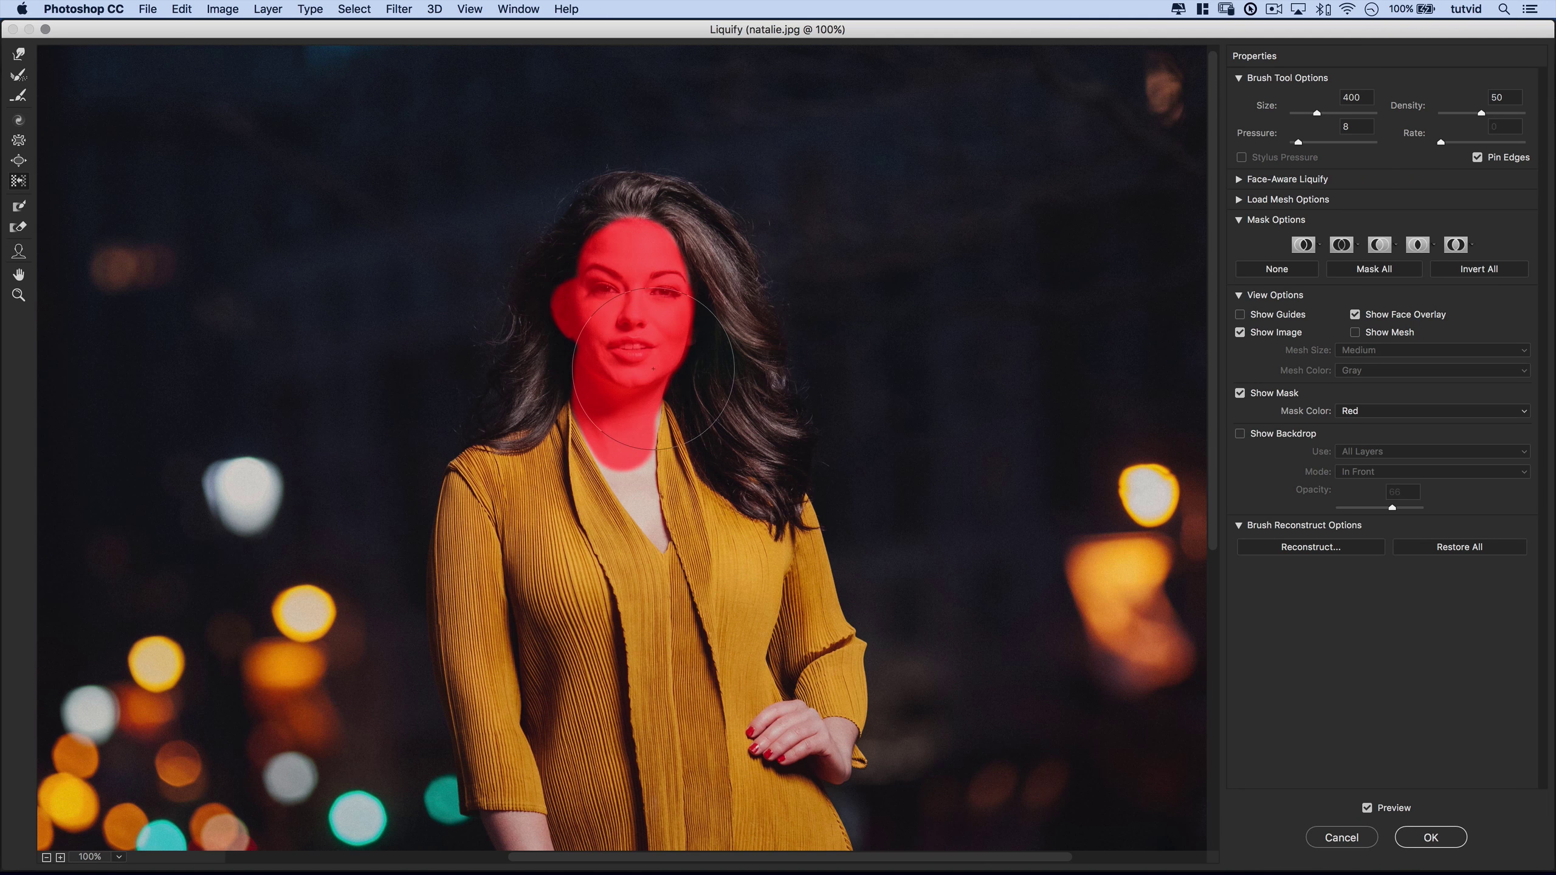
Step: Thaw a small patch of the forehead mask at brush size 35, and clear the entire freeze mask
key("d")
left_click_drag(638, 238, 646, 256)
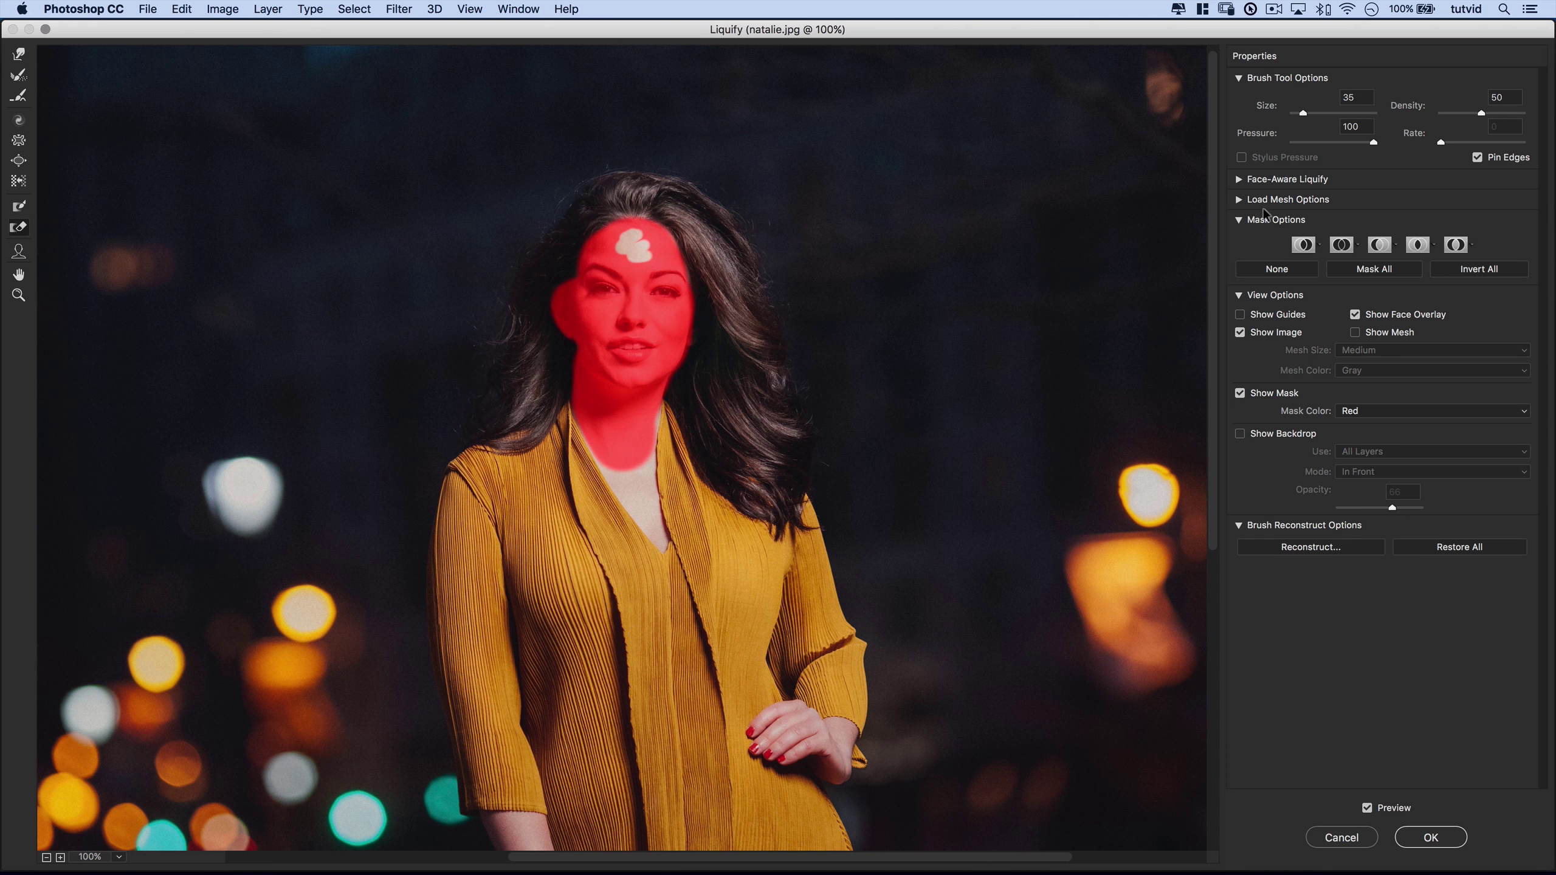
left_click(1291, 272)
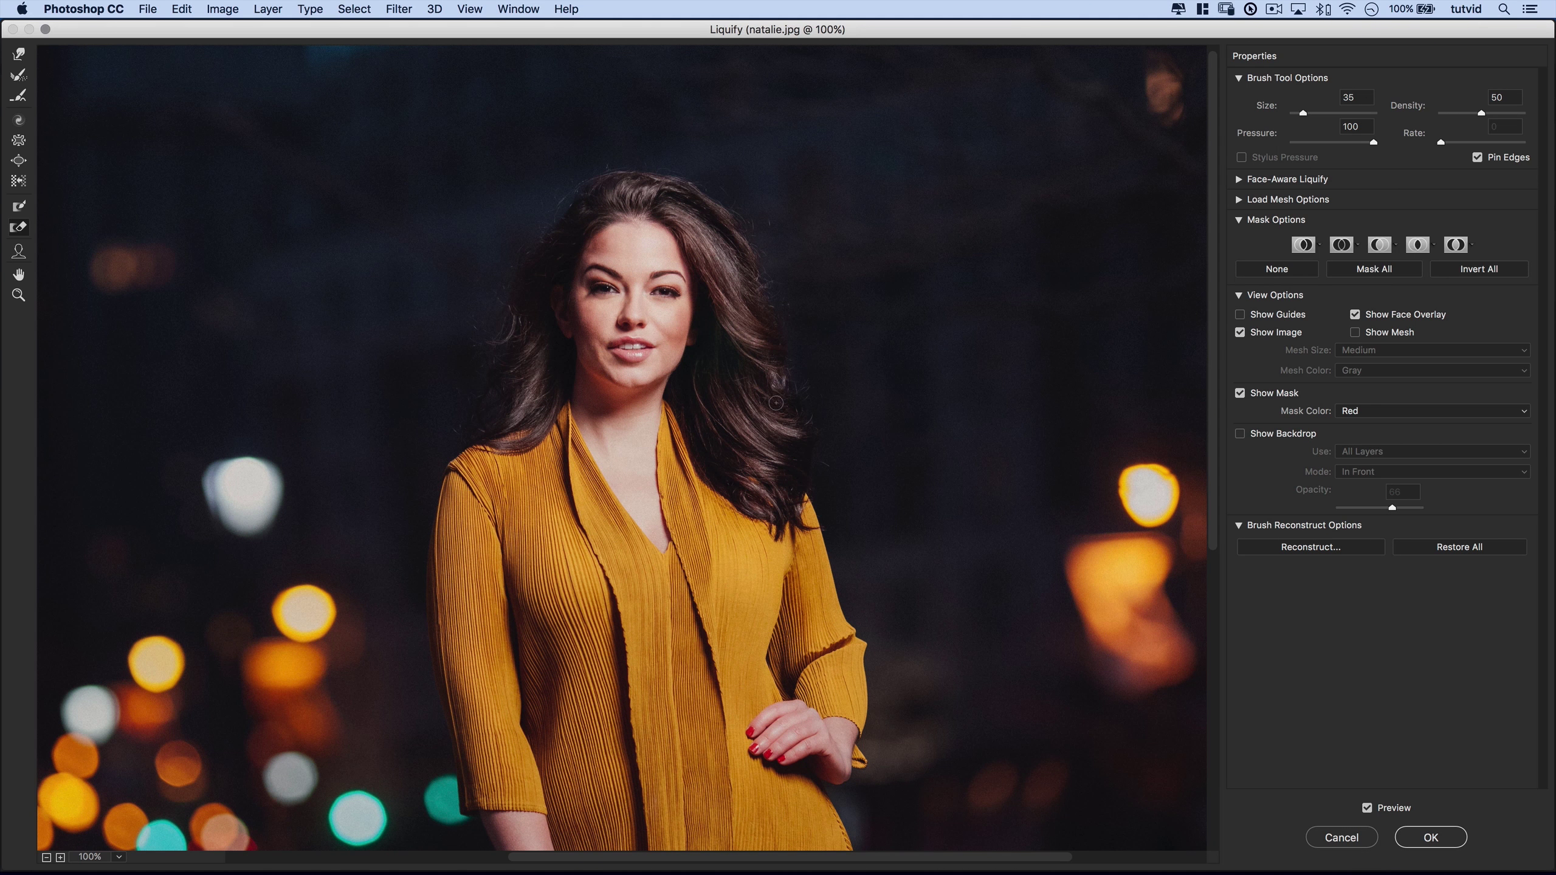
scroll(1006, 552, "down", 1)
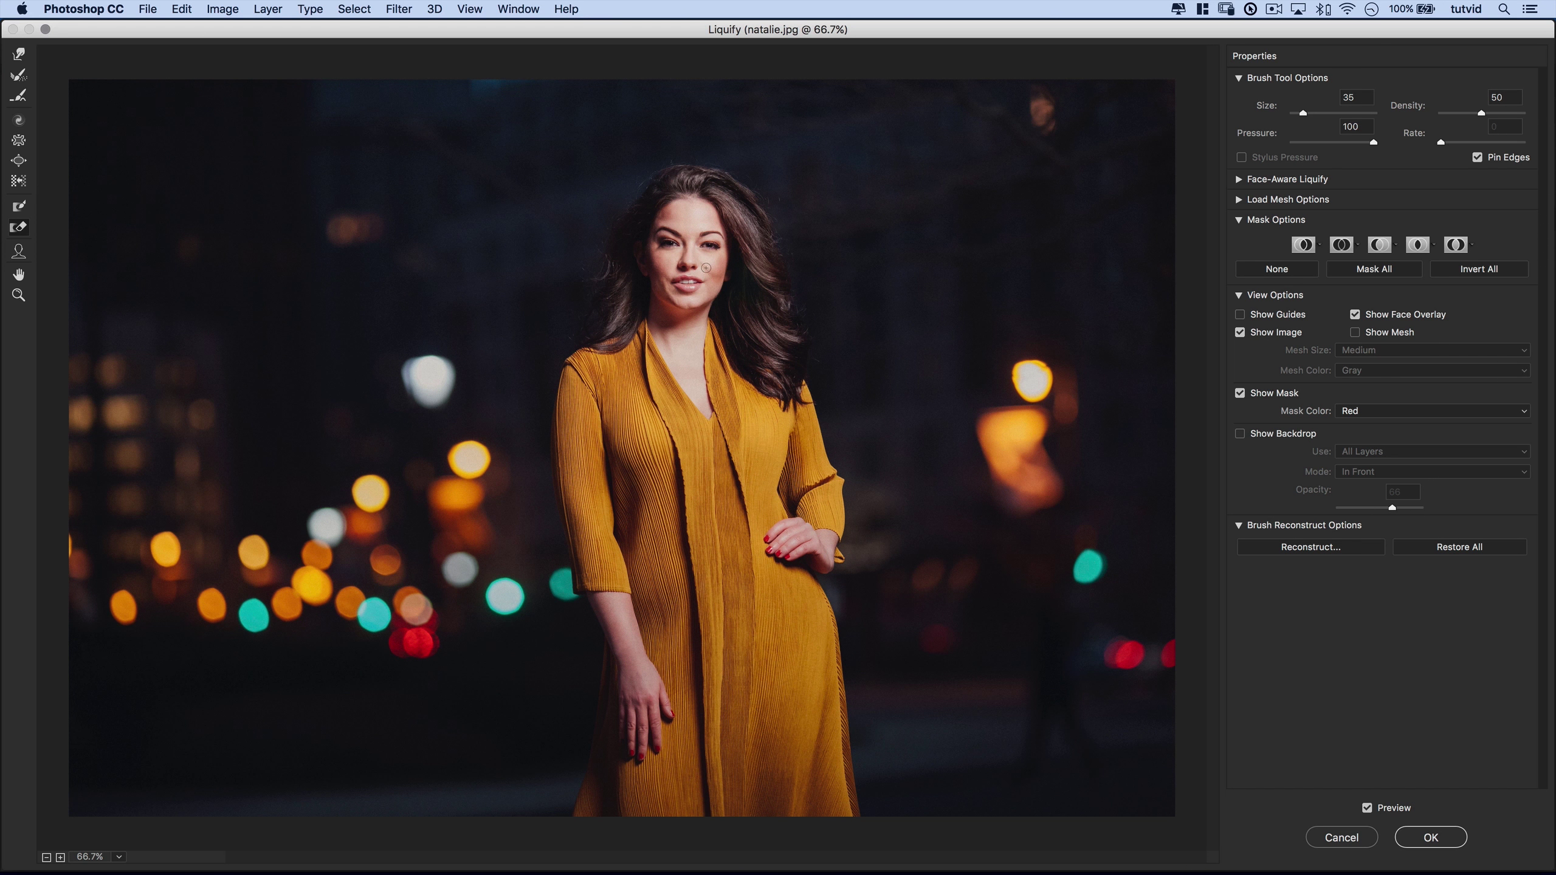
Step: Apply the Liquify filter and toggle the smart filters' visibility to compare with the original, leaving them visible
left_click(1436, 840)
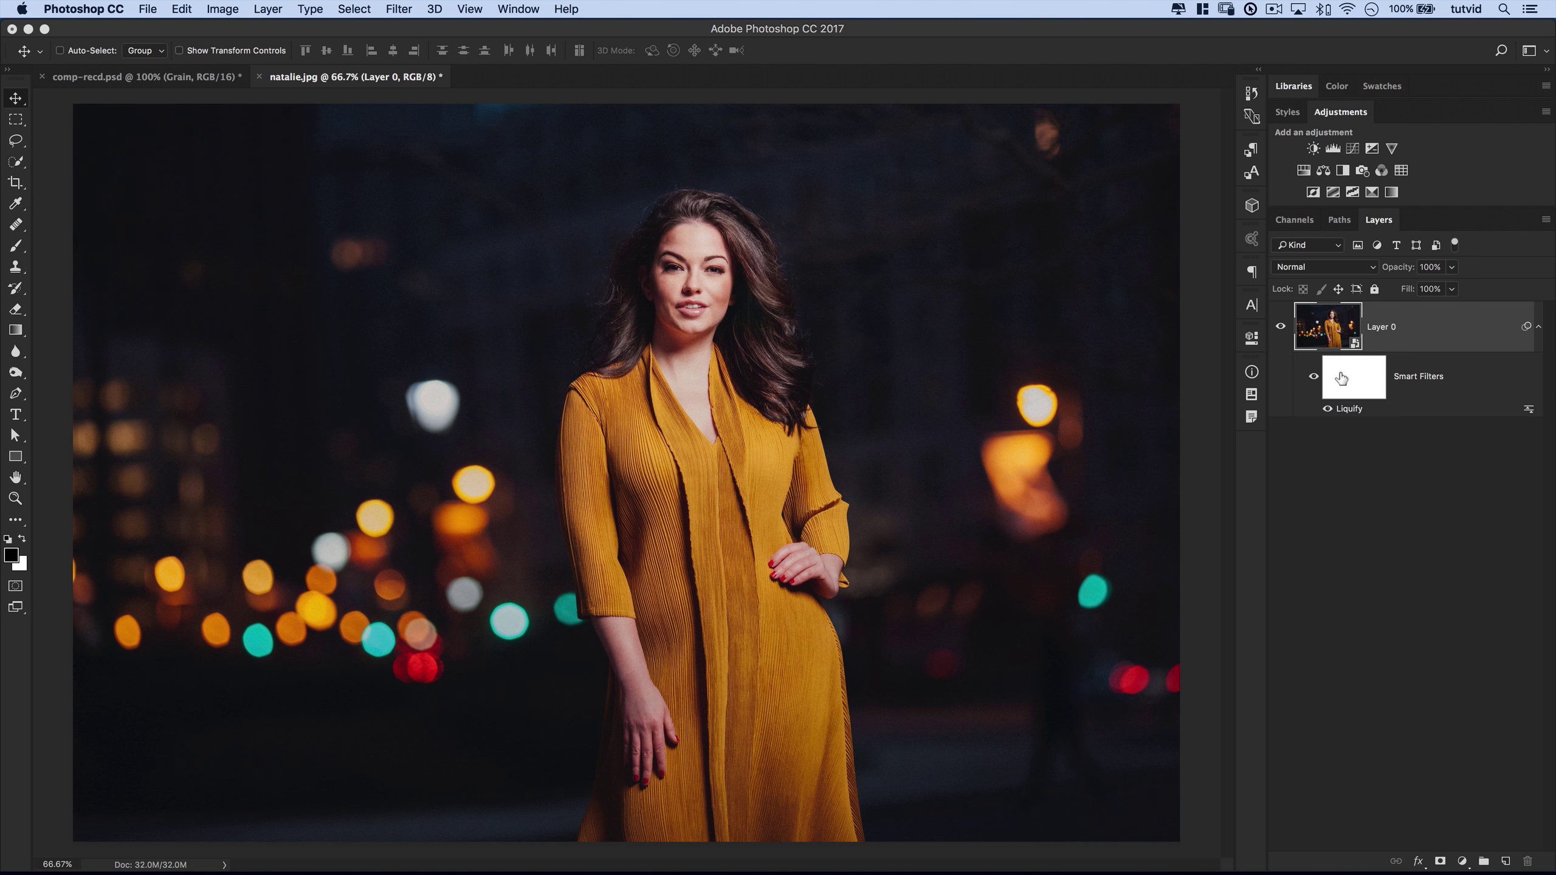
left_click(1314, 376)
left_click(1314, 376)
left_click(1314, 376)
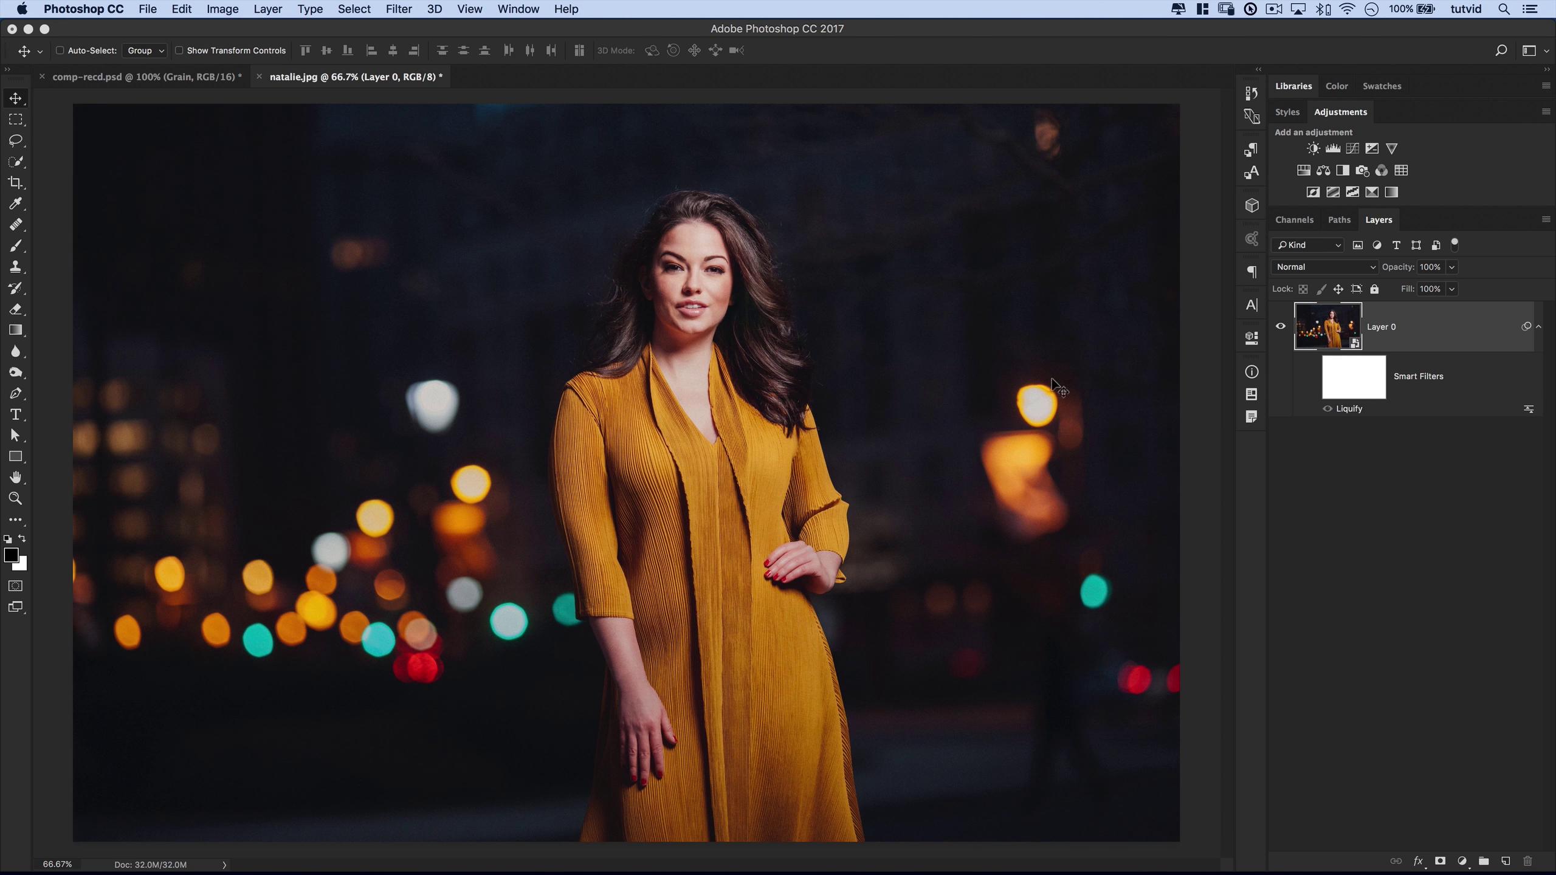
left_click(1313, 377)
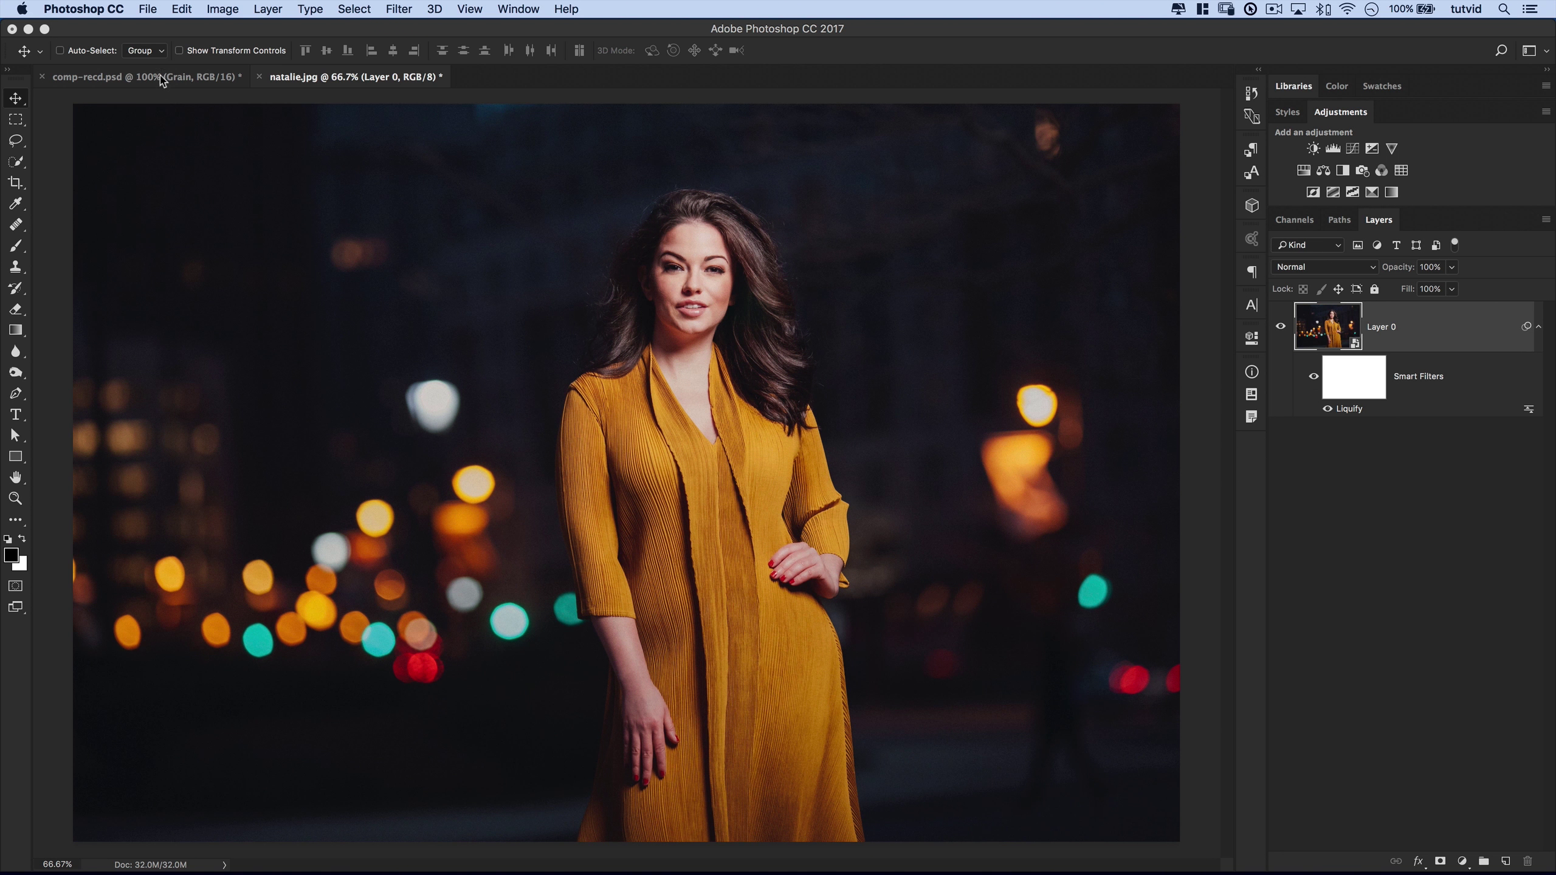
Step: Switch to the comp-recd.psd document
left_click(161, 78)
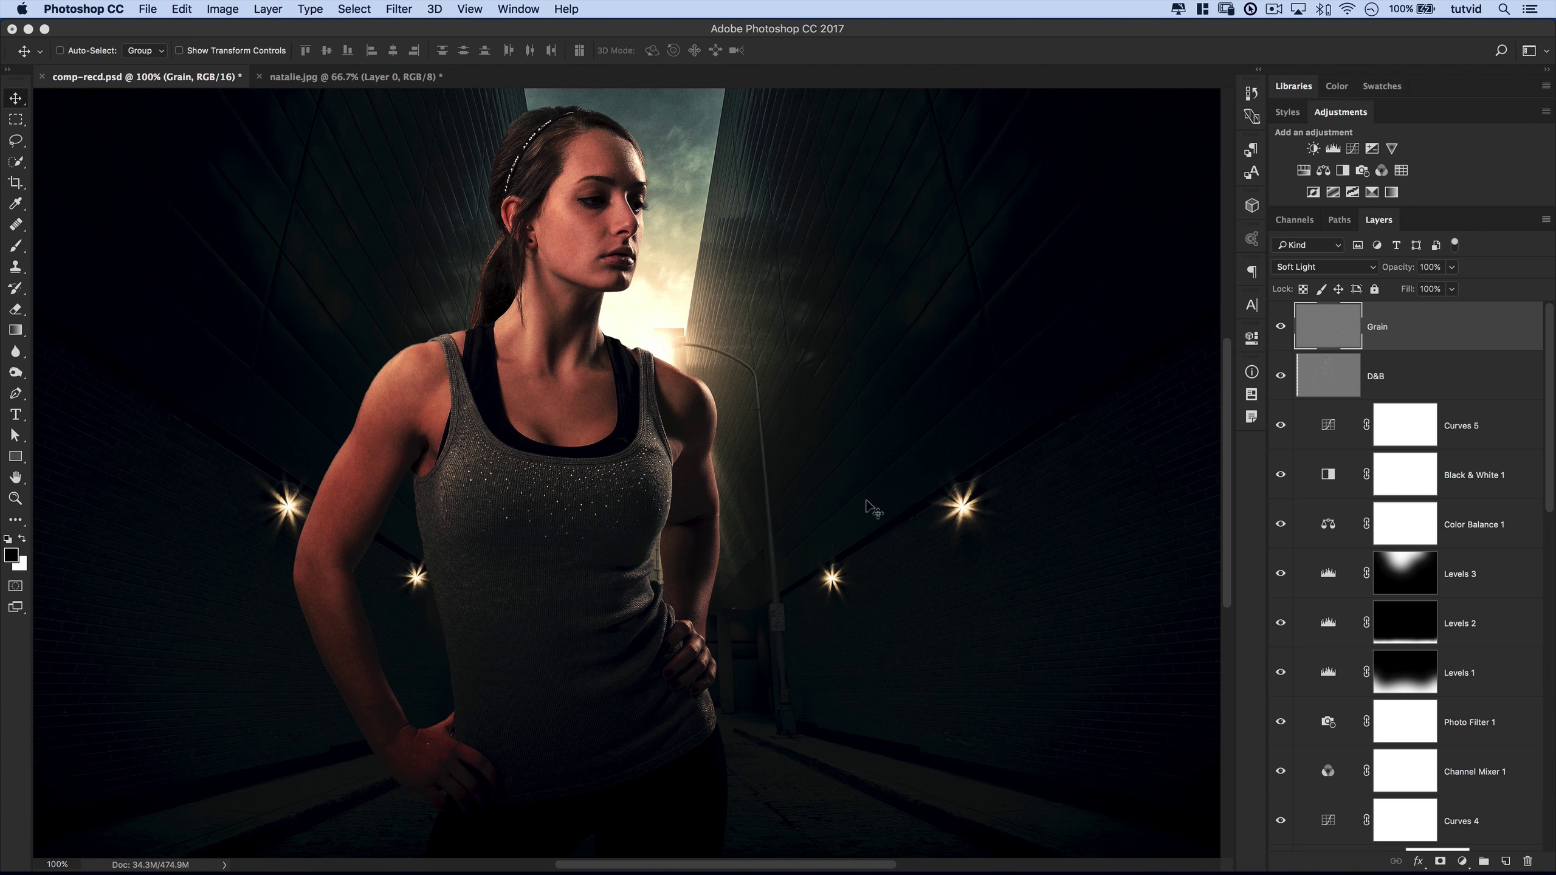
Step: Convert the hair-cover copy layer to a smart object
scroll(1444, 587, "down", 10)
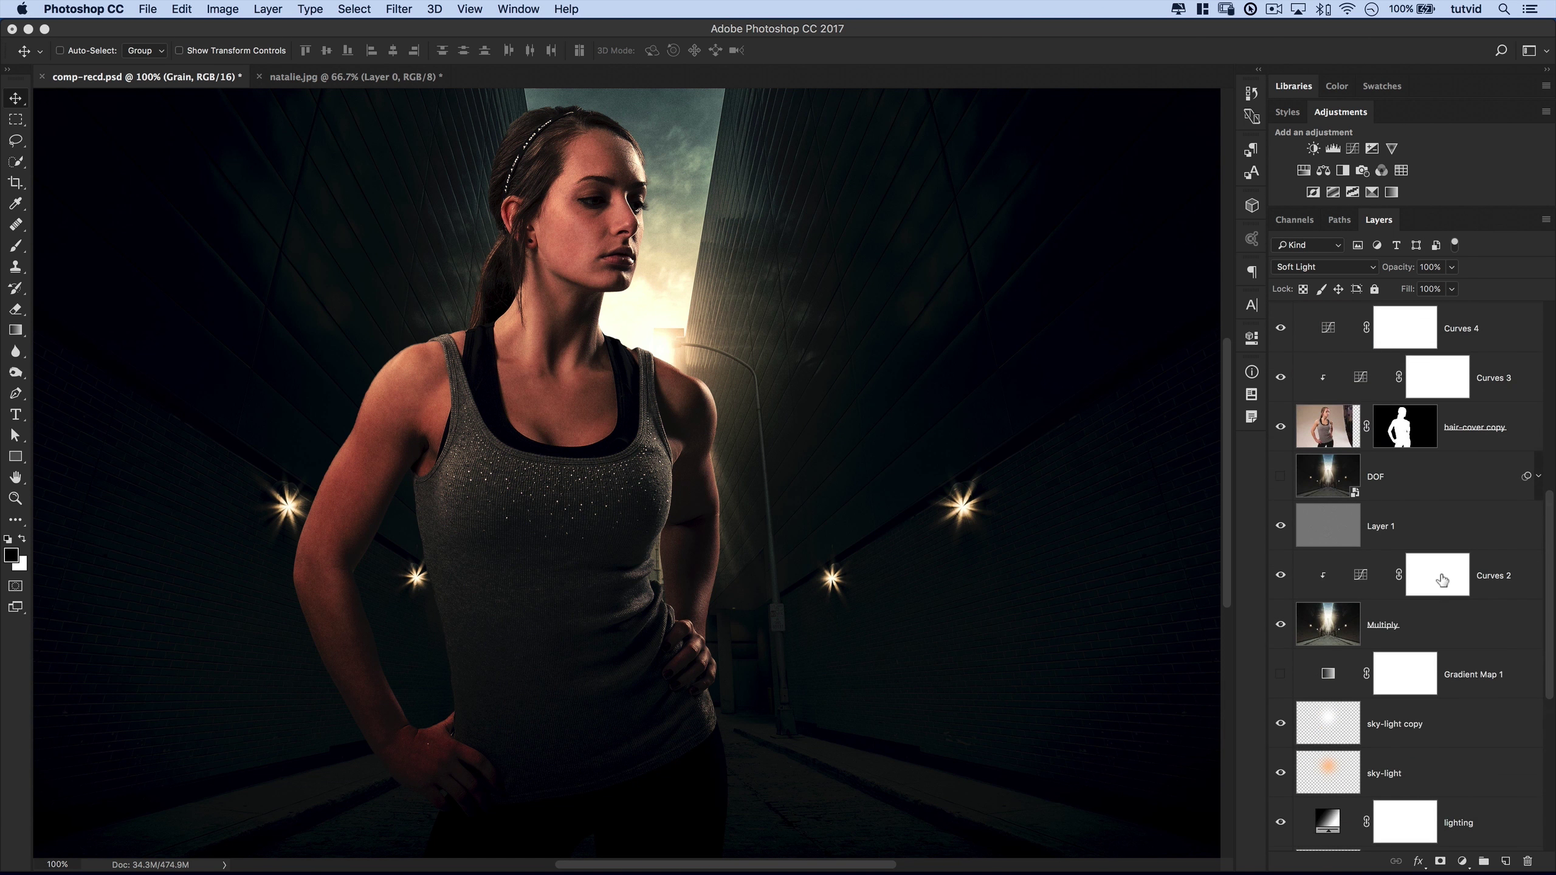
left_click(1471, 485)
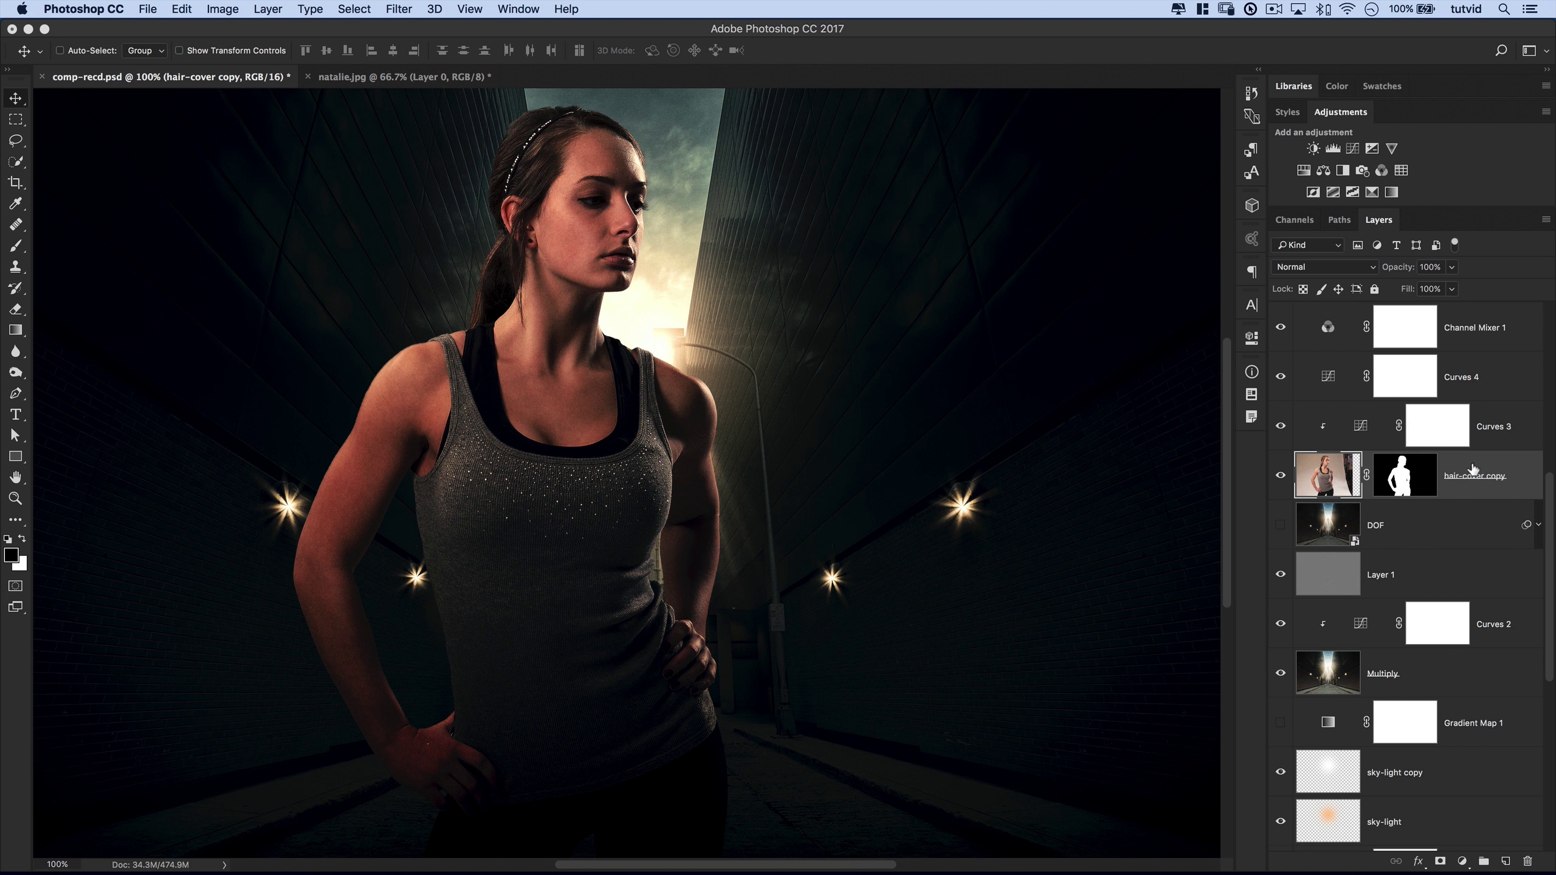
right_click(1473, 469)
left_click(1306, 386)
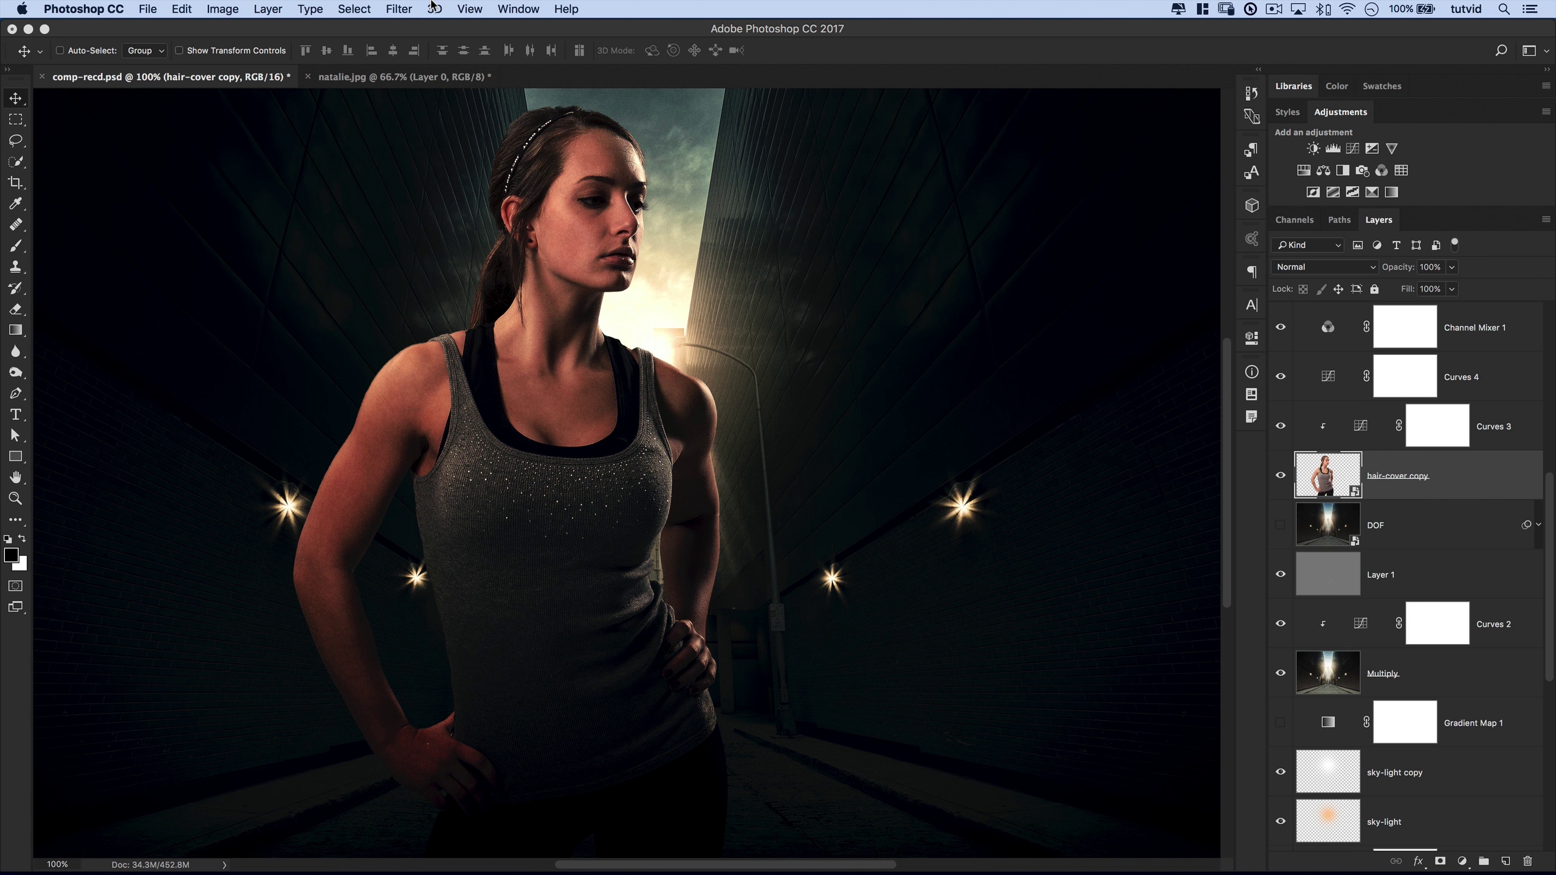
Step: Open the Liquify filter on the woman's layer and show the backdrop of all layers at 85 opacity
left_click(408, 11)
left_click(427, 140)
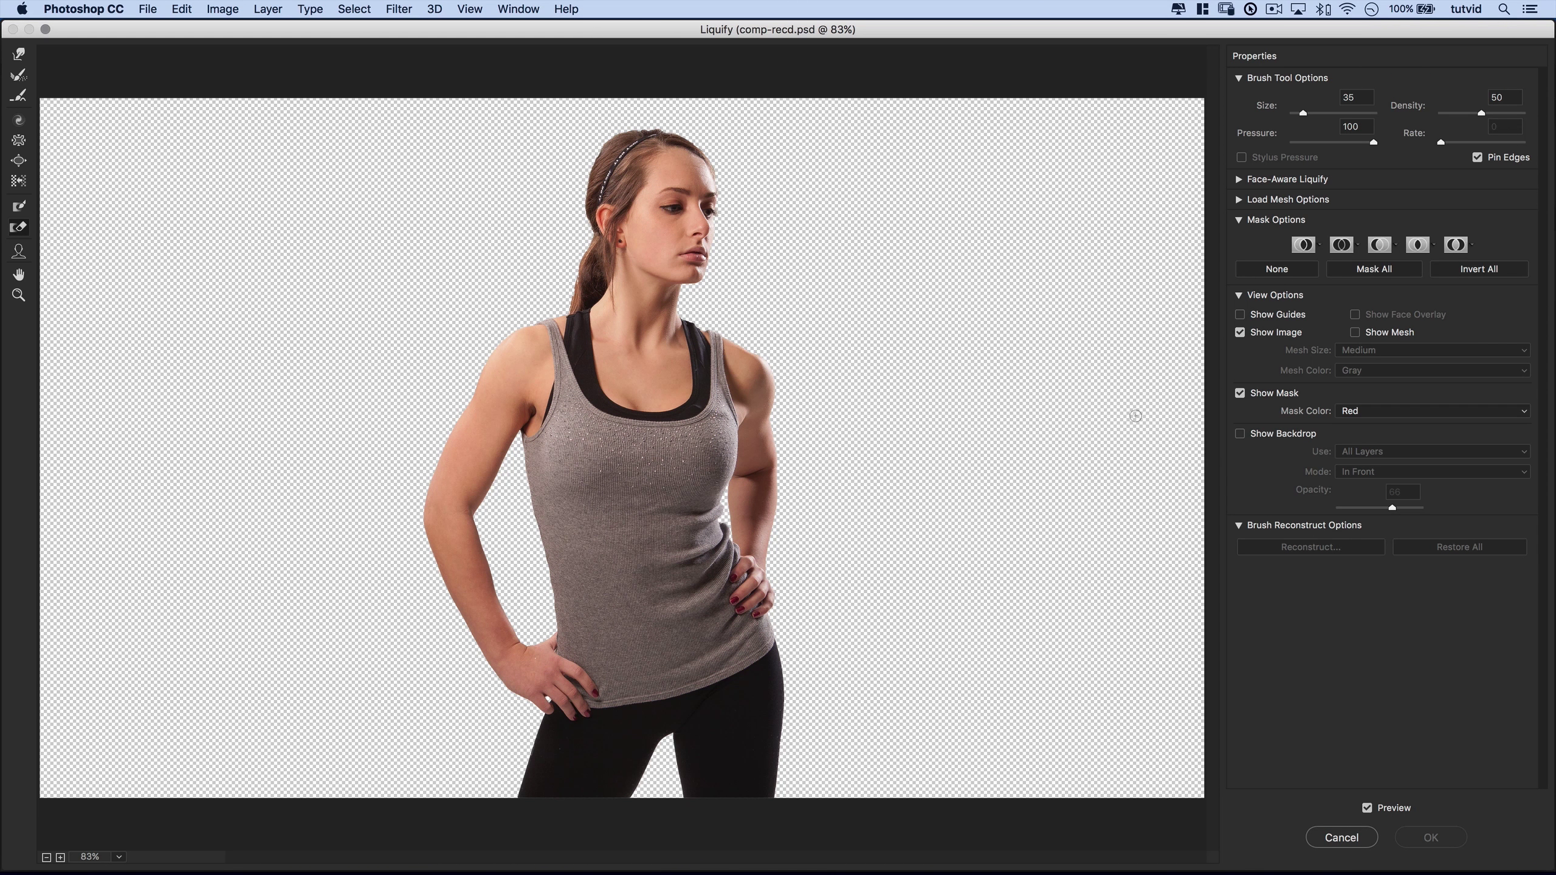
left_click(1239, 433)
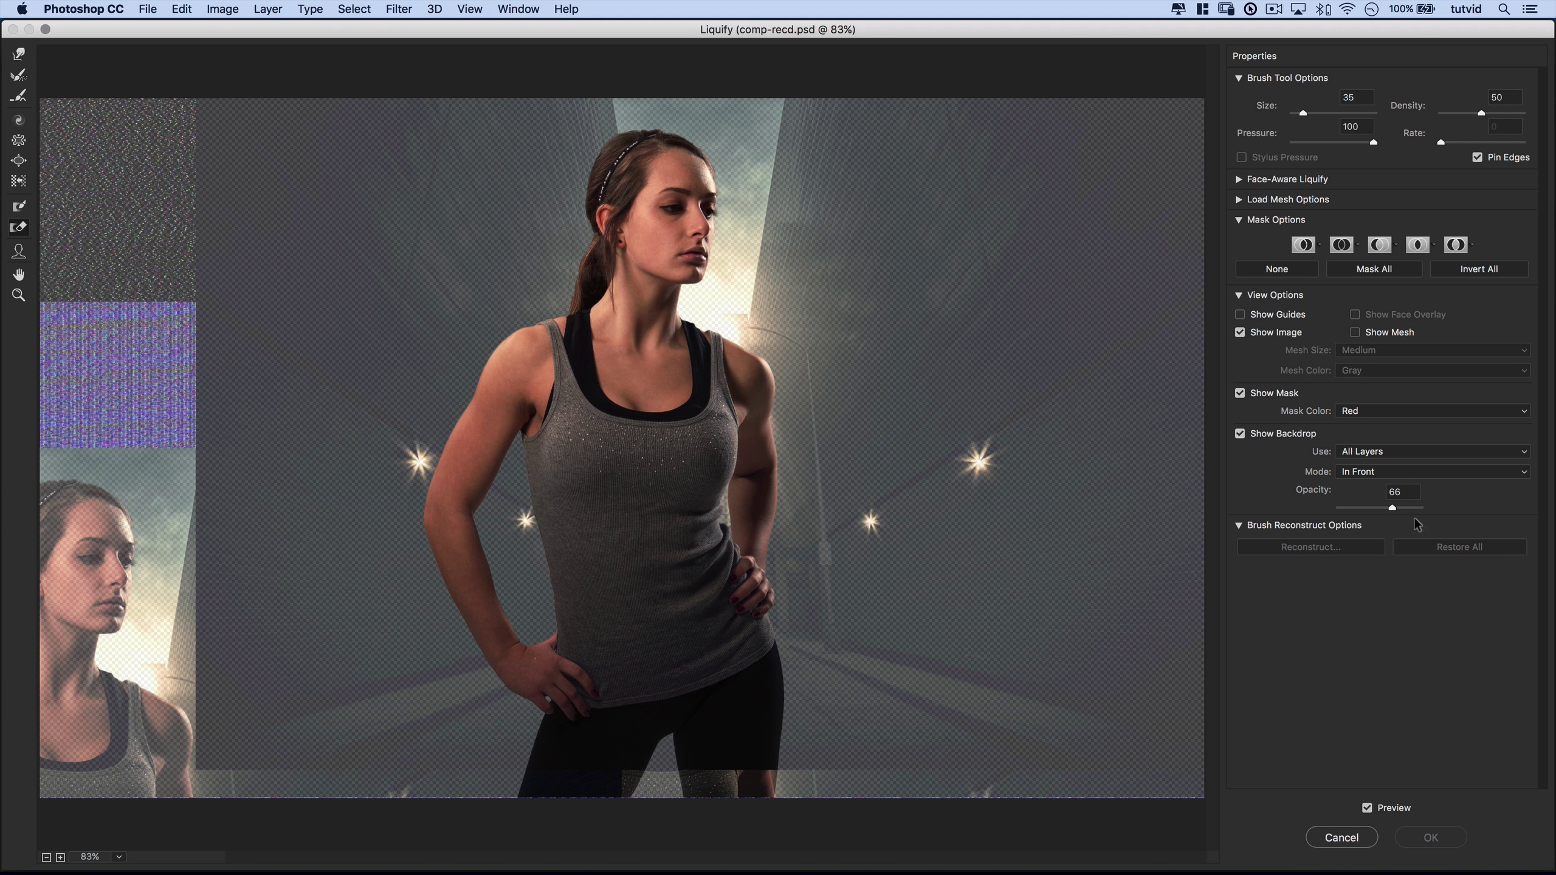
mouse_move(1383, 516)
left_mouse_down()
mouse_move(1356, 508)
mouse_move(1408, 508)
left_mouse_up()
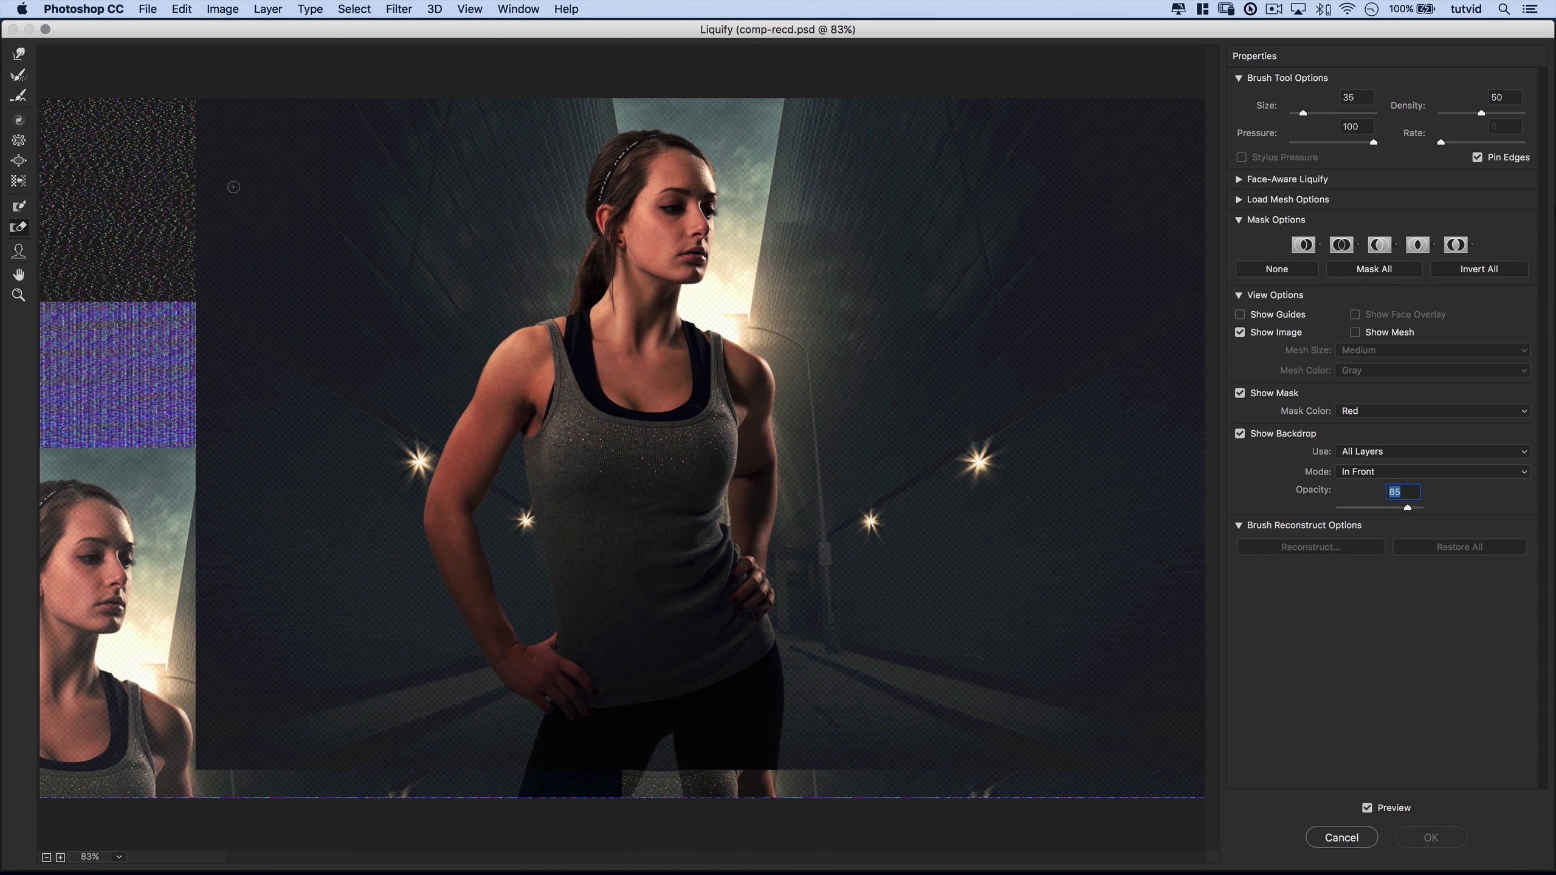
Step: Pull the side of the woman's waist inward using the Forward Warp tool at brush size 700
key("w")
key("bracketright")
key("bracketright")
key("bracketright")
key("bracketright")
key("bracketright")
left_click_drag(552, 569, 604, 564)
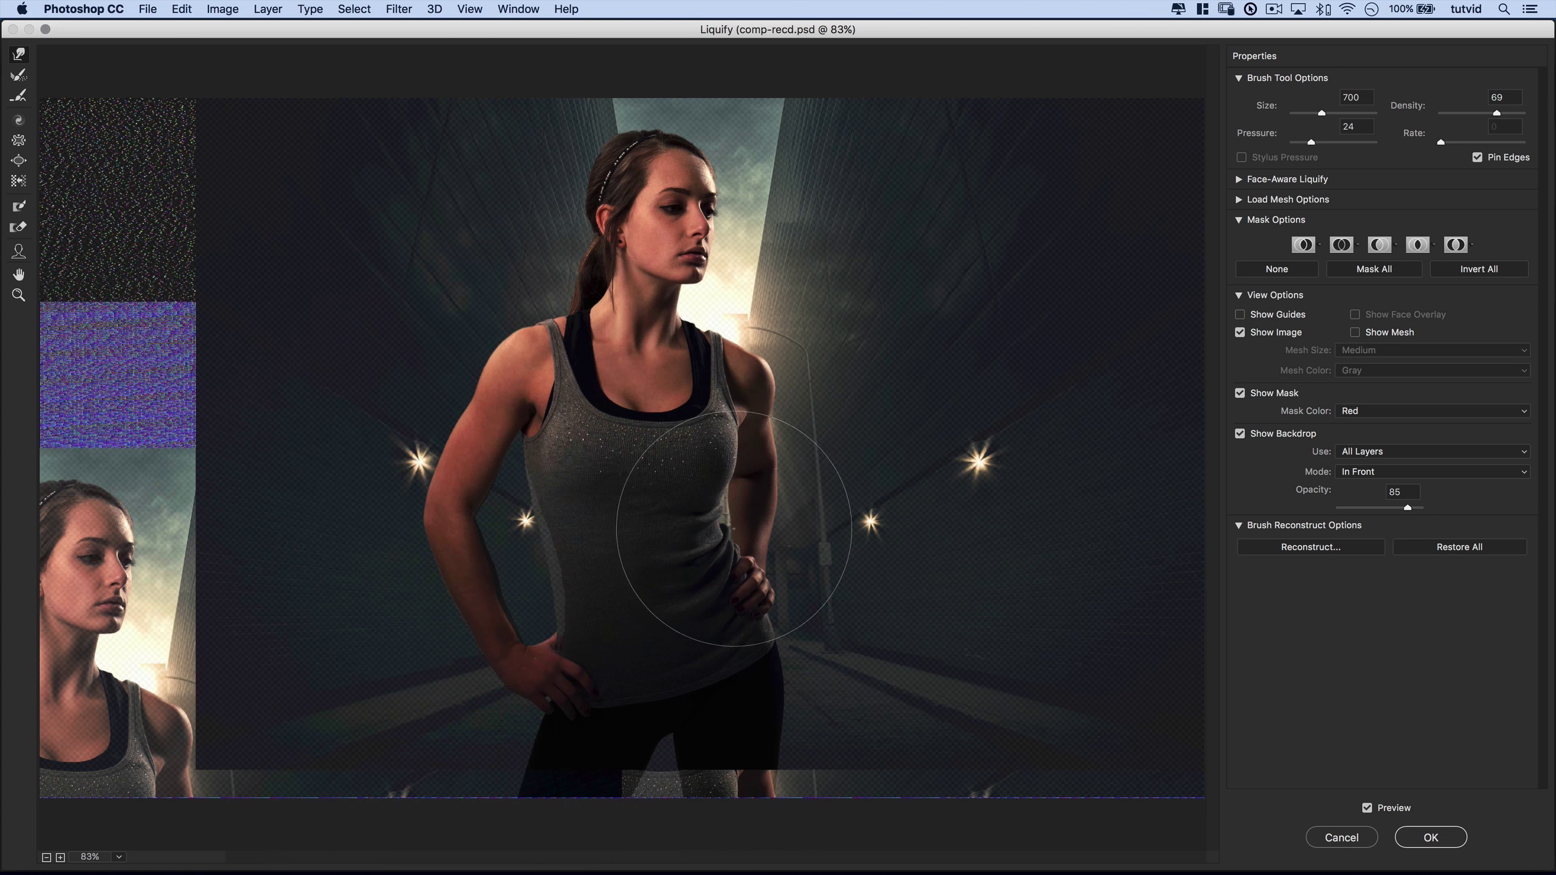
Step: Freeze the arm beside the waist with the Freeze Mask tool at brush size 150, and clear the mask
left_click(18, 207)
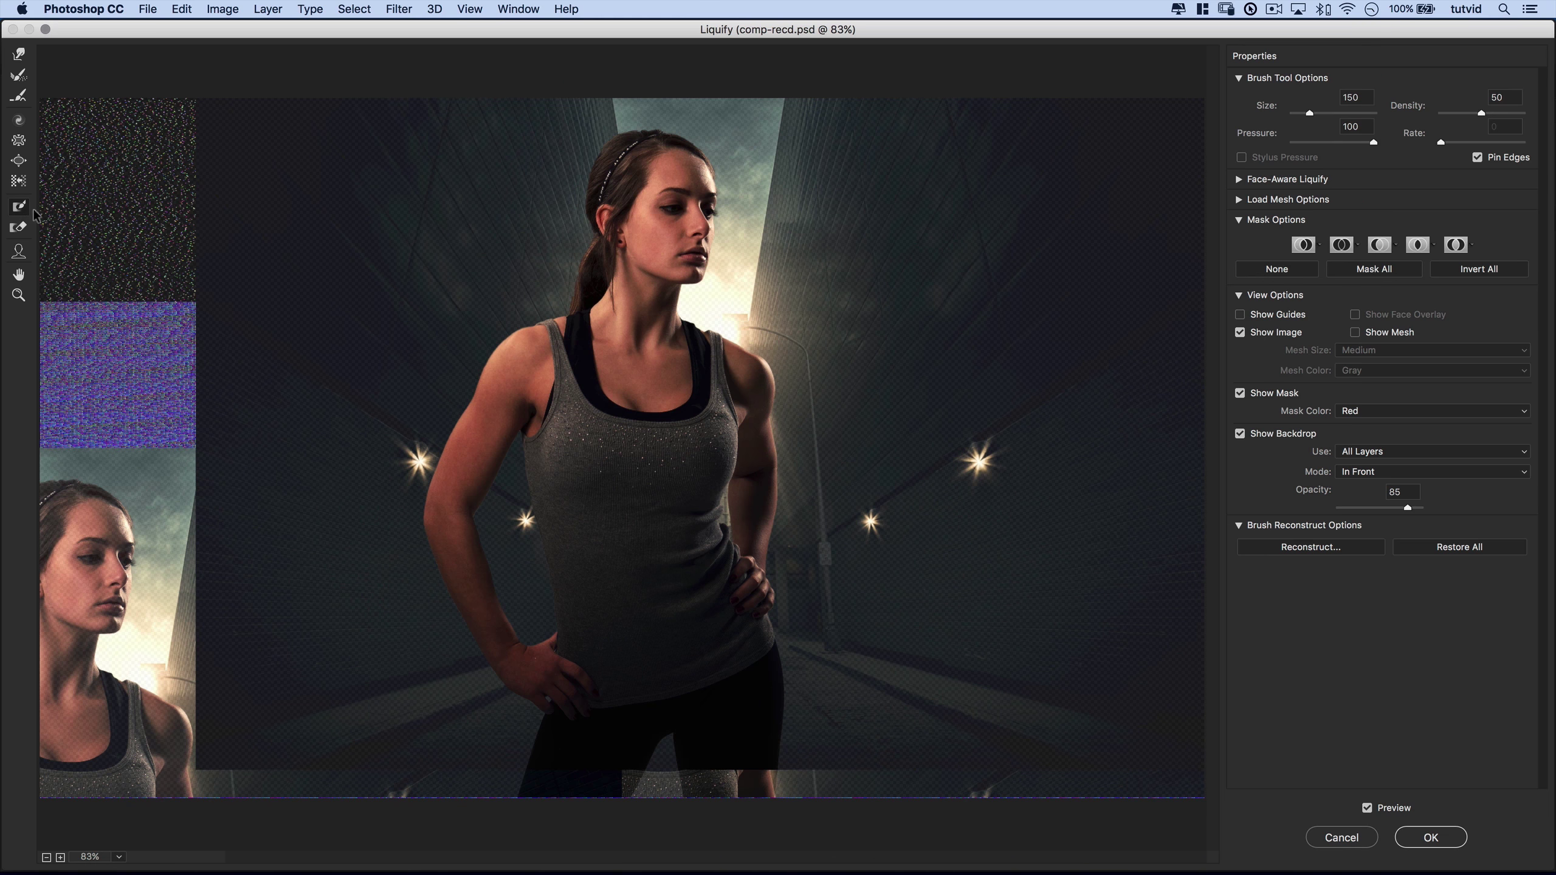
mouse_move(518, 680)
left_mouse_down()
mouse_move(441, 539)
mouse_move(436, 490)
mouse_move(465, 442)
left_mouse_up()
left_click(19, 54)
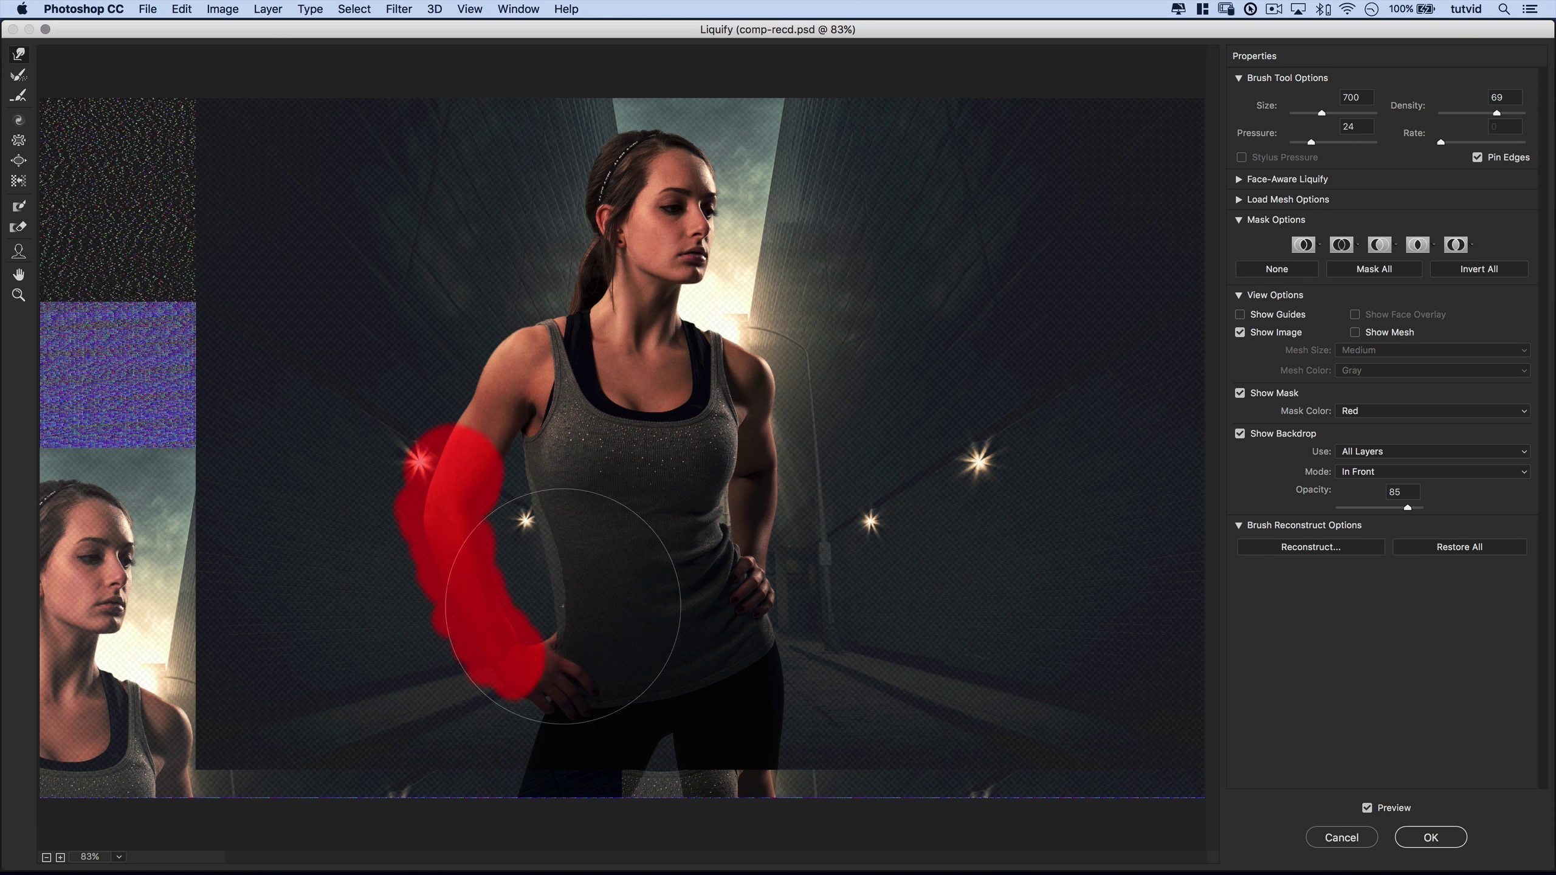
left_click(1277, 271)
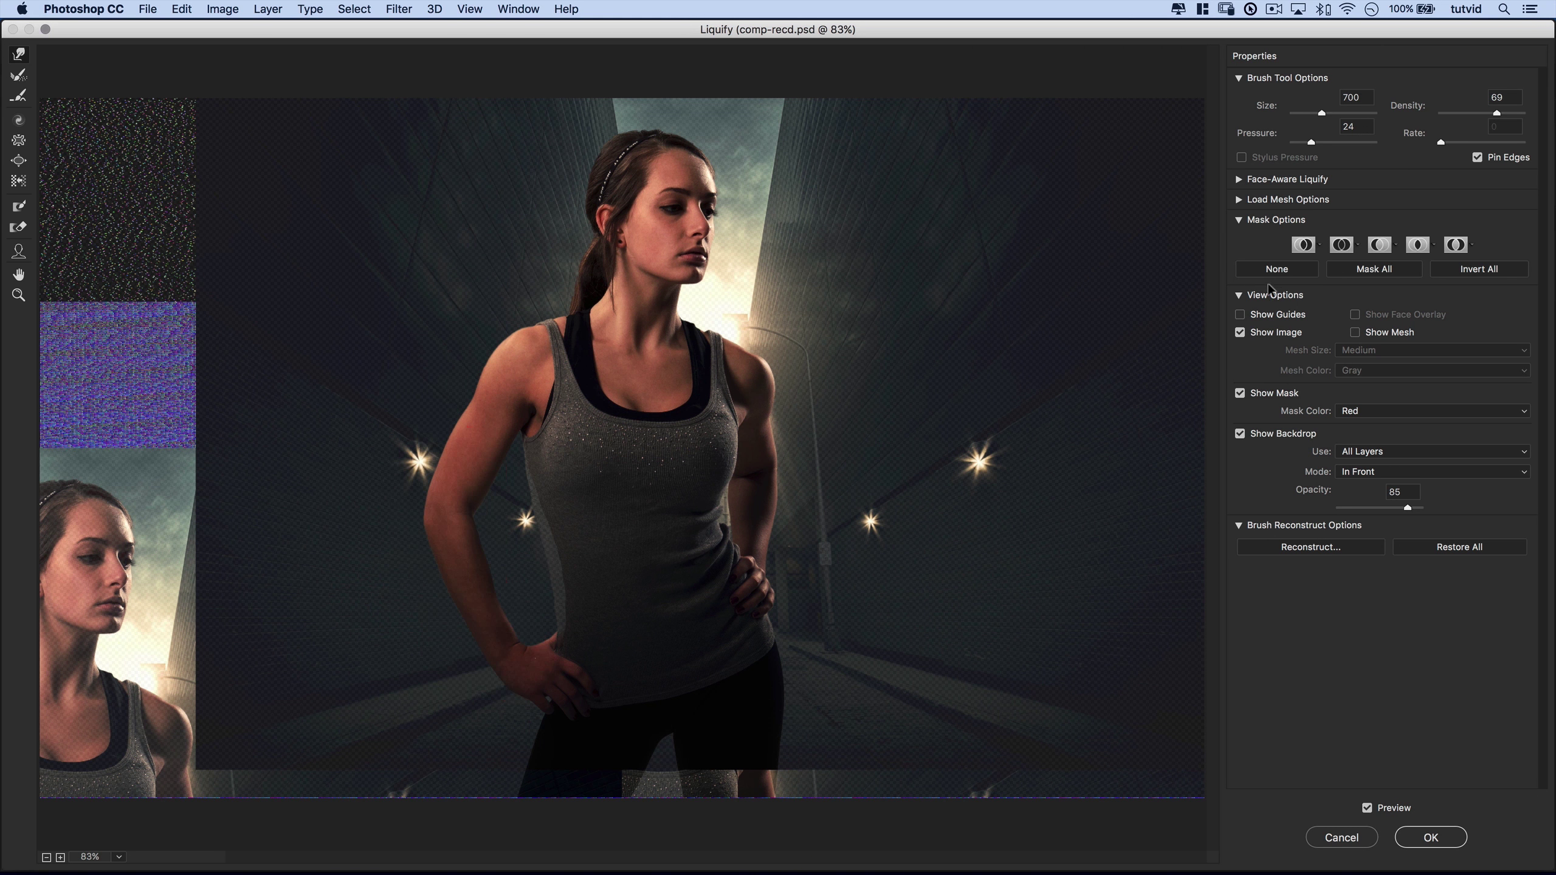
Step: Apply the Liquify filter and toggle the hair-cover copy layer's smart filters to compare the waist with the original
left_click(1431, 837)
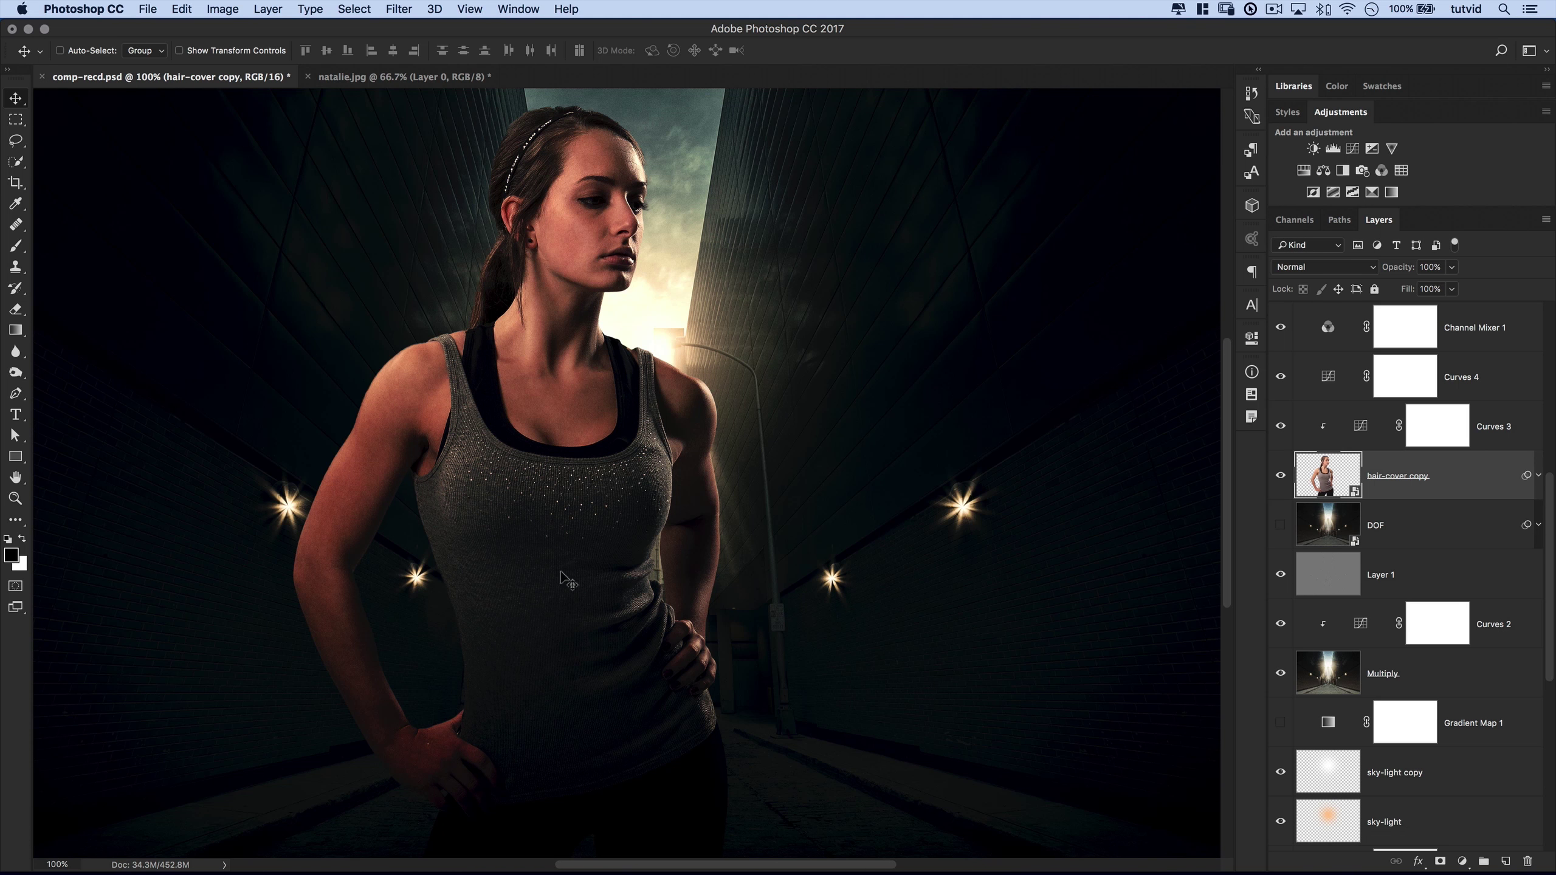
left_click(1538, 475)
left_click(1311, 528)
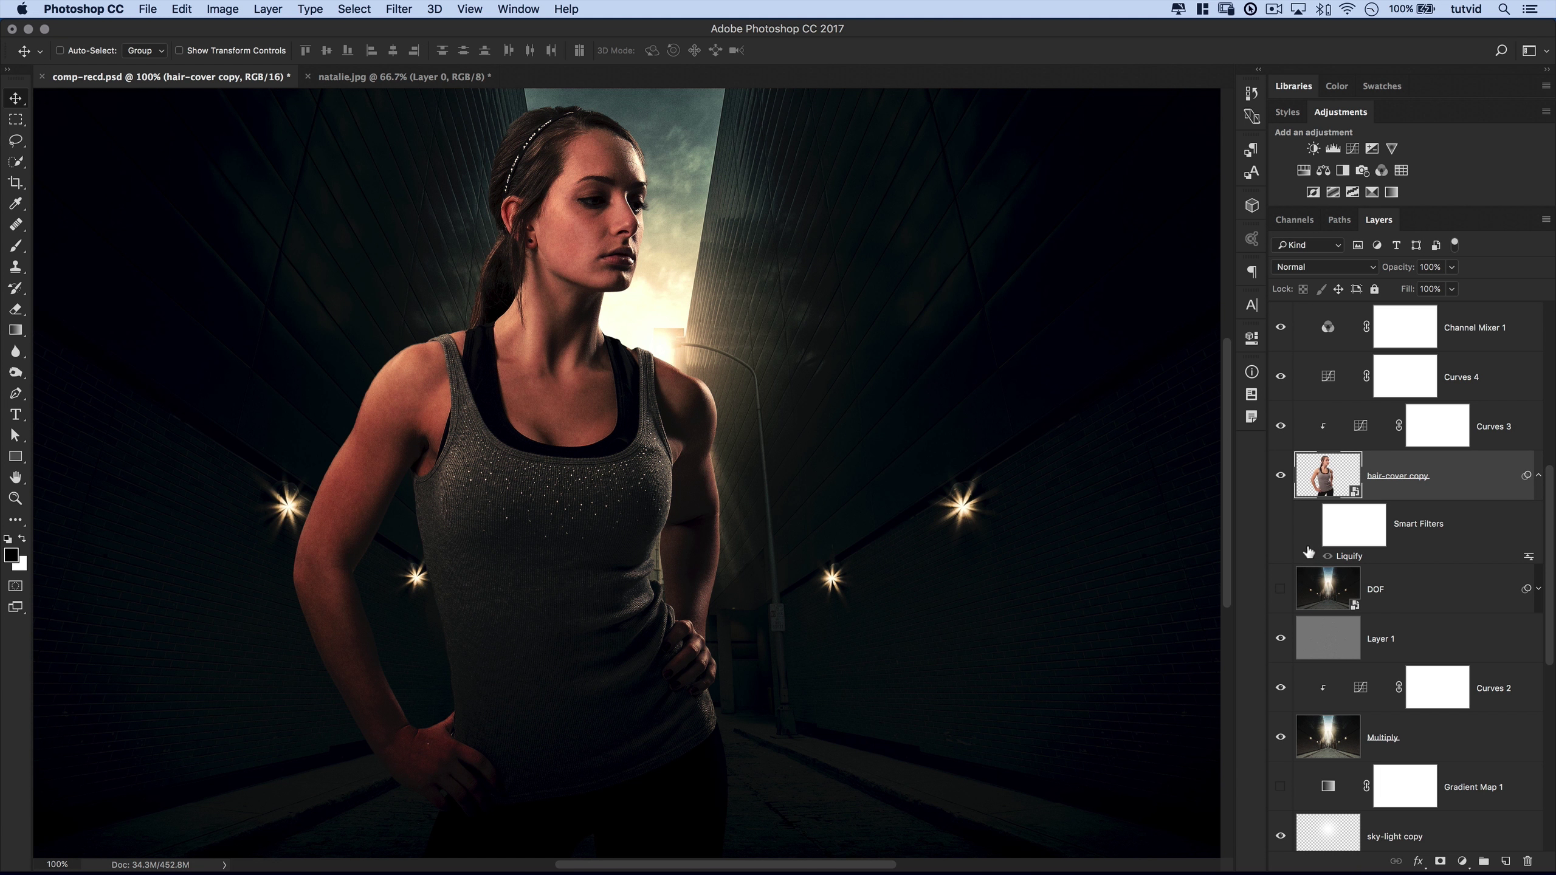
left_click(1312, 526)
left_click(1312, 528)
Step: In the natalie.jpg document, quick-select the lowered hand and forearm, save the selection as a new channel named "hand", and deselect
left_click(404, 76)
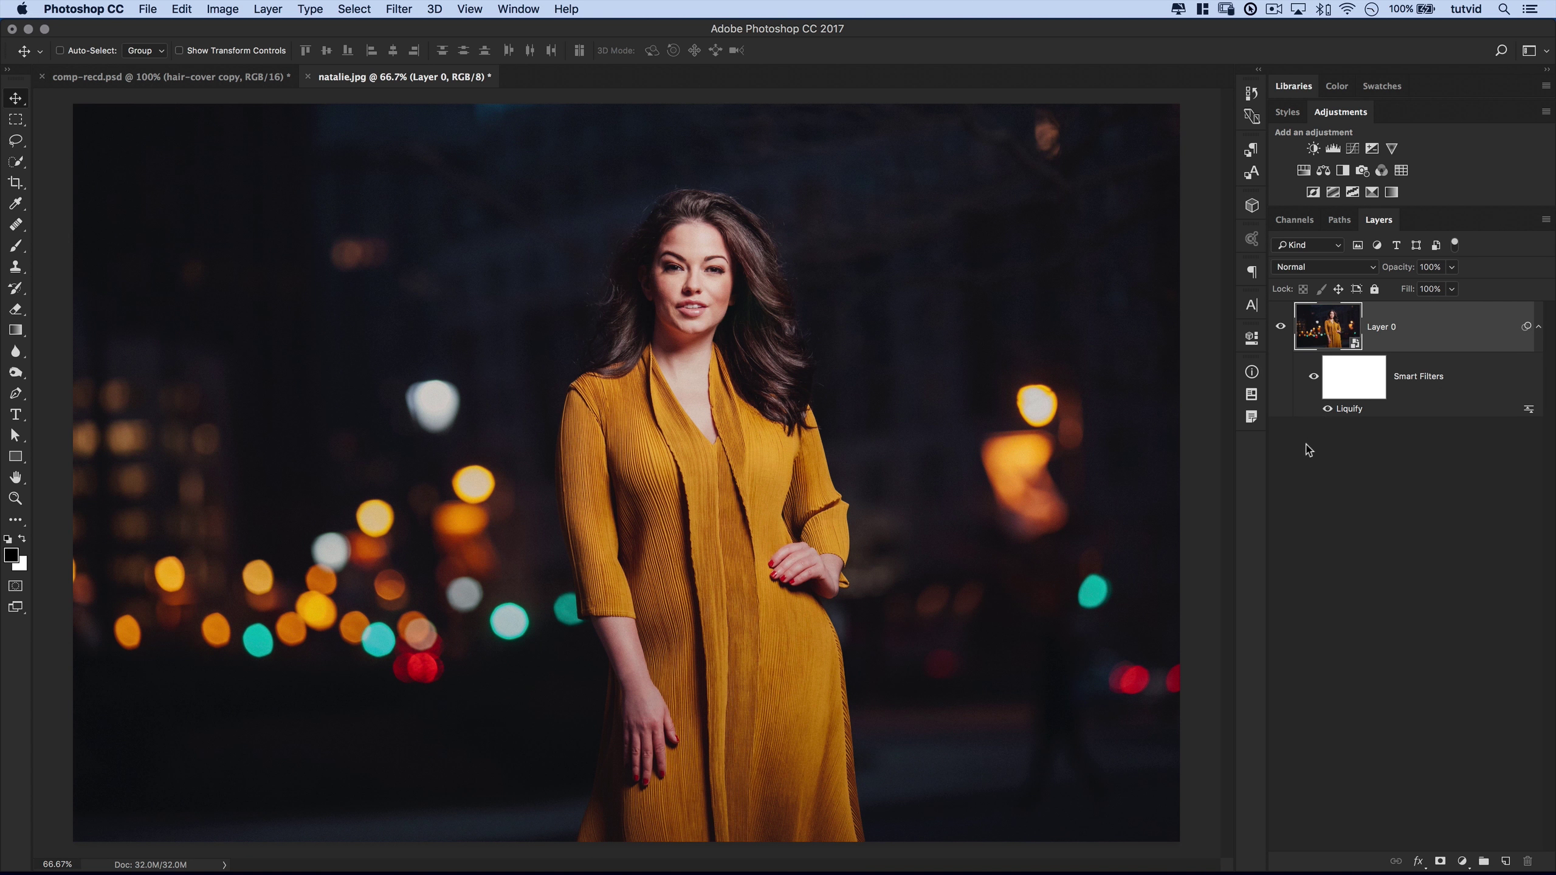
left_click(17, 162)
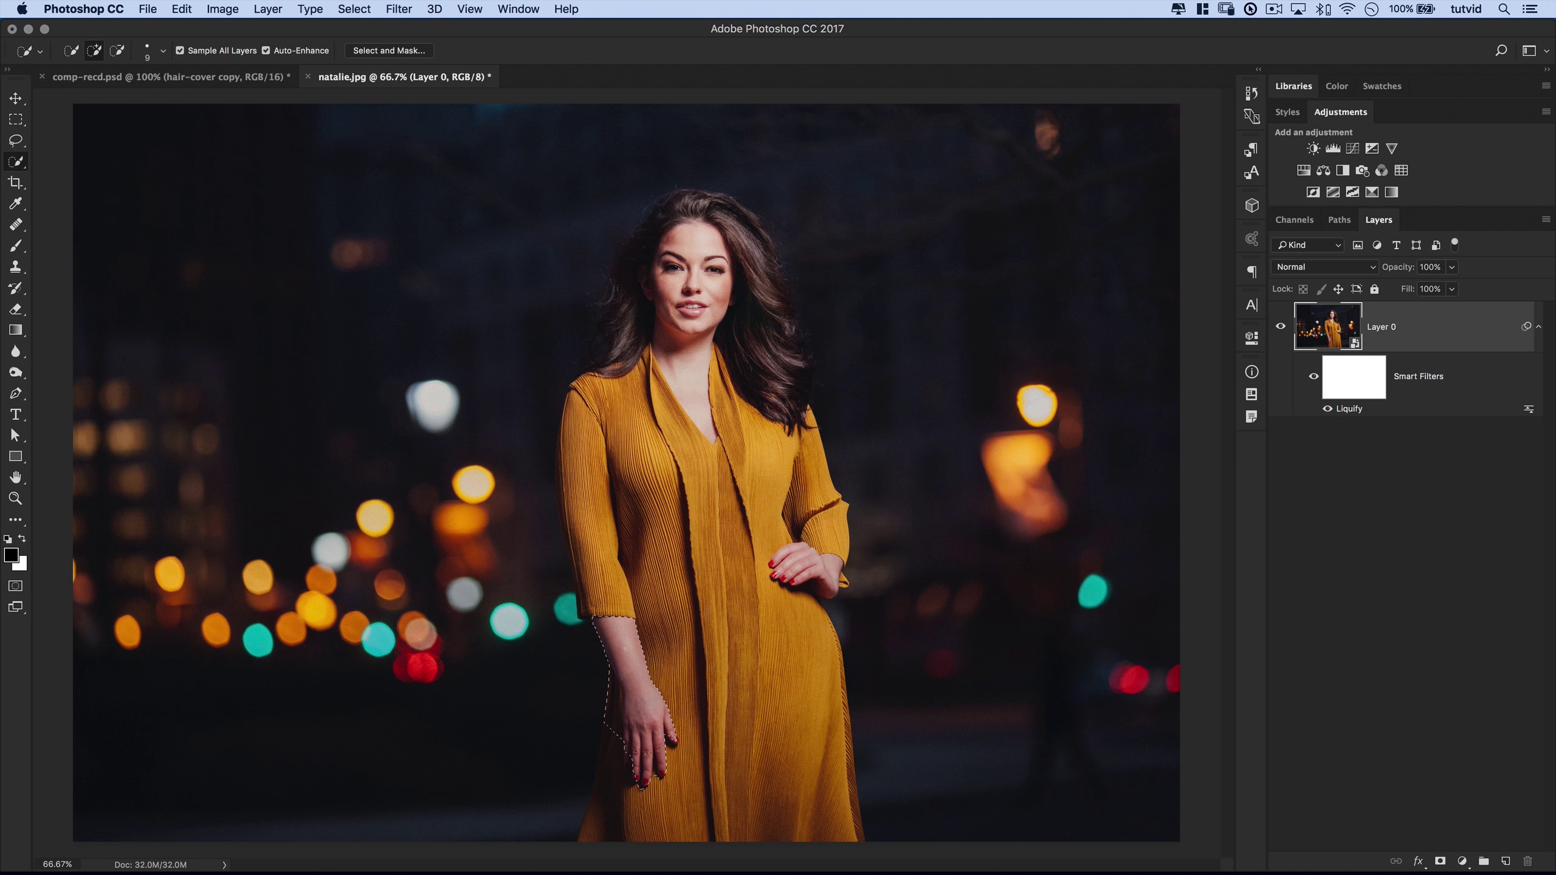
right_click(621, 570)
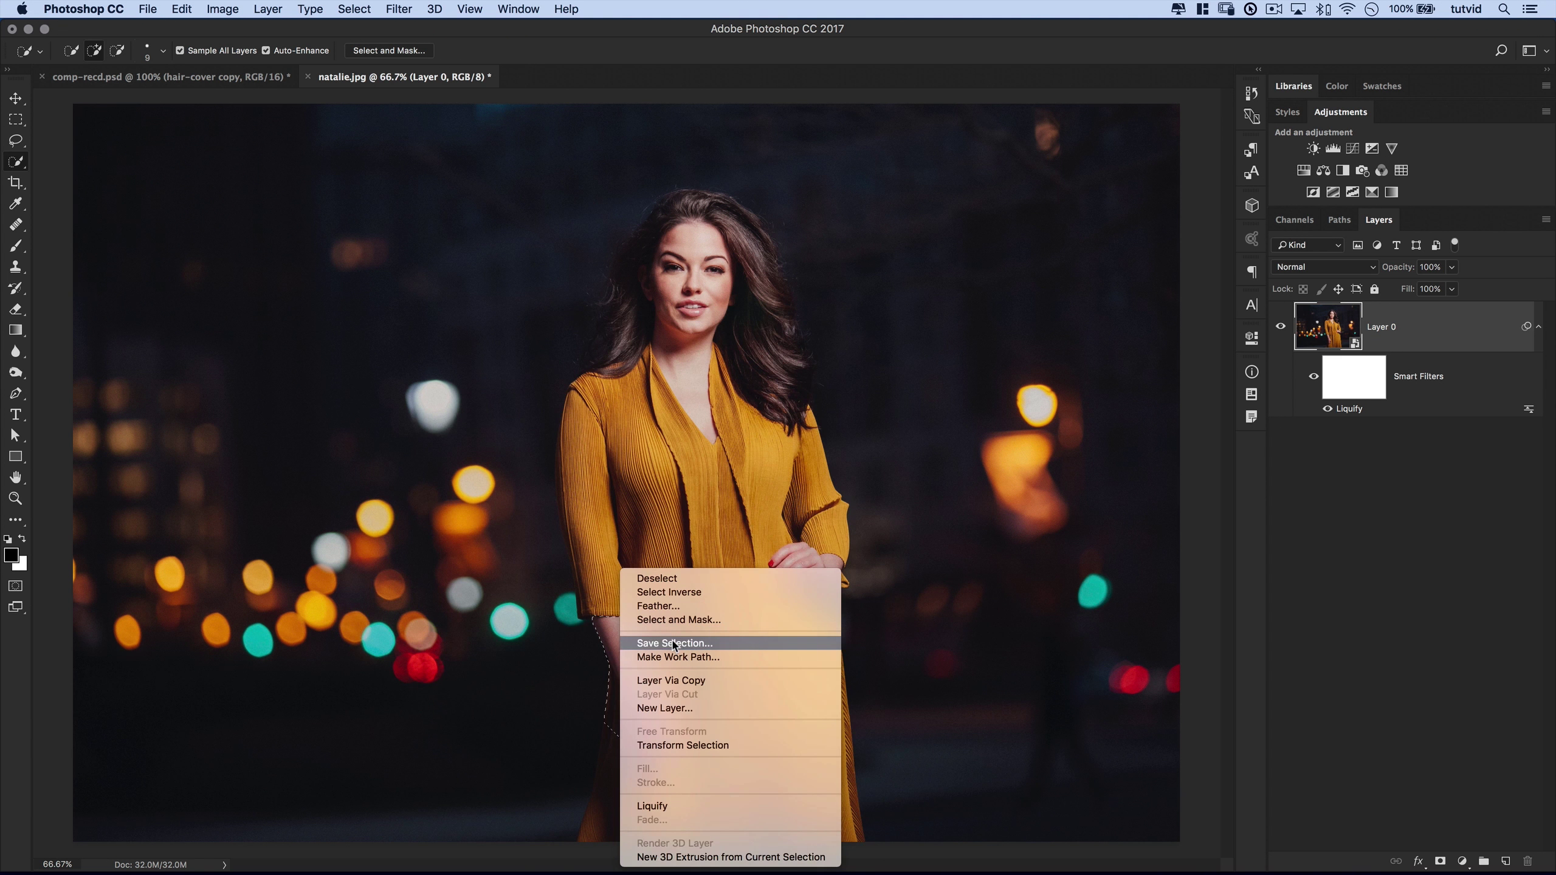
left_click(668, 642)
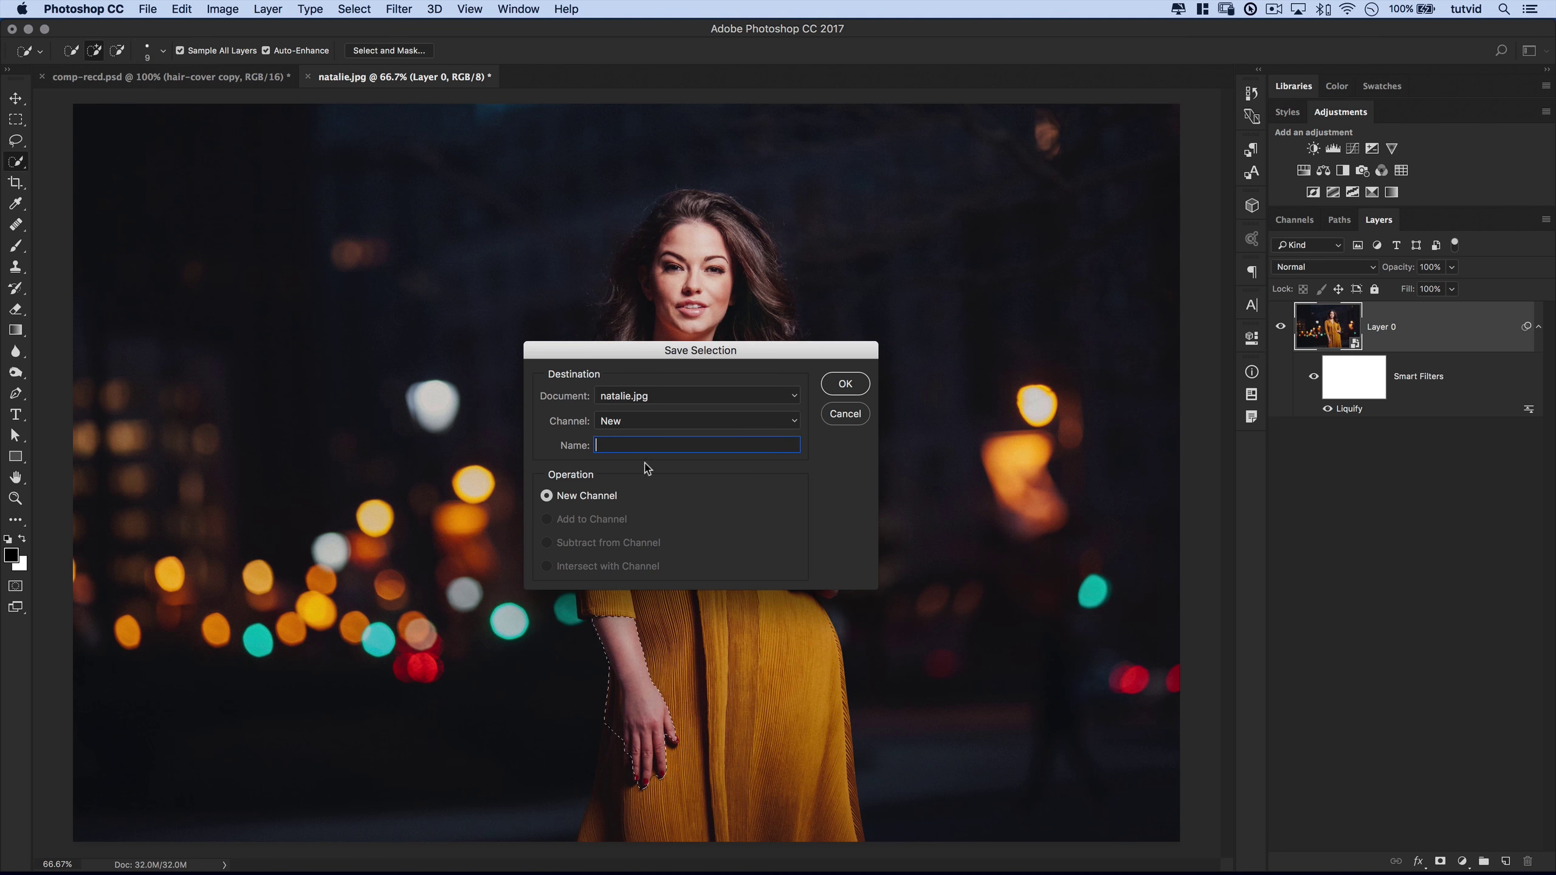
type("hand")
key("Return")
key("super+d")
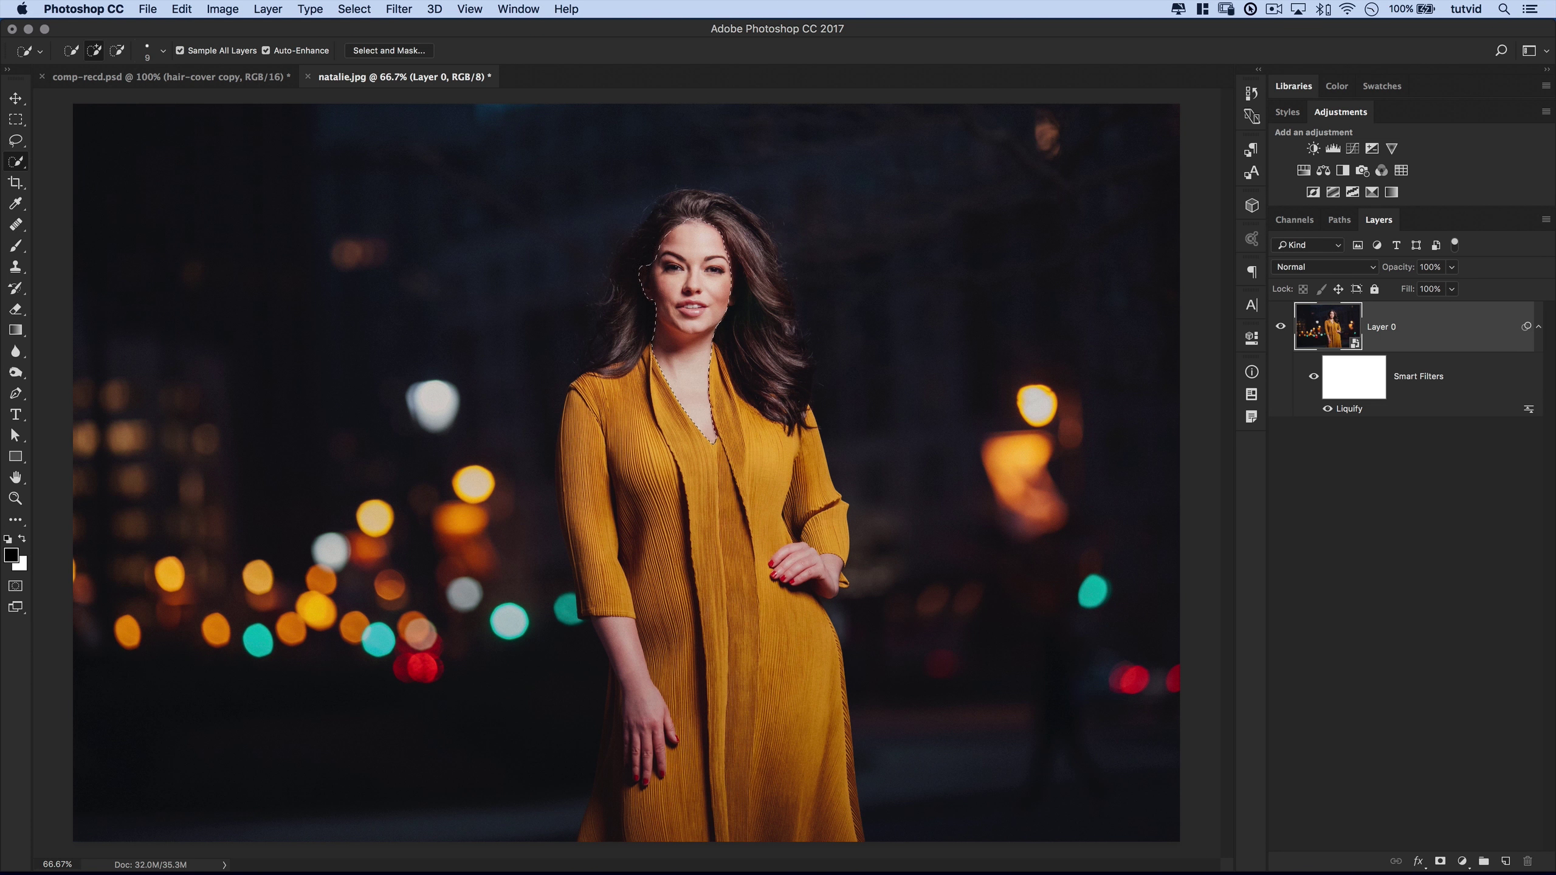
Step: Reopen the Liquify smart filter with the face and neck selected, invert the freeze mask to protect them, and hide the backdrop
double_click(1351, 409)
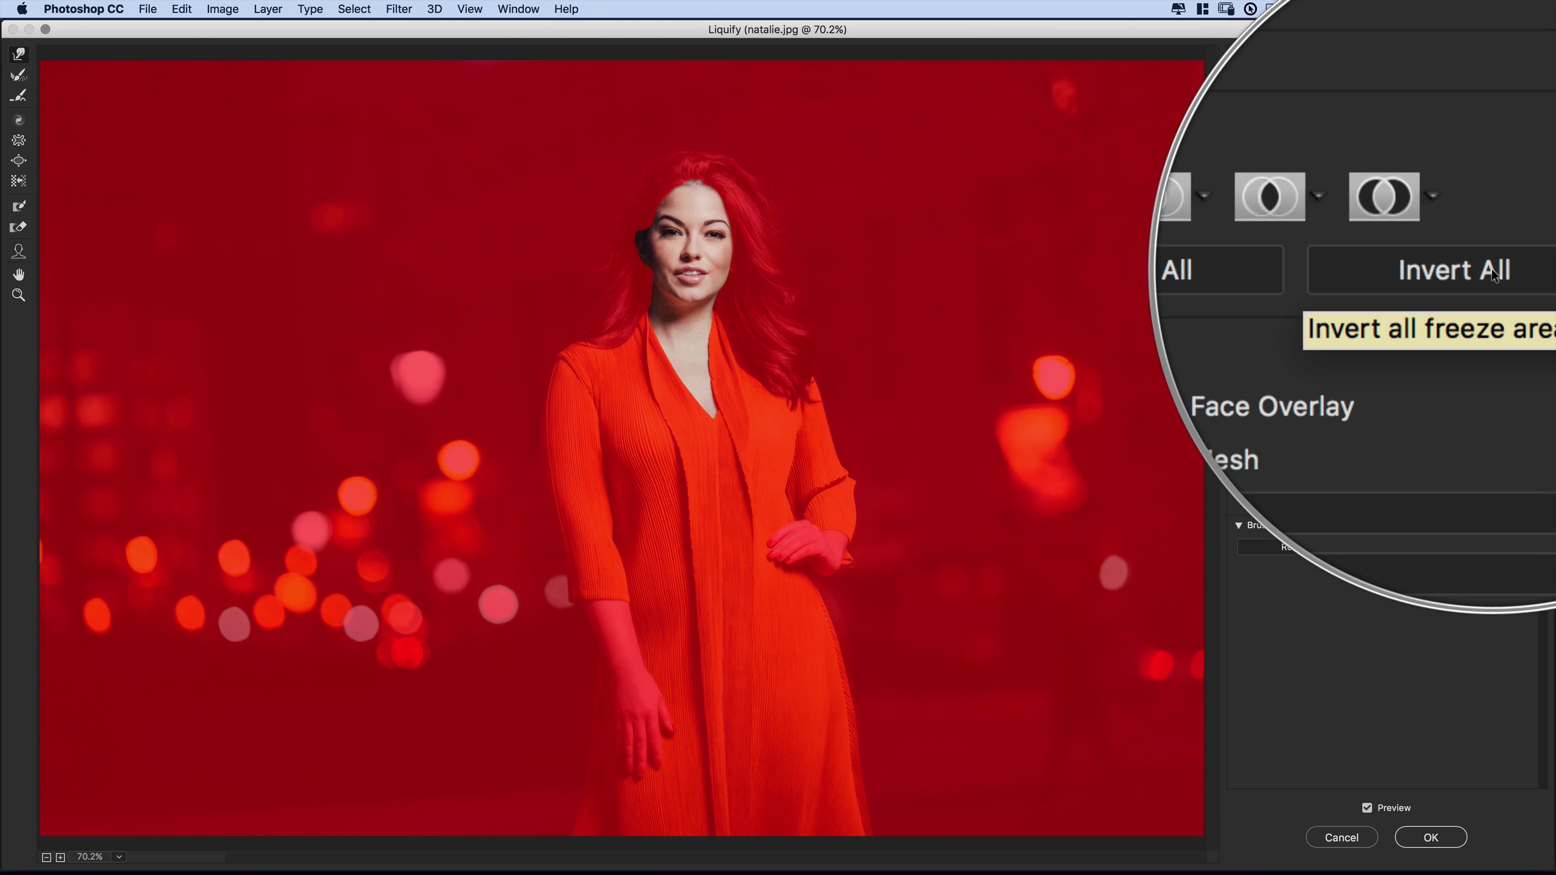
left_click(1491, 271)
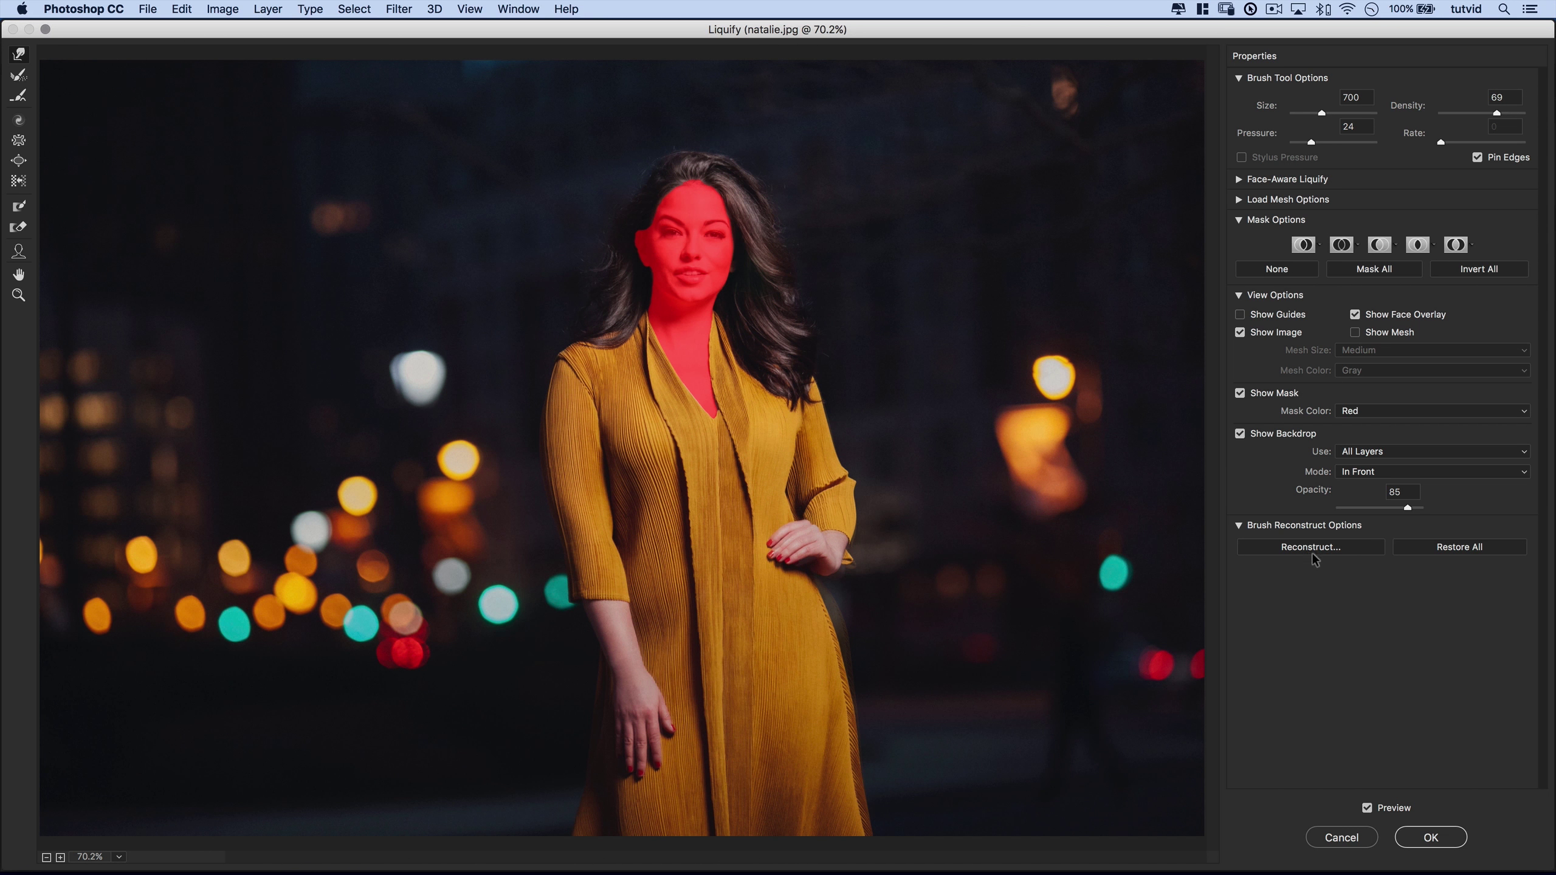
left_click(1255, 439)
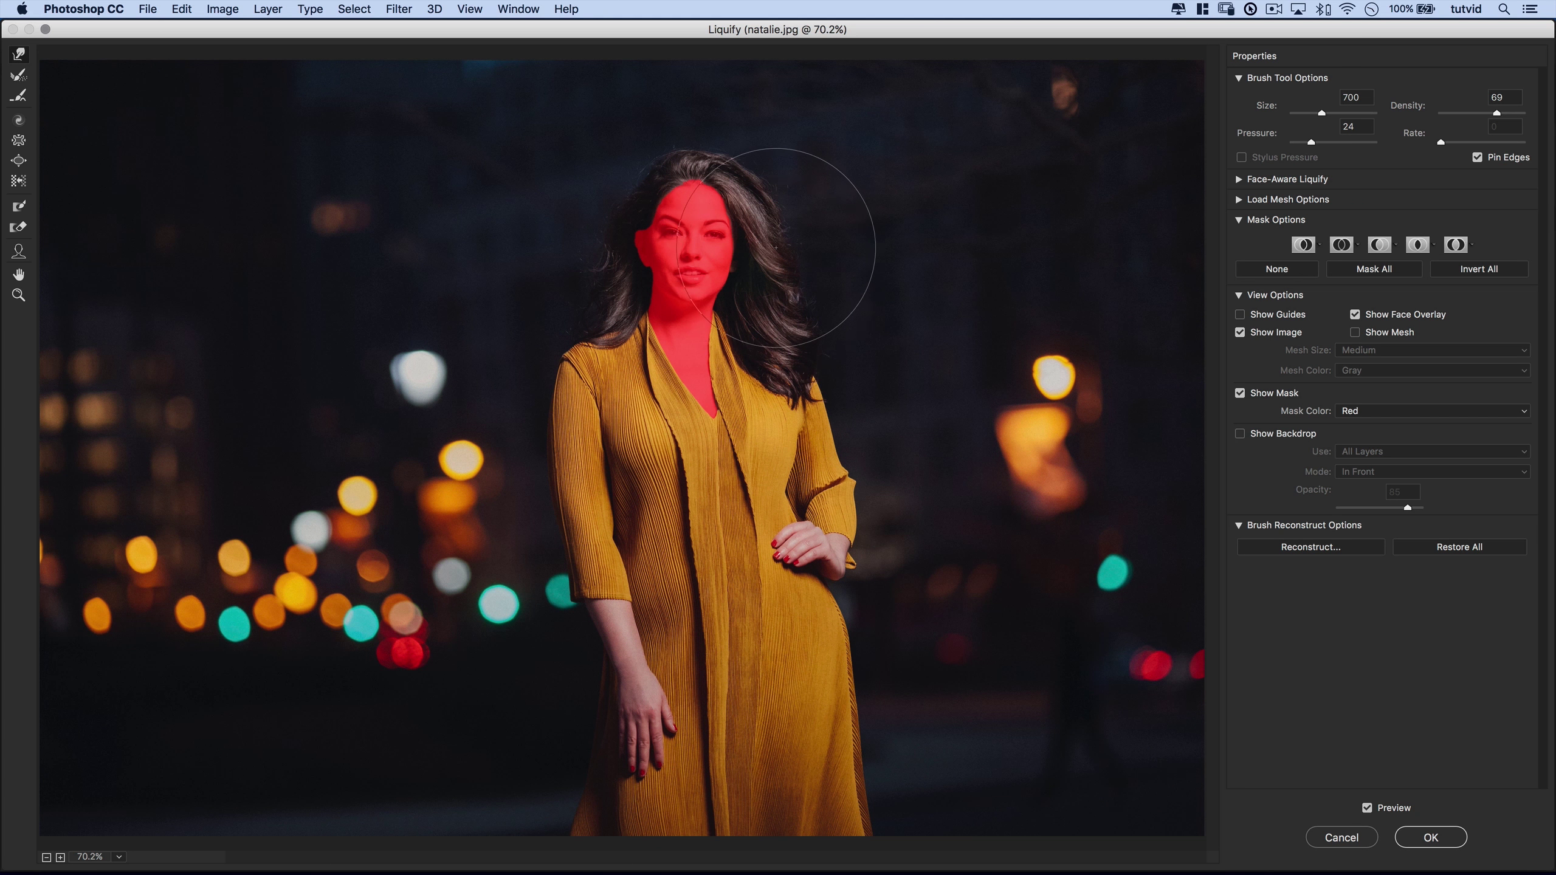
Step: Try warping the hair around the frozen face with the 700 brush, and undo the warp
mouse_move(796, 238)
left_mouse_down()
mouse_move(976, 214)
mouse_move(777, 278)
mouse_move(838, 278)
mouse_move(659, 244)
mouse_move(560, 253)
mouse_move(975, 253)
mouse_move(490, 292)
mouse_move(716, 336)
mouse_move(700, 265)
mouse_move(728, 339)
left_mouse_up()
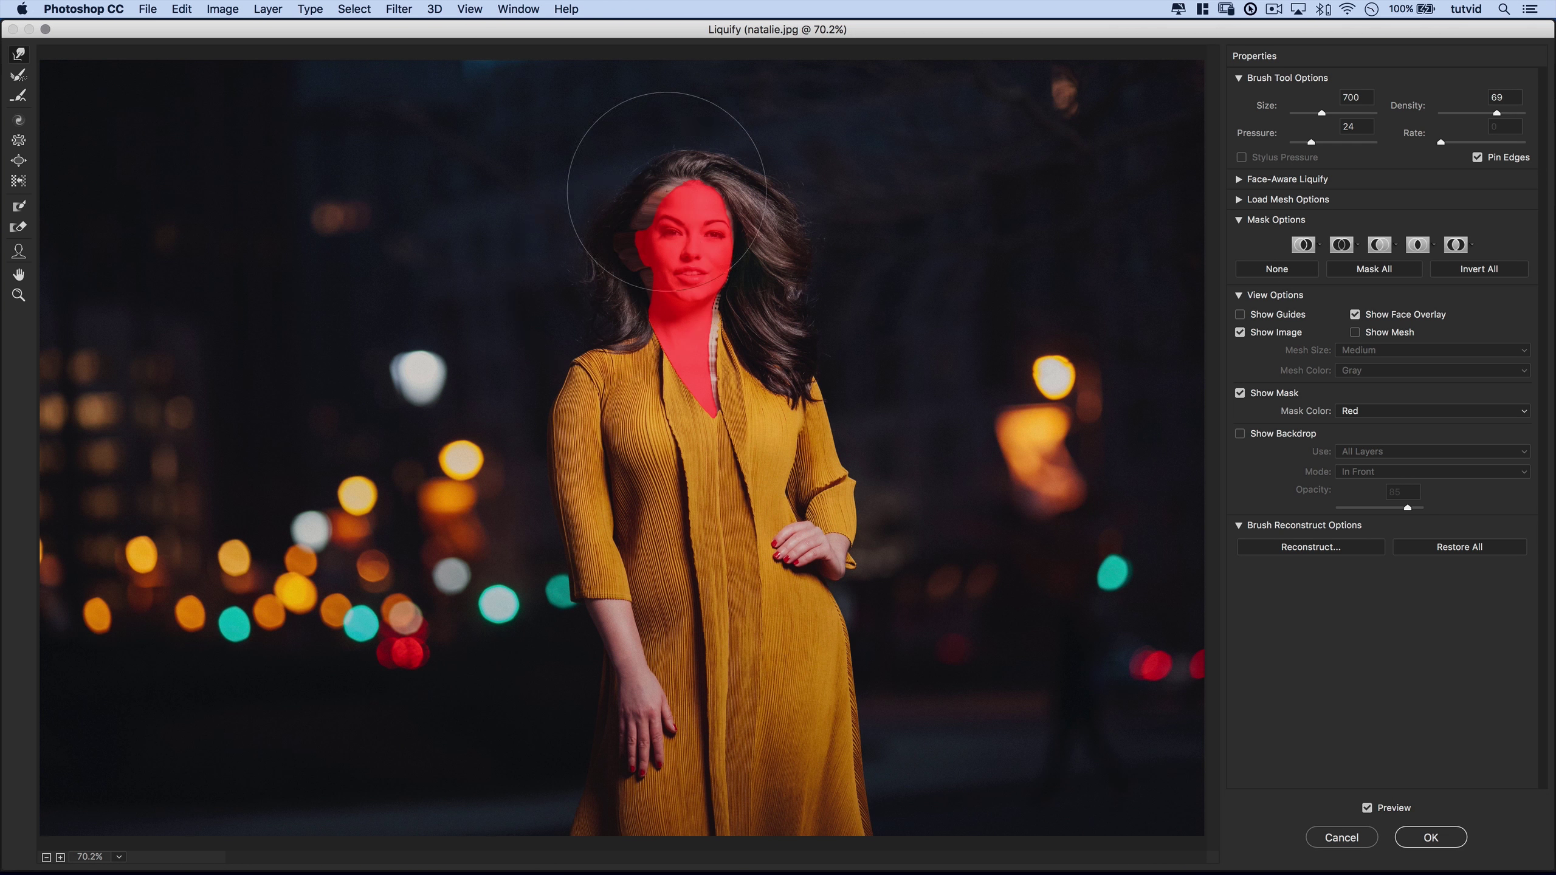
key("super+z")
key("alt")
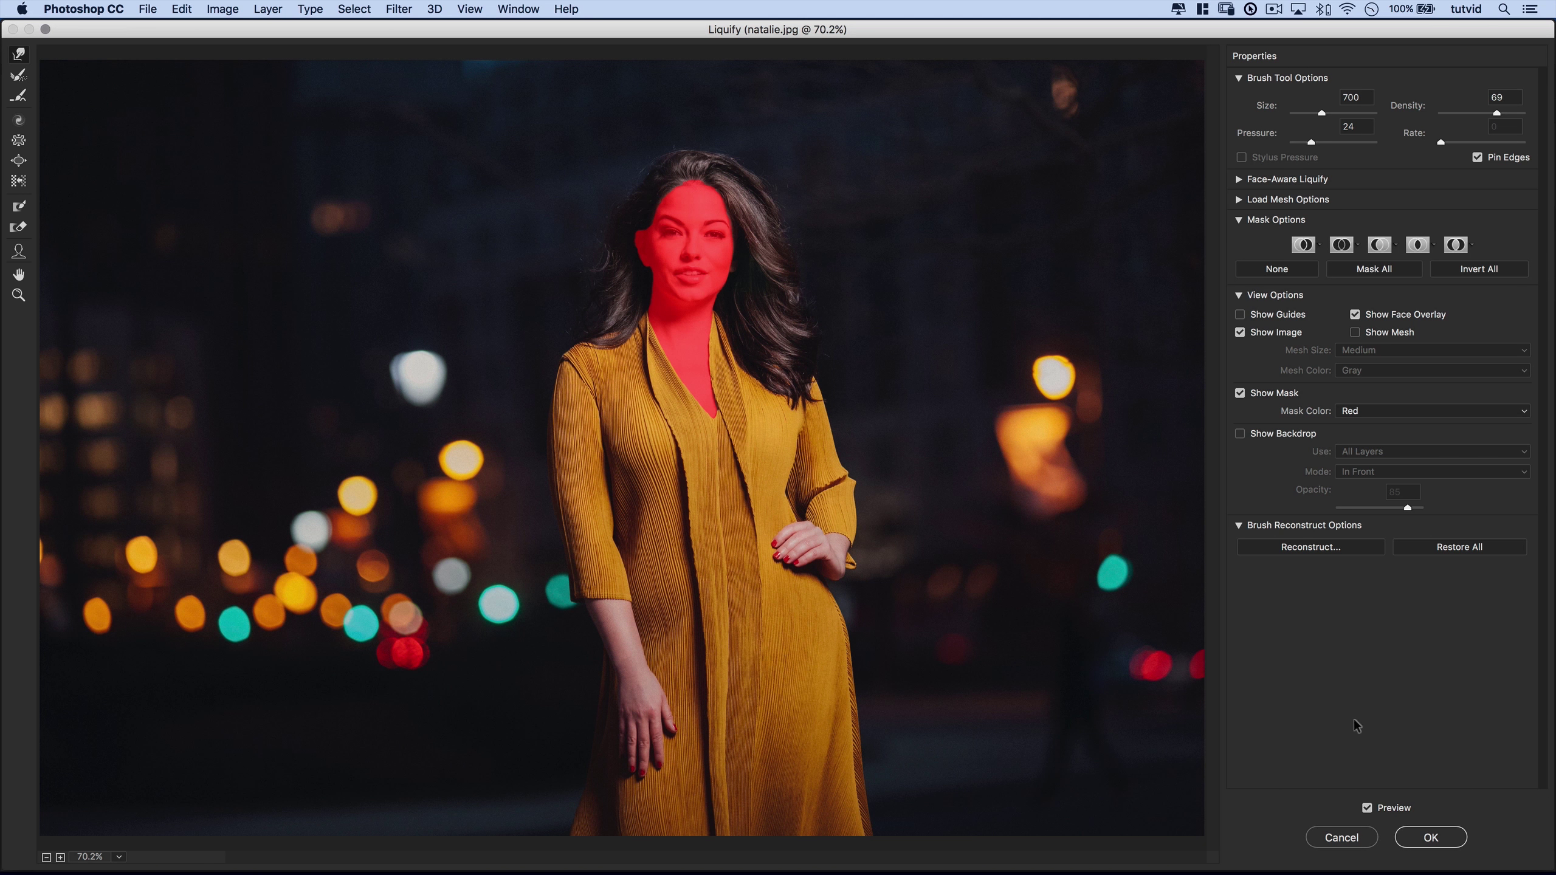
Step: Replace the freeze mask with the saved "hand" channel and invert it so only the hand and forearm are frozen
left_click(1279, 268)
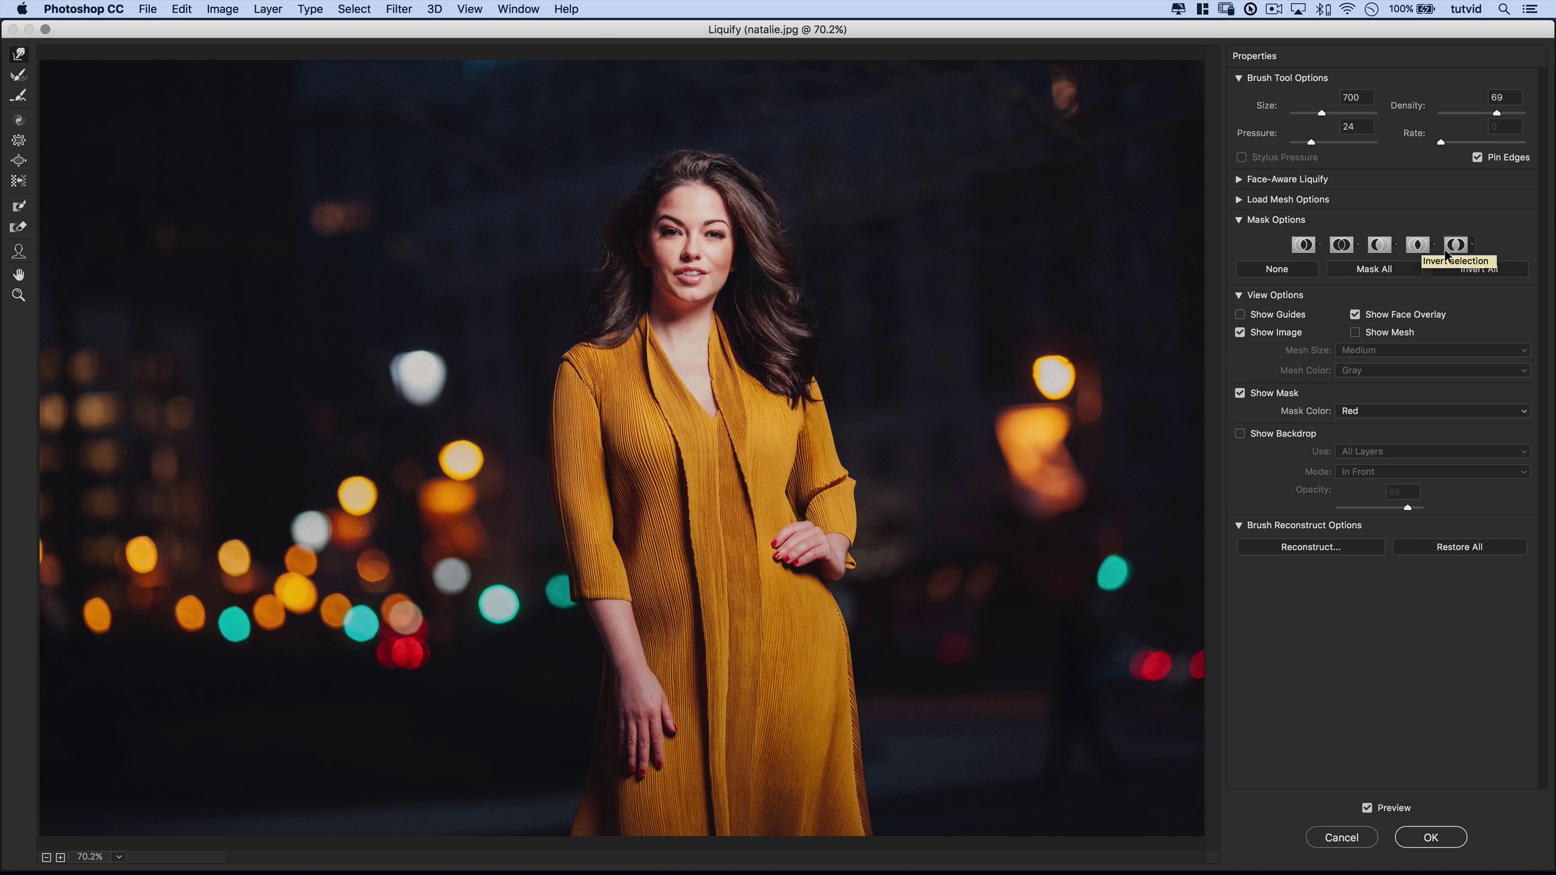
left_click(1319, 248)
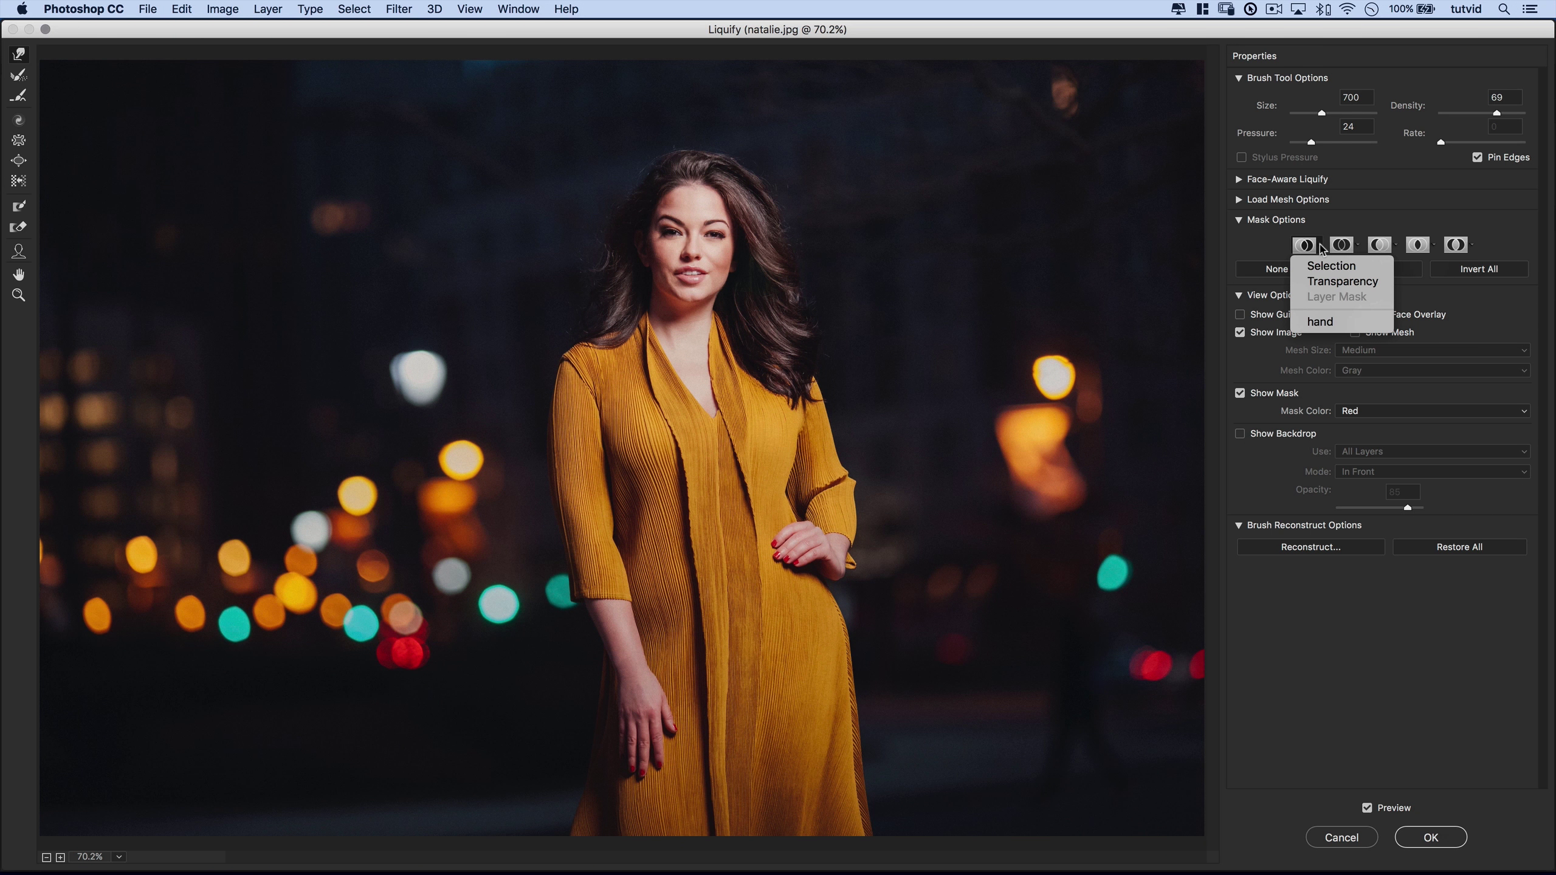
left_click(1321, 245)
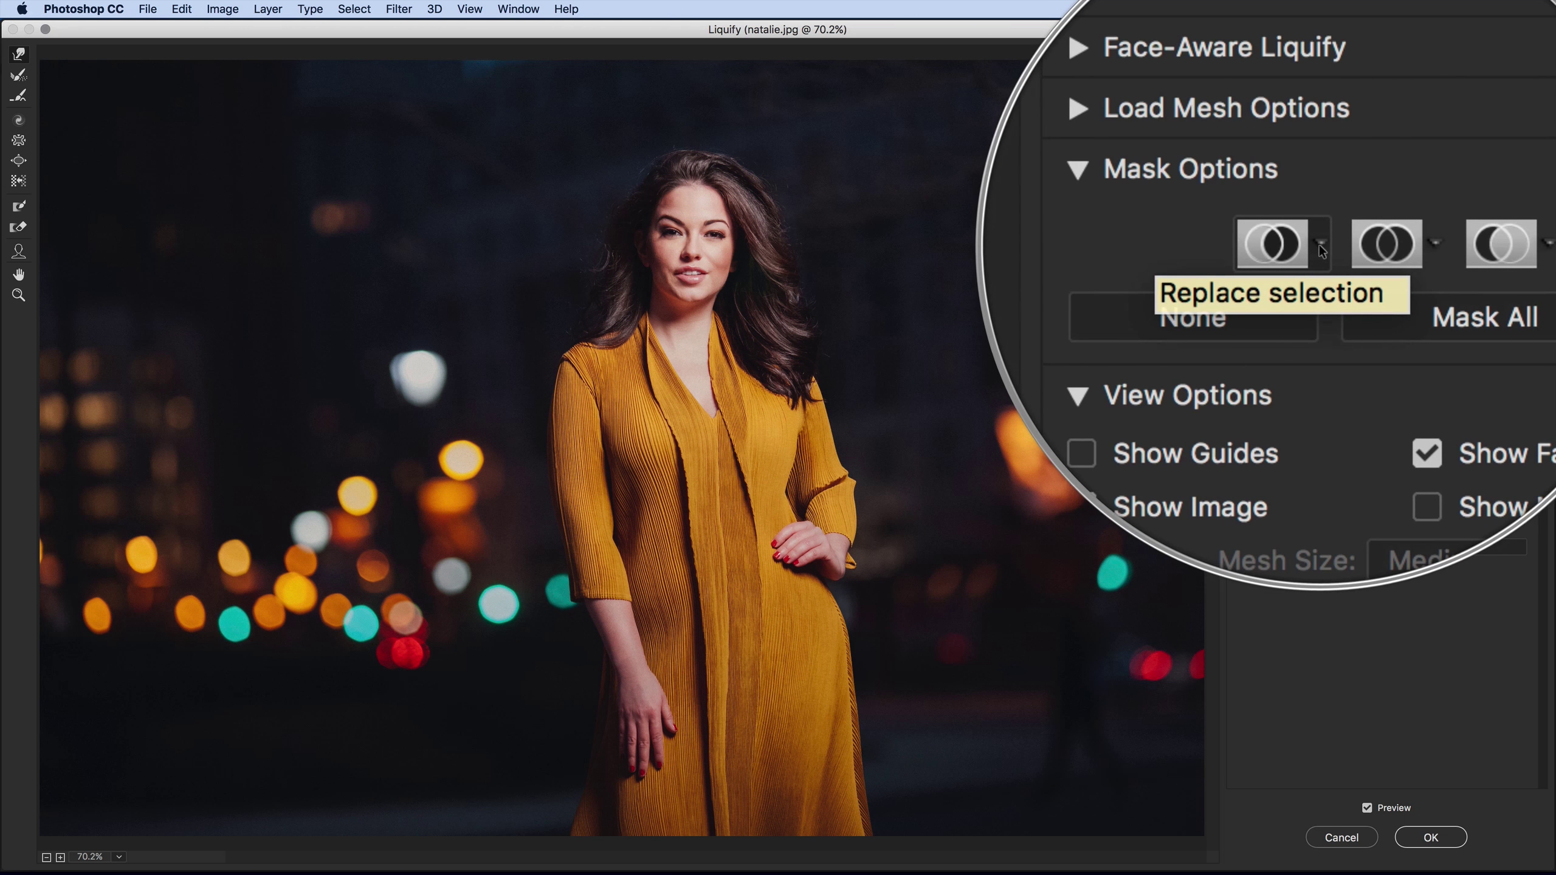
left_click(1320, 246)
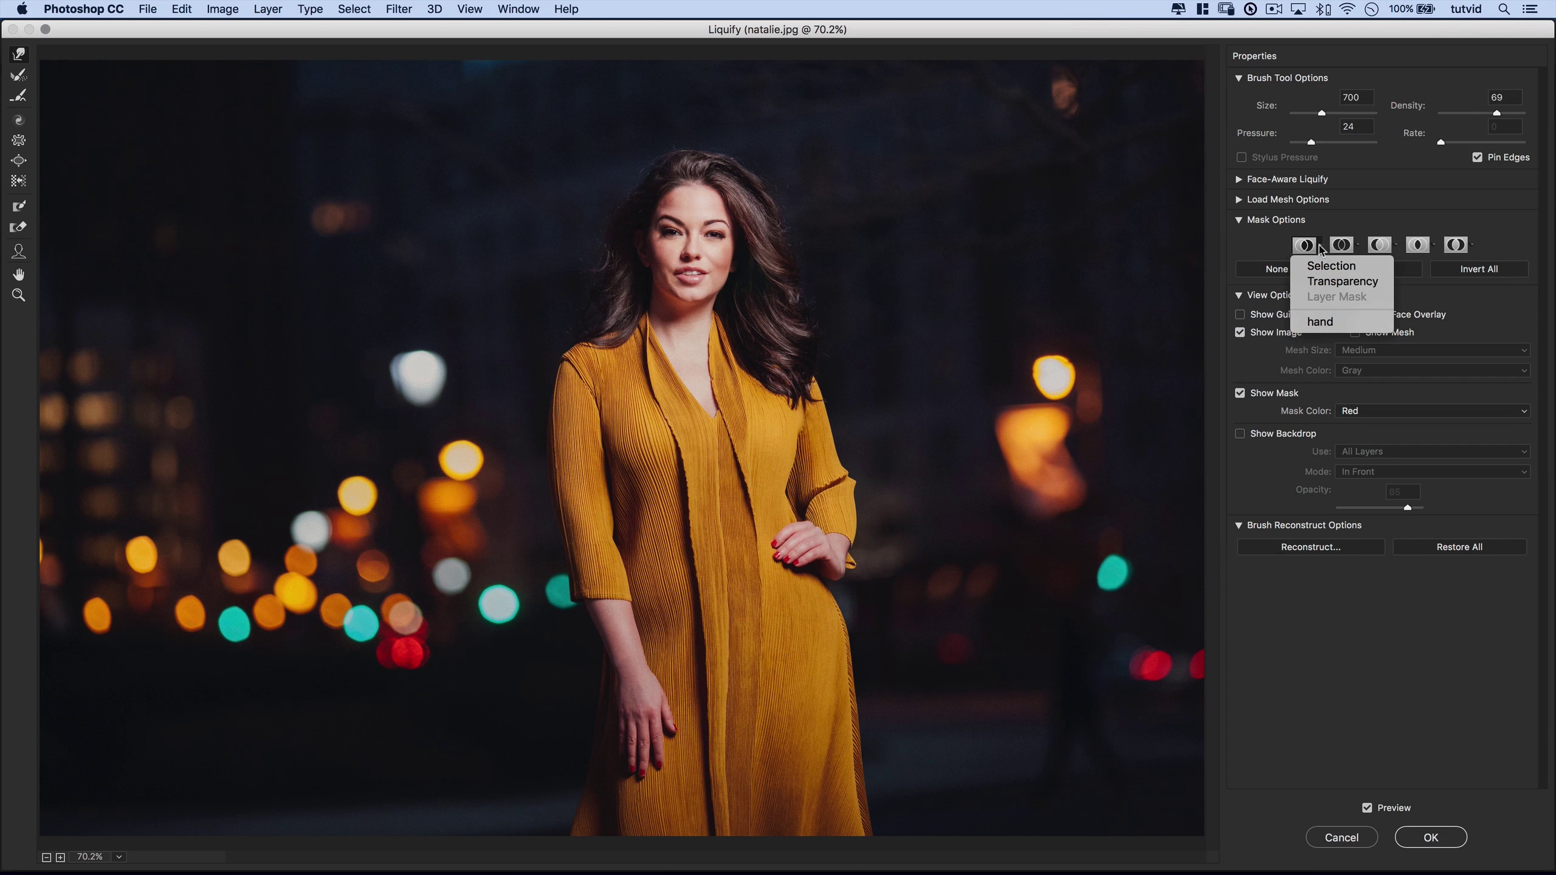
left_click(1324, 323)
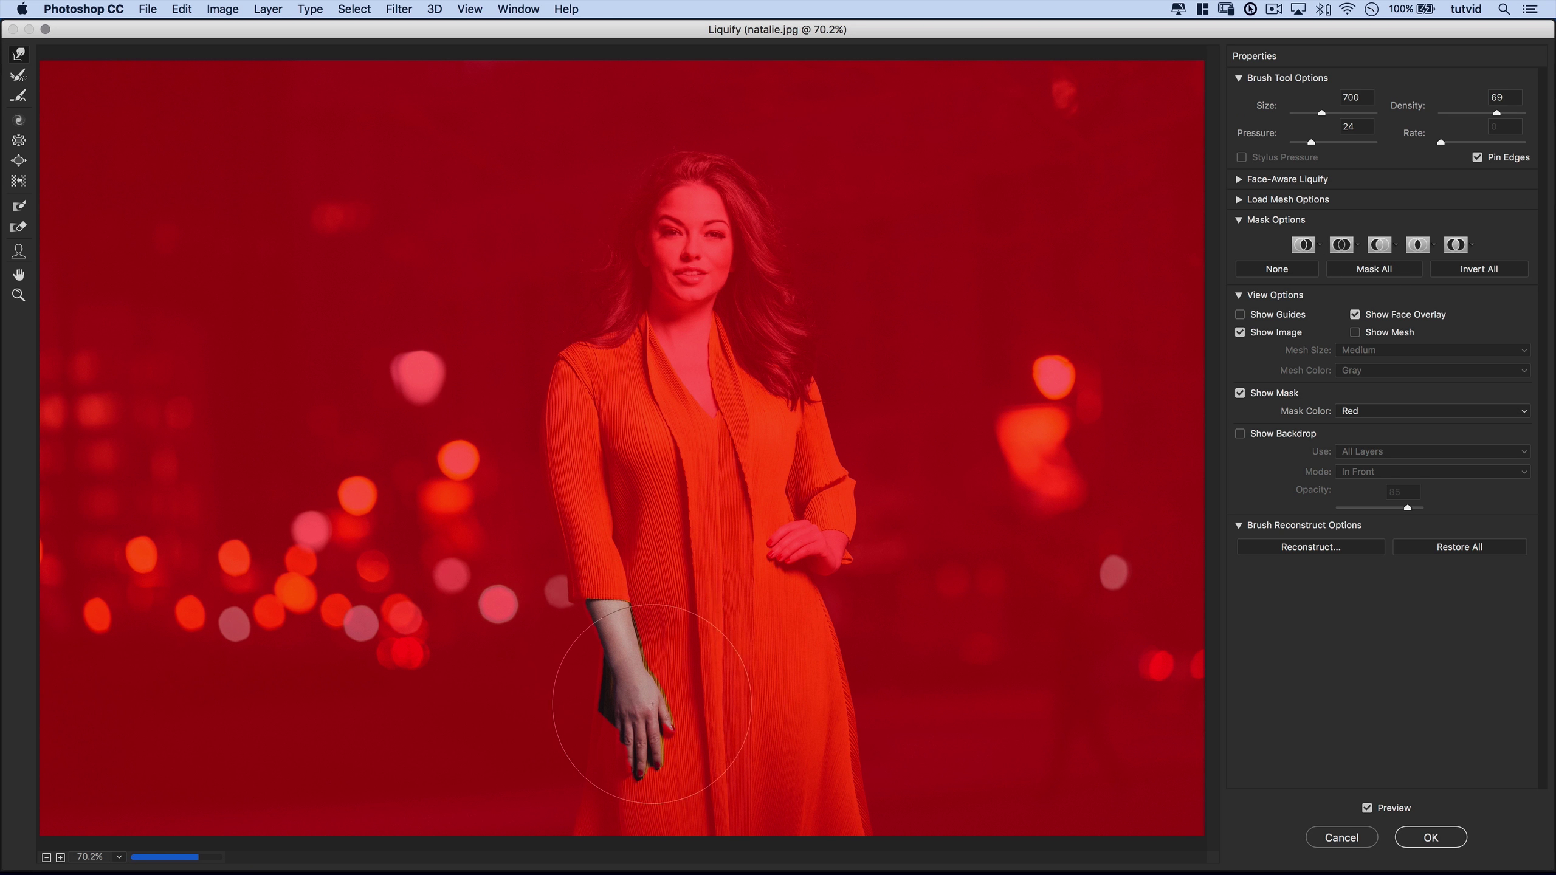
left_click(1477, 273)
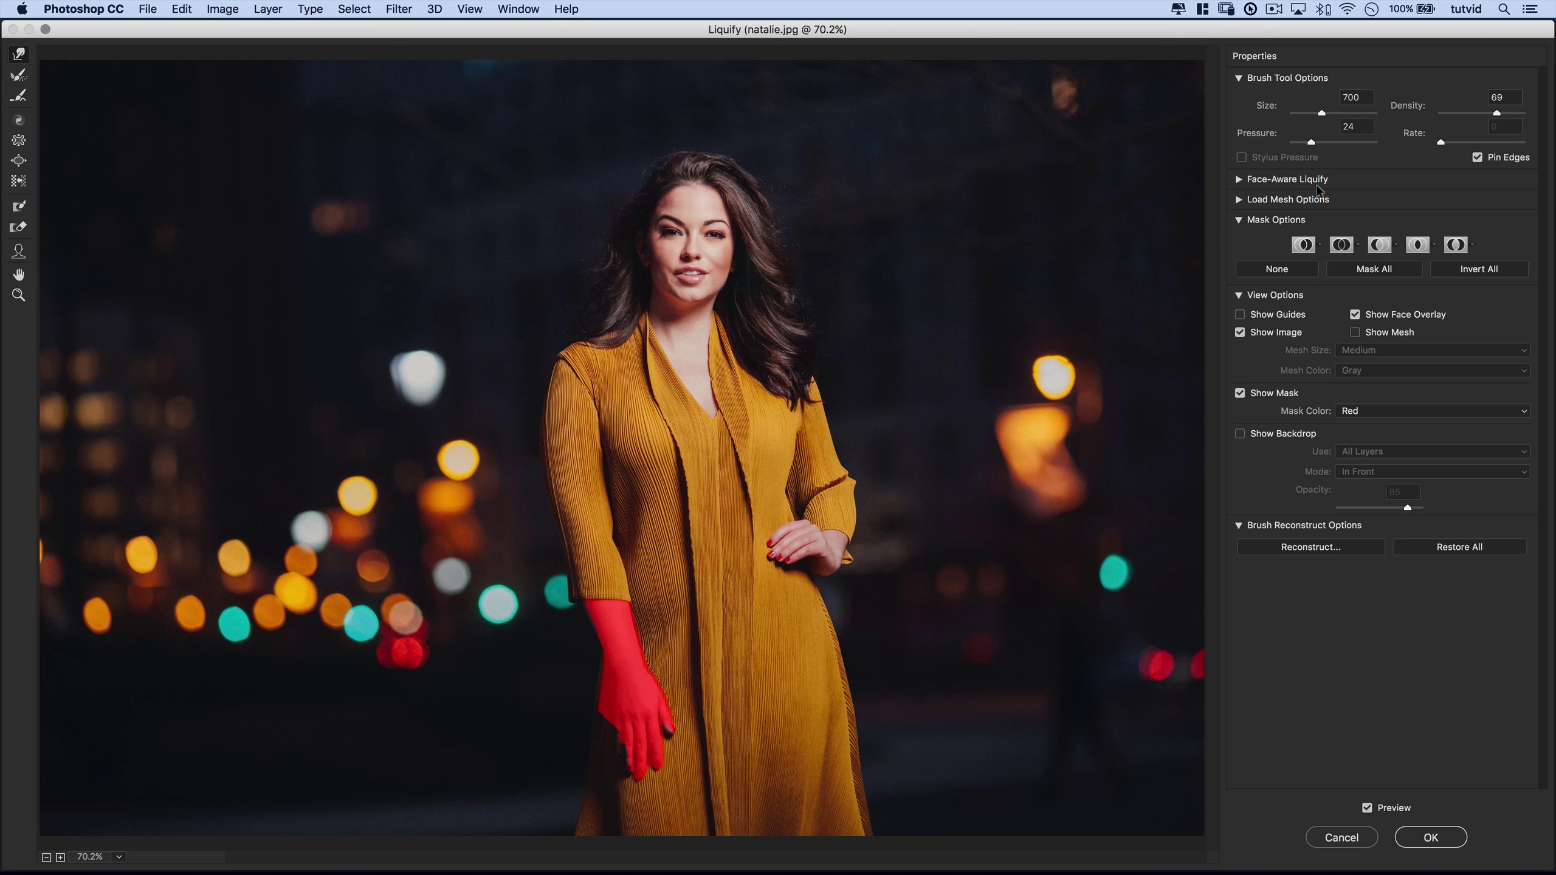
Step: Clear the hand's freeze mask and apply the Liquify filter
left_click(1288, 270)
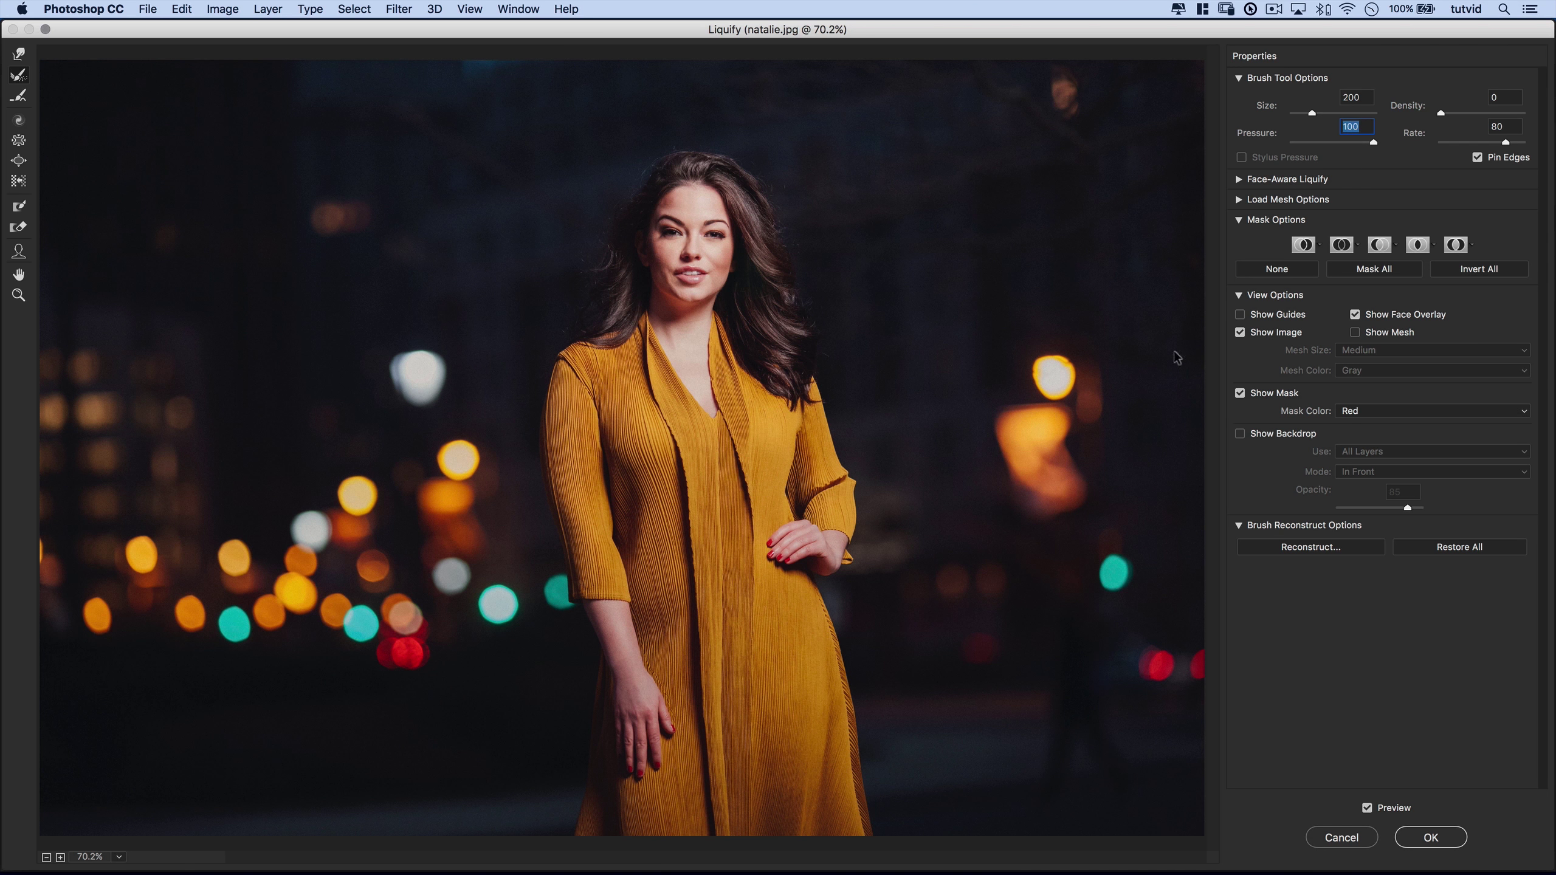
key("Return")
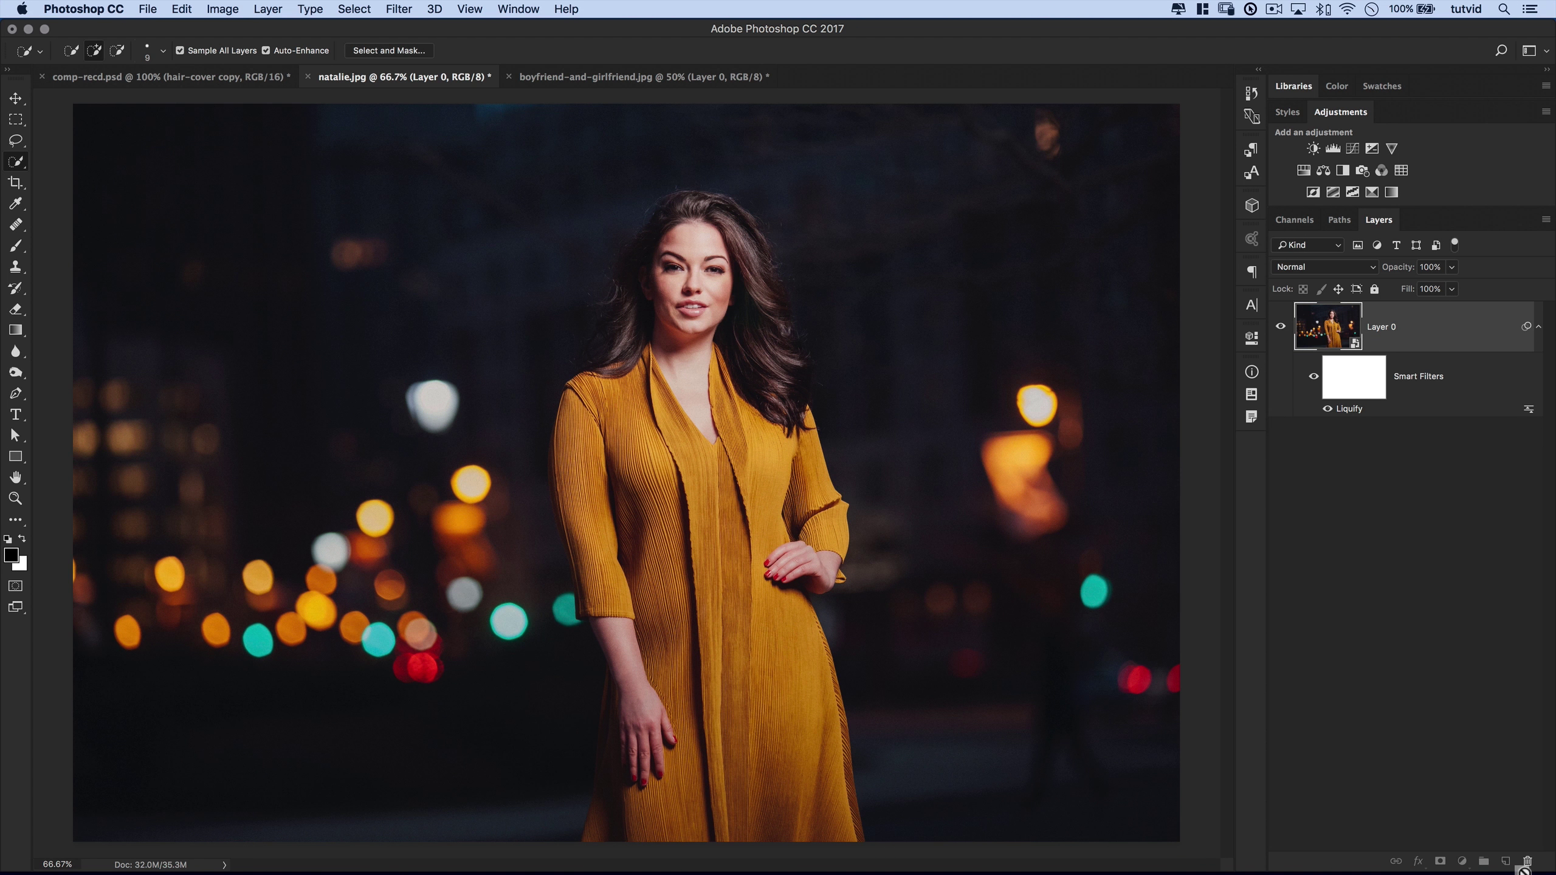
Step: Delete the smart filters from Layer 0 and open a new Liquify session to work on the face
left_click_drag(1529, 860, 1529, 860)
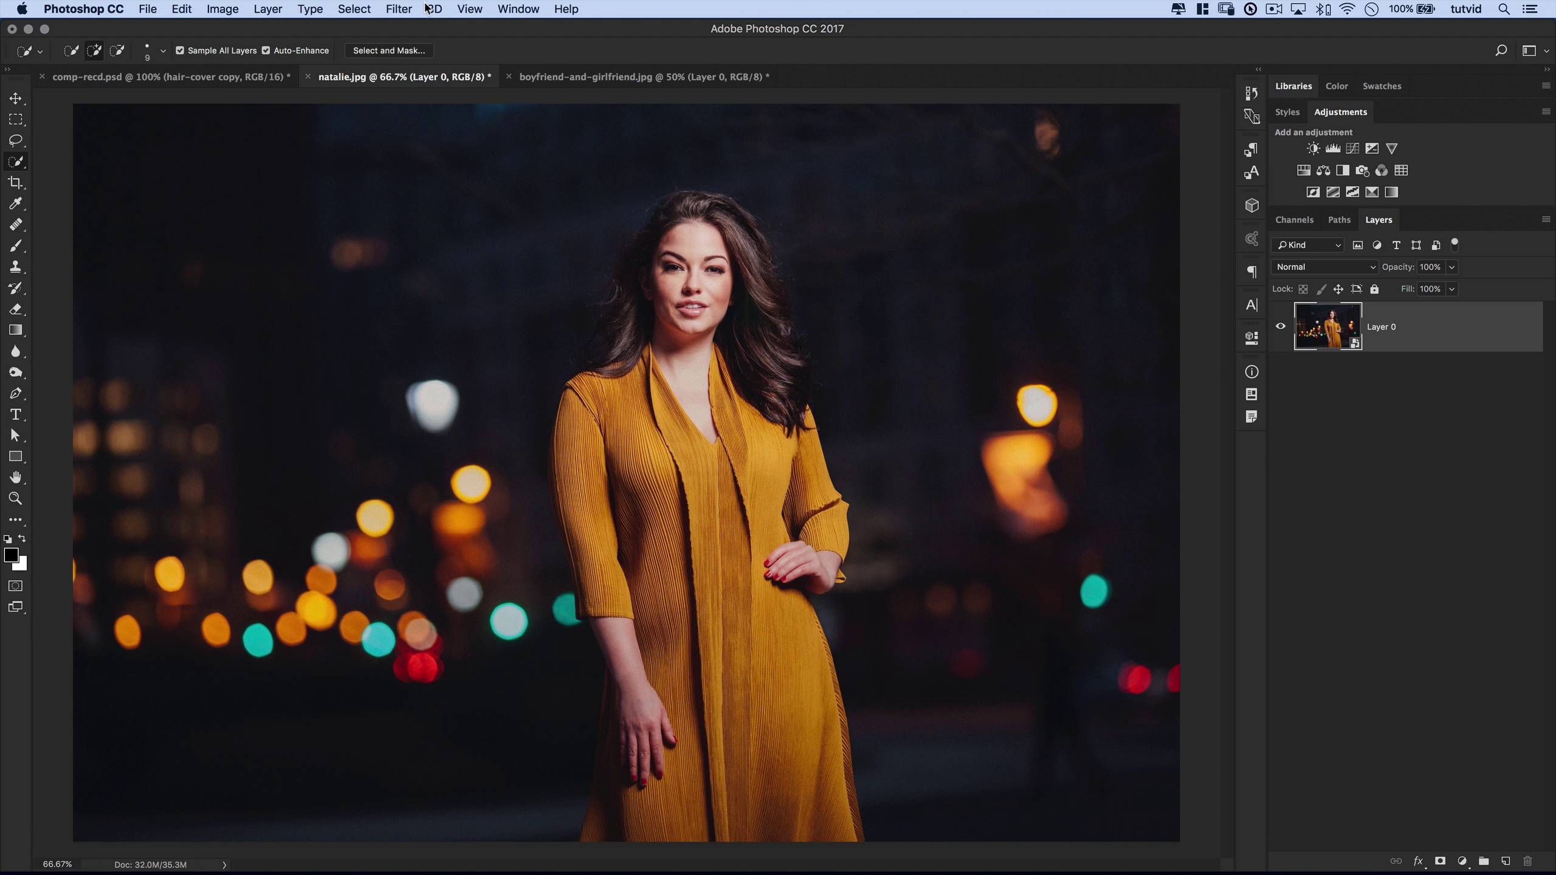
left_click(405, 9)
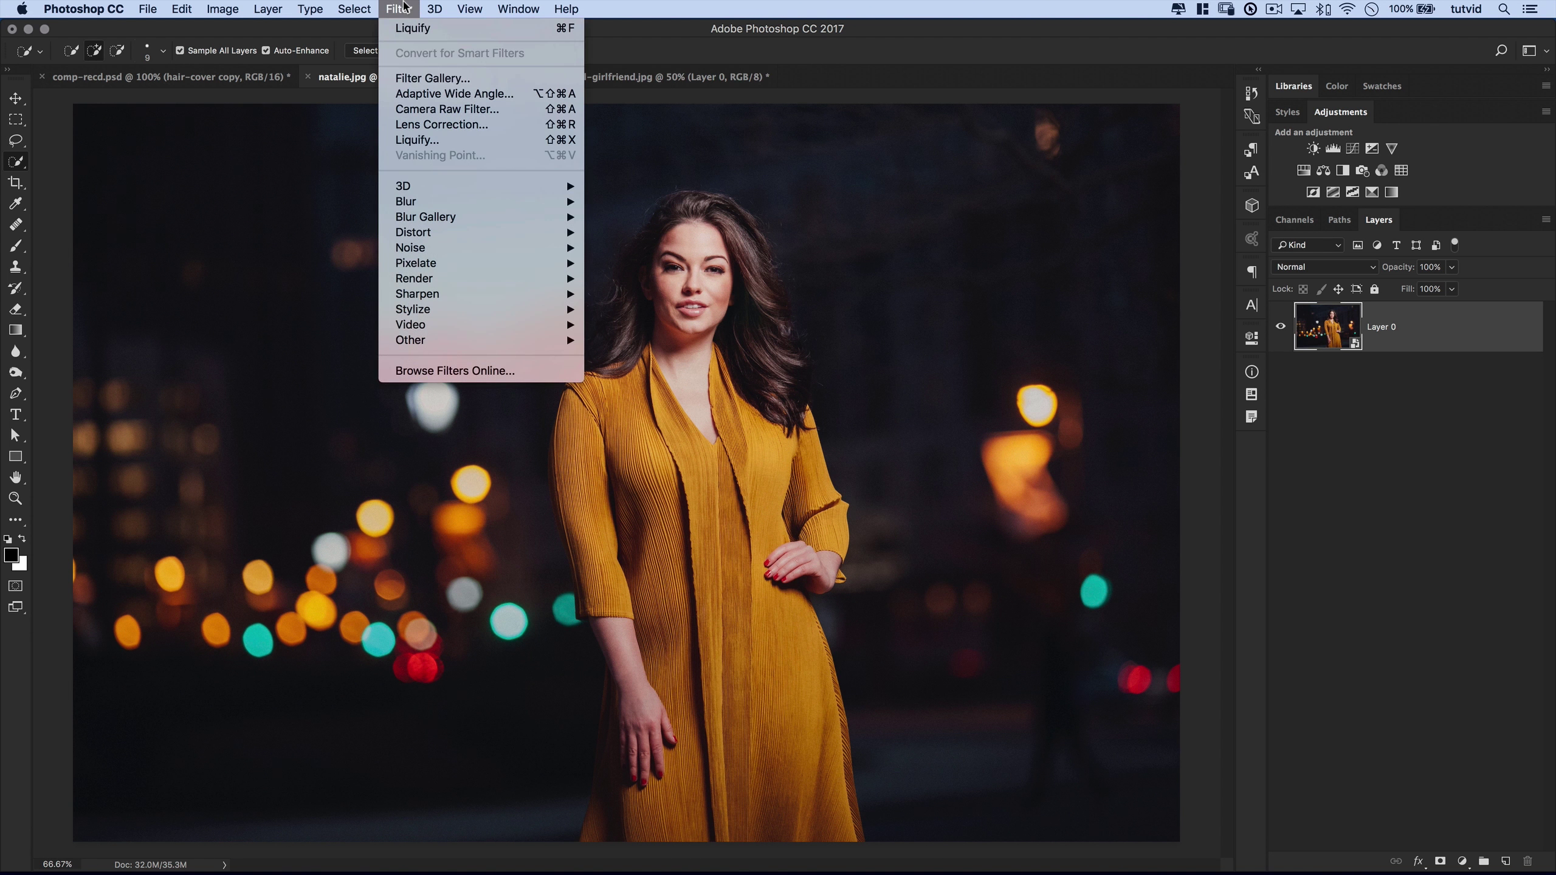
left_click(453, 141)
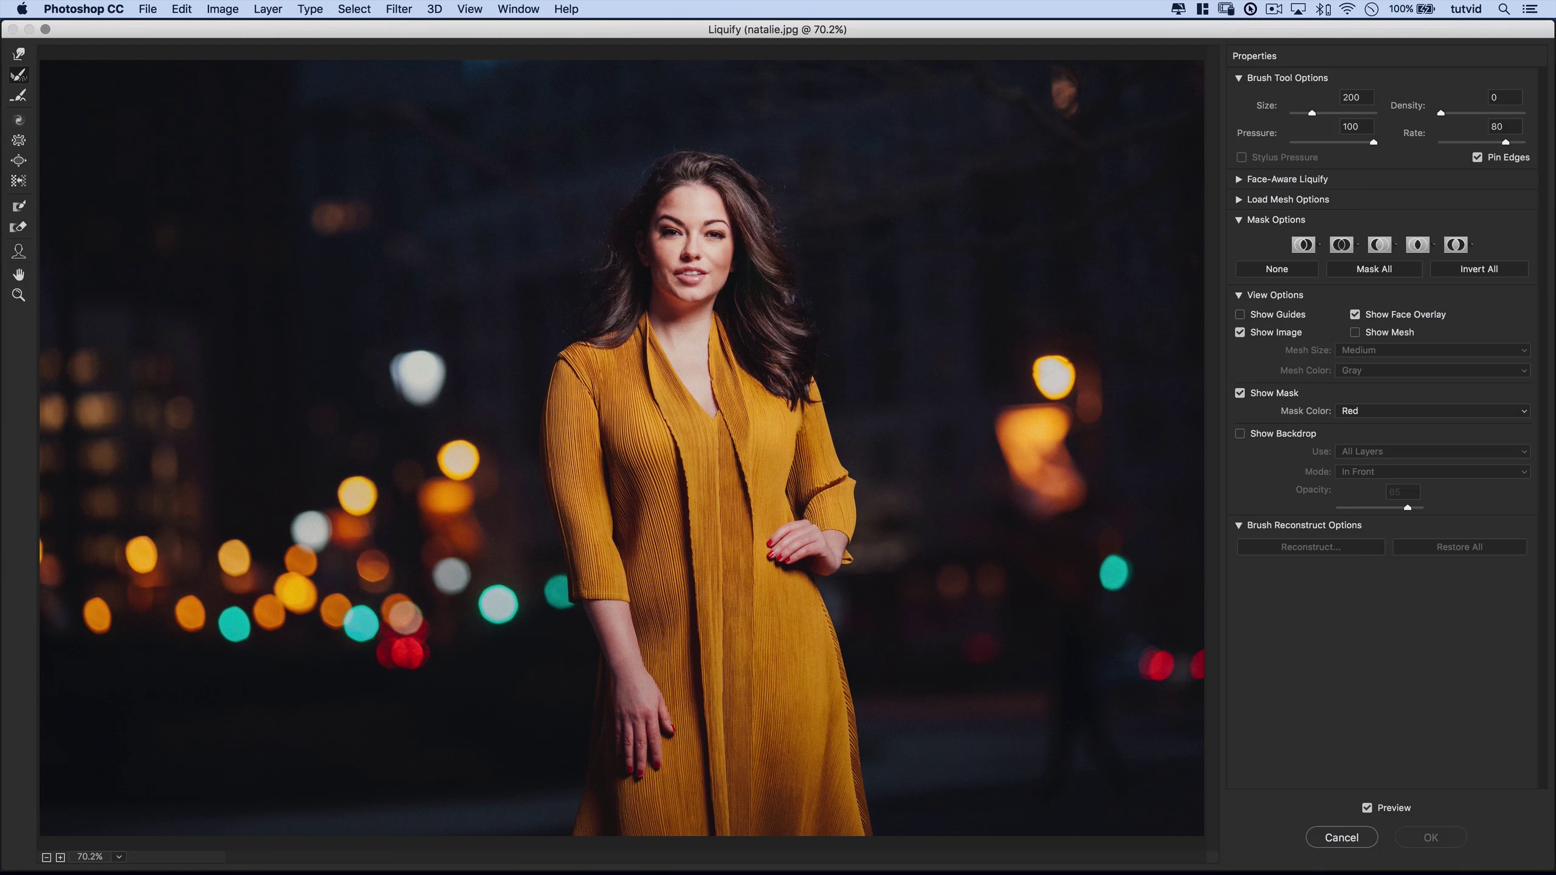
key("super+equal")
key("super+equal")
key("super+equal")
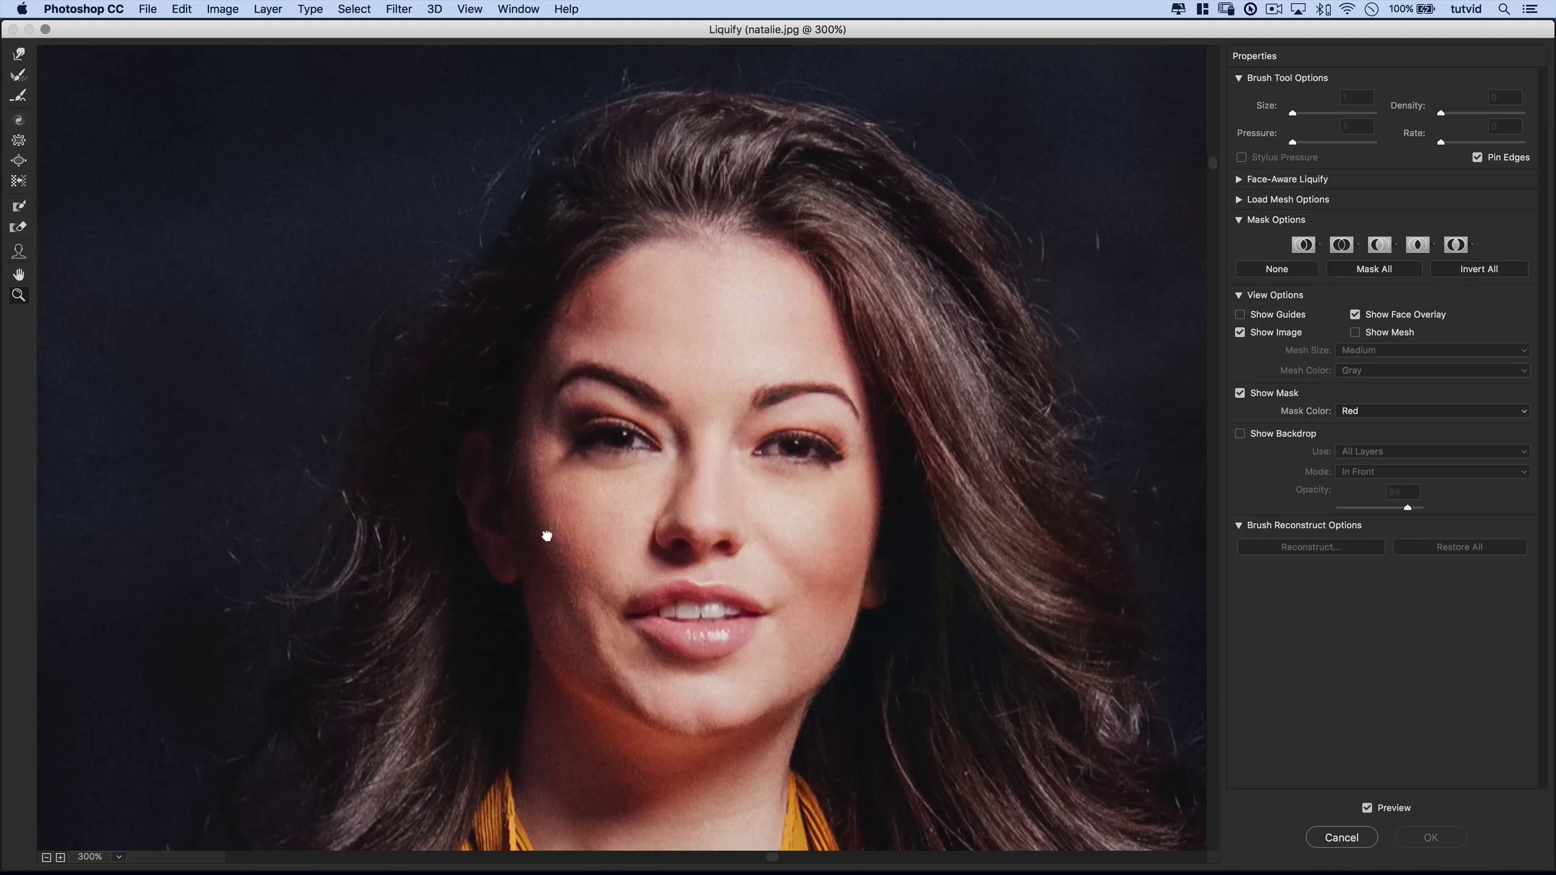
left_click_drag(549, 538, 504, 435)
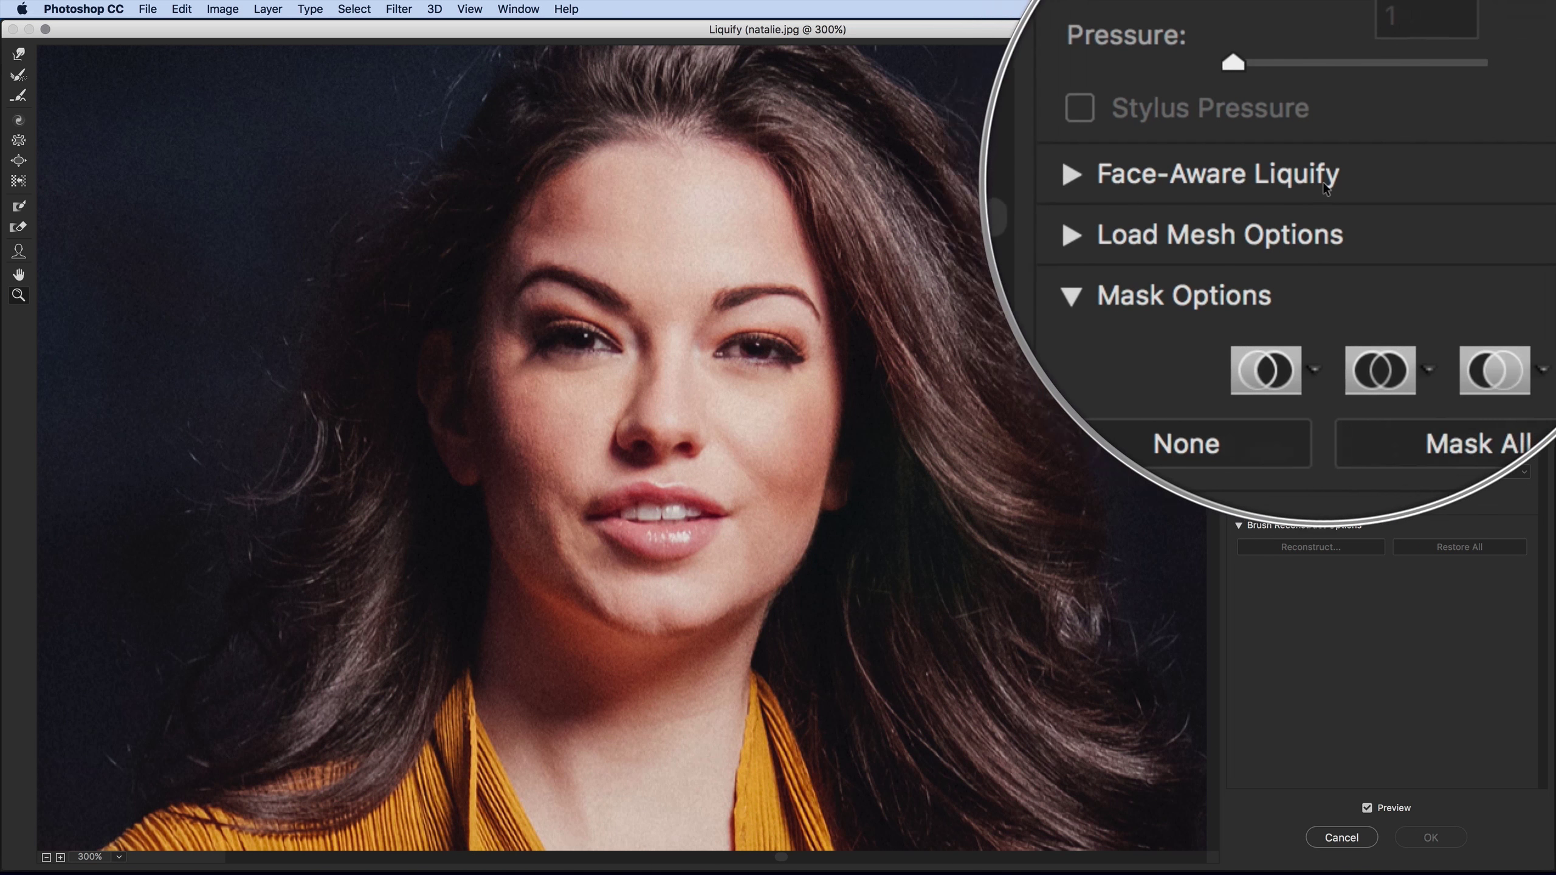
Step: Collapse the mask, view and eye options, and set Face-Aware Forehead to -6, Chin Height to -54, Jawline to -4 and Face Width to -47
left_click(1240, 220)
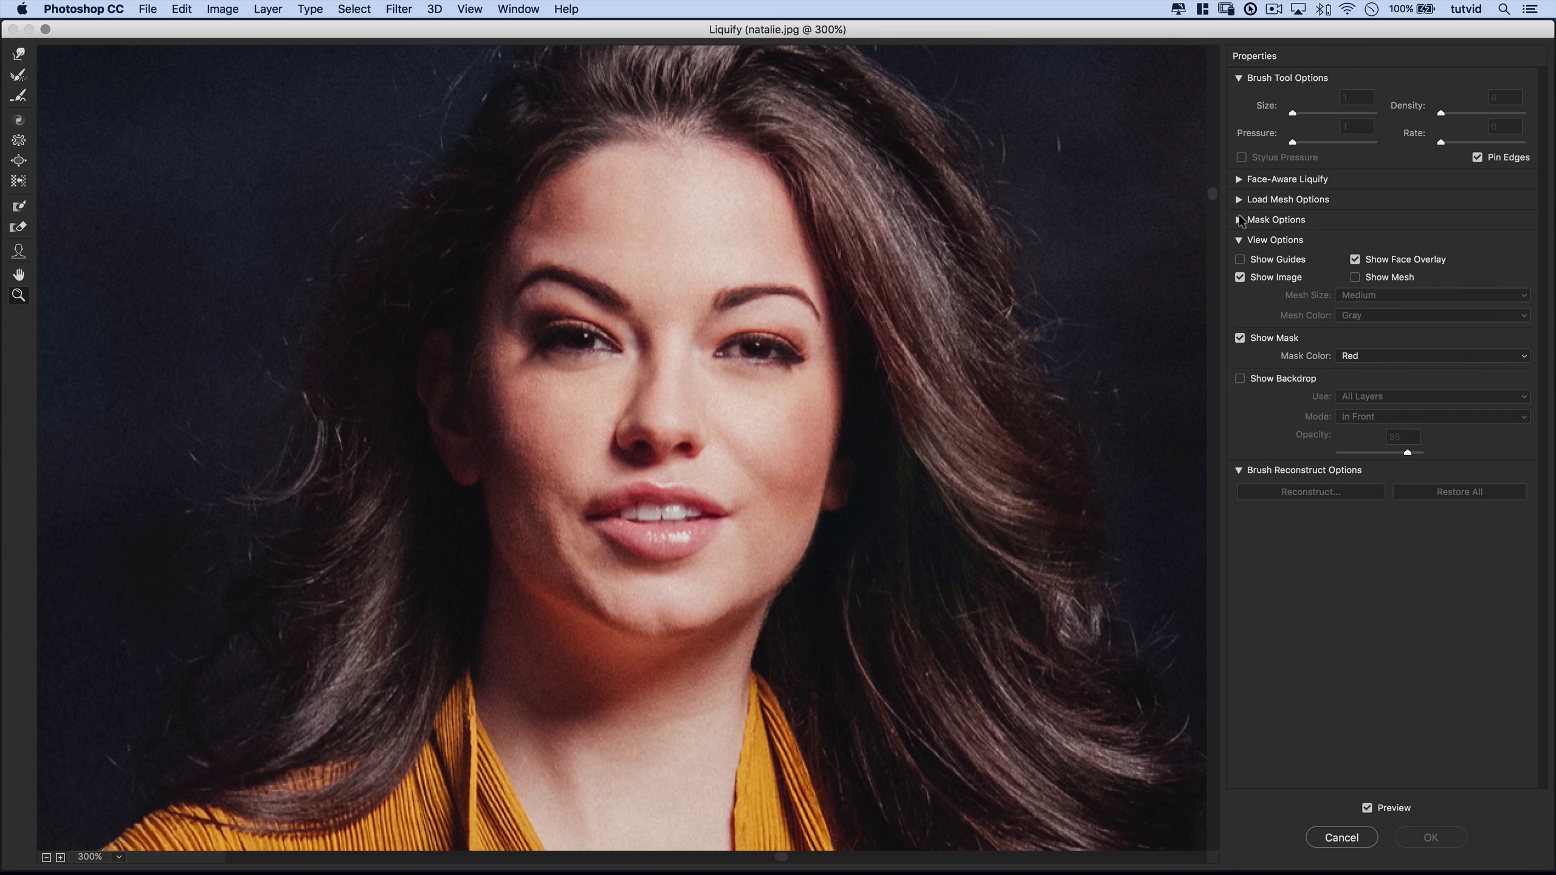
left_click(1238, 238)
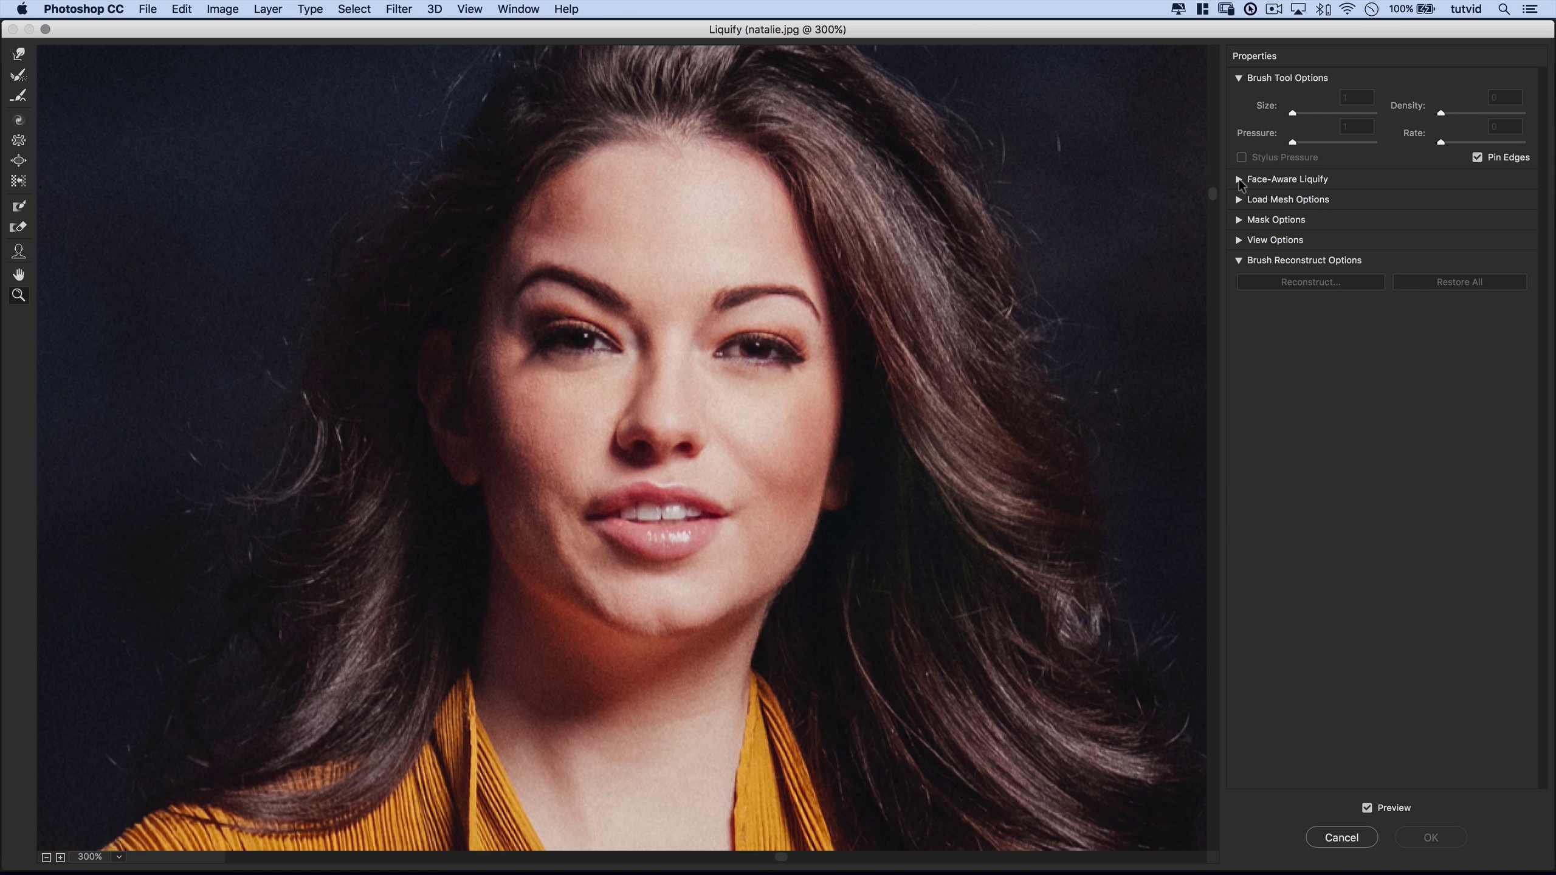
left_click(1240, 180)
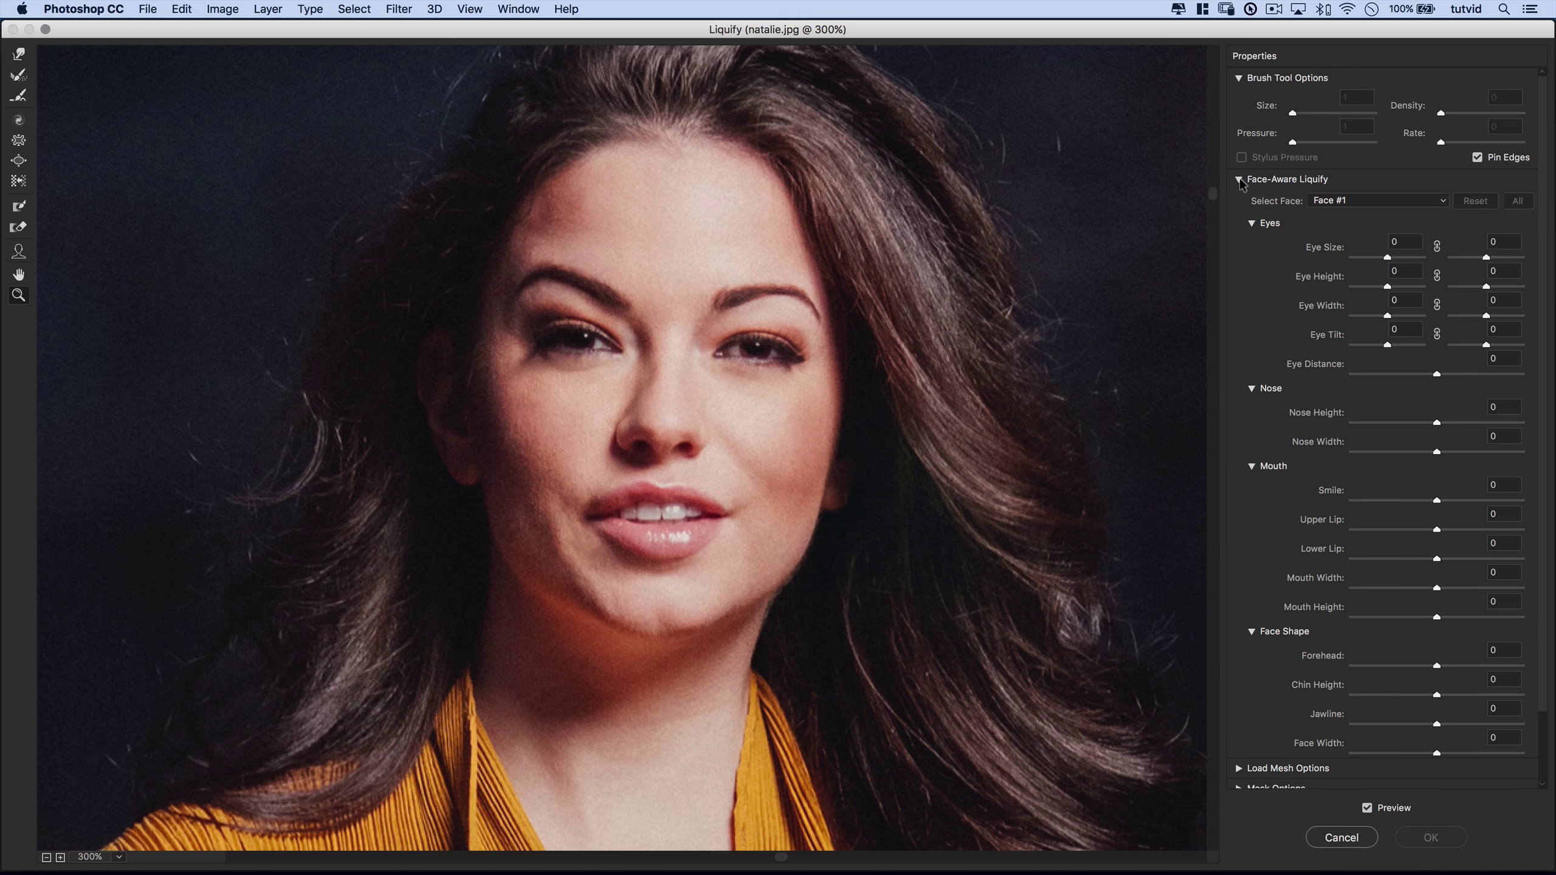
left_click(1351, 202)
left_click(1255, 223)
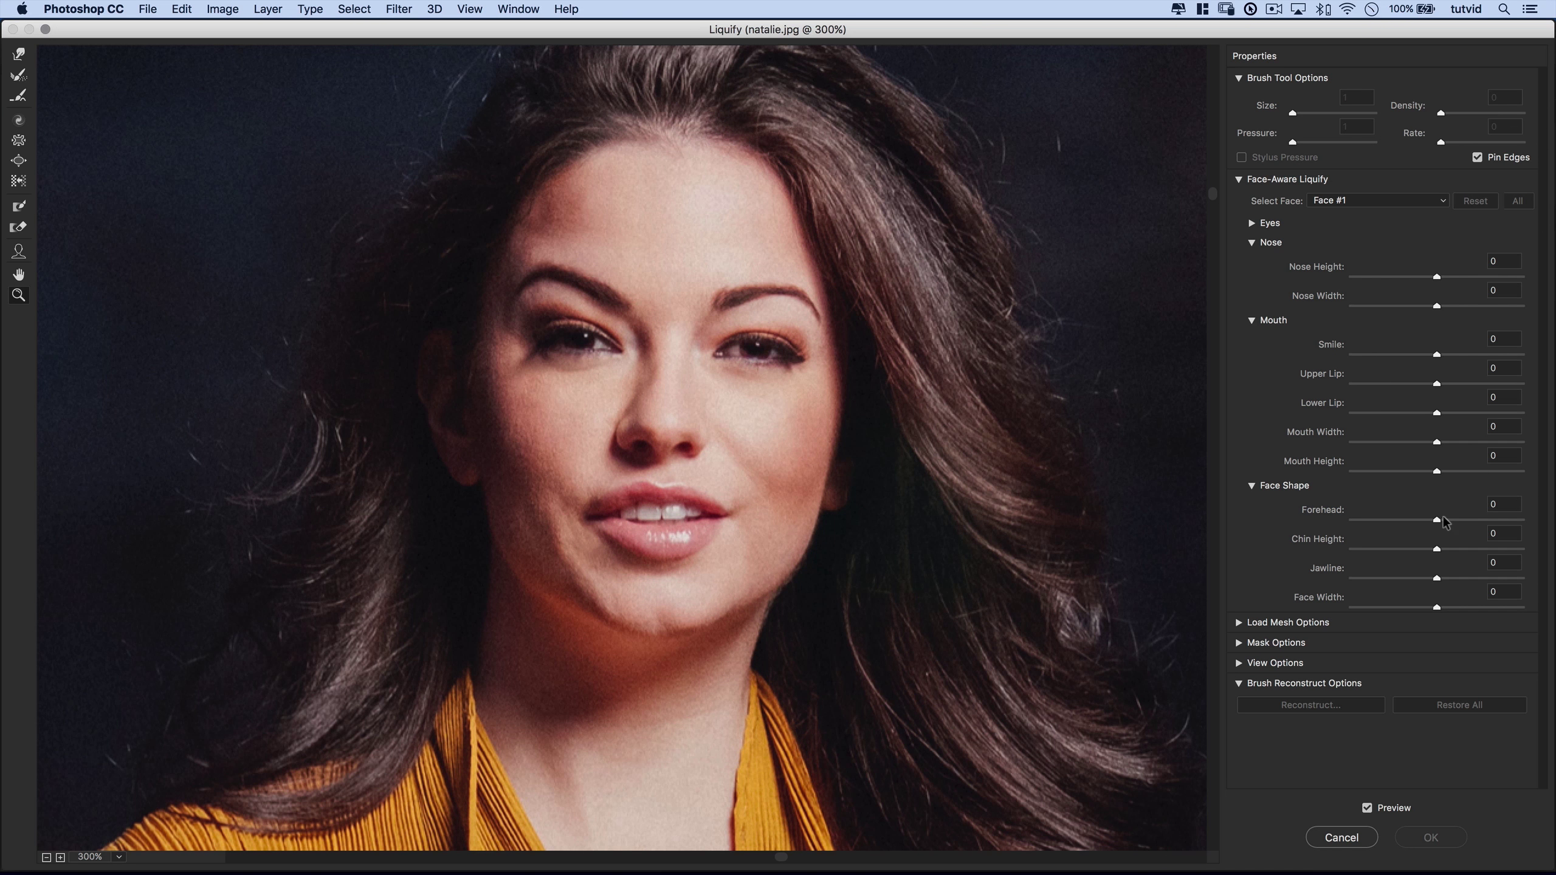
left_click_drag(1436, 520, 1393, 599)
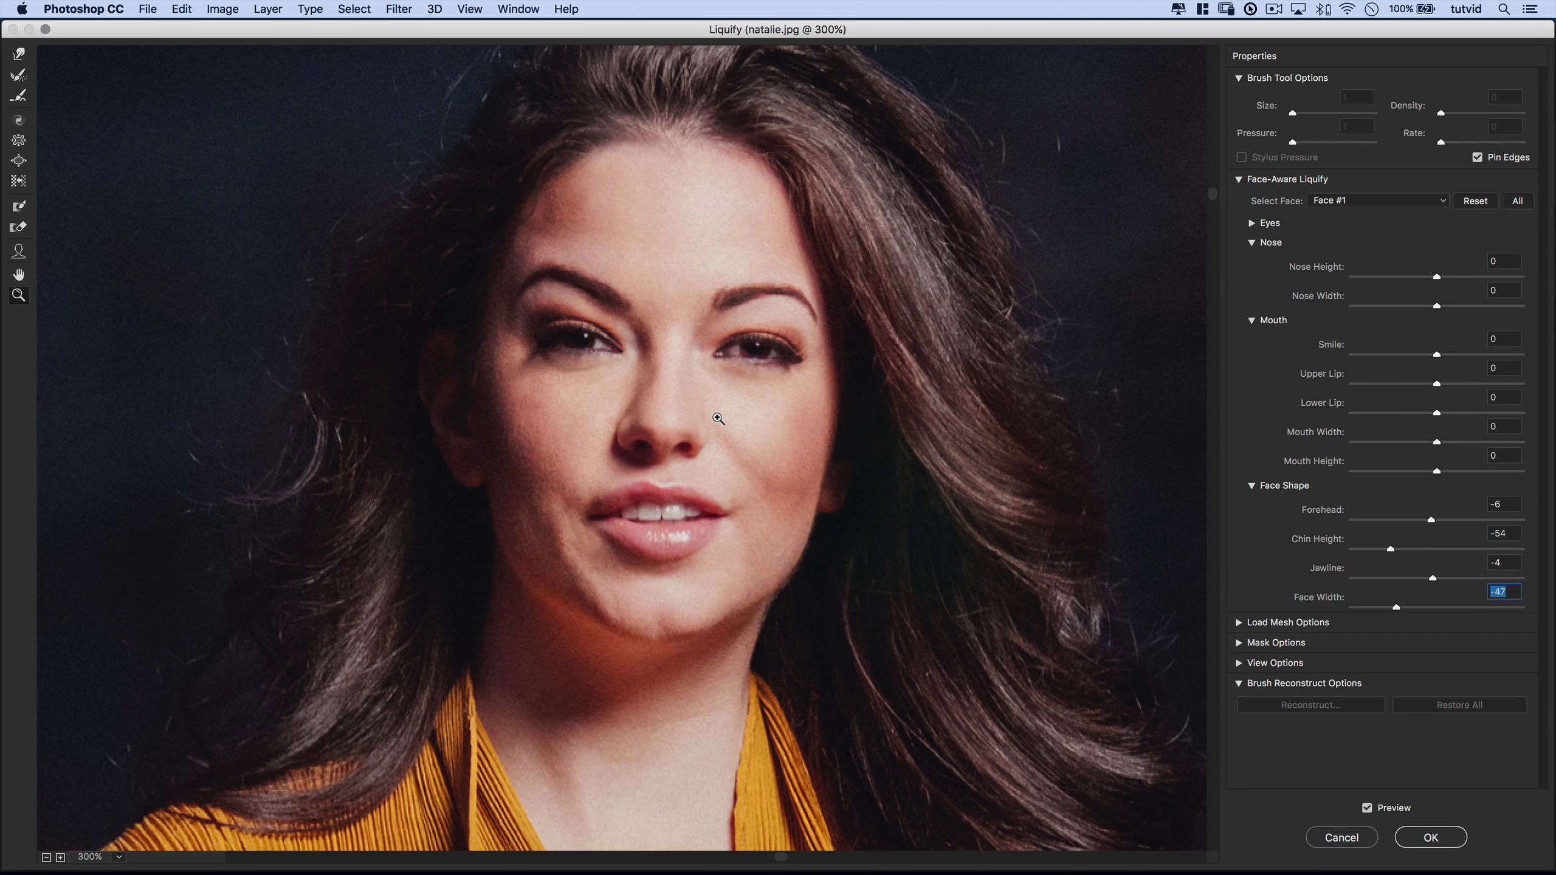
Step: Try moving the eyes and mouth directly on the portrait with the Face tool, and undo those changes along with the Face Width adjustment
left_click(23, 254)
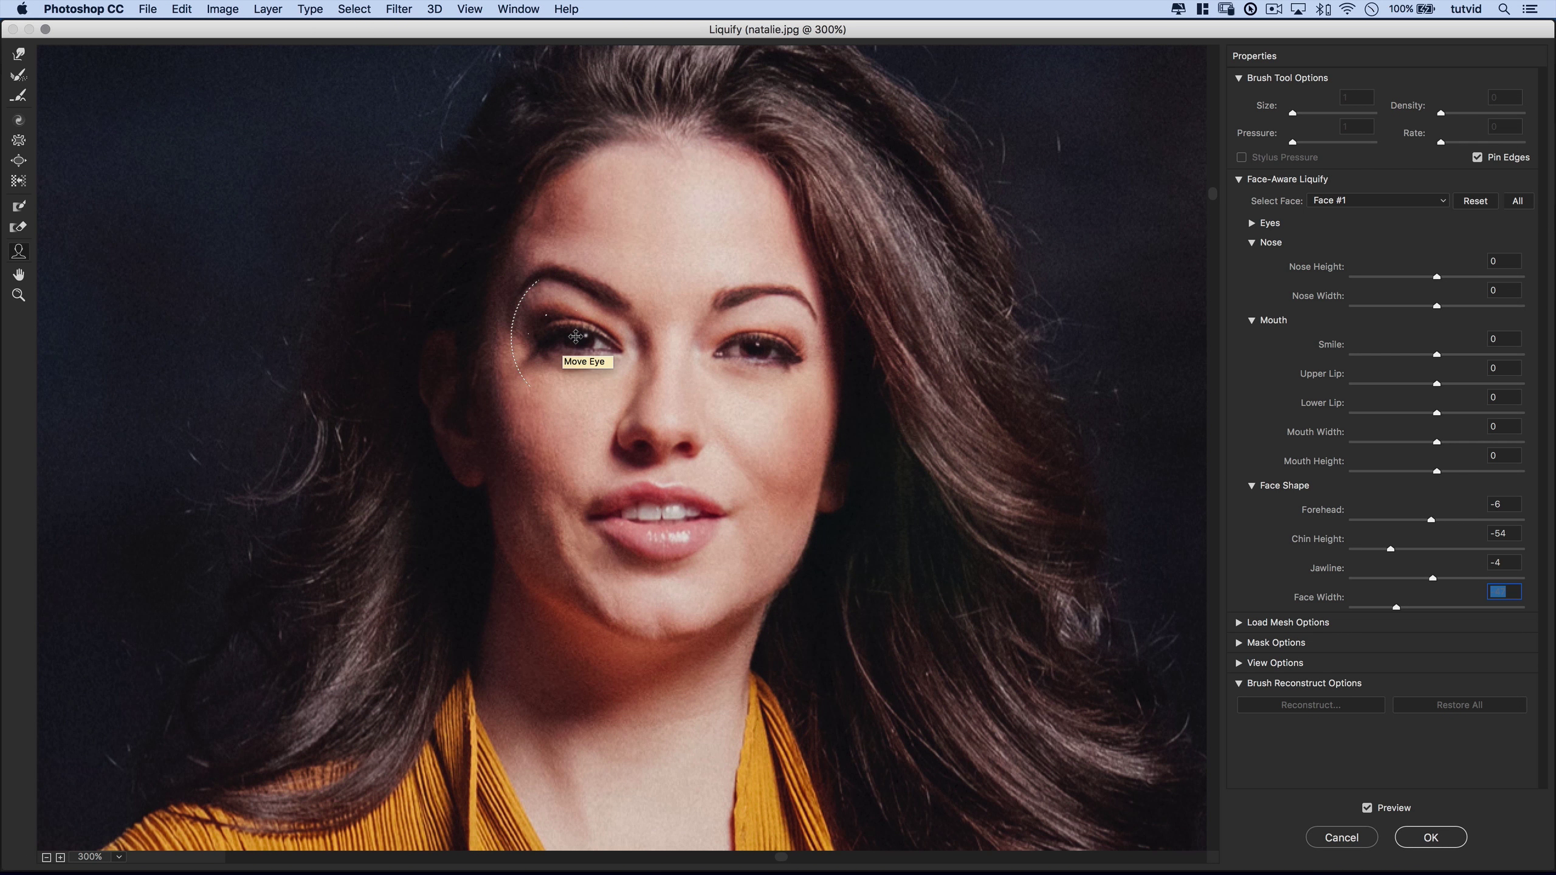
left_click_drag(575, 337, 566, 374)
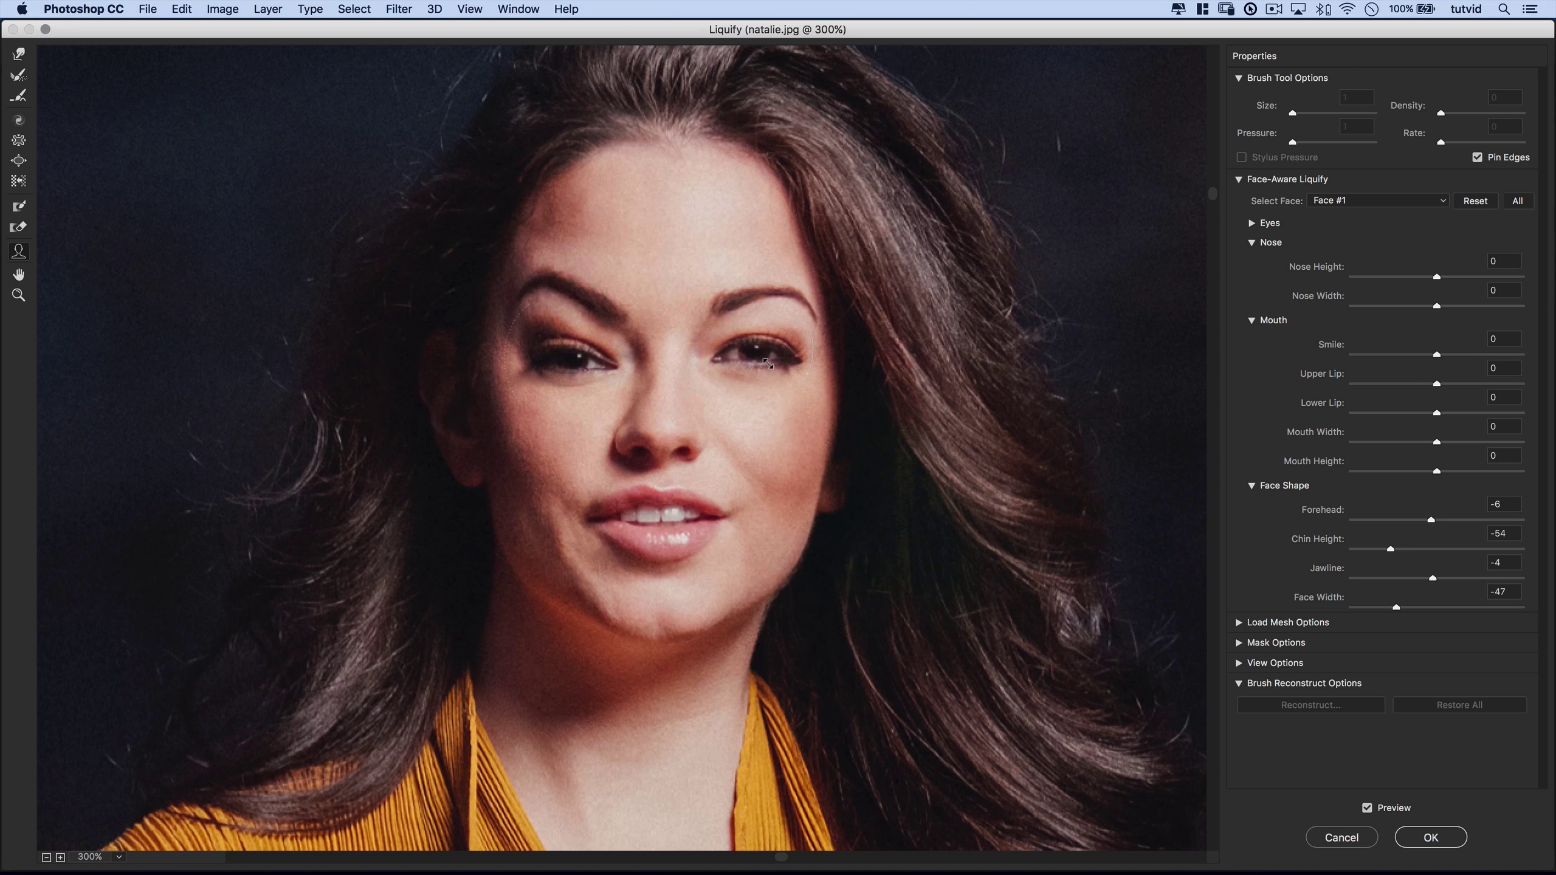
left_click_drag(760, 359, 745, 301)
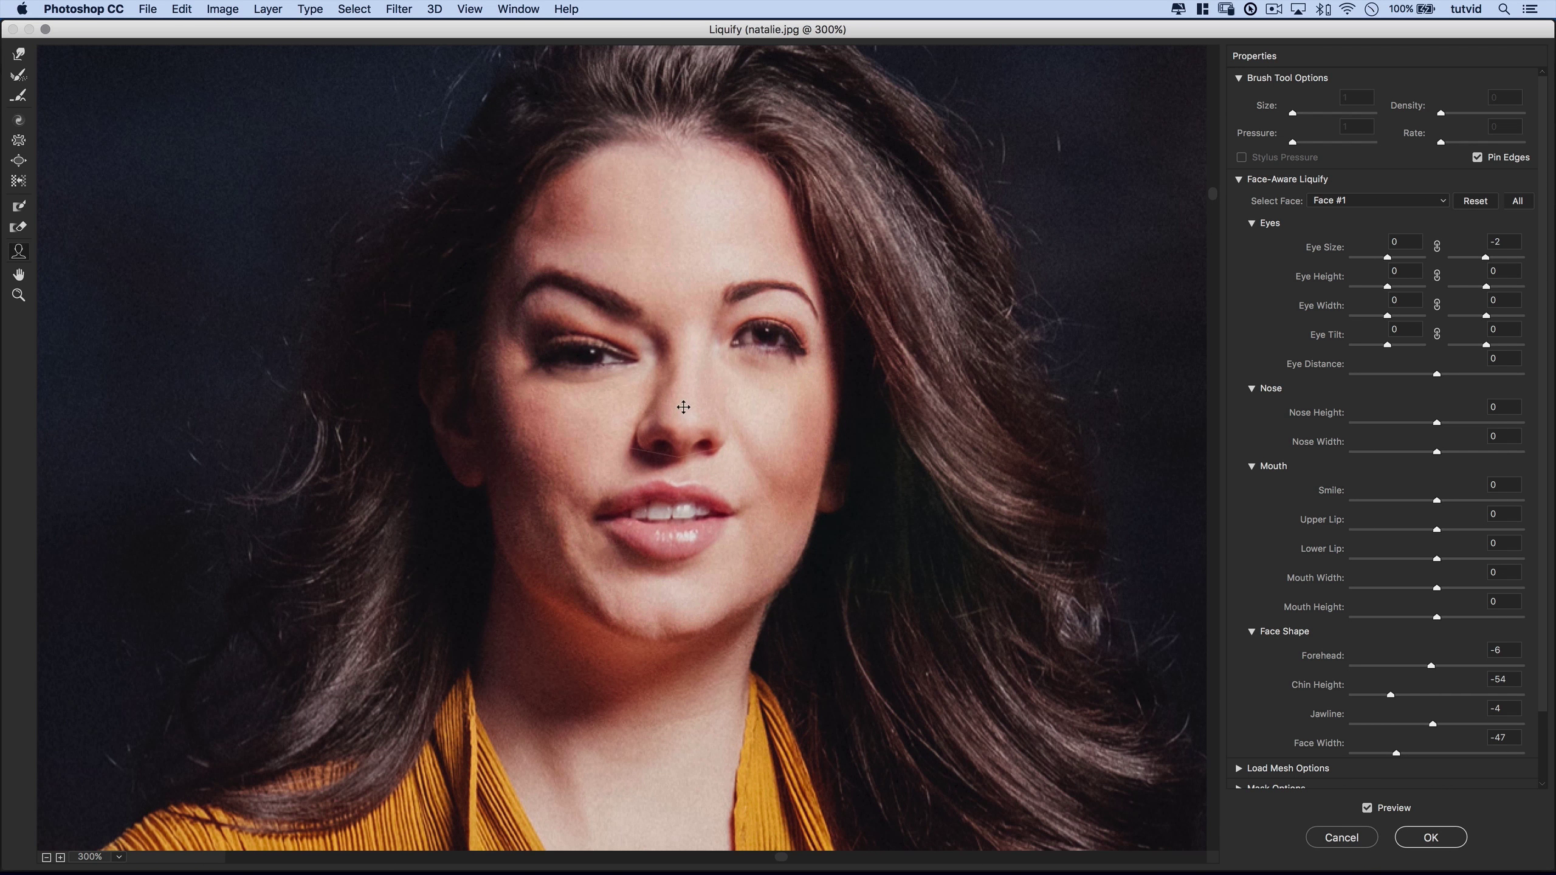
left_click_drag(670, 522, 604, 509)
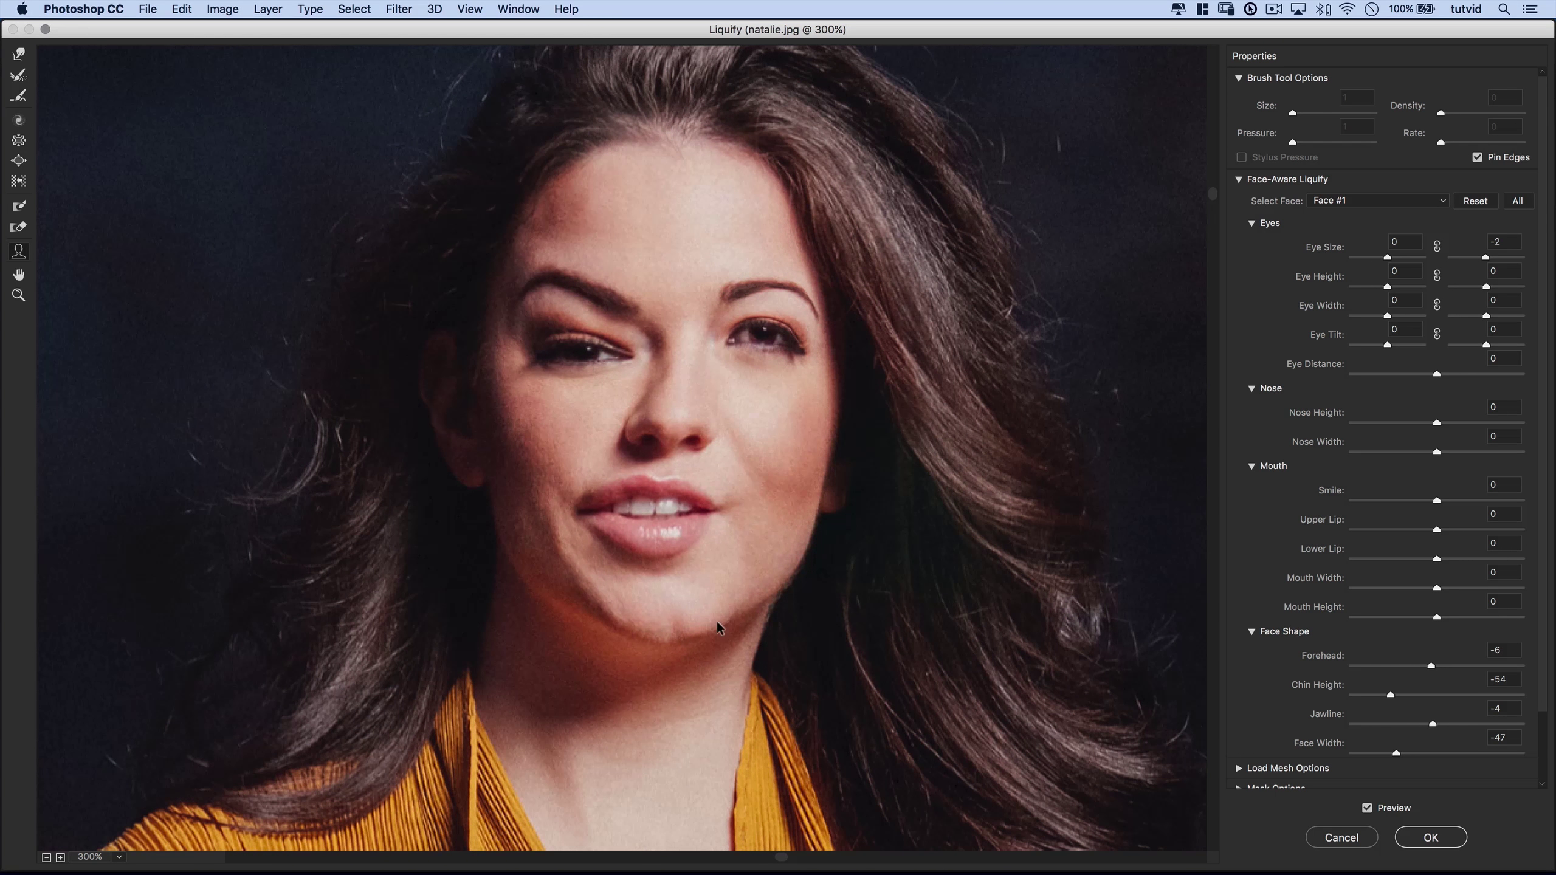
key("super+alt+z")
key("super+alt+z")
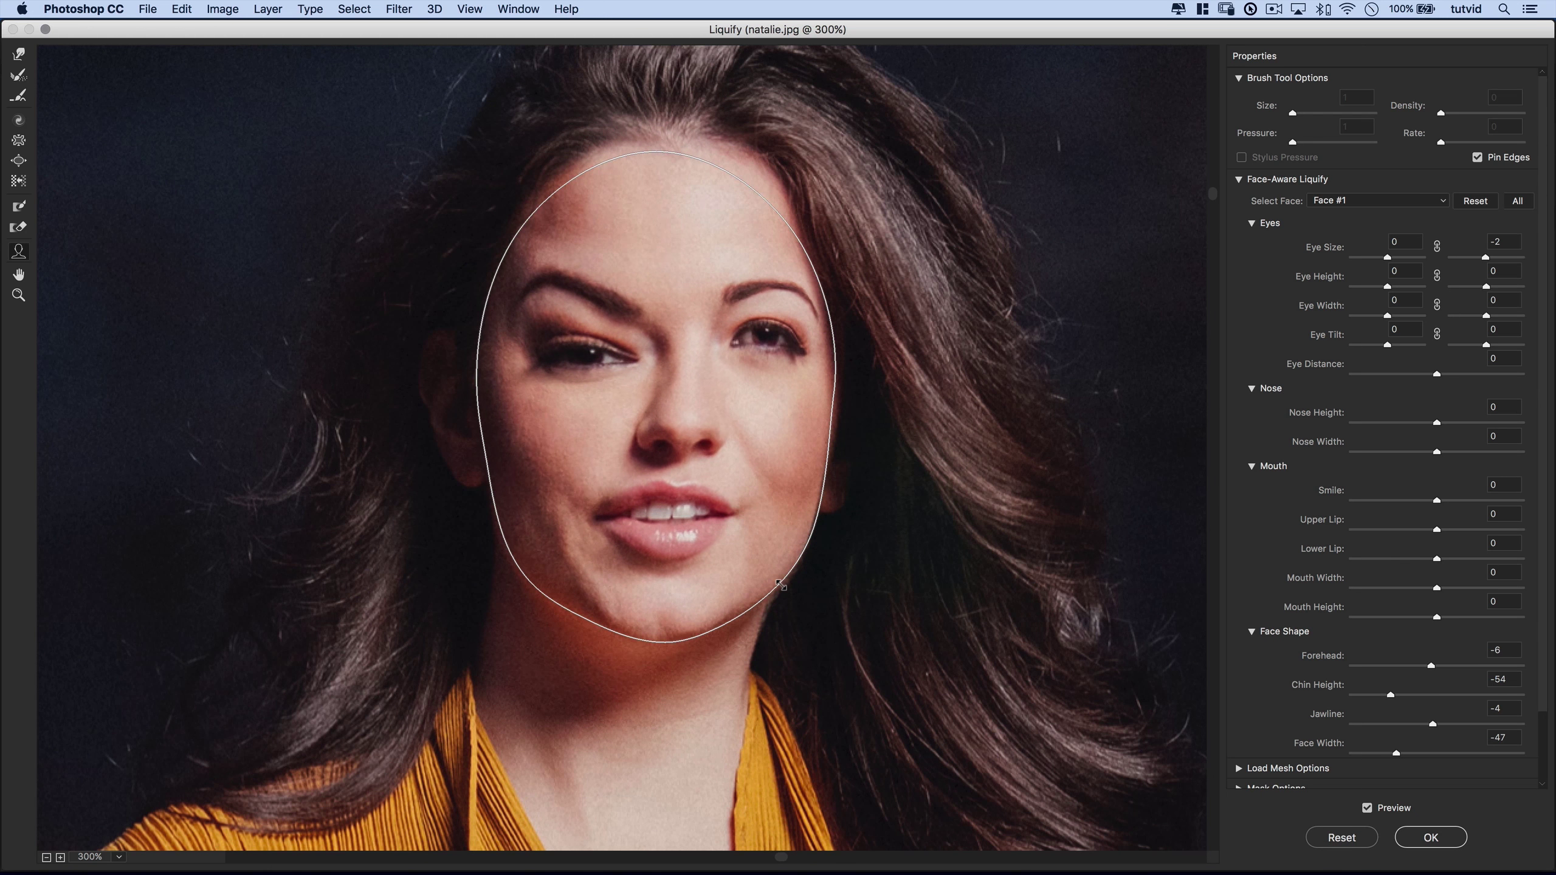
key("super+alt+z")
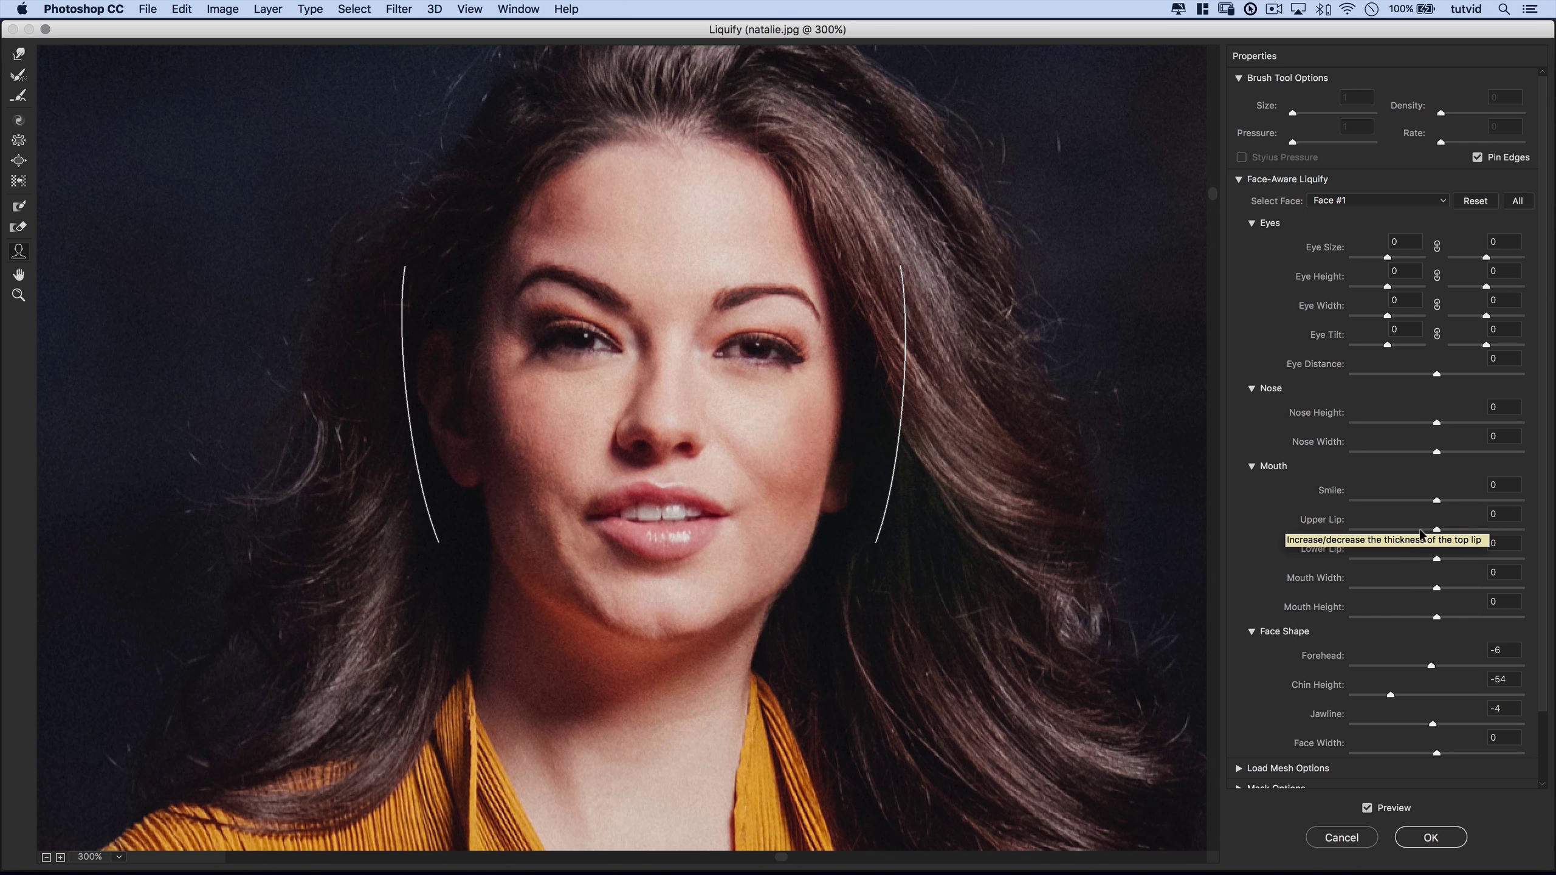
Step: Set Smile to 4, Upper Lip to 30, Lower Lip to -10, Mouth Width to 12, Mouth Height to -66, Nose Height to -55 and Nose Width to -19
left_click_drag(1436, 500, 1485, 497)
left_click_drag(1463, 502, 1427, 574)
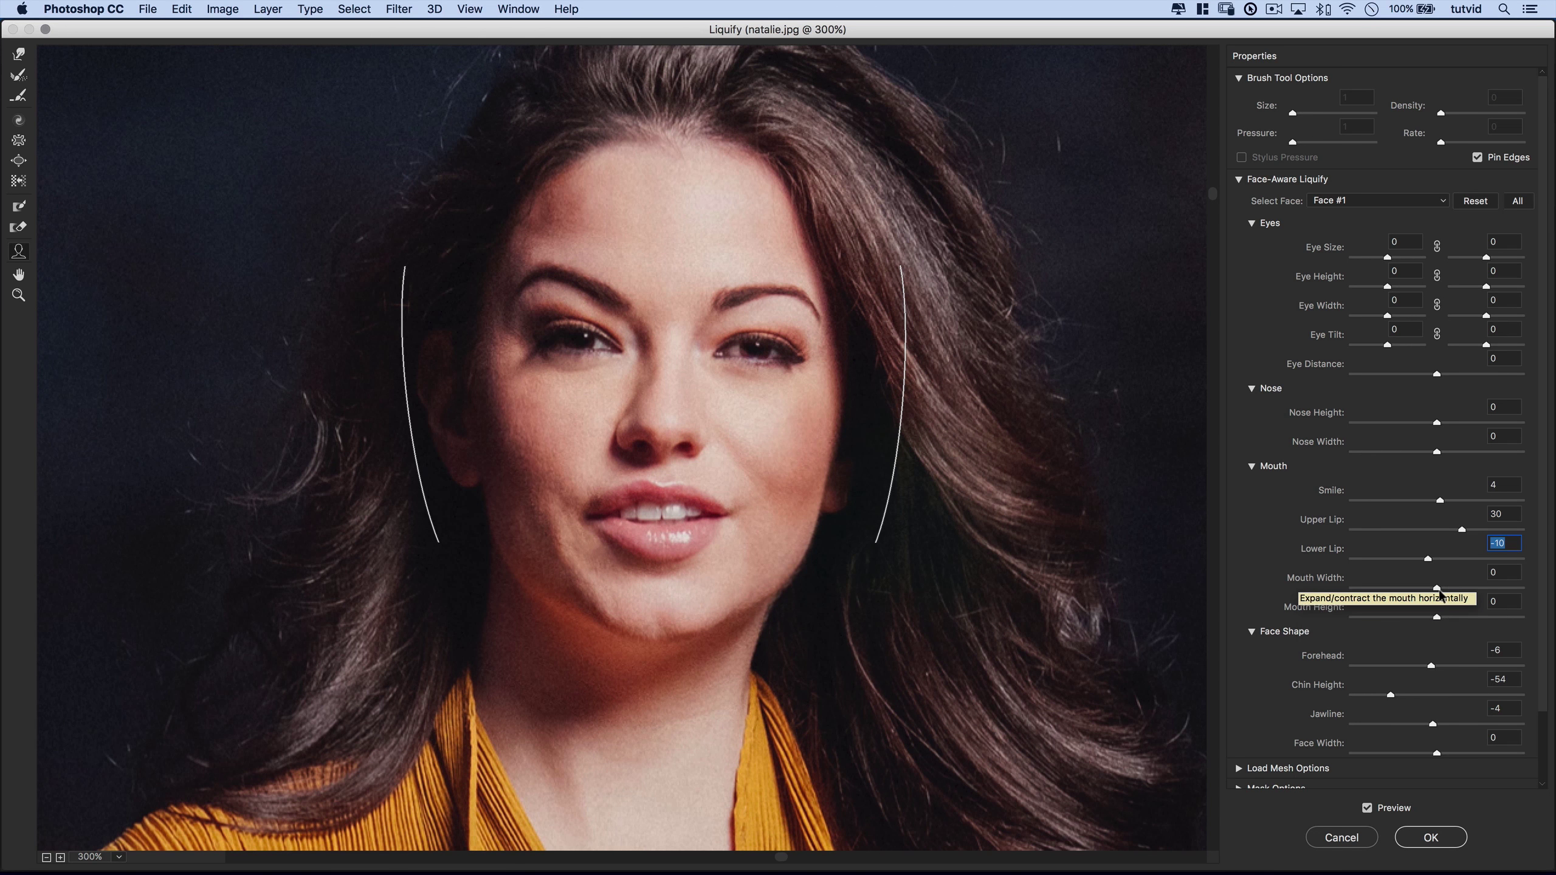
left_click_drag(1437, 590, 1383, 630)
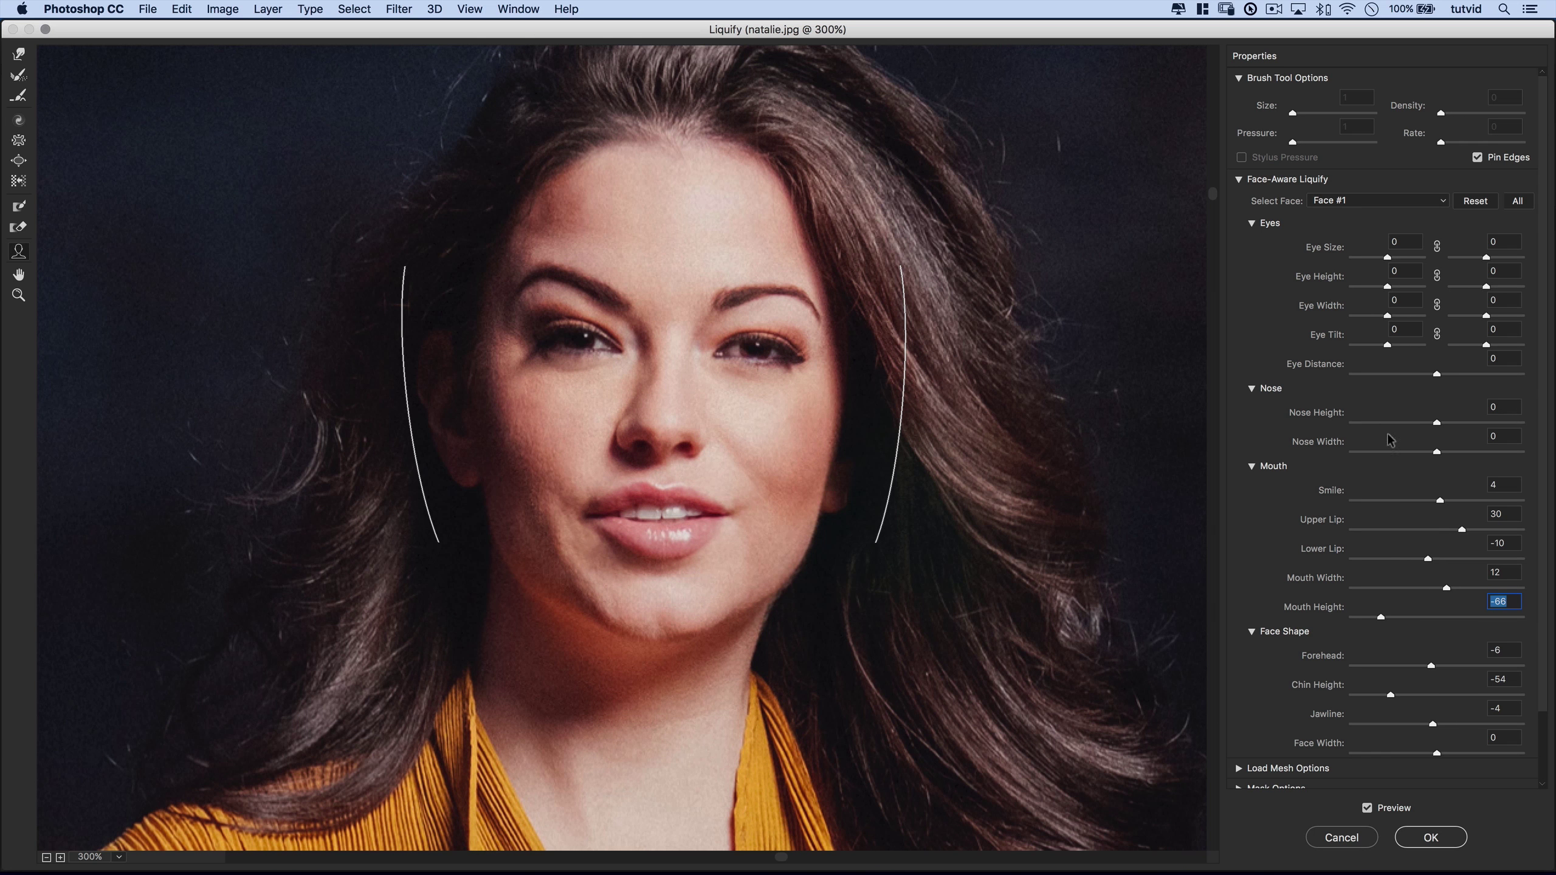
mouse_move(1438, 430)
left_mouse_down()
mouse_move(1391, 437)
mouse_move(1422, 451)
left_mouse_up()
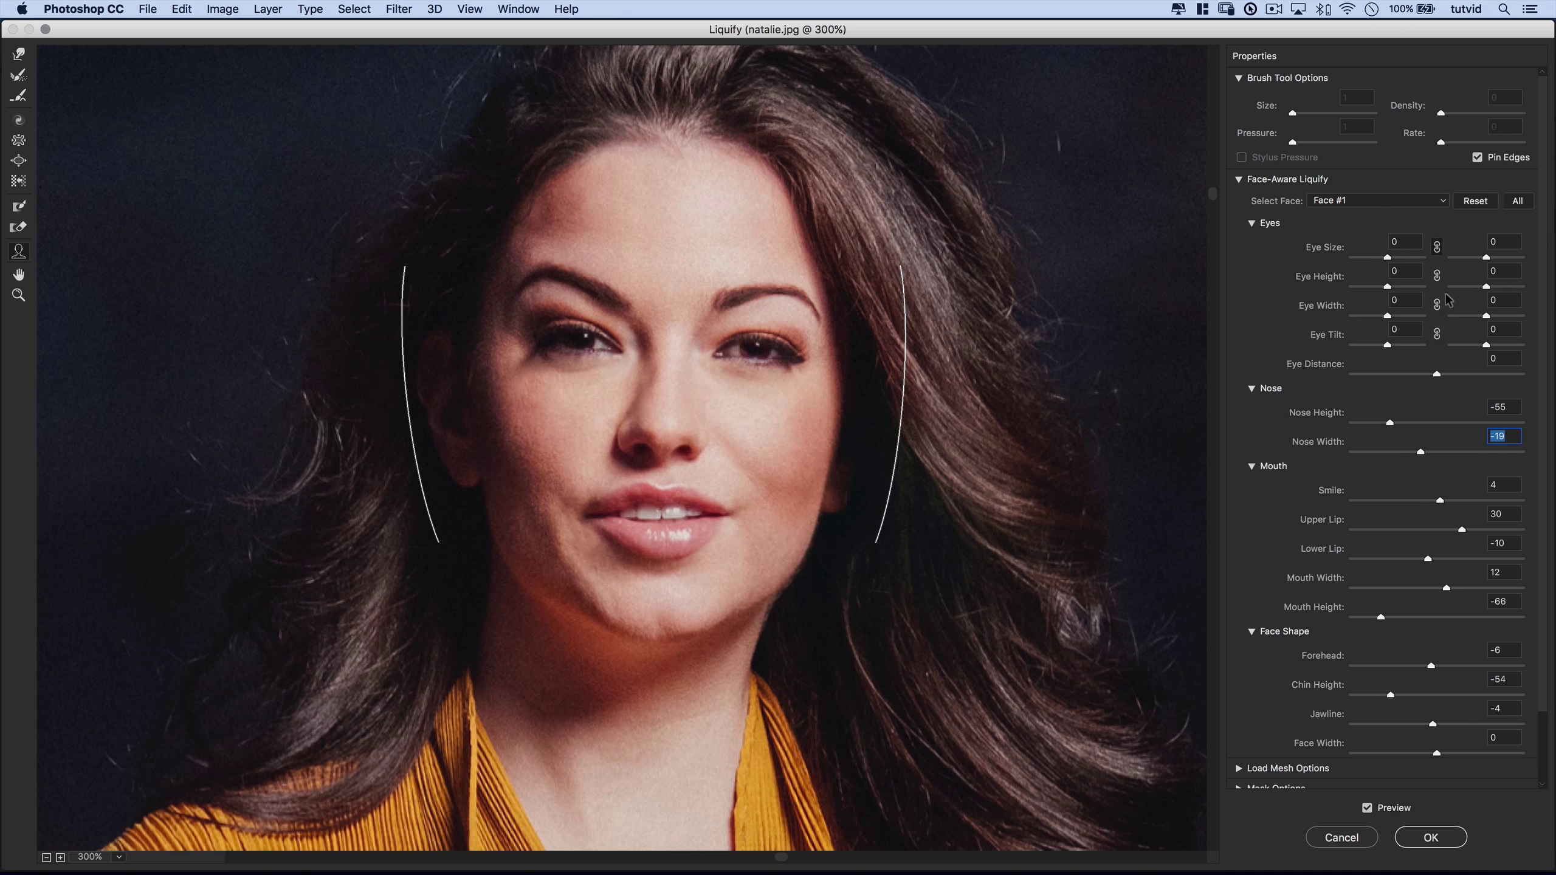
Step: Set linked Eye Size to 36 and Eye Width to 20, left Eye Height to -54, Eye Tilt to 20 and 61, and Eye Distance to 0
left_click_drag(1387, 258, 1369, 290)
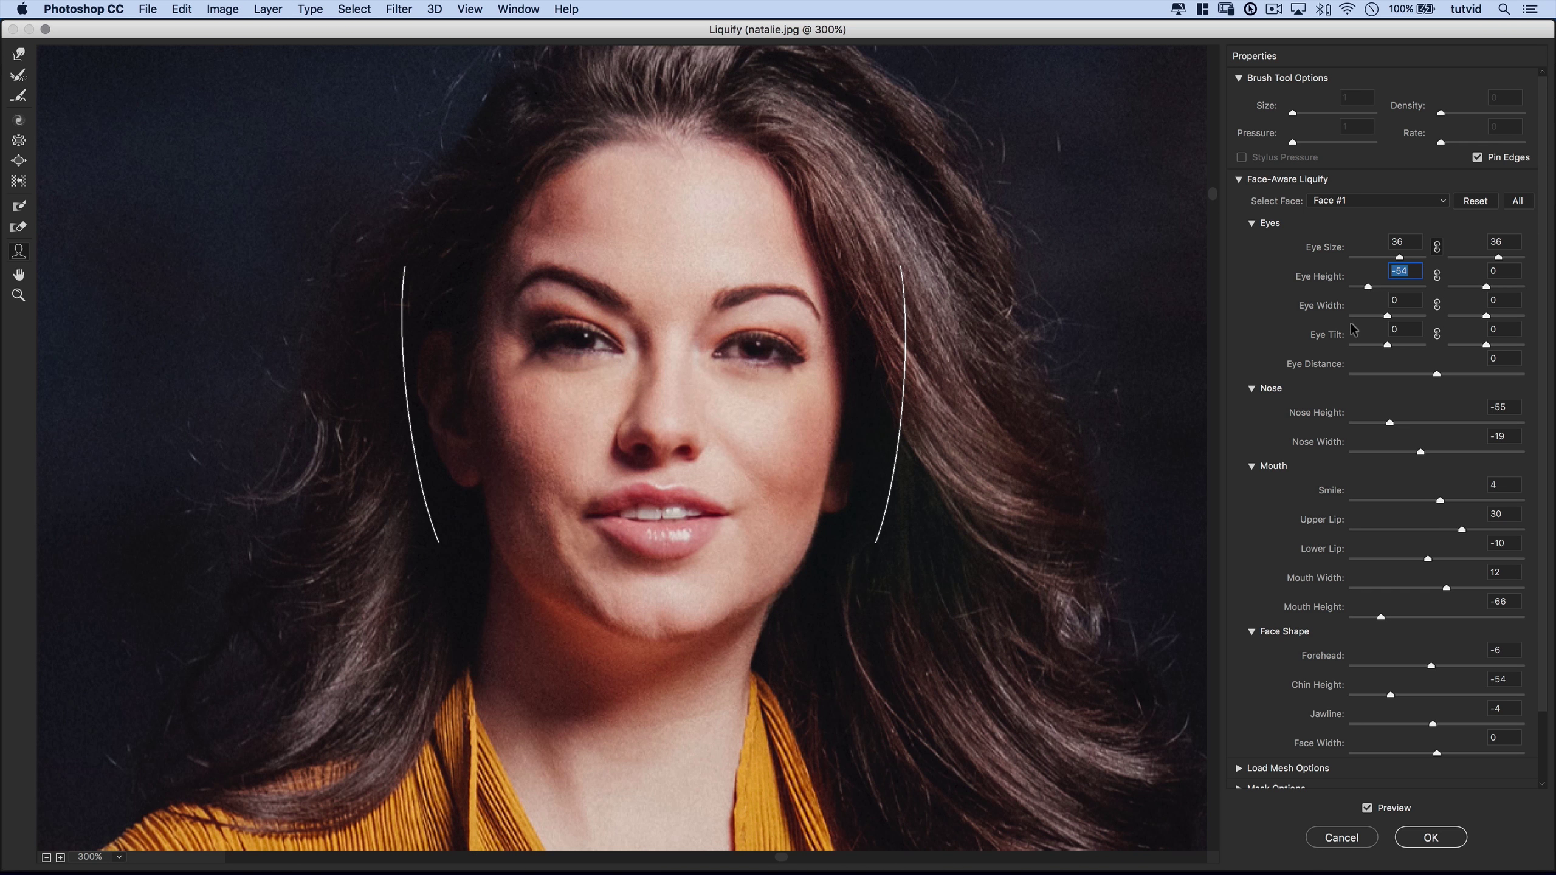
mouse_move(1388, 316)
left_mouse_down()
mouse_move(1374, 315)
mouse_move(1403, 314)
mouse_move(1409, 346)
mouse_move(1378, 345)
mouse_move(1397, 344)
left_mouse_up()
left_click(1438, 307)
left_click(1438, 334)
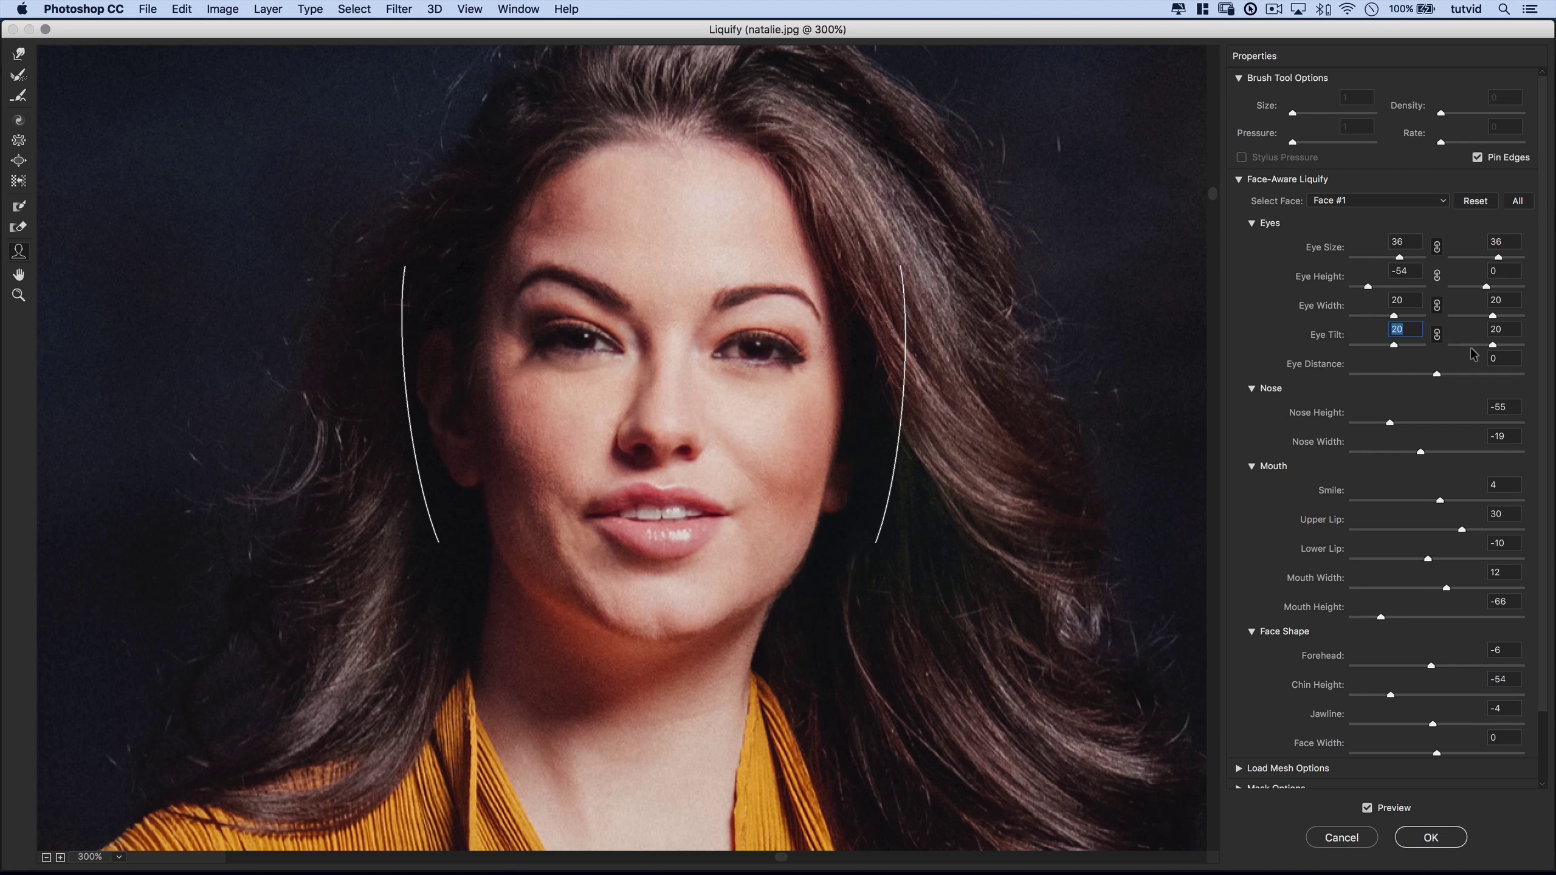
left_click(1493, 346)
left_click_drag(1436, 375, 1364, 379)
left_click(1395, 374)
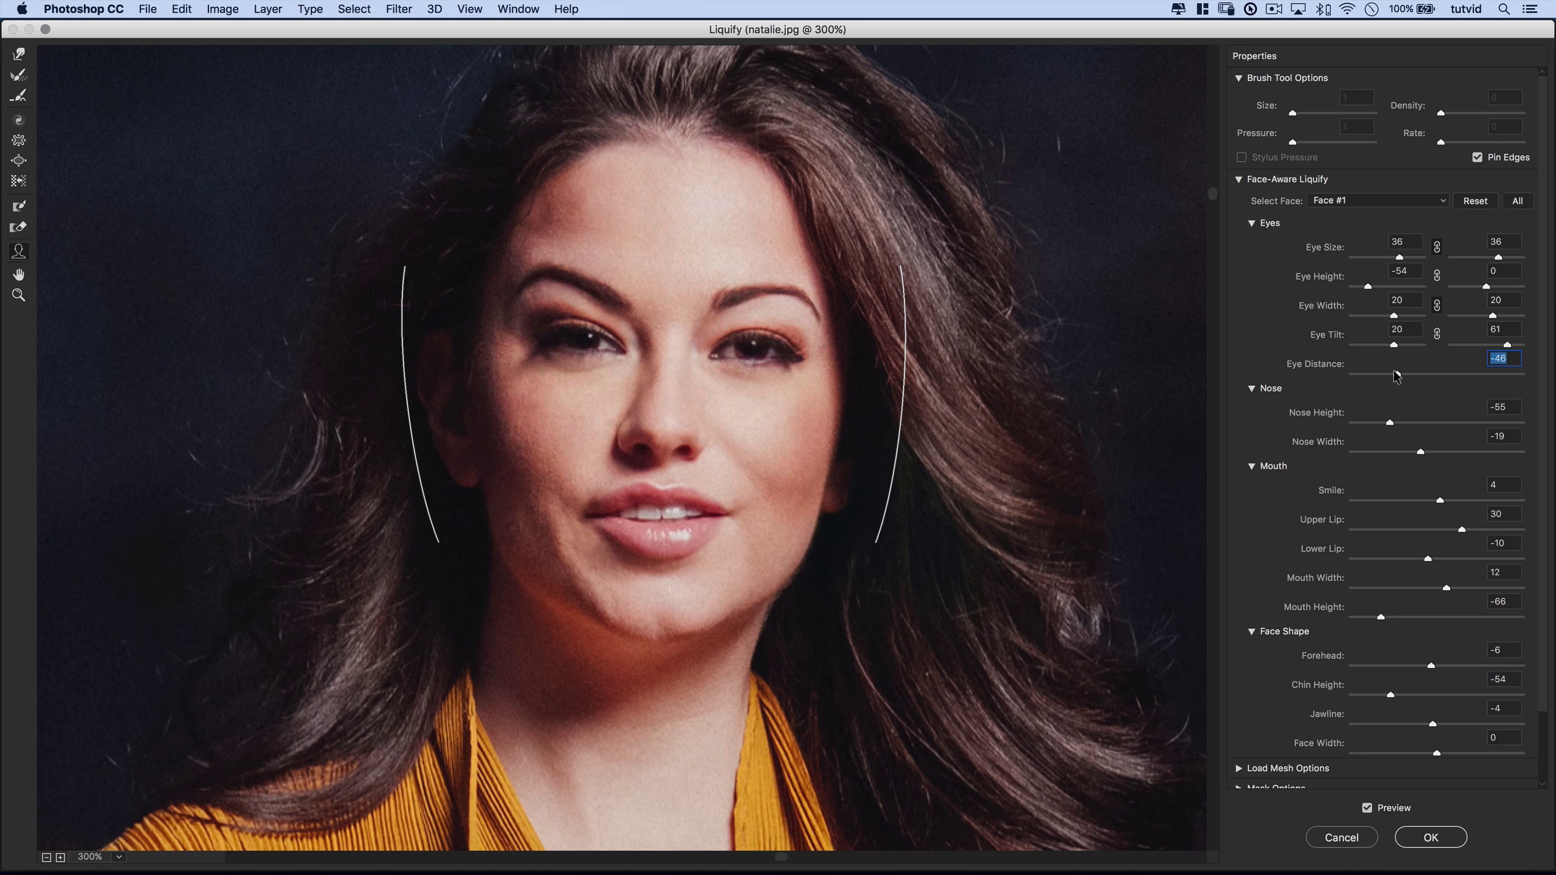
type("0")
key("Tab")
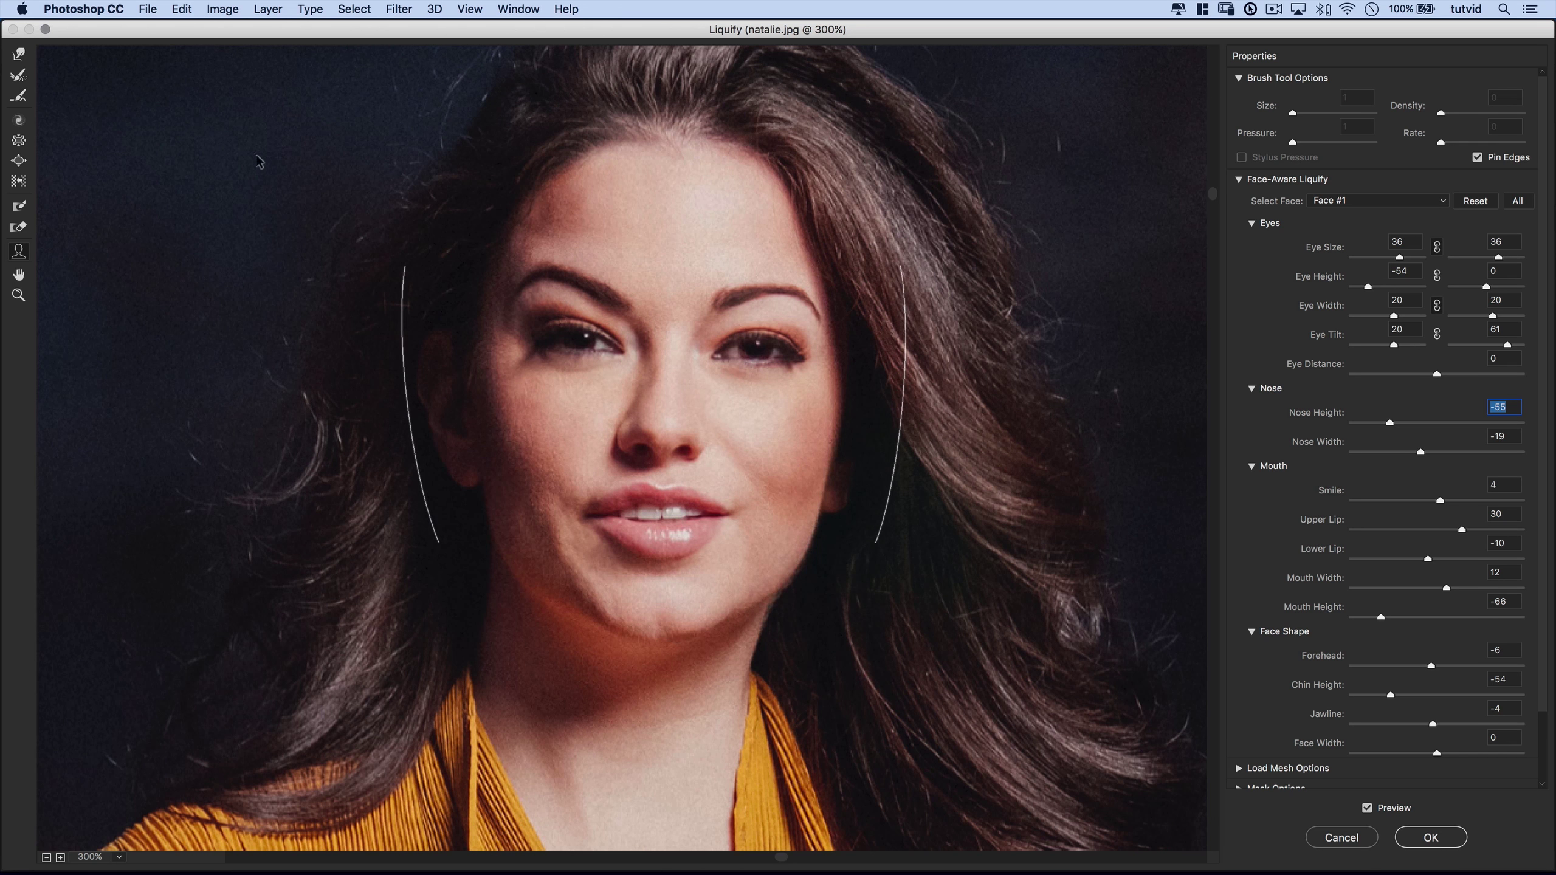
Step: Fit the whole photo in view, compare the retouched face with the original, and apply the Liquify filter
double_click(19, 276)
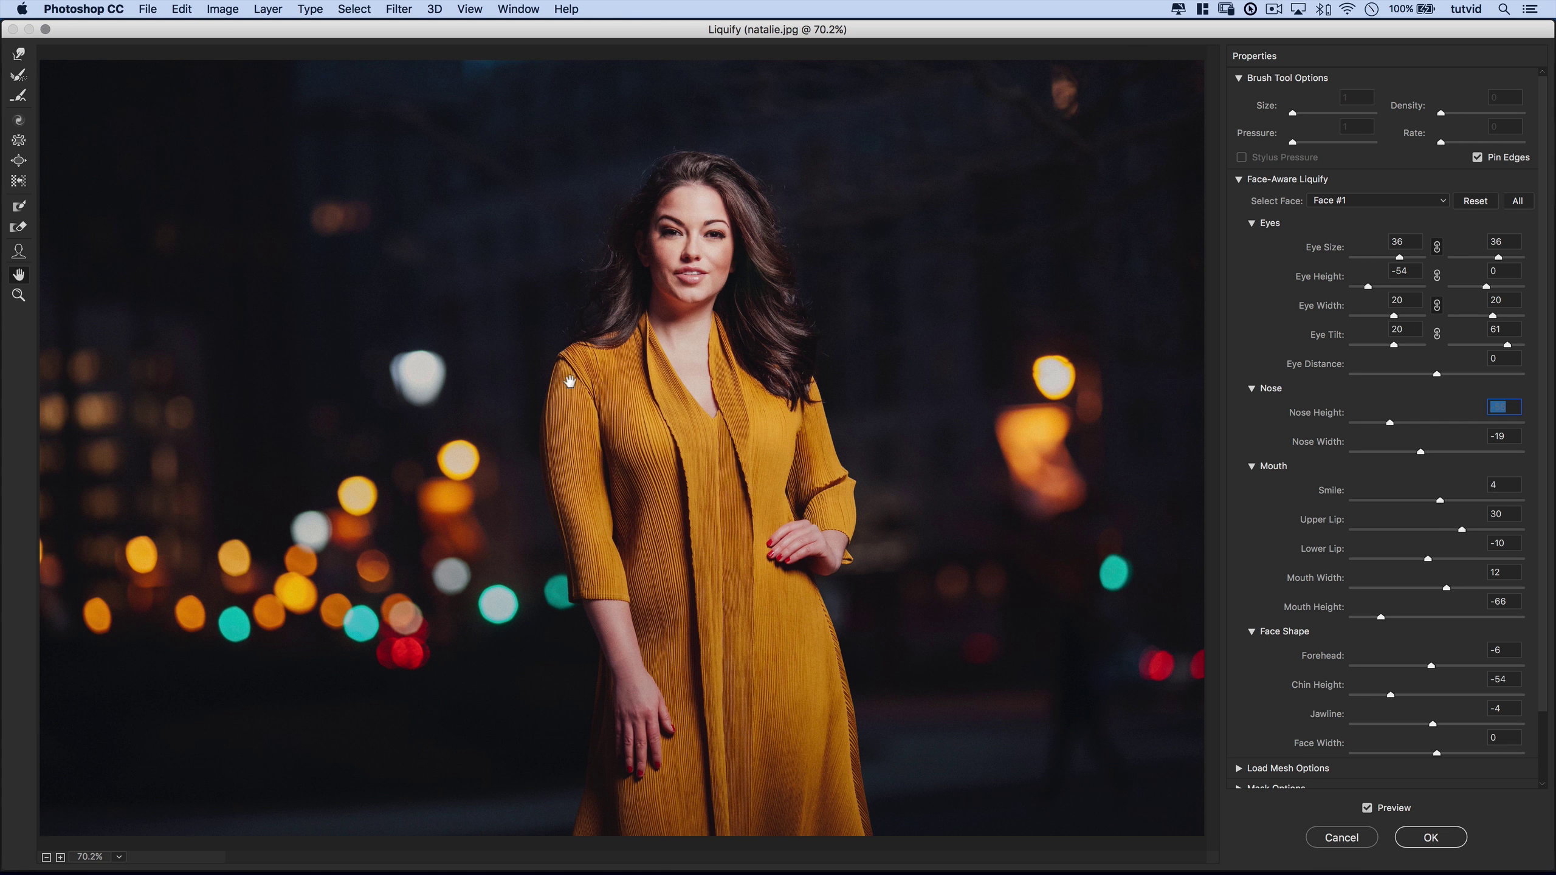
left_click(1368, 808)
left_click(1368, 809)
left_click(1367, 808)
left_click(1367, 808)
left_click(1443, 838)
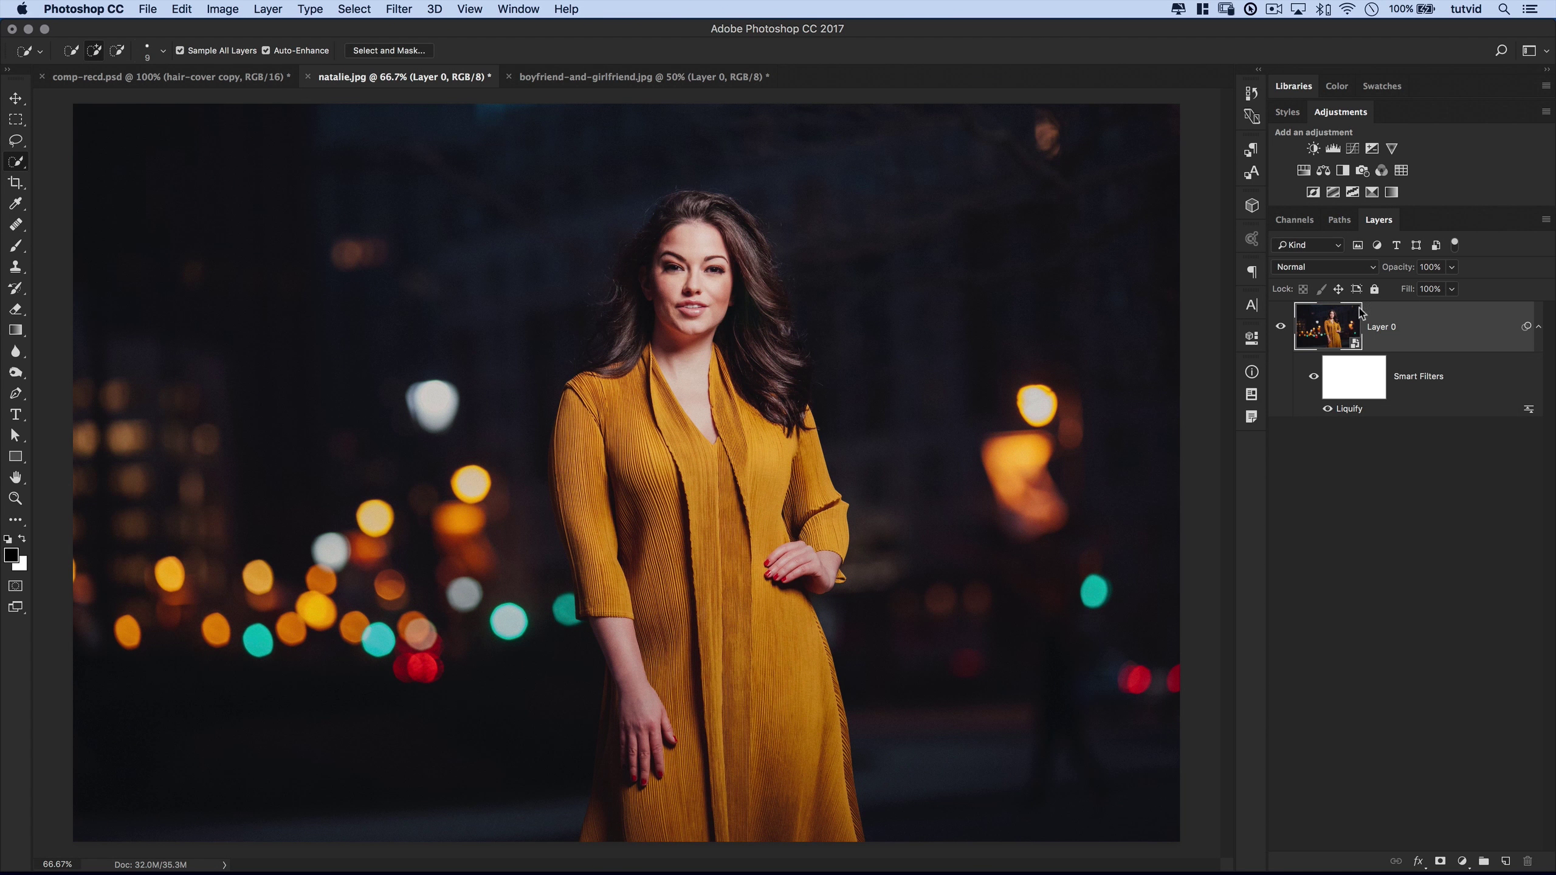
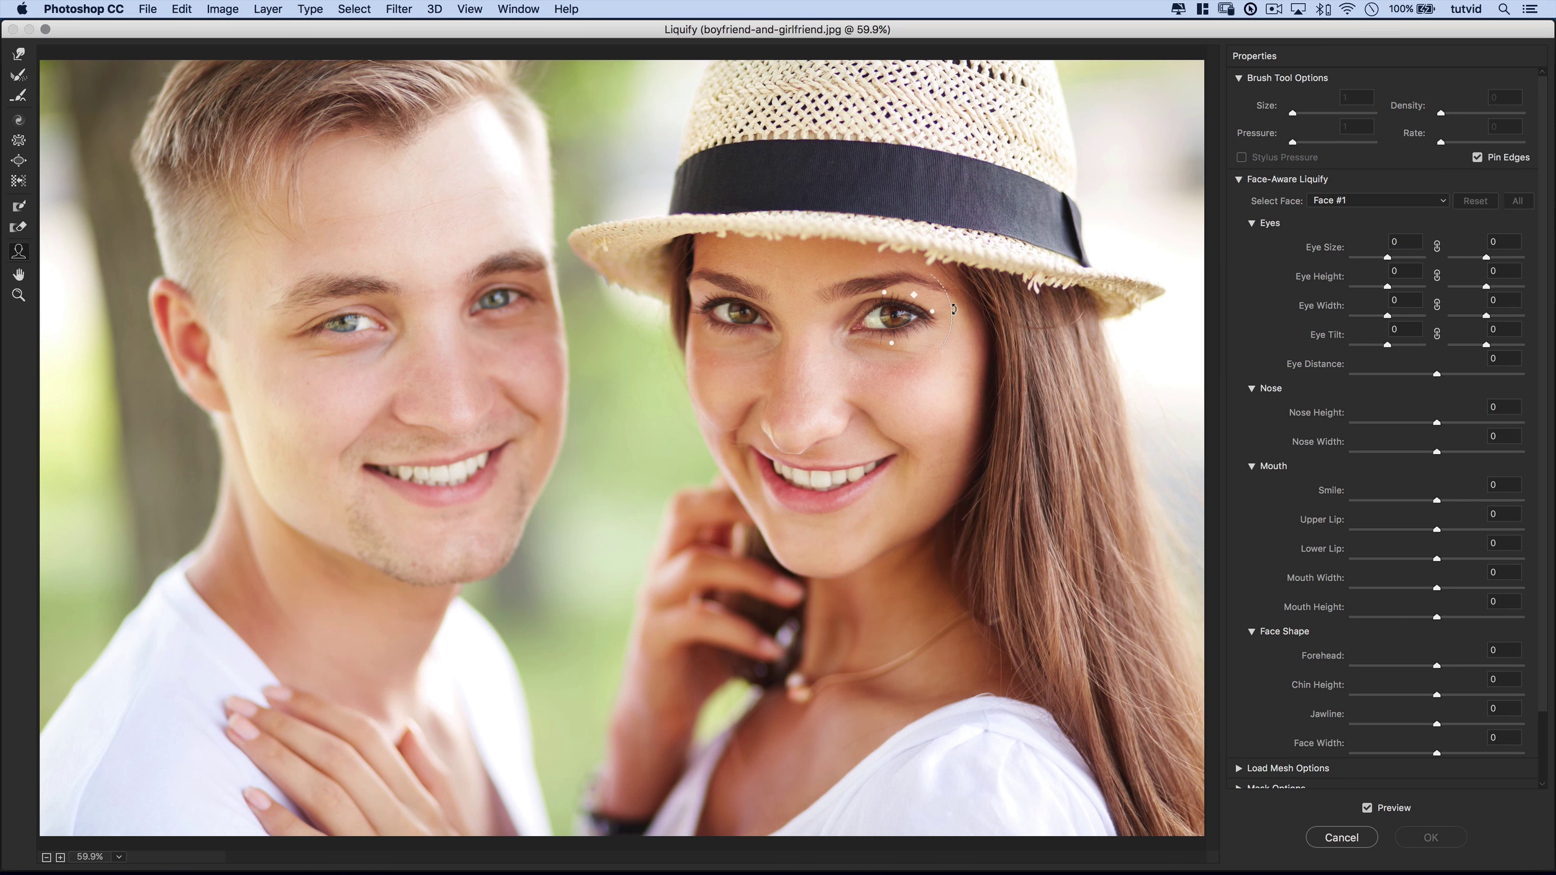
Step: Try shrinking one of the woman's eyes to an Eye Size of -100 with the Face tool, and undo it
mouse_move(613, 334)
mouse_move(727, 329)
left_click_drag(738, 307, 749, 316)
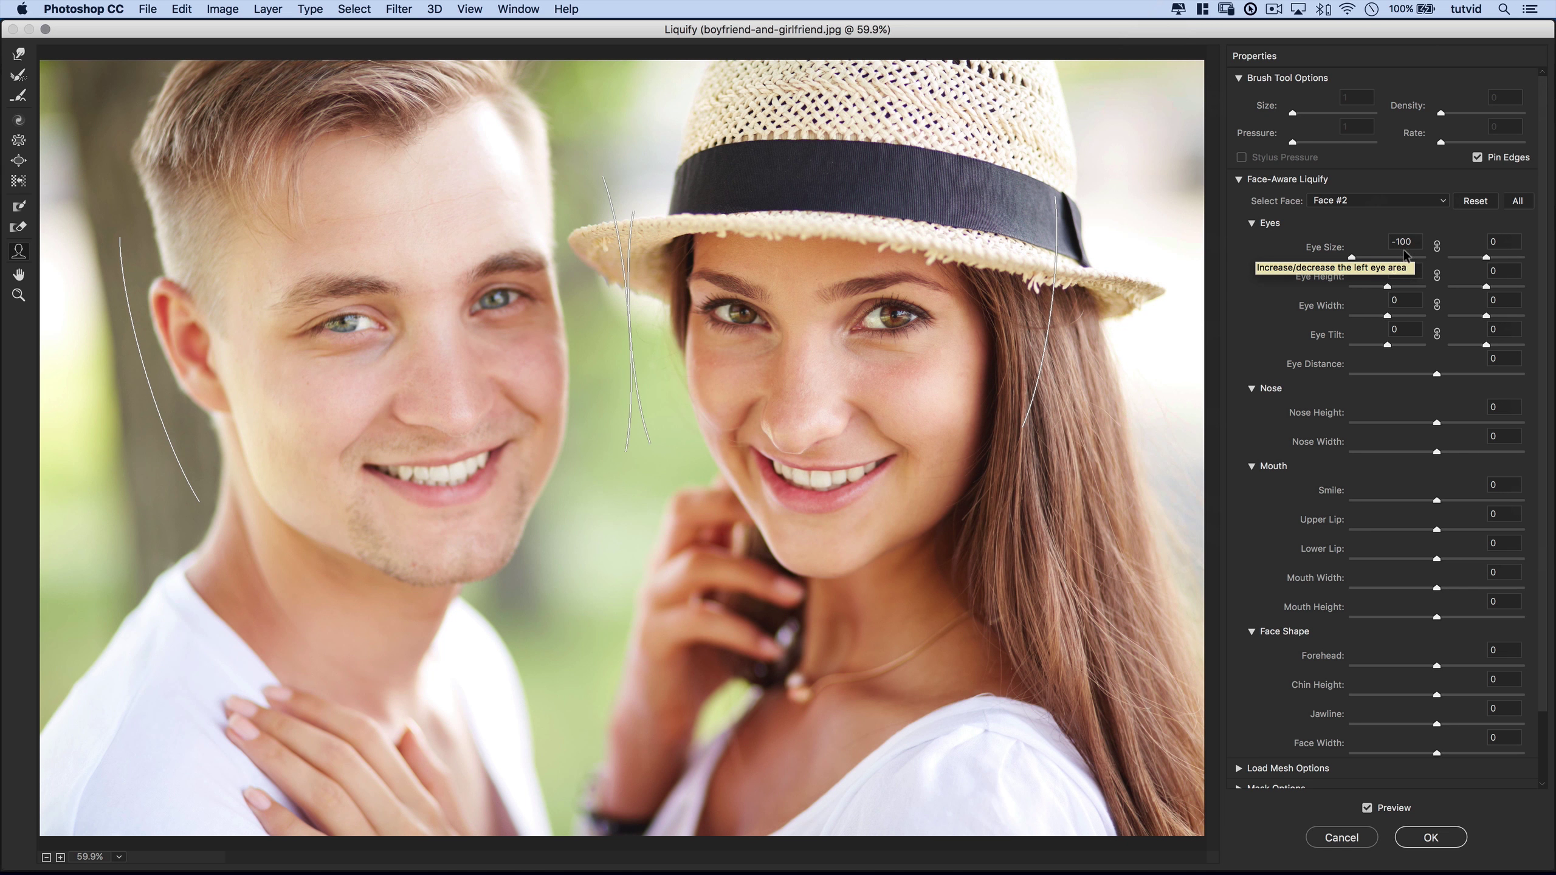
mouse_move(821, 331)
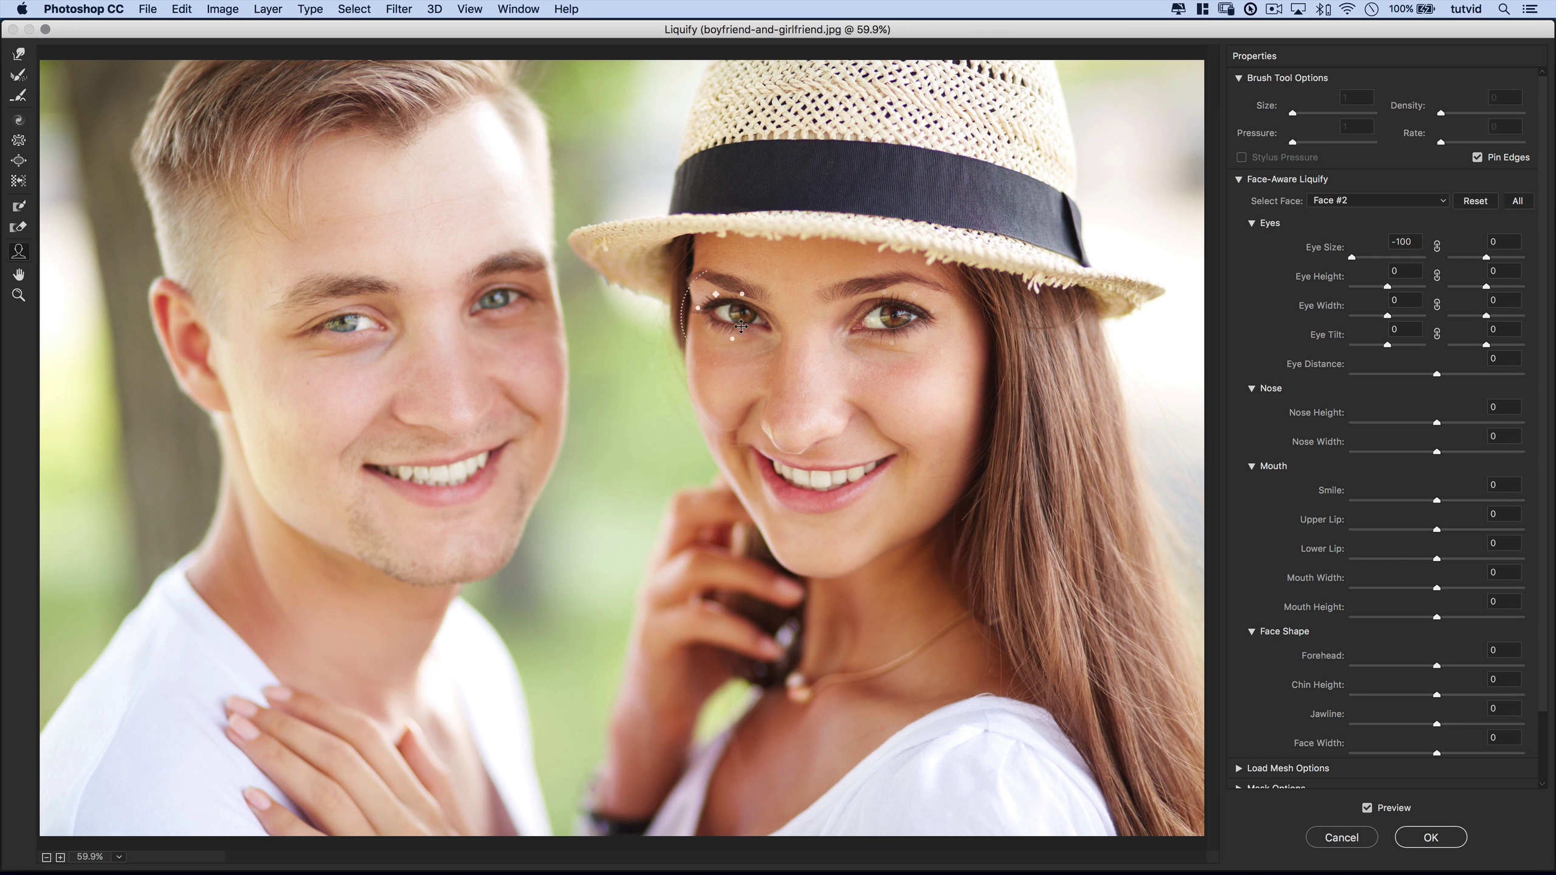
mouse_move(726, 323)
key("super+z")
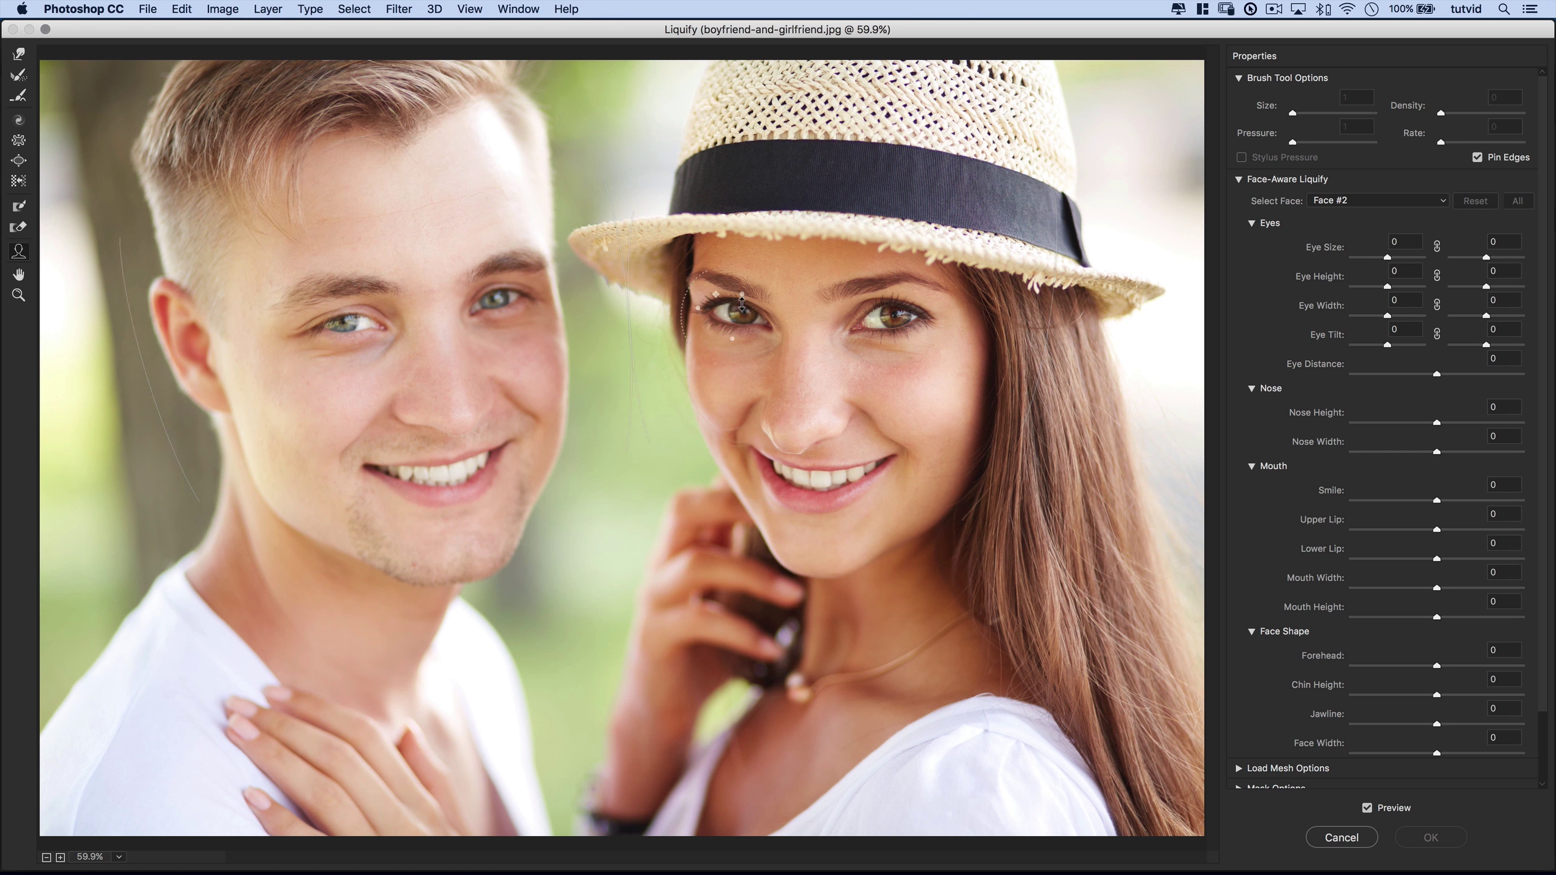
Step: Reshape the woman's face with both Eye Sizes at 100, Nose Height 100, Nose Width -100, Lower Lip 100 and Mouth Width -100
mouse_move(744, 295)
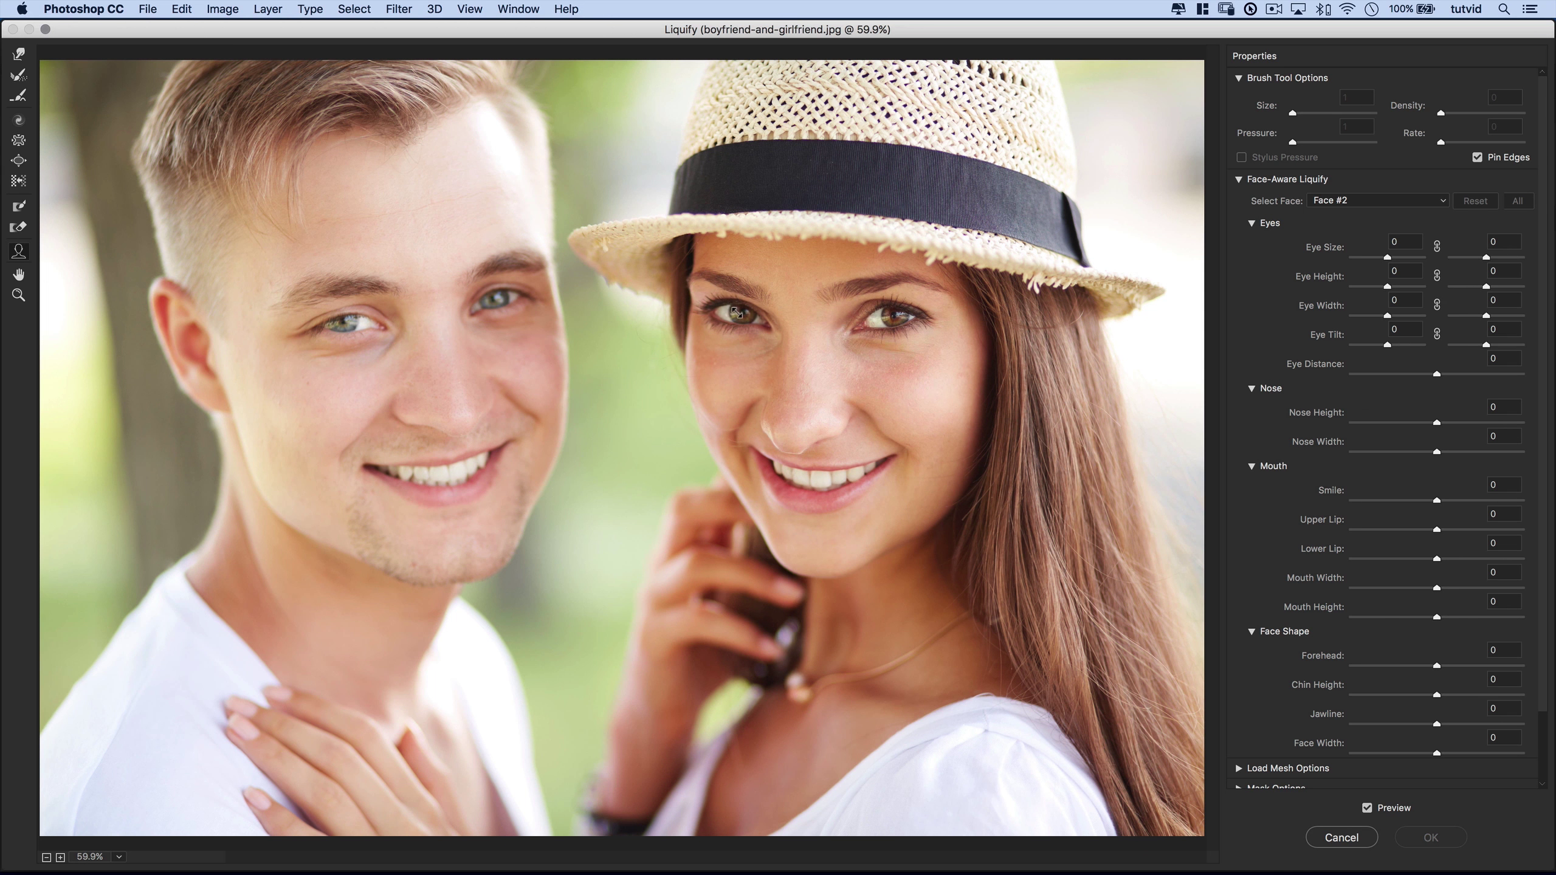
left_click_drag(711, 296, 672, 279)
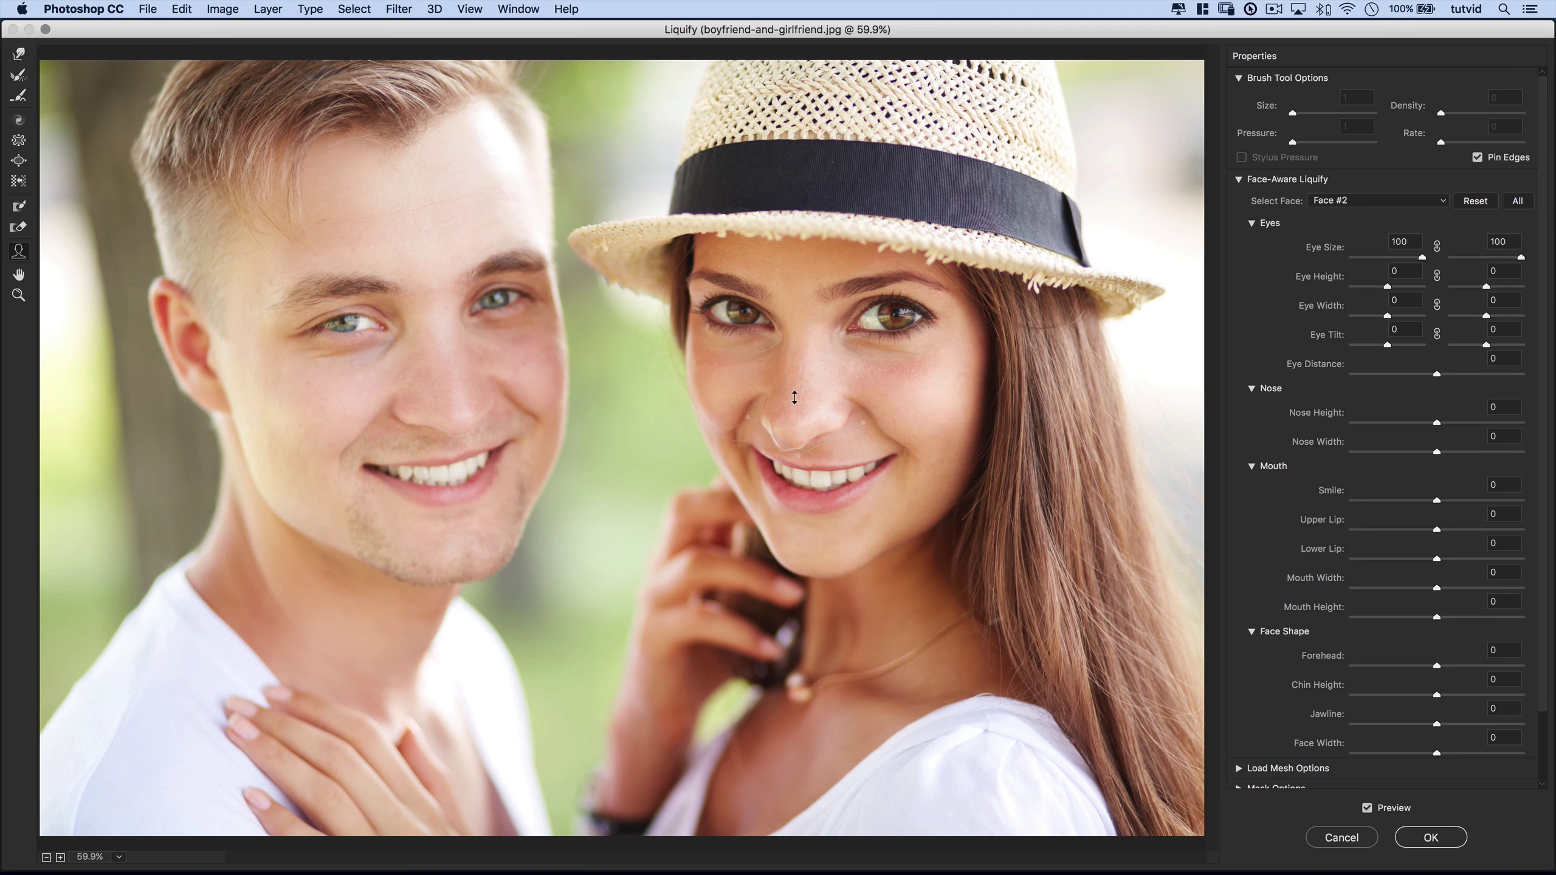
left_click_drag(743, 410, 770, 412)
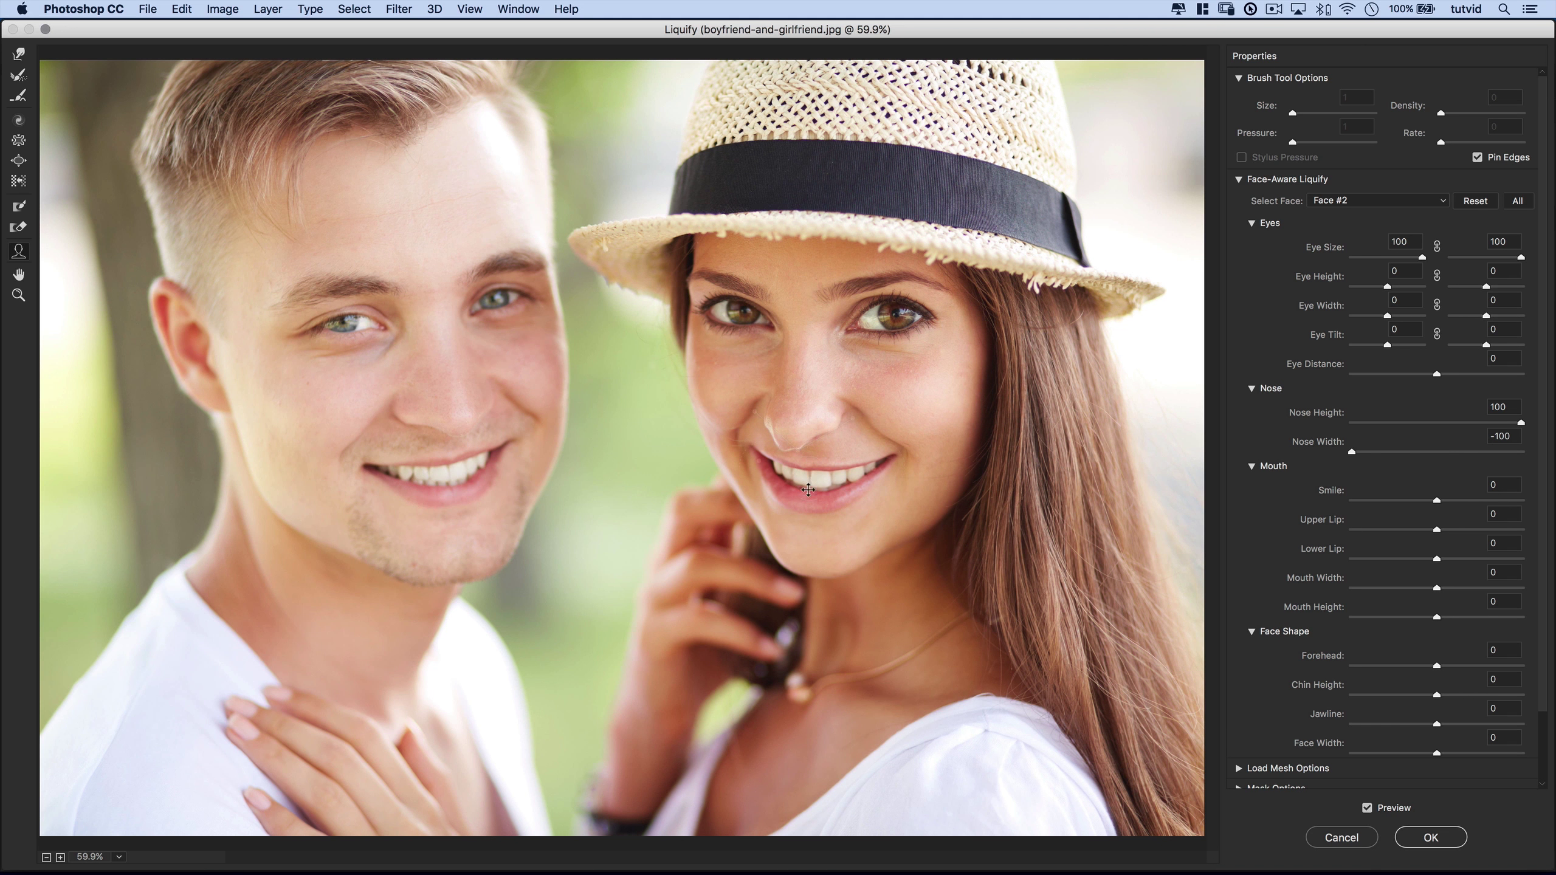
left_click_drag(809, 498, 808, 480)
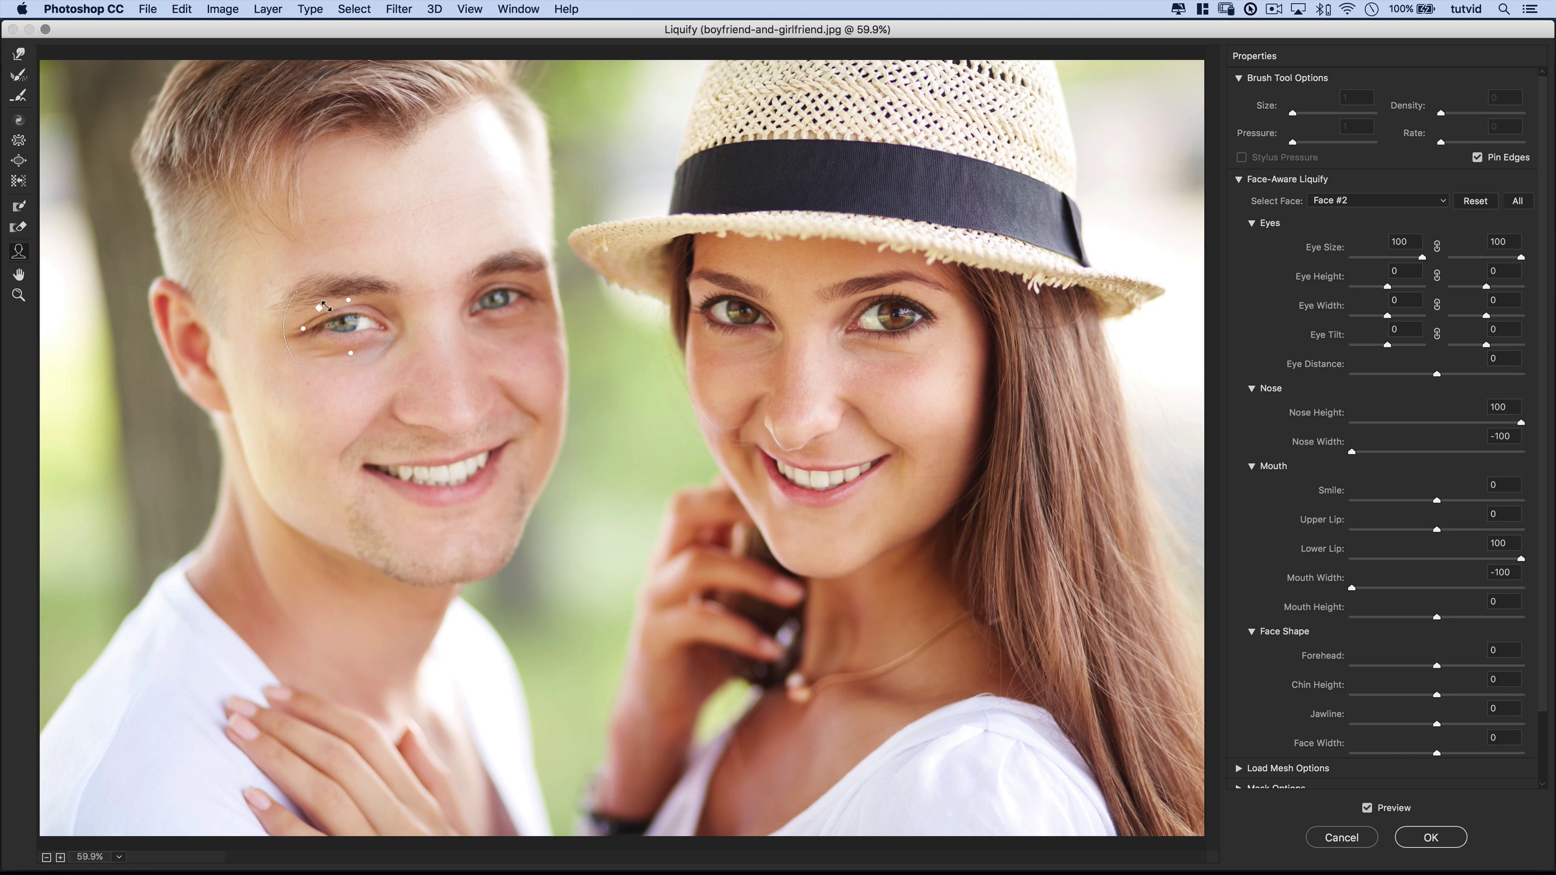
Step: Reshape the man's face directly on the image with both Eye Sizes at 100, Smile 100, Upper Lip 100 and Lower Lip -100
mouse_move(397, 482)
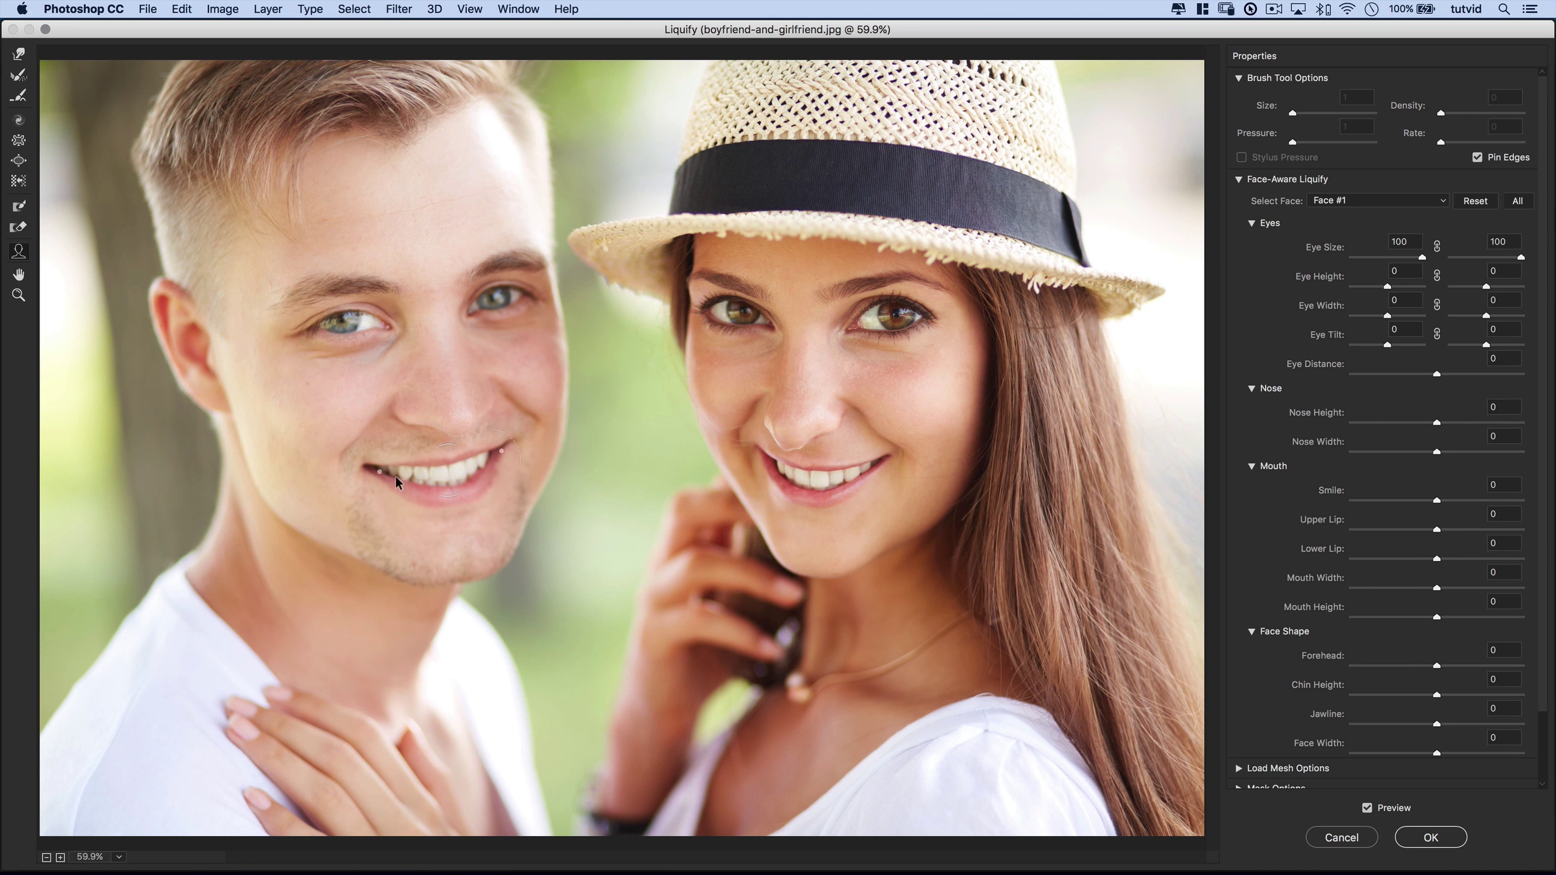
left_click_drag(346, 463, 352, 432)
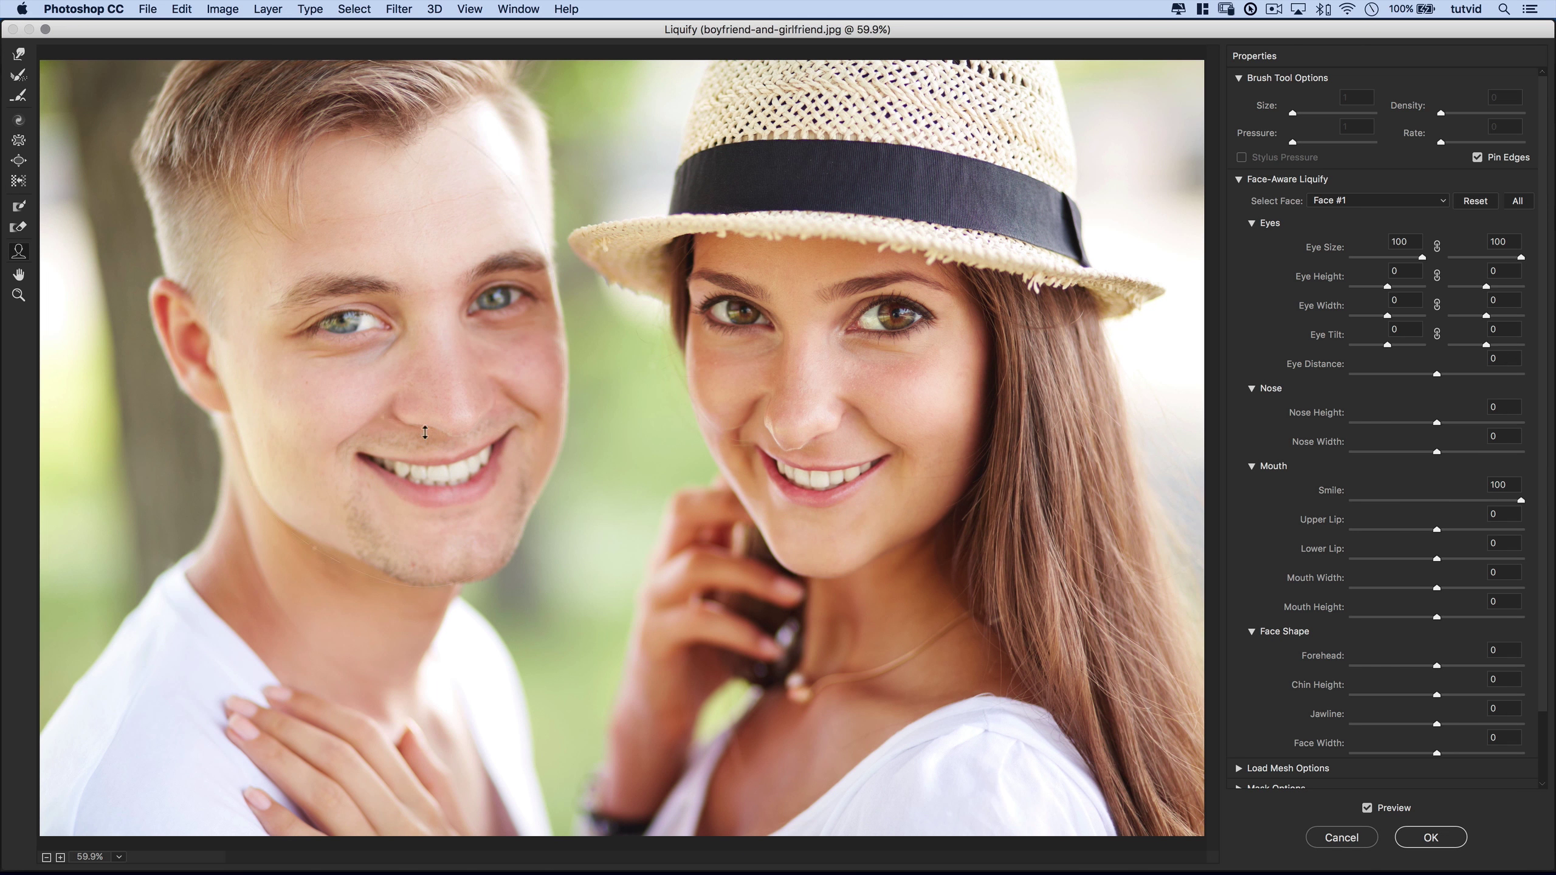
left_click_drag(455, 492, 454, 535)
left_click_drag(441, 460, 431, 378)
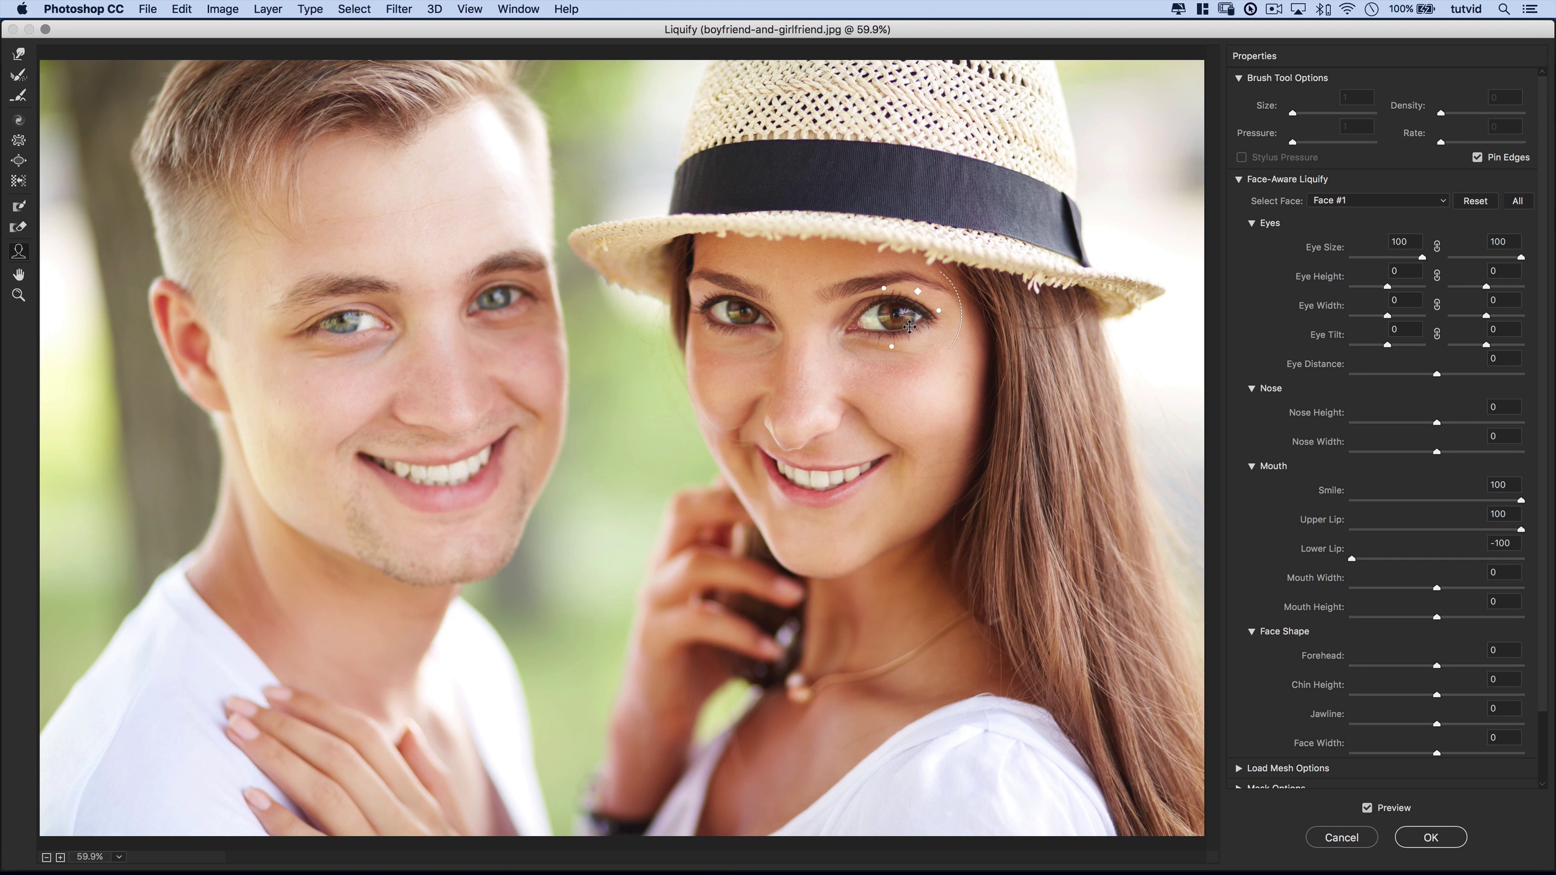
Step: Try moving the woman's eyes outward, compare the result with the original, and move the eyes back
left_click(907, 316)
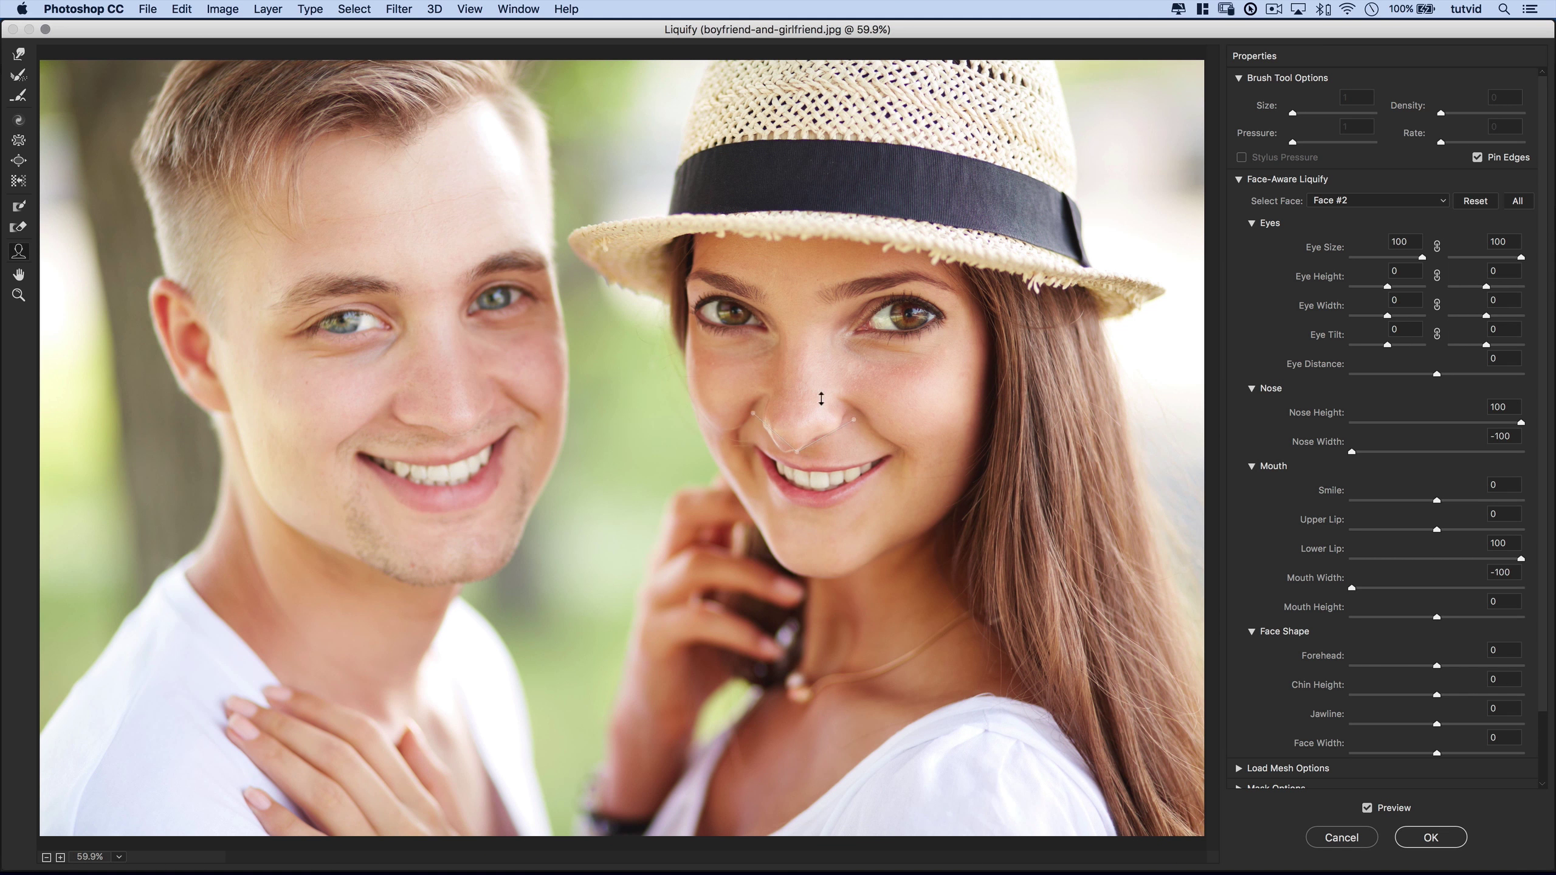
left_click(1366, 808)
left_click(1366, 807)
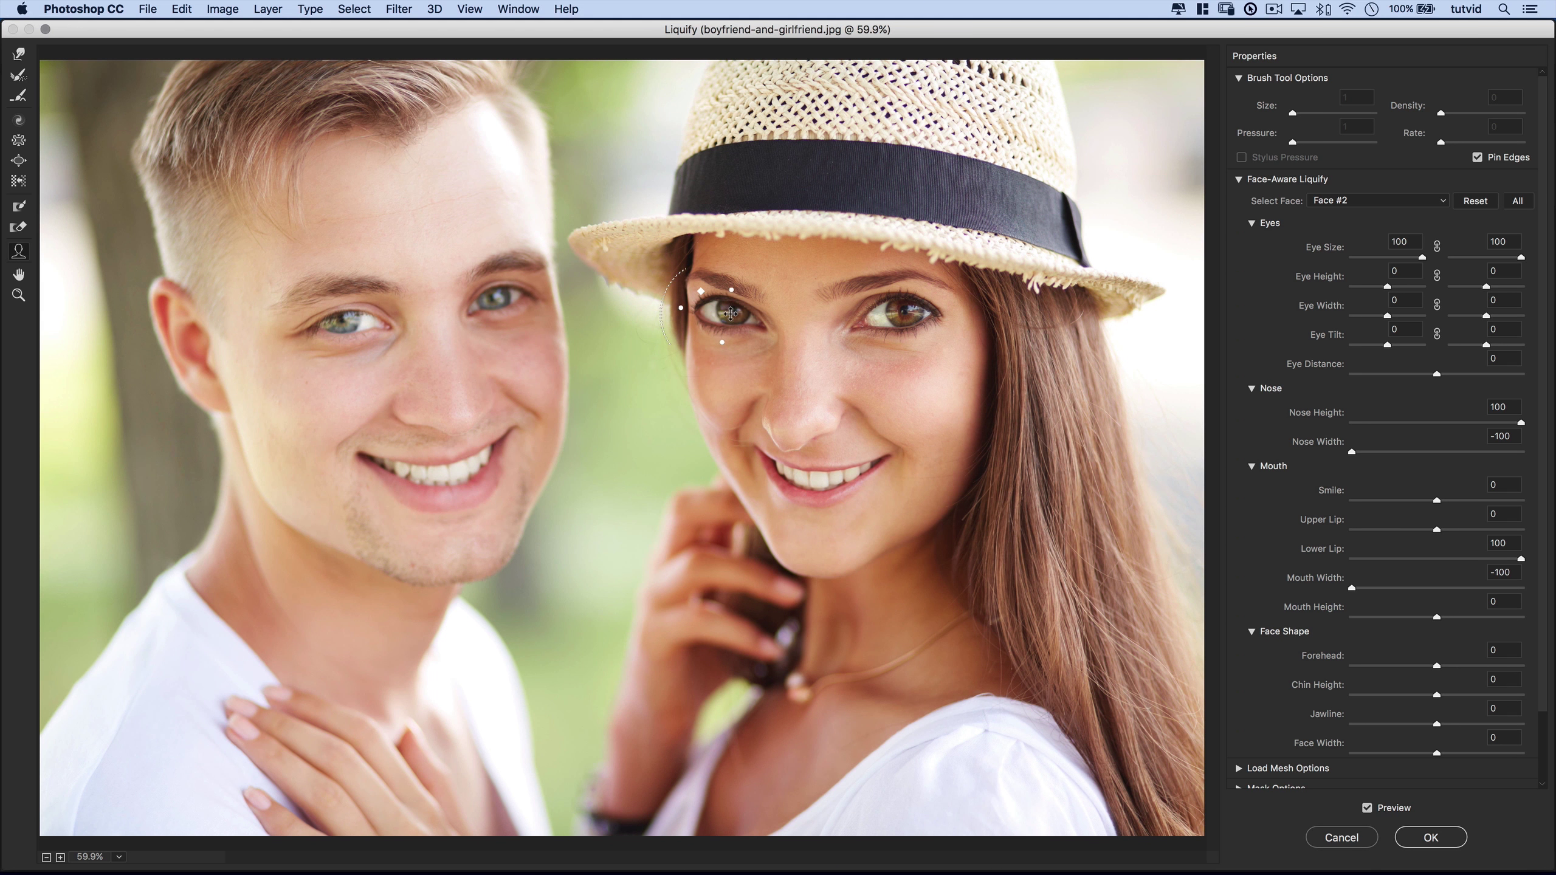
left_click_drag(738, 313, 744, 315)
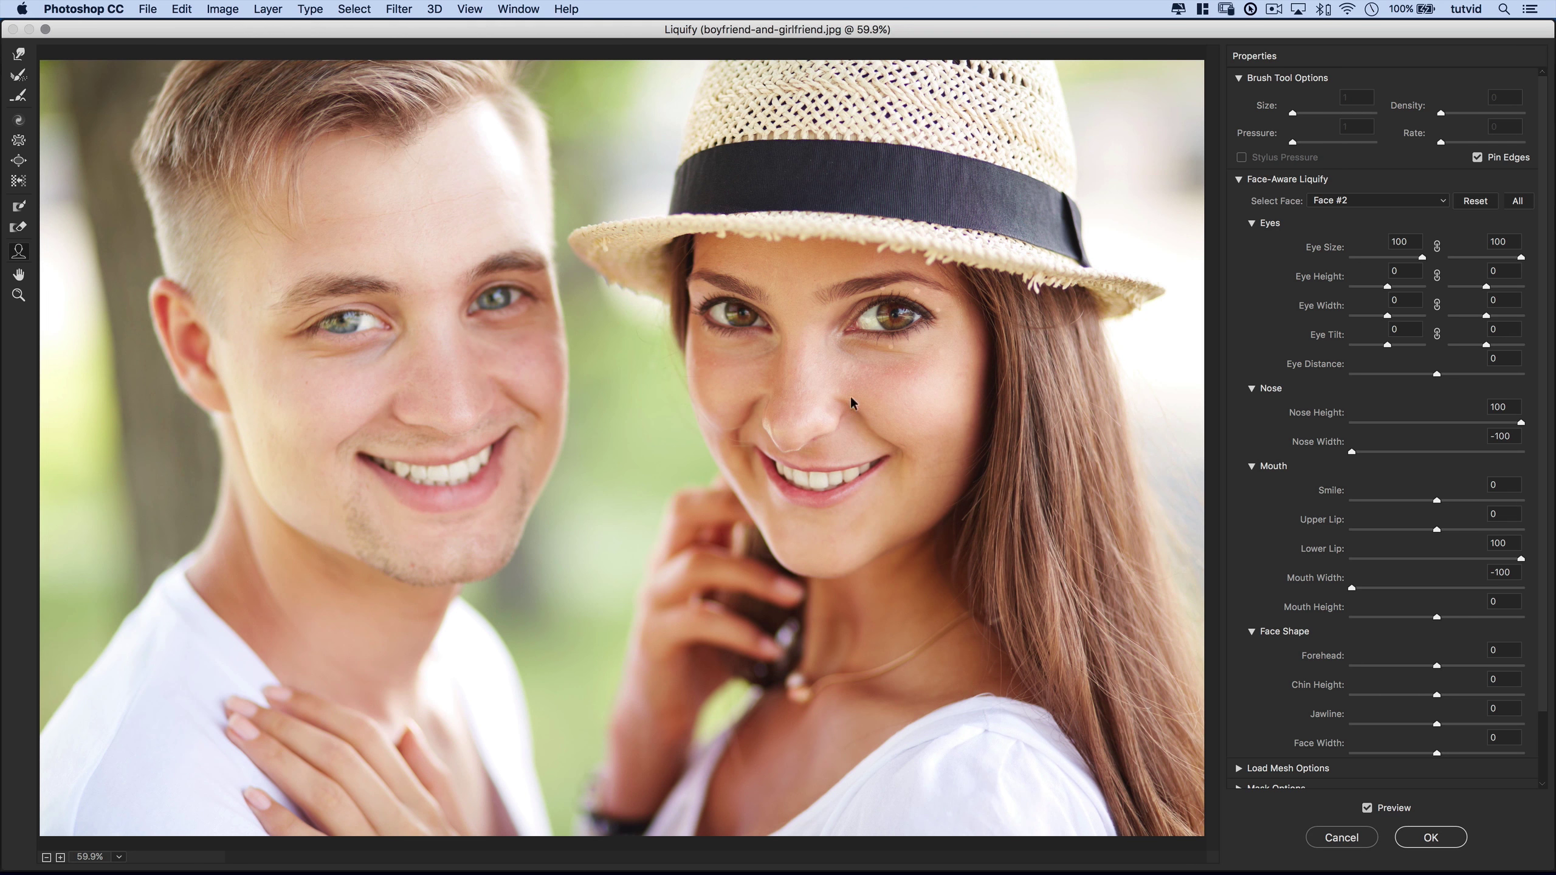
Step: Switch the Face-Aware Liquify settings to Face #1 and collapse the section
left_click(1348, 200)
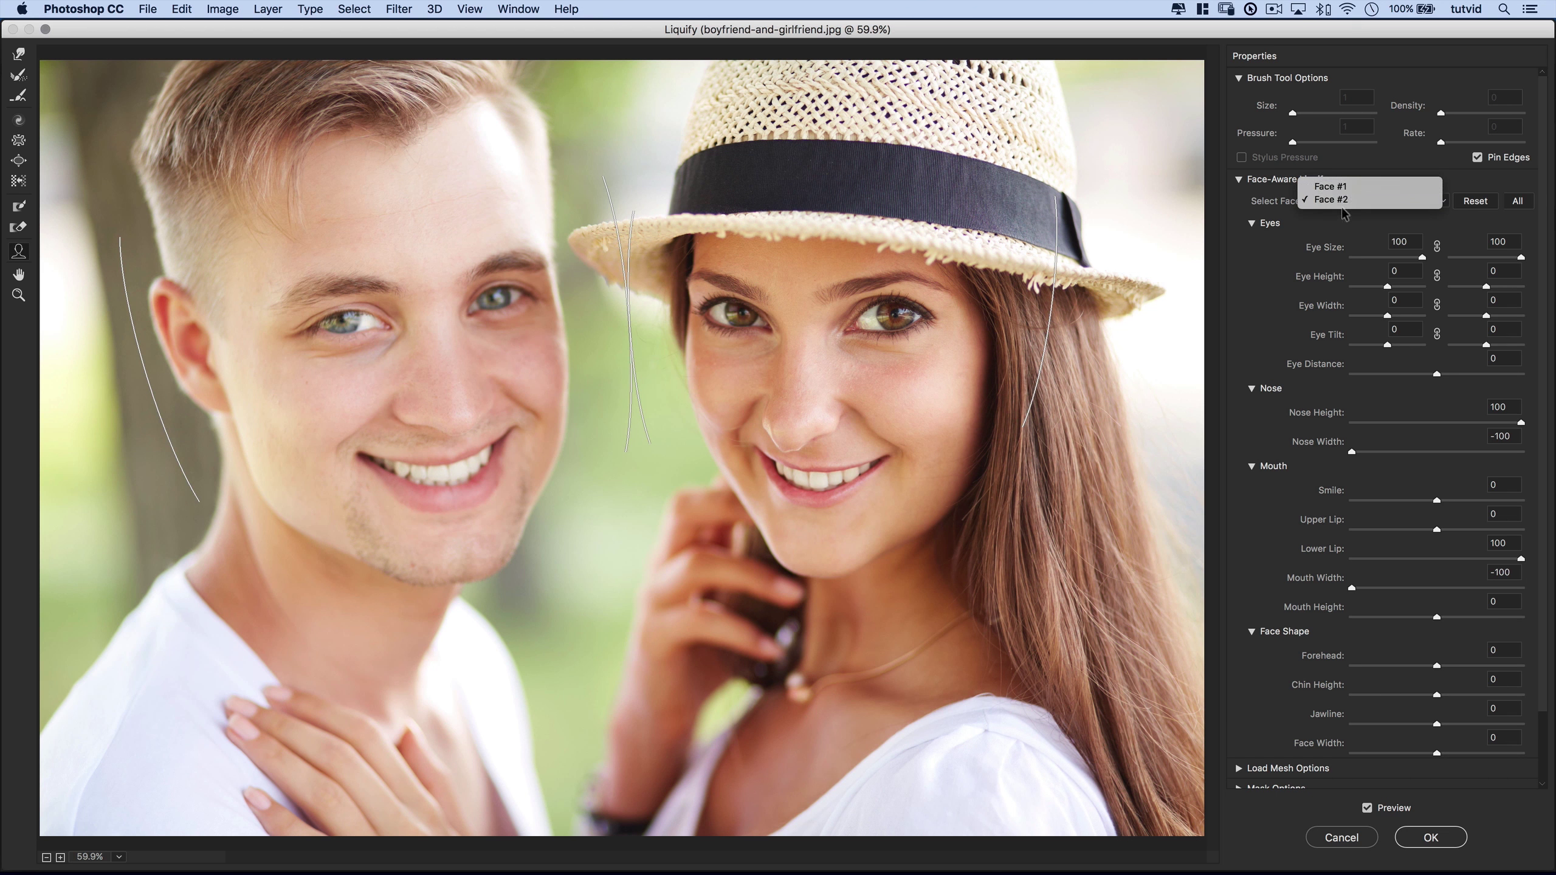
left_click(1340, 187)
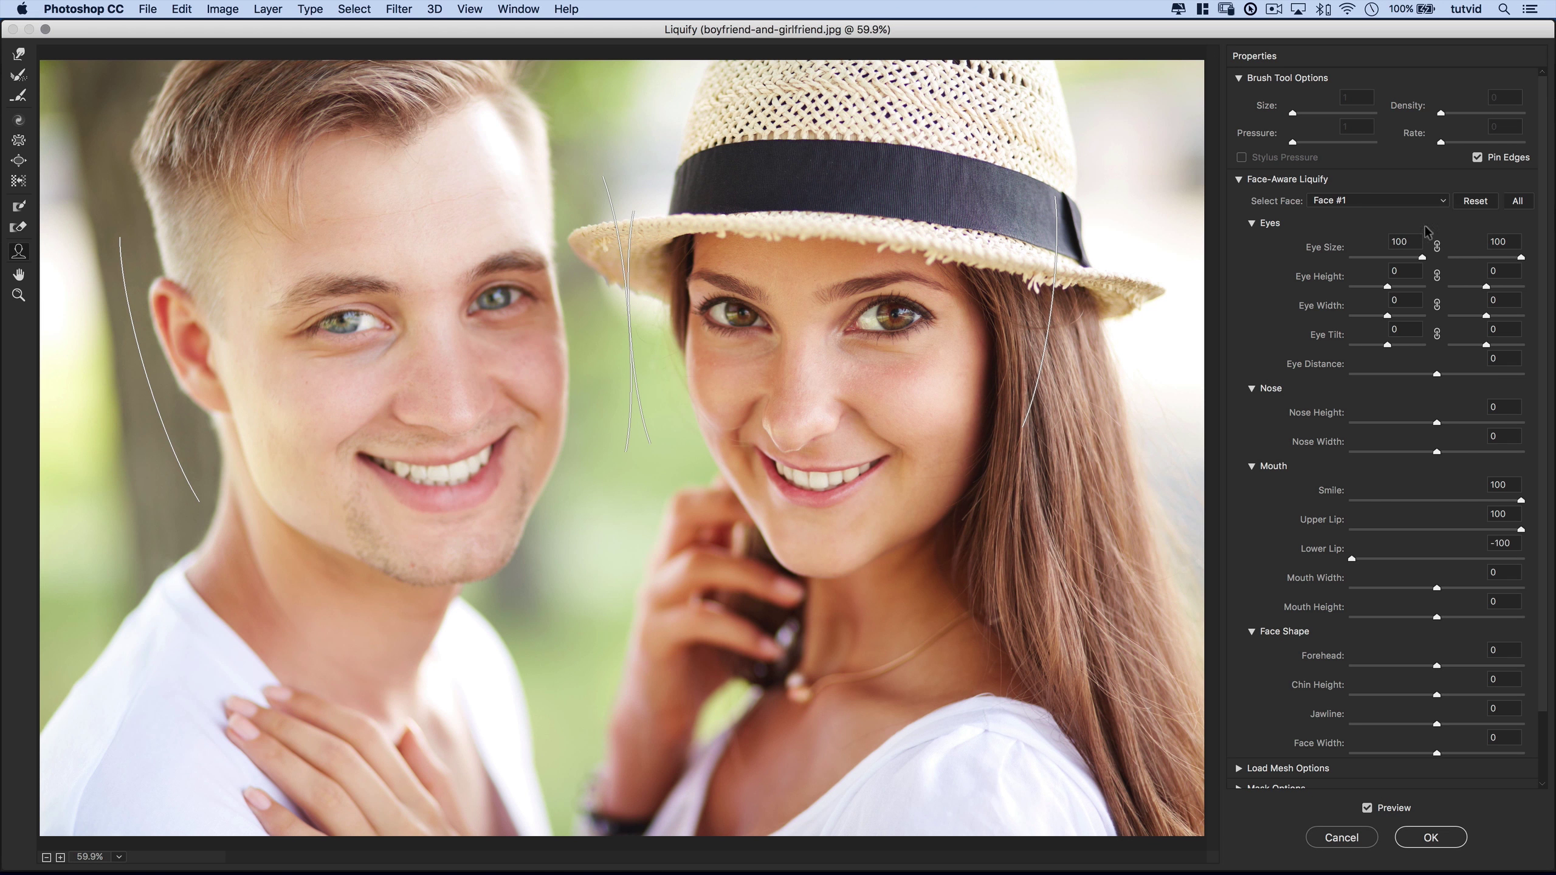
left_click(1237, 179)
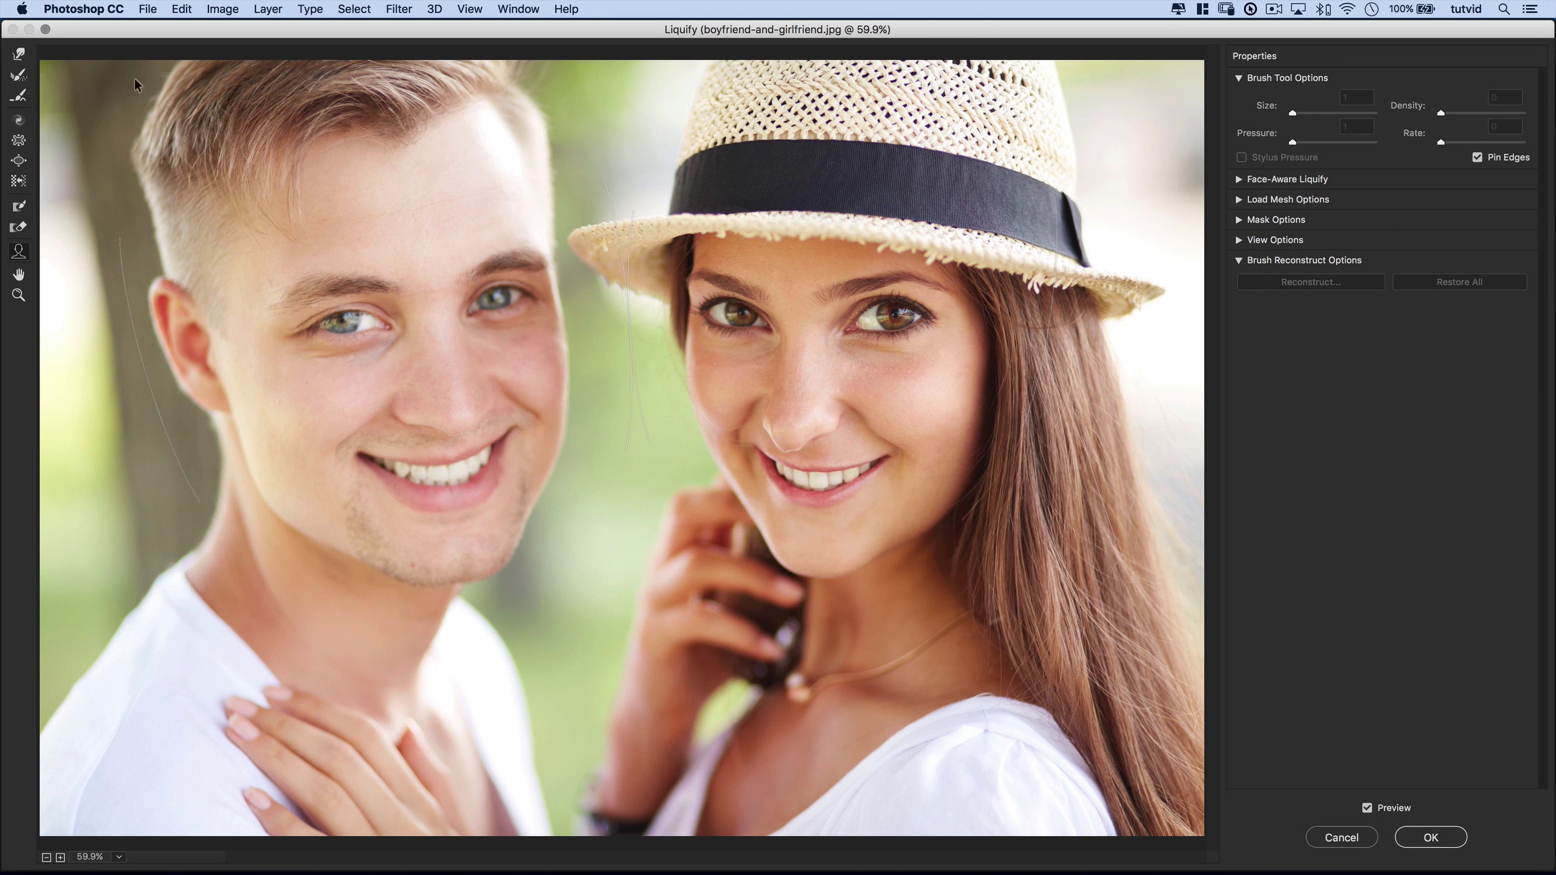
Step: Try pushing the side of the man's head inward with a size 1200 Forward Warp brush, and restore all brush distortions
left_click(18, 54)
key("bracketright")
key("bracketright")
key("bracketright")
key("bracketright")
key("bracketright")
mouse_move(160, 165)
left_mouse_down()
mouse_move(125, 187)
mouse_move(343, 184)
left_mouse_up()
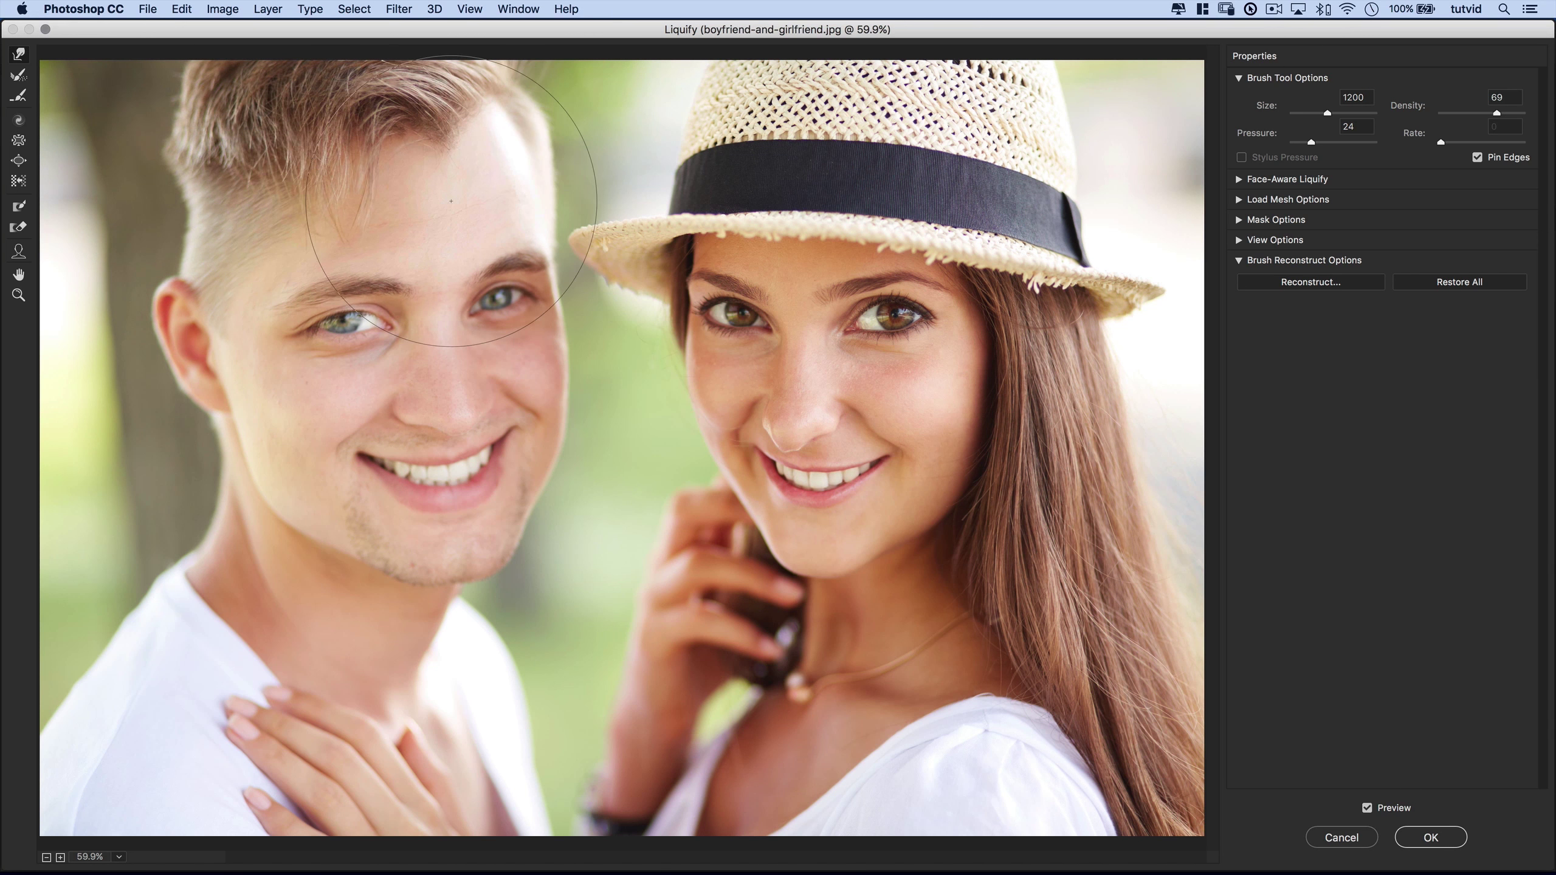
left_click(1463, 286)
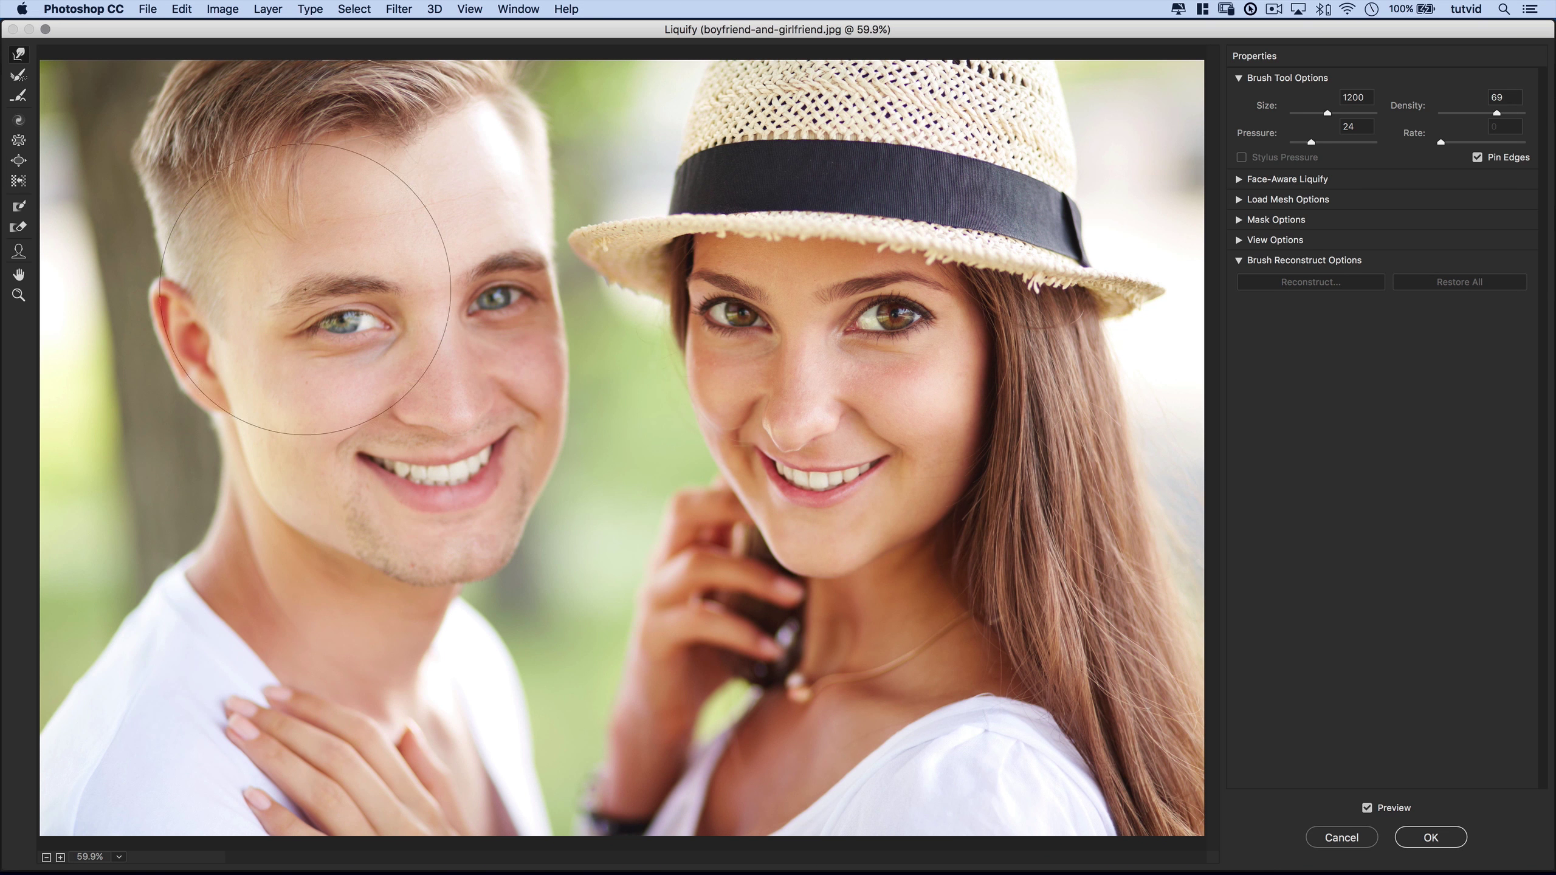
Step: Expand the Face-Aware Liquify settings, try resetting only Face #1, and undo the reset
left_click(19, 228)
left_click(1292, 178)
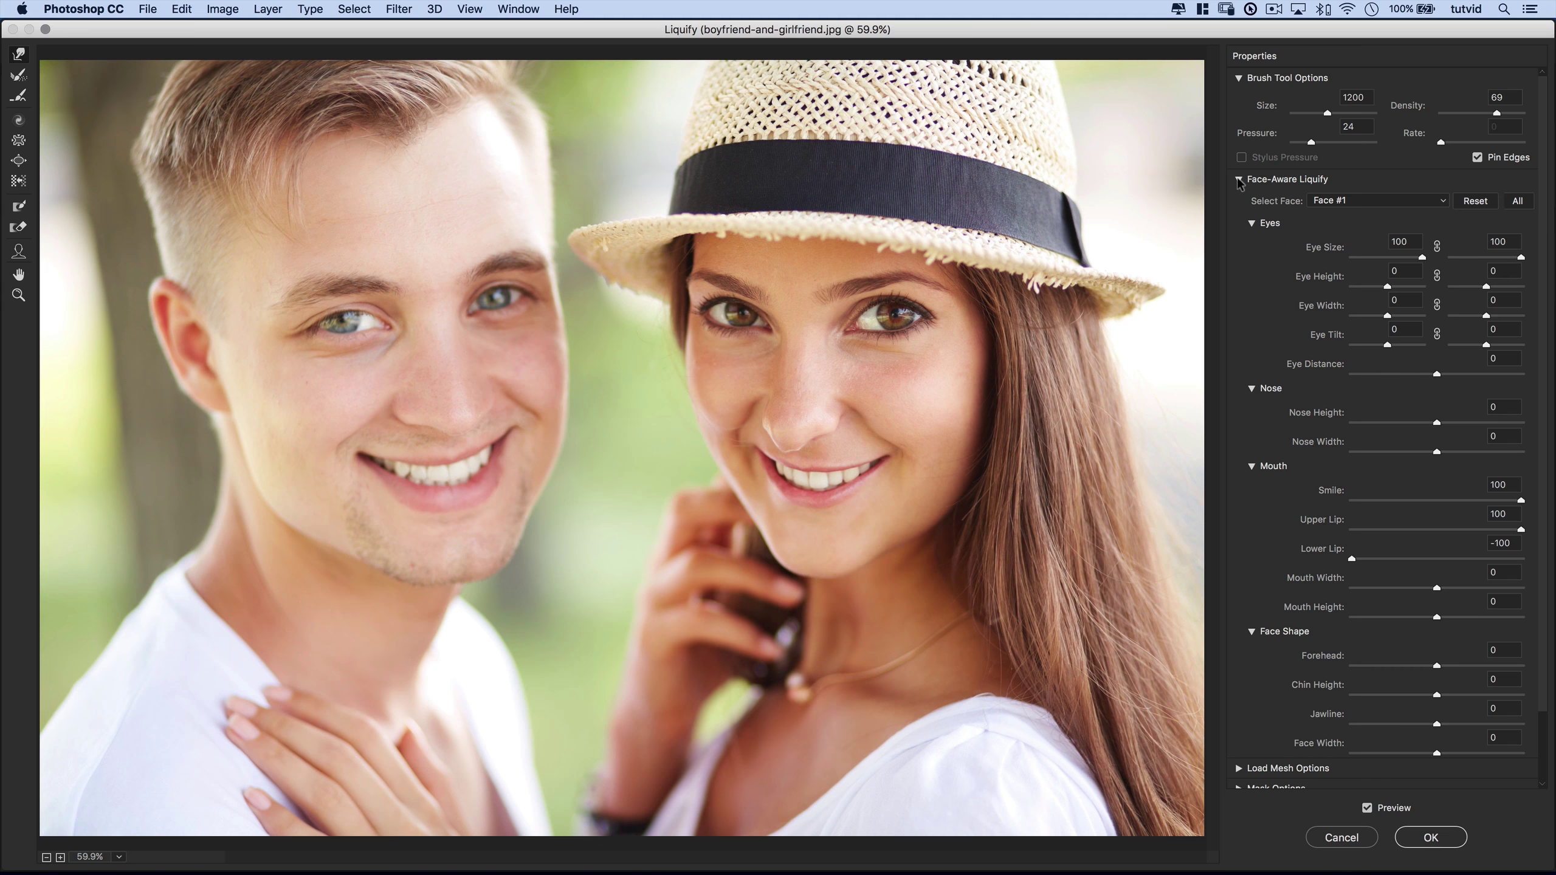
left_click(1476, 202)
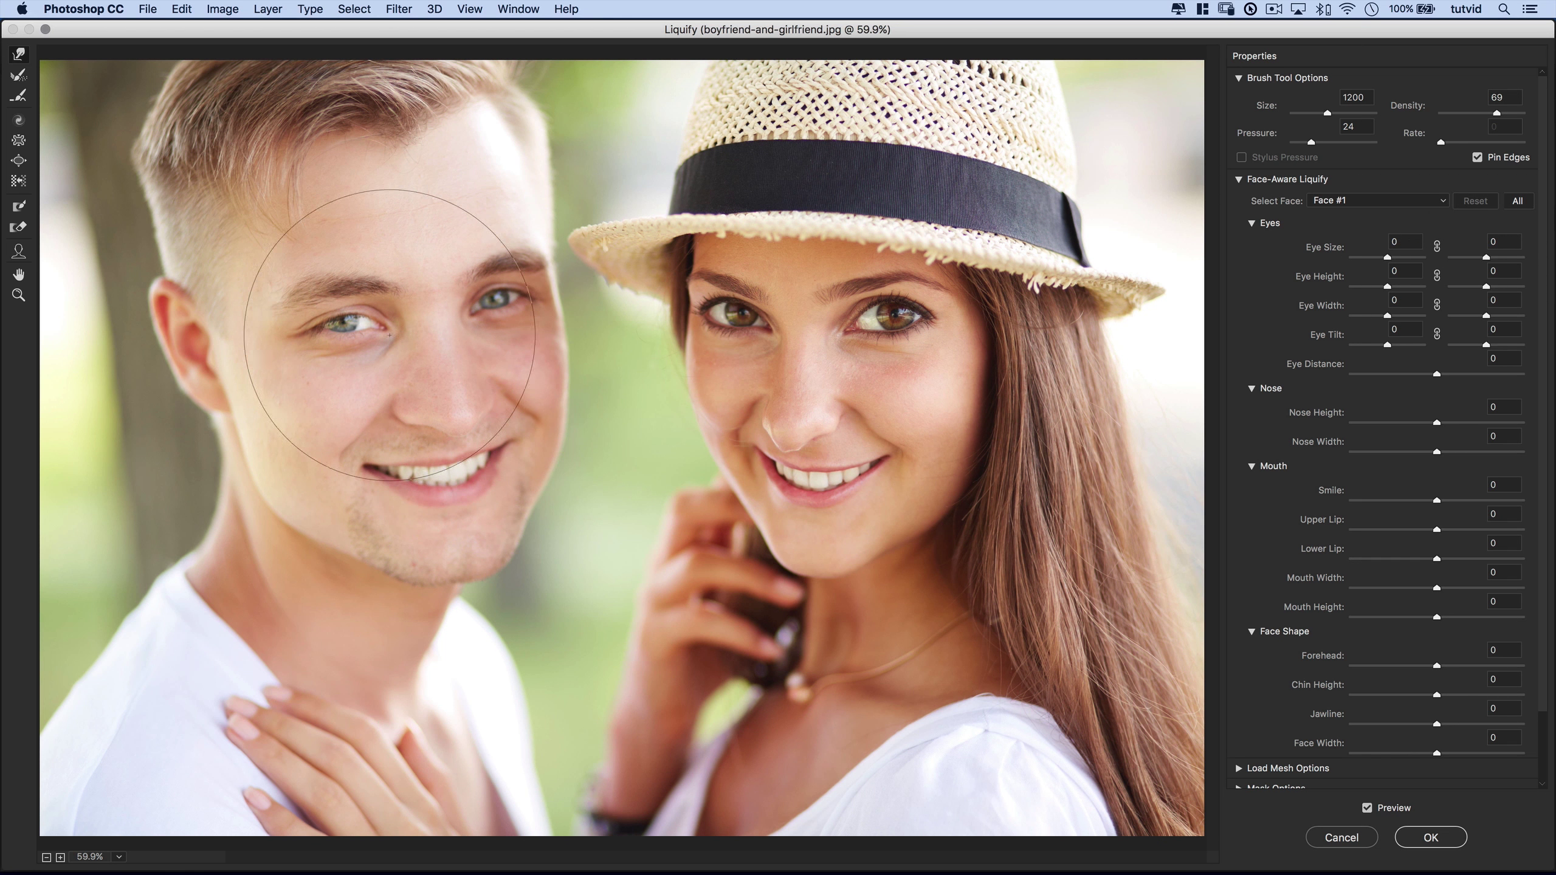
key("super+z")
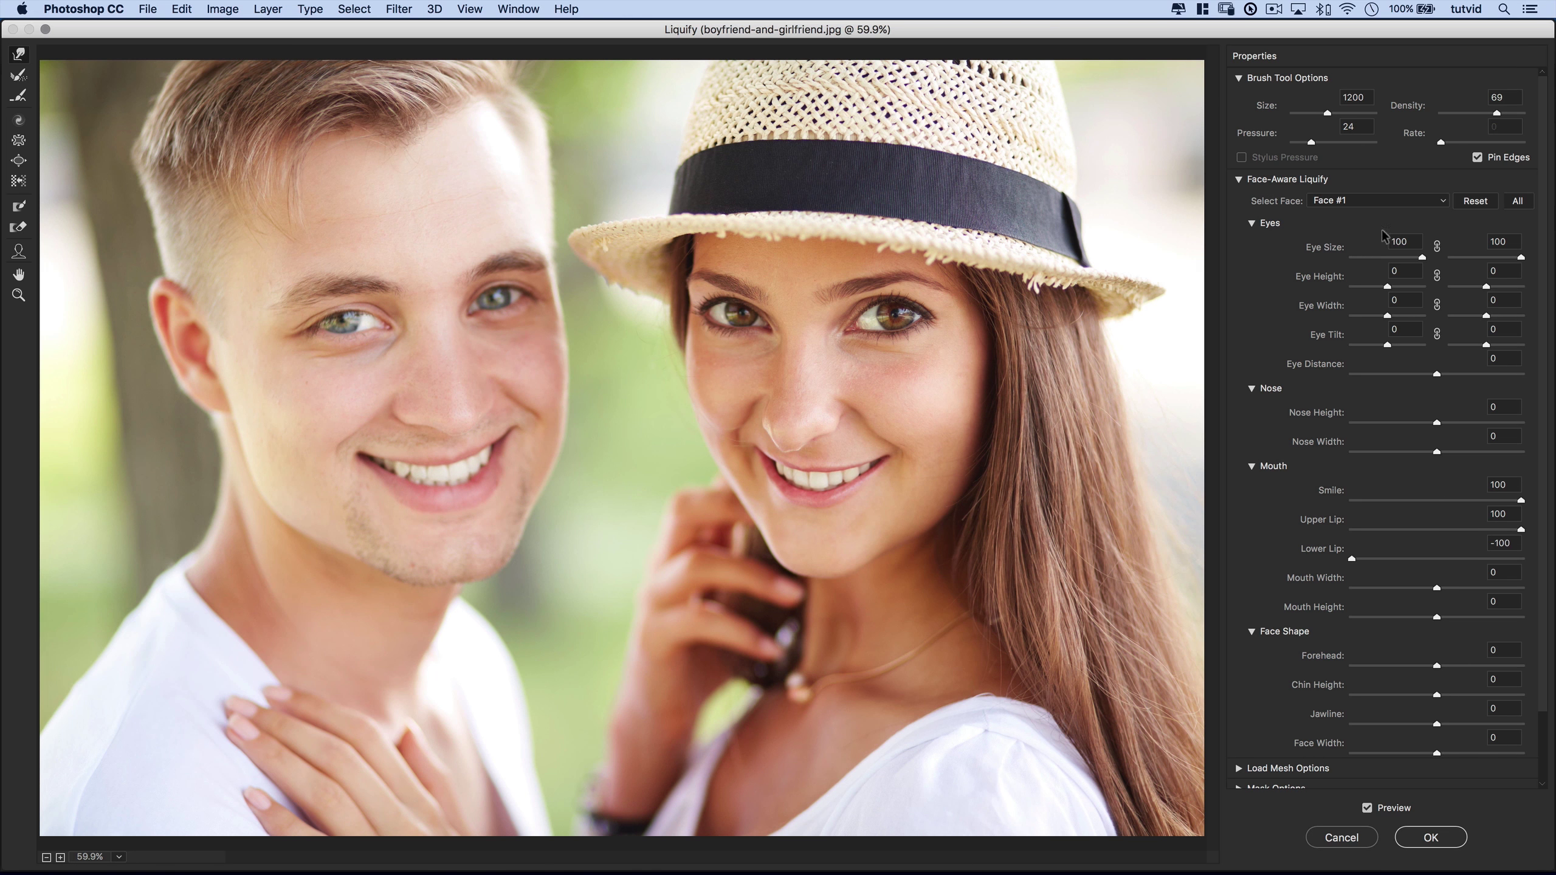
Step: Try resetting the Face-Aware adjustments of all faces at once, and undo the reset
left_click(1421, 204)
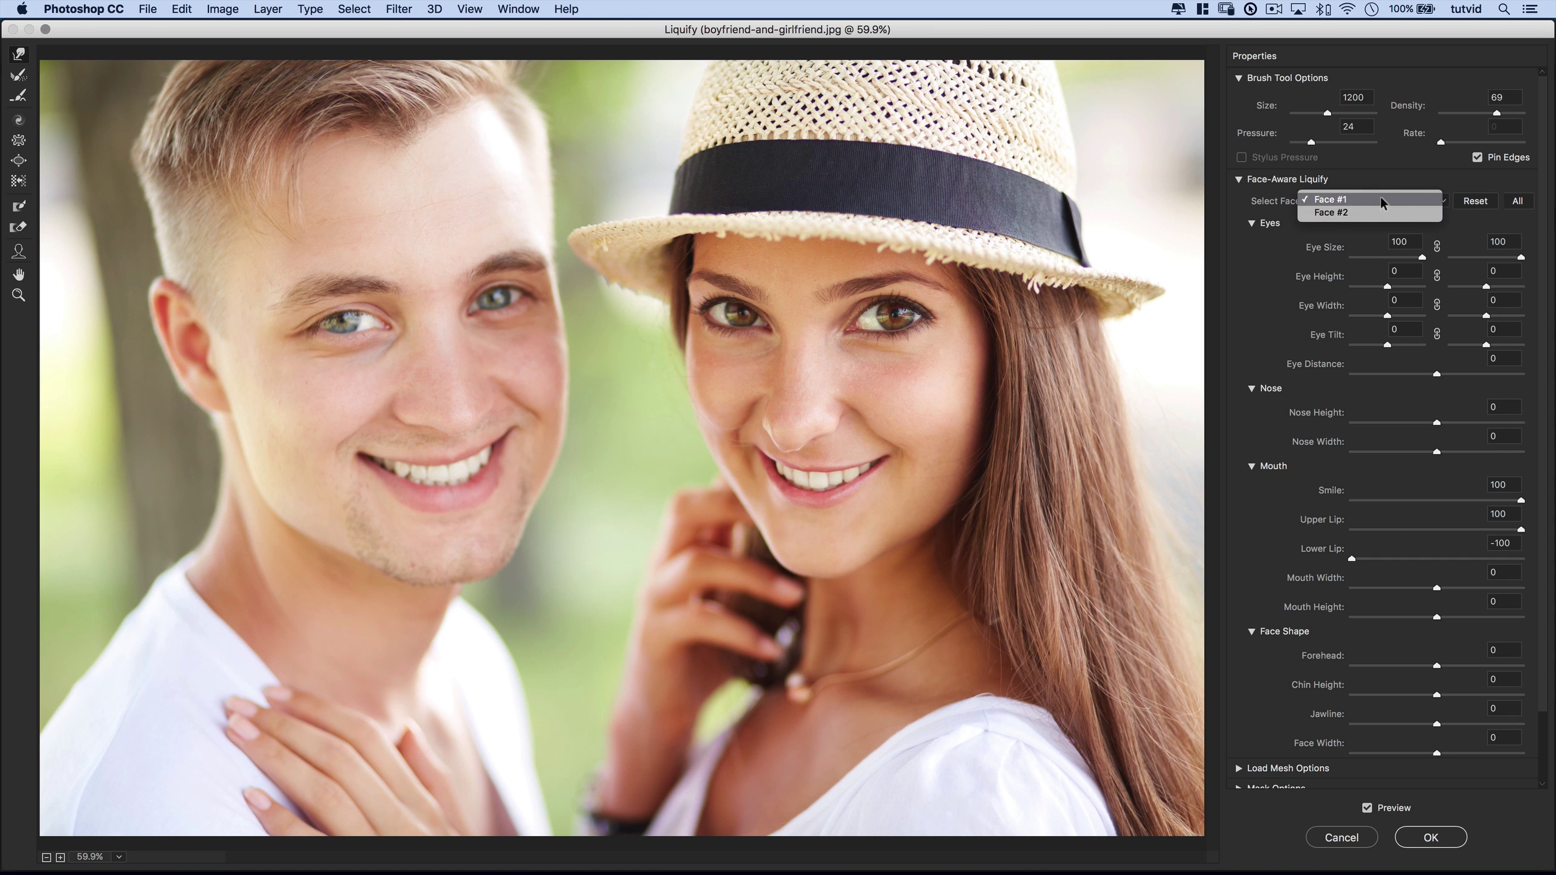
left_click(1477, 224)
left_click(1518, 202)
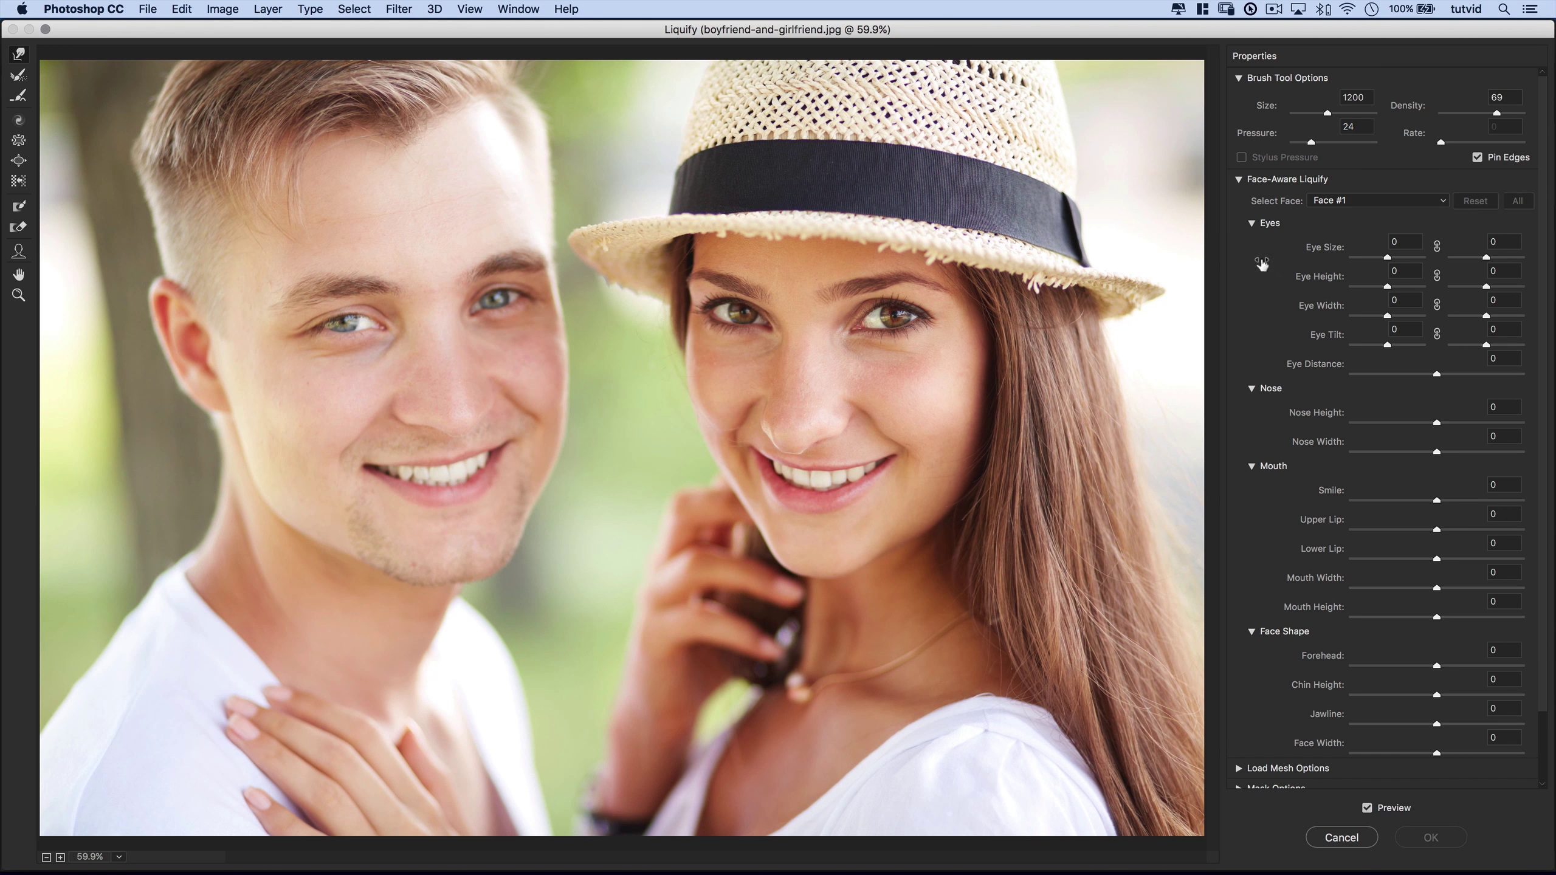
key("super+z")
Step: Reset the Face-Aware adjustments of Face #2 only and apply the Liquify filter to the couple's photo
left_click(1340, 204)
left_click(1332, 214)
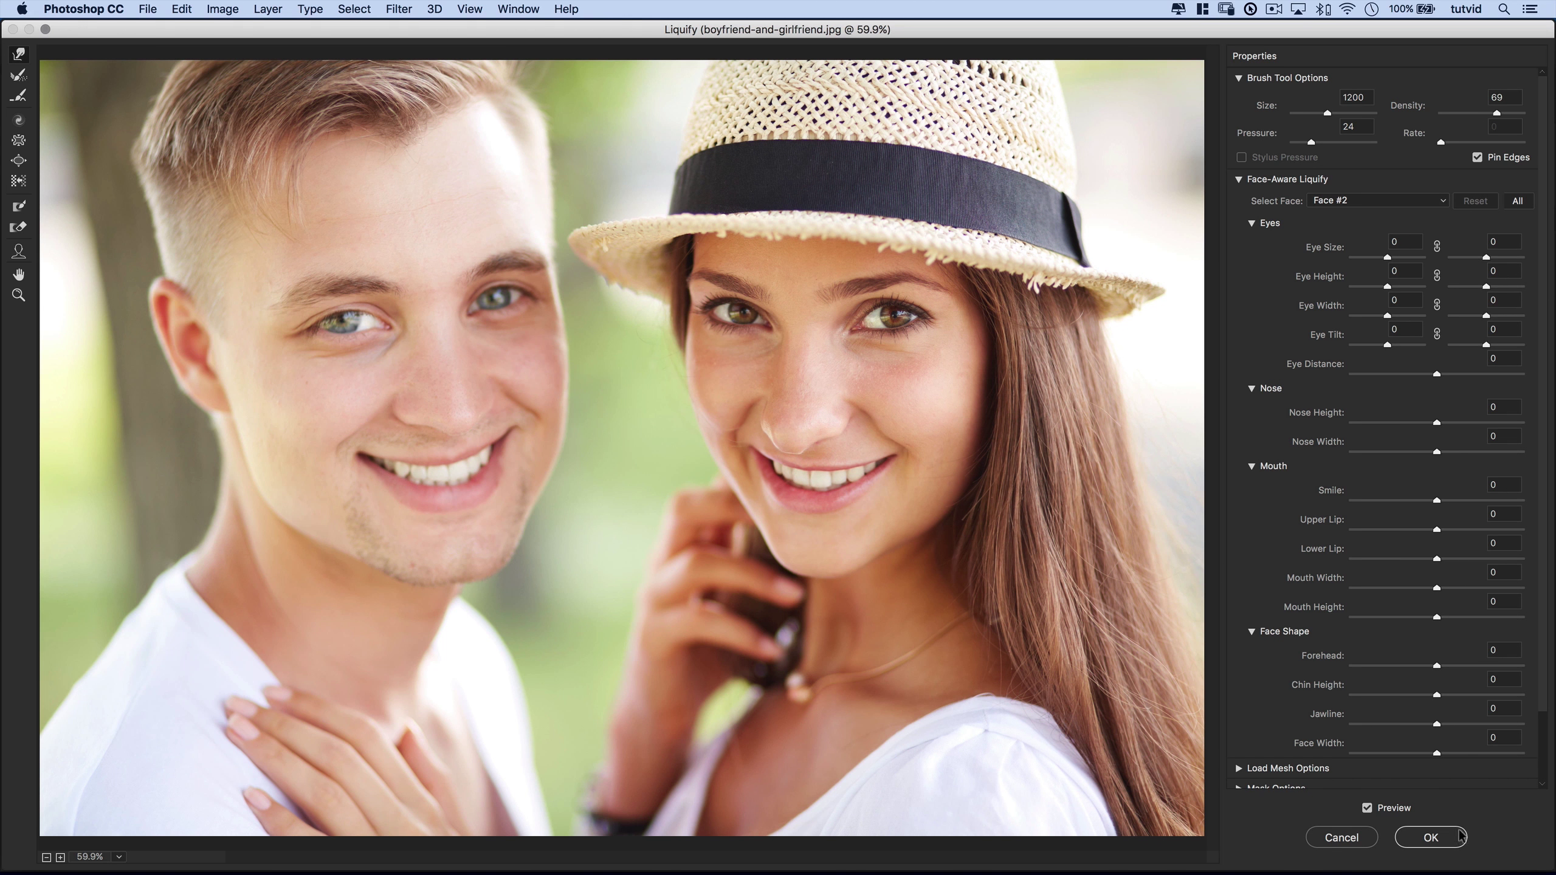
left_click(1430, 837)
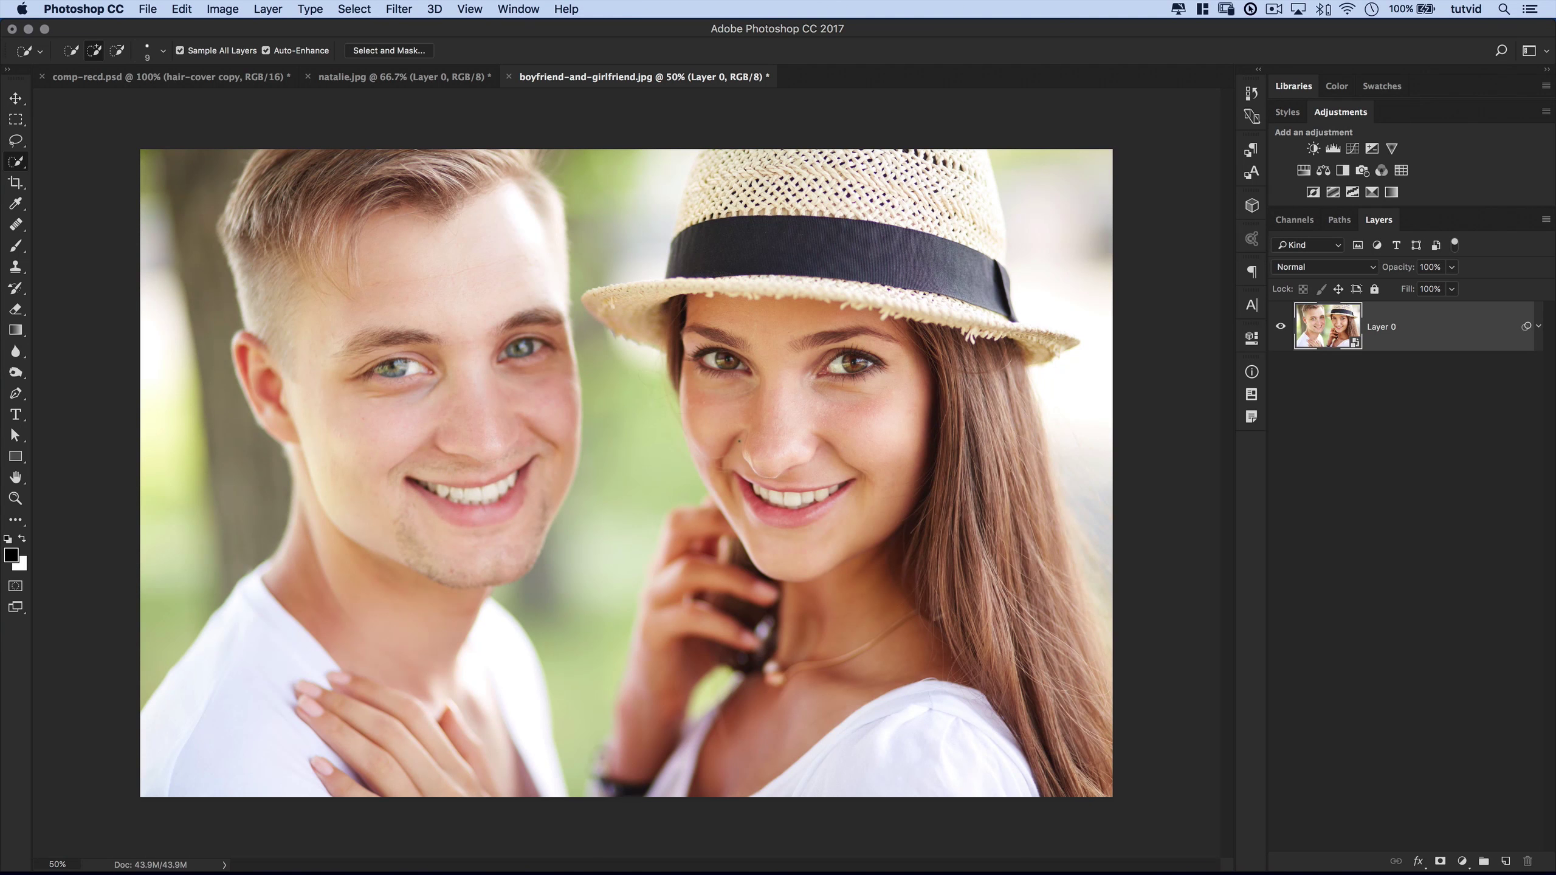